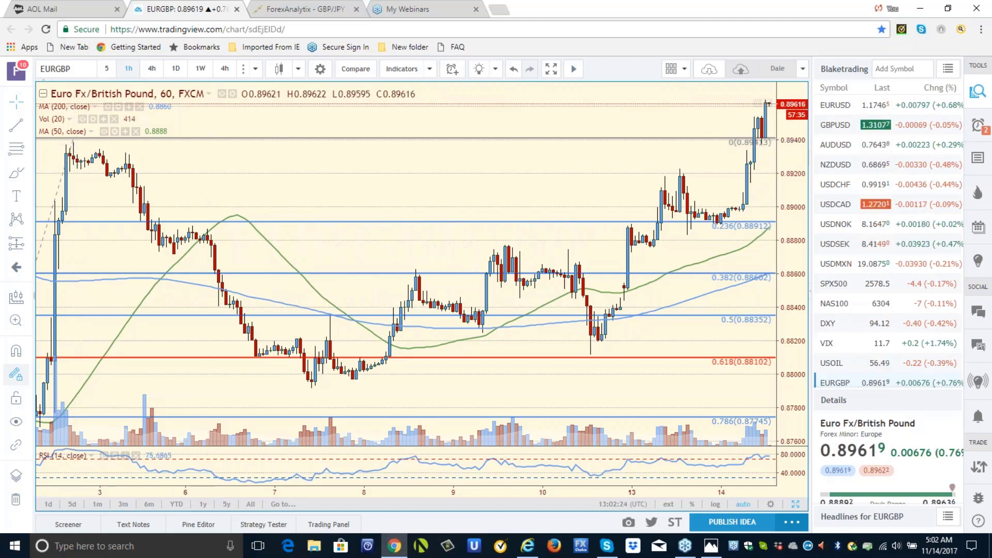
# Switch to EURUSD, review its daily chart, then return to the 1-hour interval
pyautogui.click(846, 110)
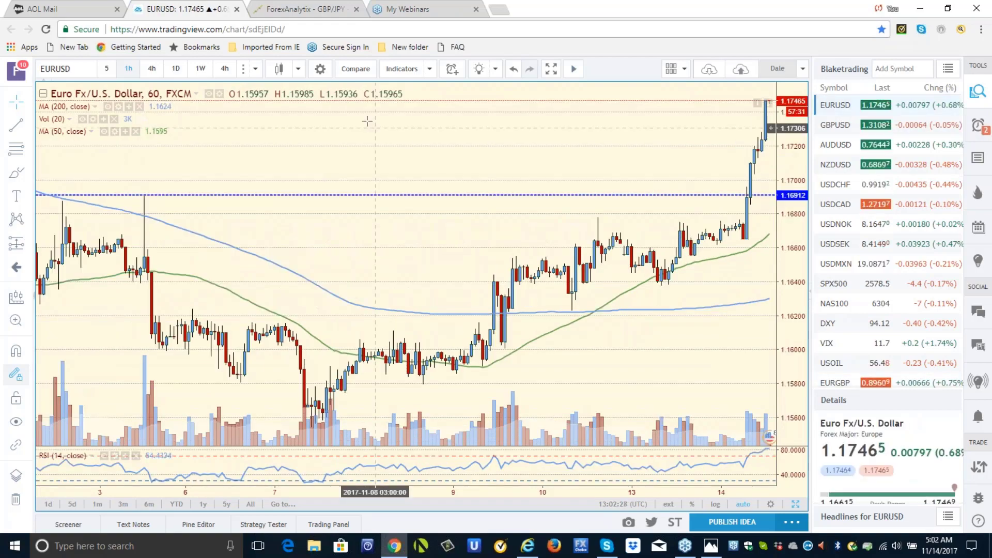
pyautogui.click(255, 69)
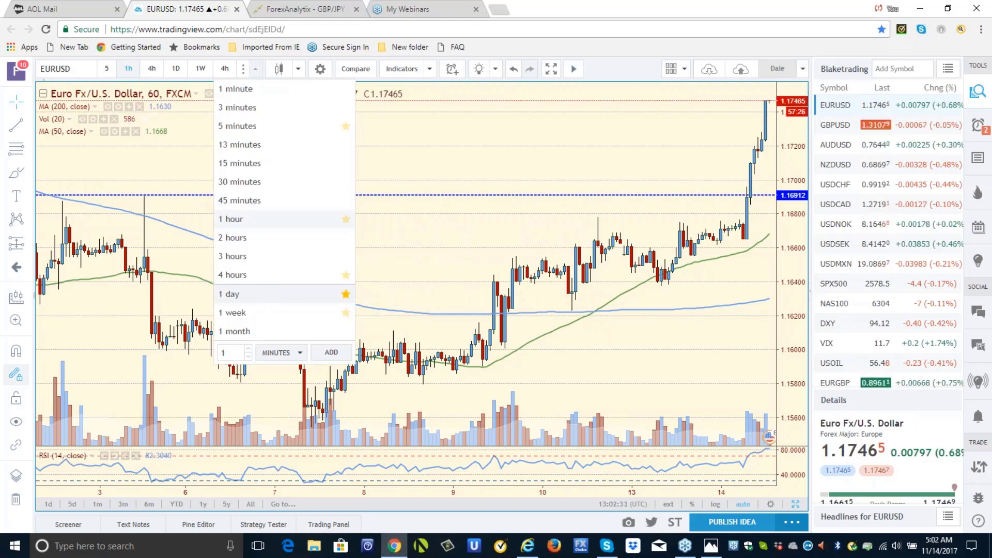
pyautogui.click(232, 294)
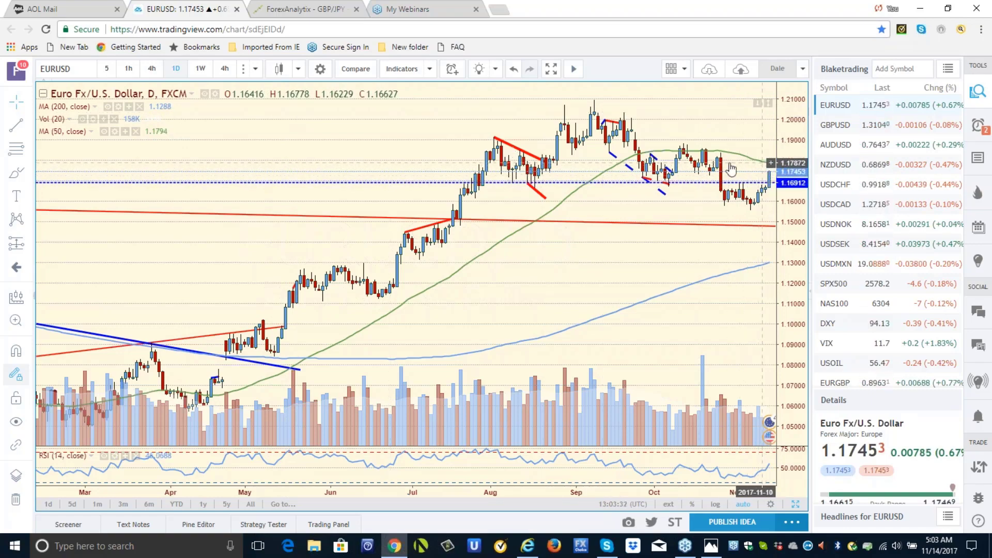
pyautogui.click(254, 70)
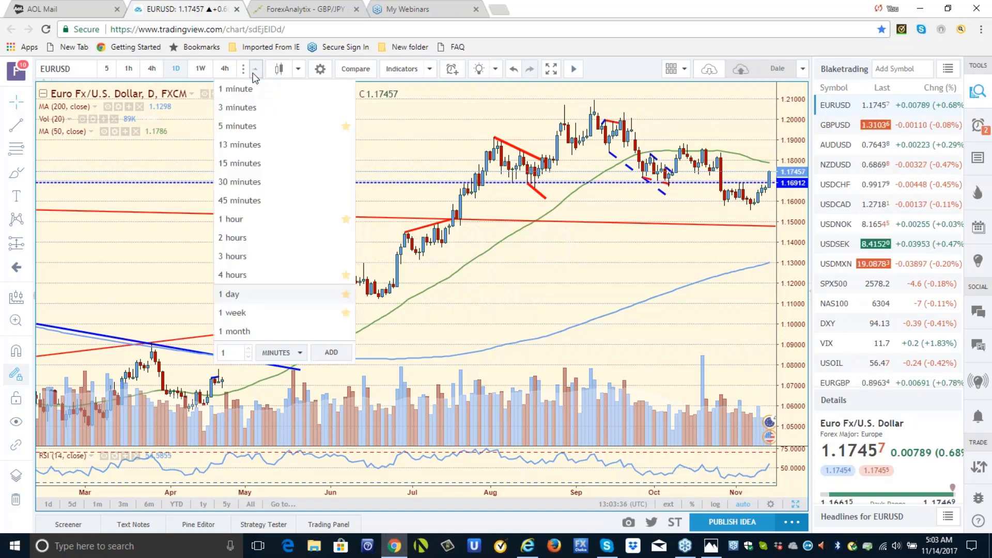
pyautogui.click(269, 223)
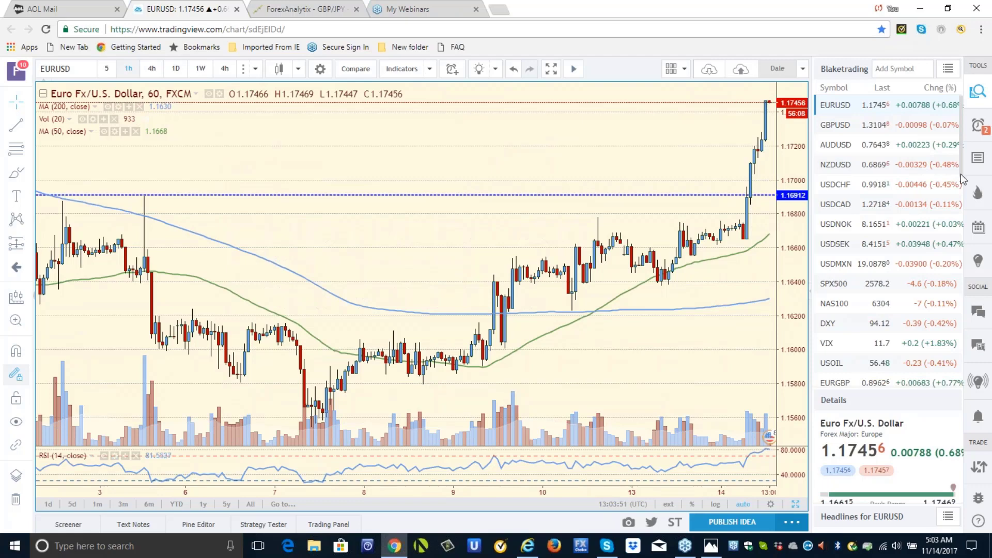
pyautogui.scroll(-3, 963, 201)
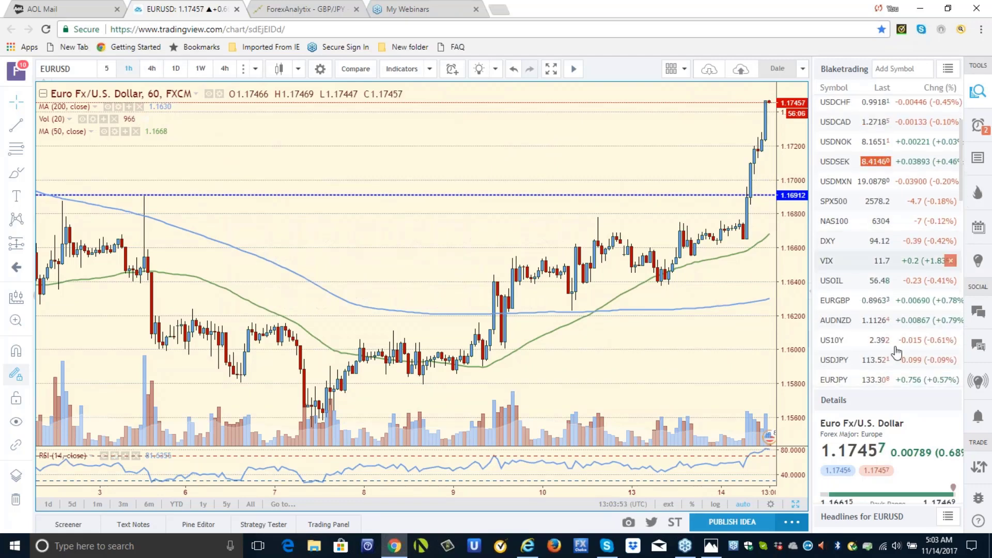
# Review USDJPY, then EURJPY on the 4-hour interval, ending on the AUDUSD 4-hour chart
pyautogui.click(840, 366)
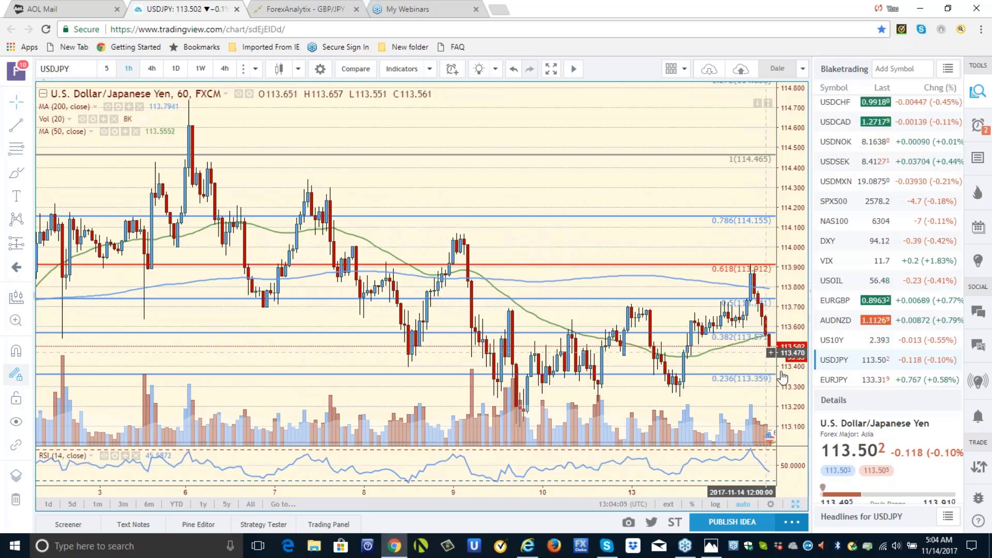
pyautogui.click(834, 385)
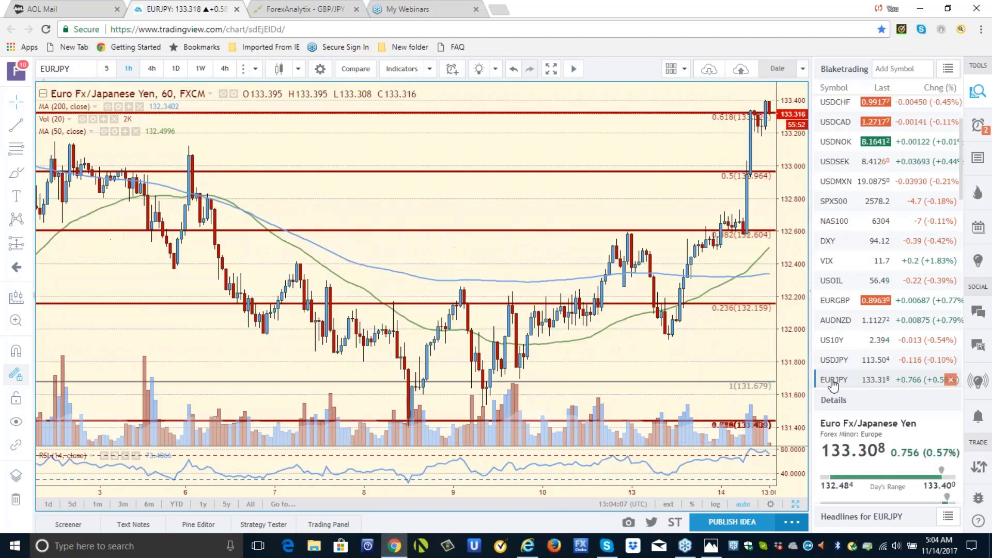
pyautogui.click(255, 70)
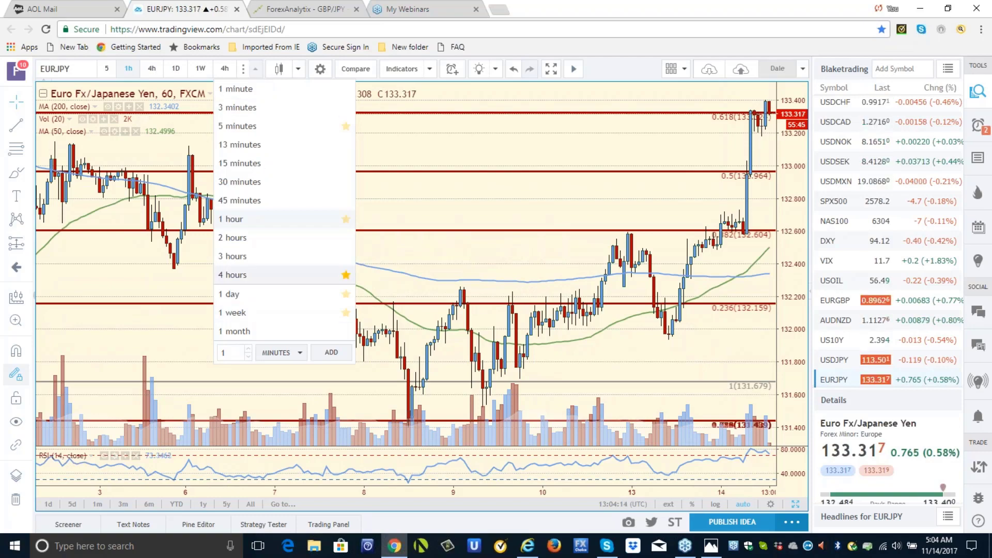
pyautogui.click(240, 275)
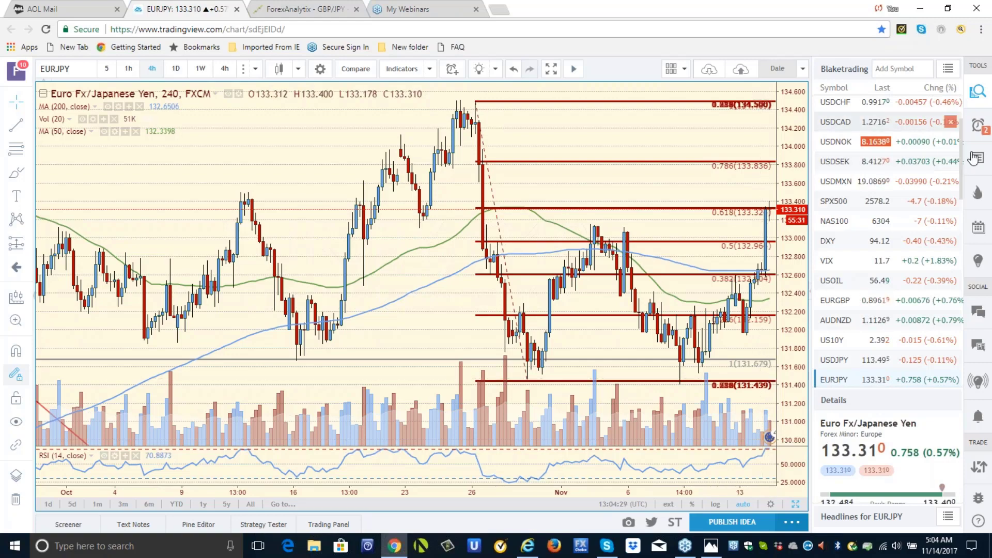
pyautogui.scroll(2, 965, 150)
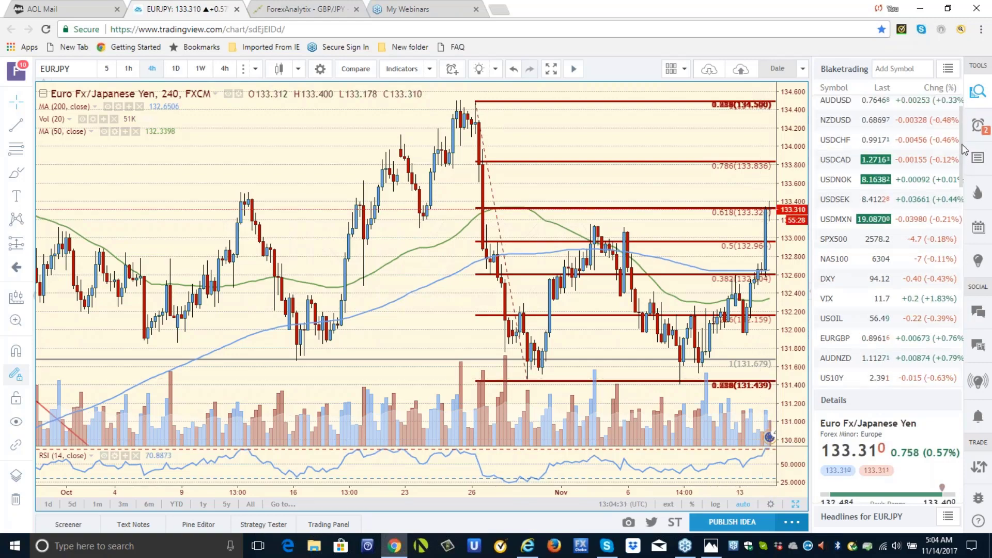
pyautogui.scroll(2, 964, 150)
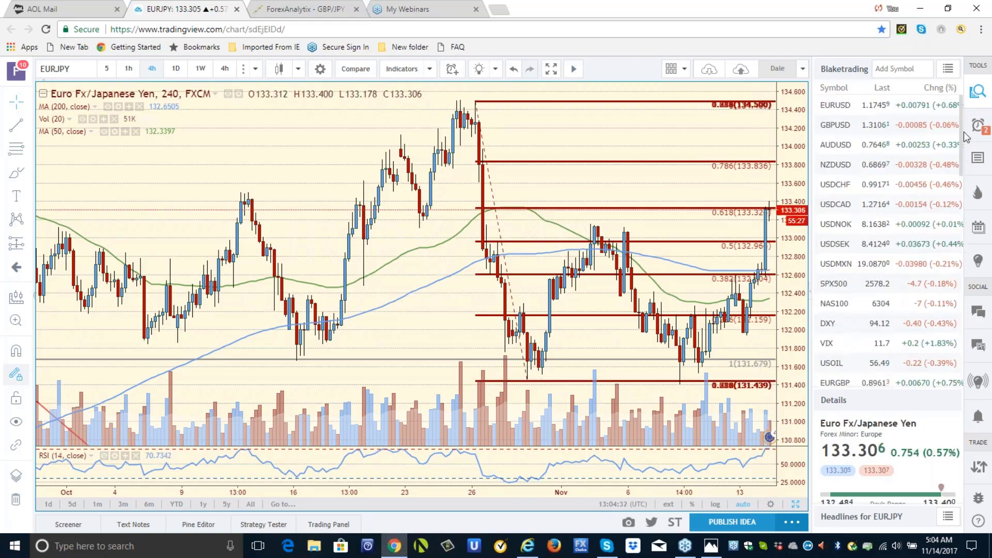
pyautogui.click(835, 150)
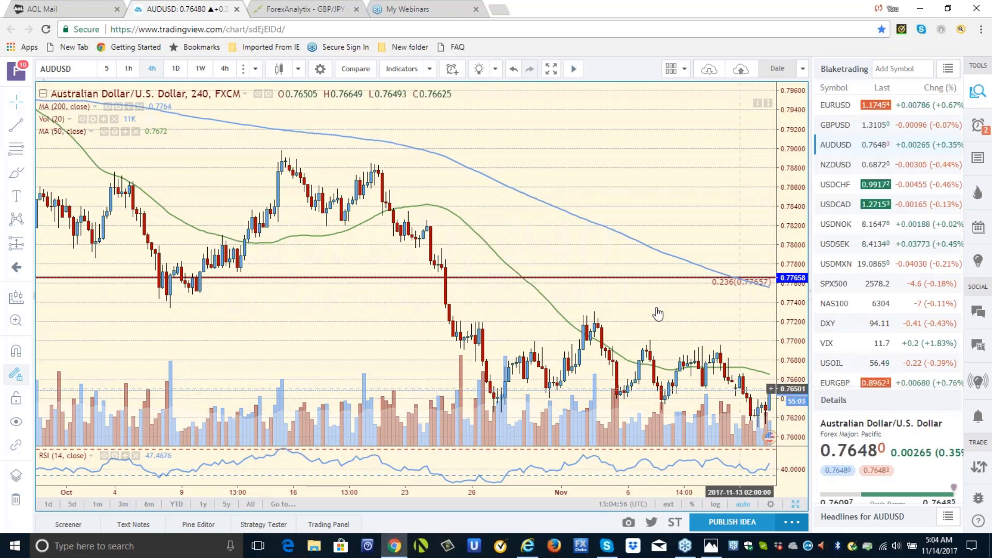
# View the enlarged GBPJPY 4 Hour Elliott wave chart, then bring TweetDeck forward
pyautogui.click(299, 11)
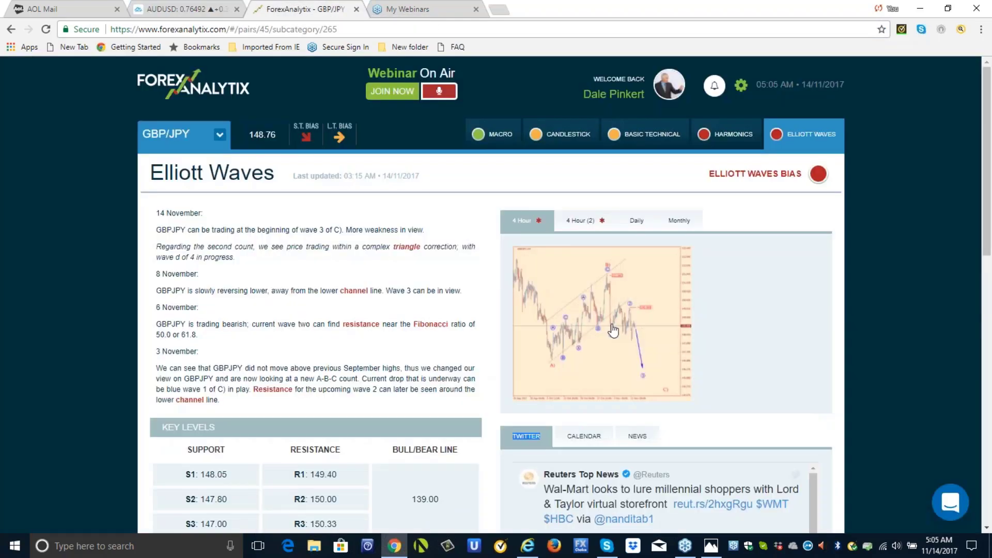
pyautogui.click(613, 329)
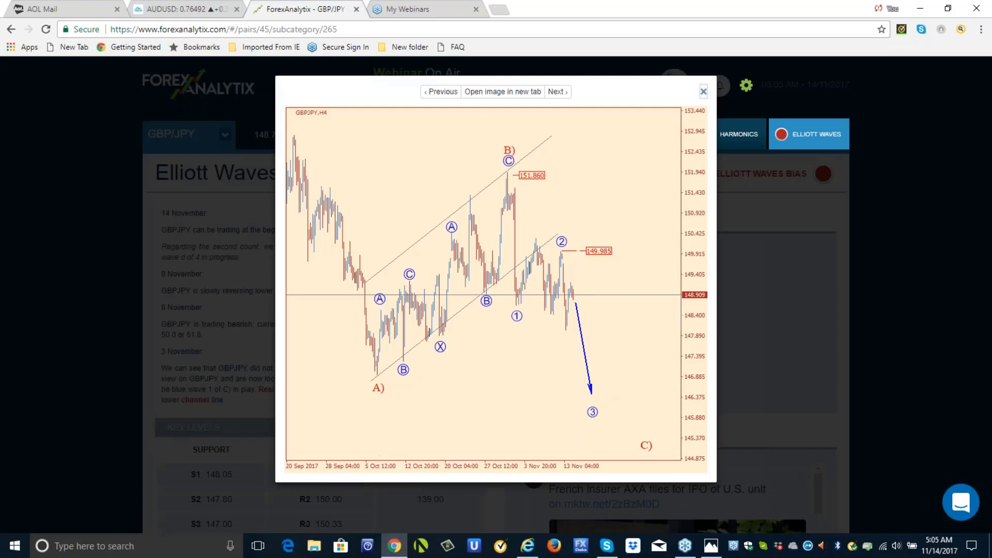
pyautogui.click(703, 91)
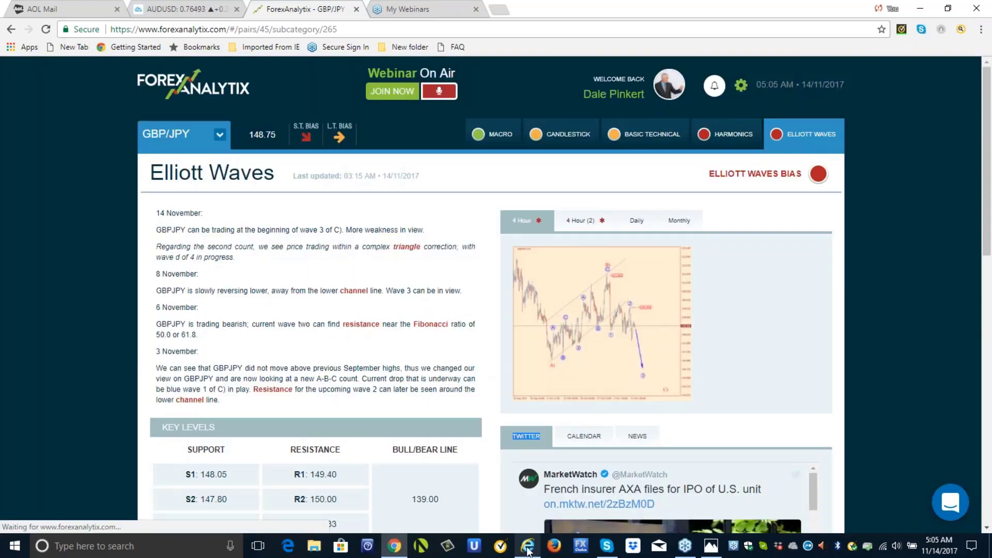
pyautogui.click(528, 552)
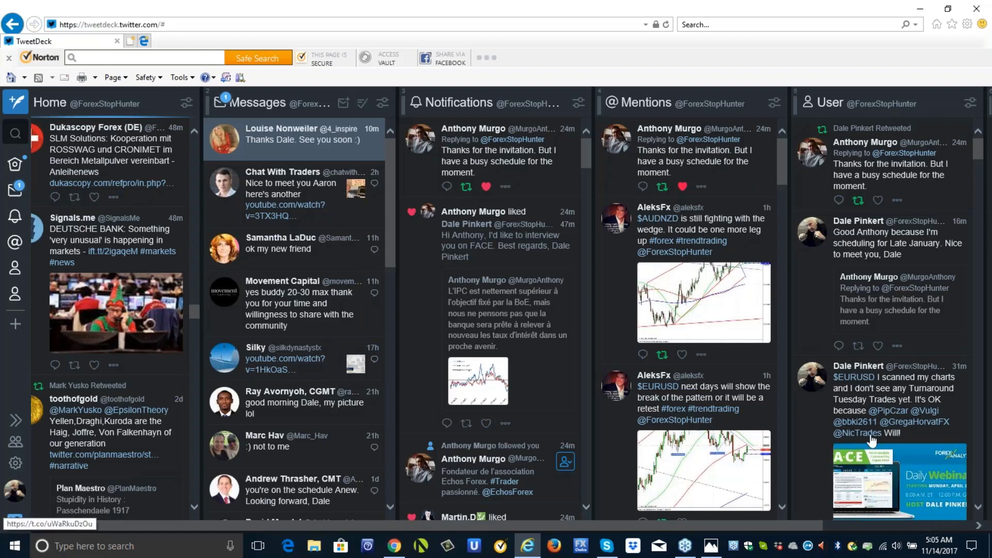
# Open the $EURUSD scanned-charts tweet, view its likers, and return to the tweet
pyautogui.click(864, 402)
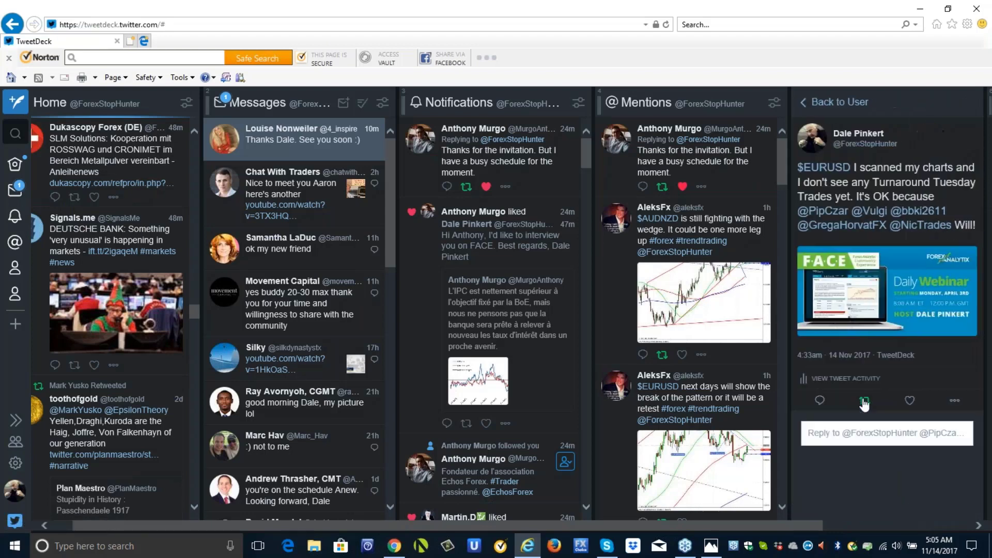
pyautogui.click(854, 179)
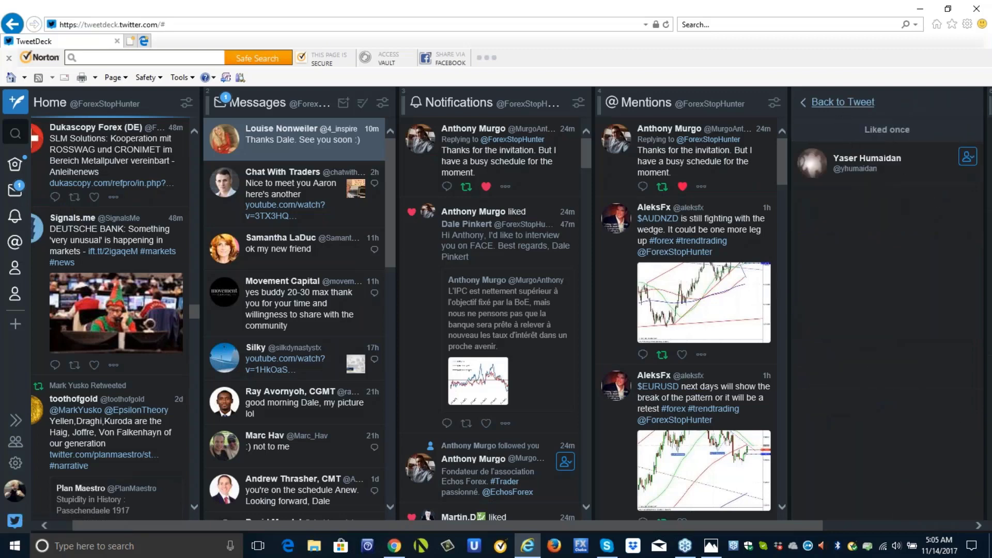
pyautogui.click(845, 103)
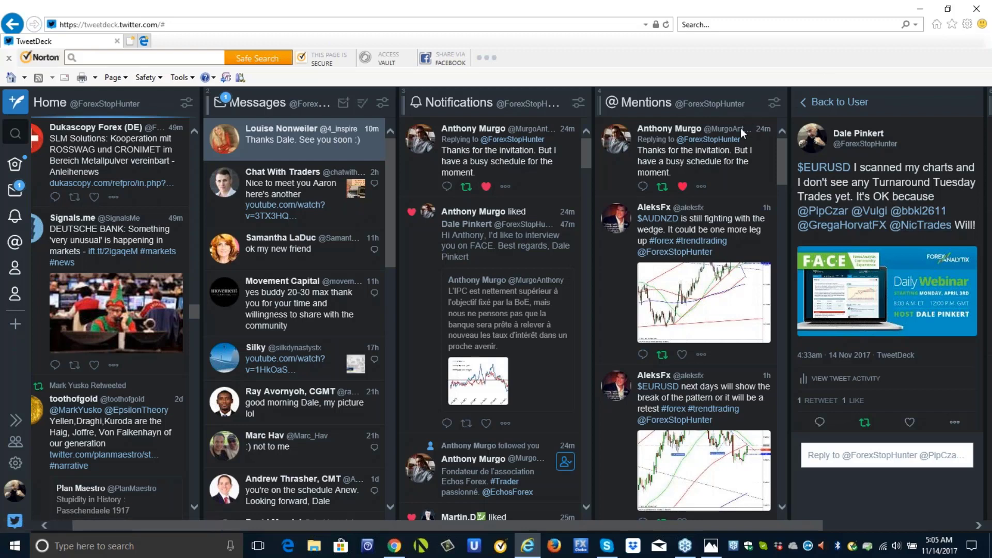
pyautogui.moveTo(527, 547)
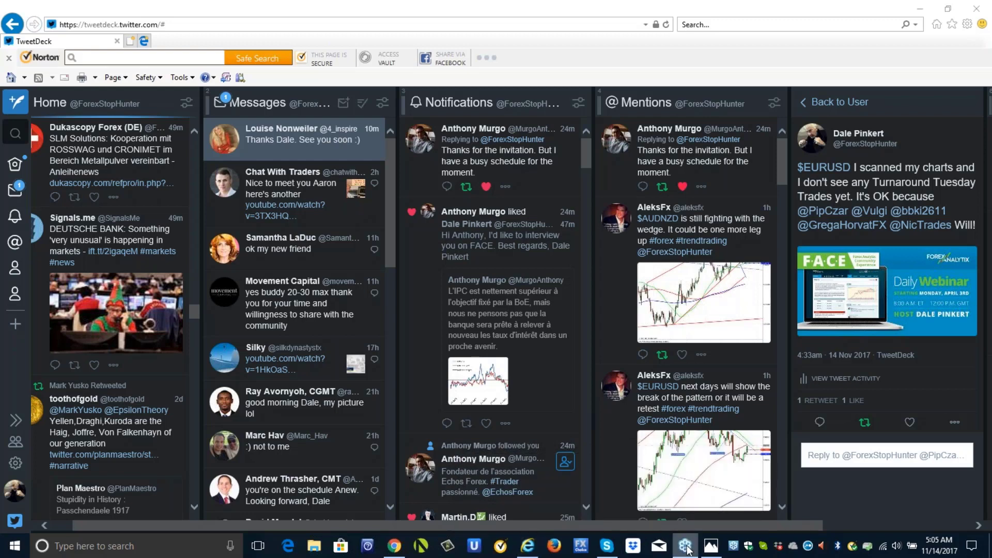
# Bring back the ForexAnalytix GBP/JPY Elliott Waves browser window
pyautogui.click(399, 548)
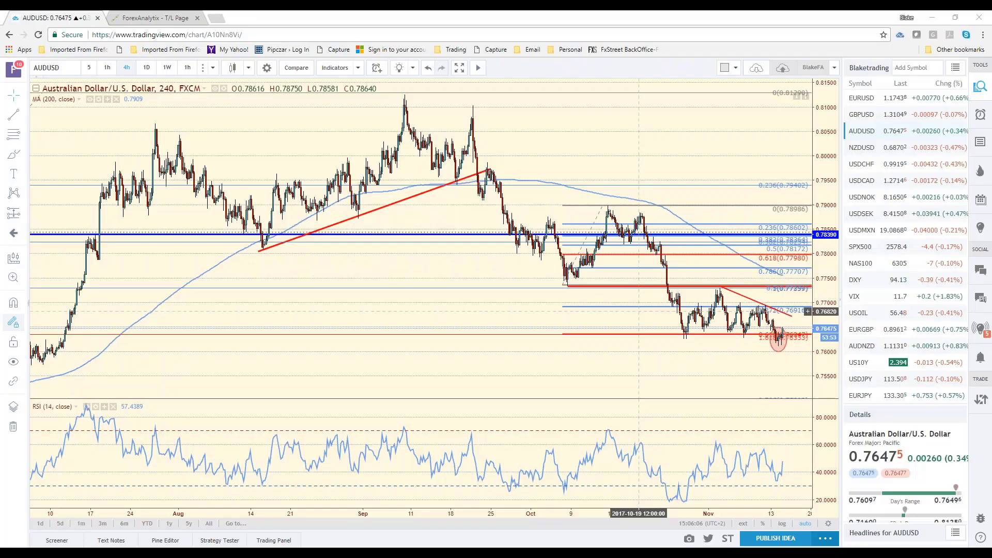
pyautogui.scroll(3, 640, 311)
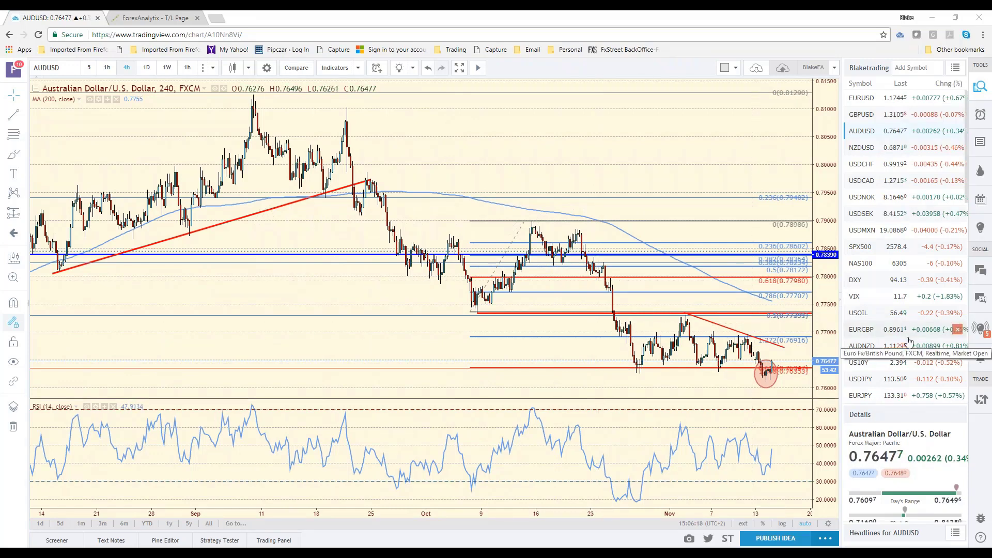
# Check EURJPY and EURUSD, then zoom the AUDUSD 4-hour chart out to late August
pyautogui.click(877, 399)
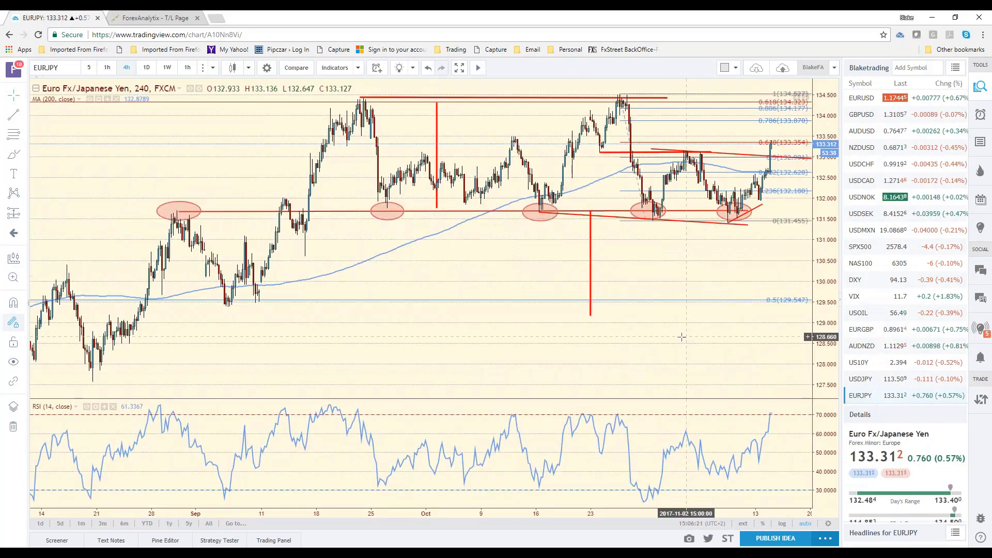
pyautogui.scroll(2, 667, 322)
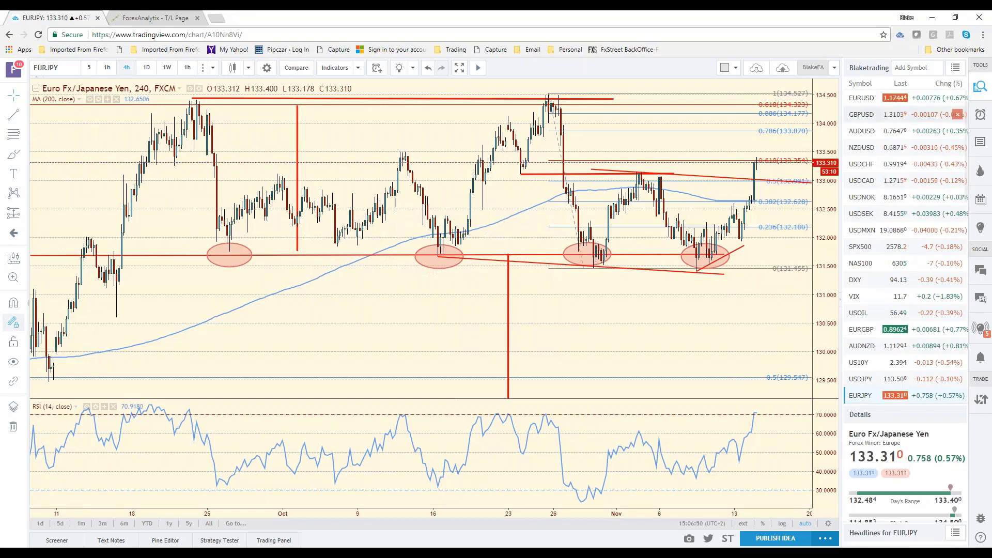
pyautogui.click(864, 102)
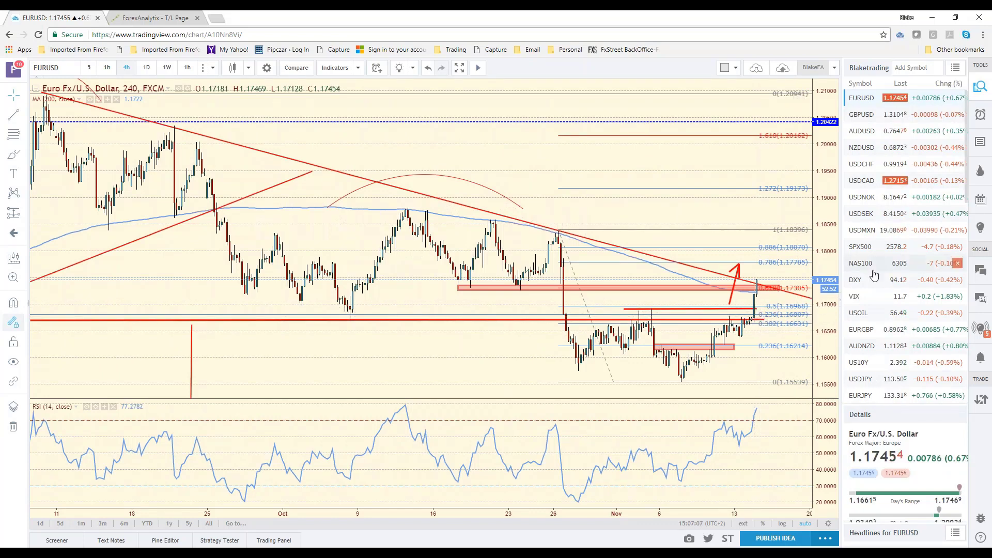
pyautogui.click(862, 131)
pyautogui.scroll(-1, 713, 381)
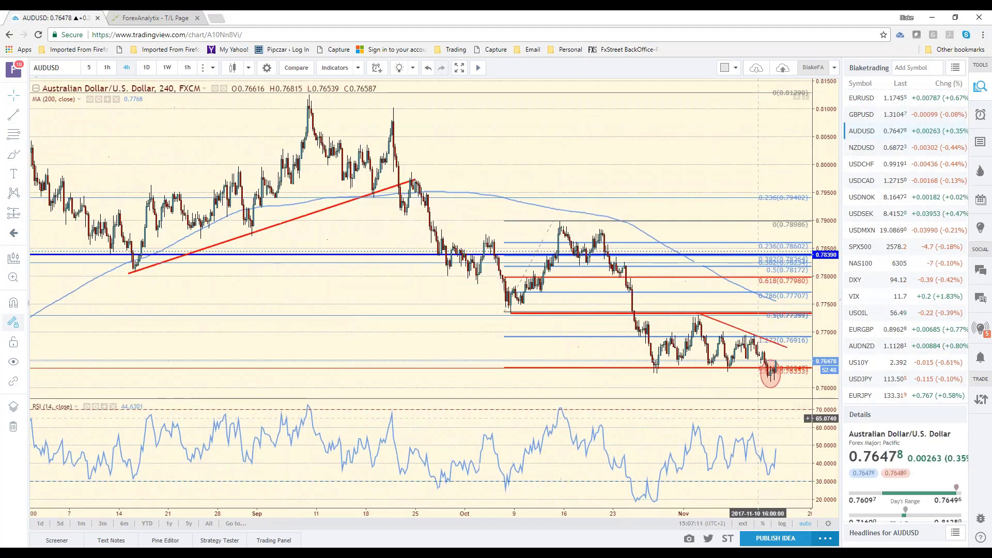
pyautogui.scroll(-1, 755, 386)
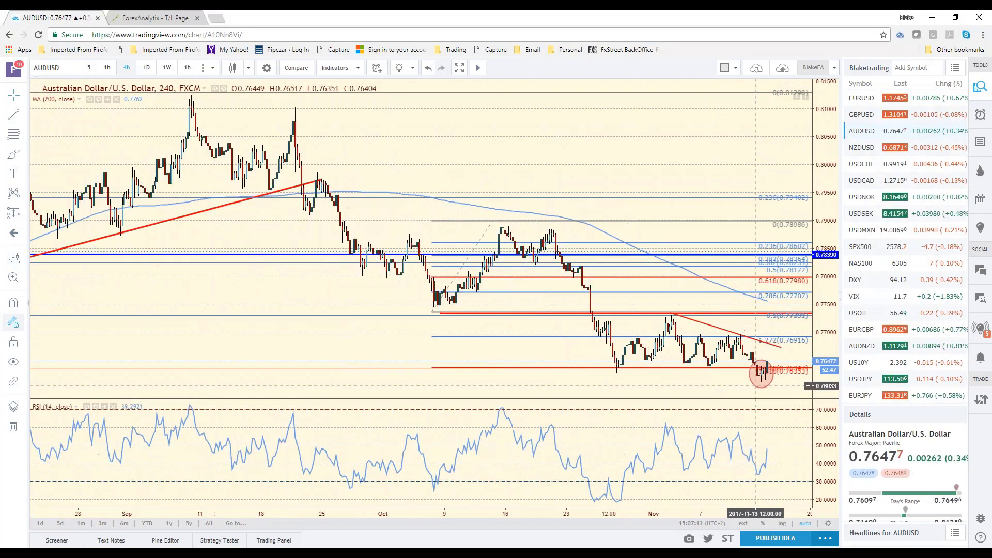
# Open AUD/USD Basic Technical analysis and view its enlarged 4-hour chart image
pyautogui.click(163, 19)
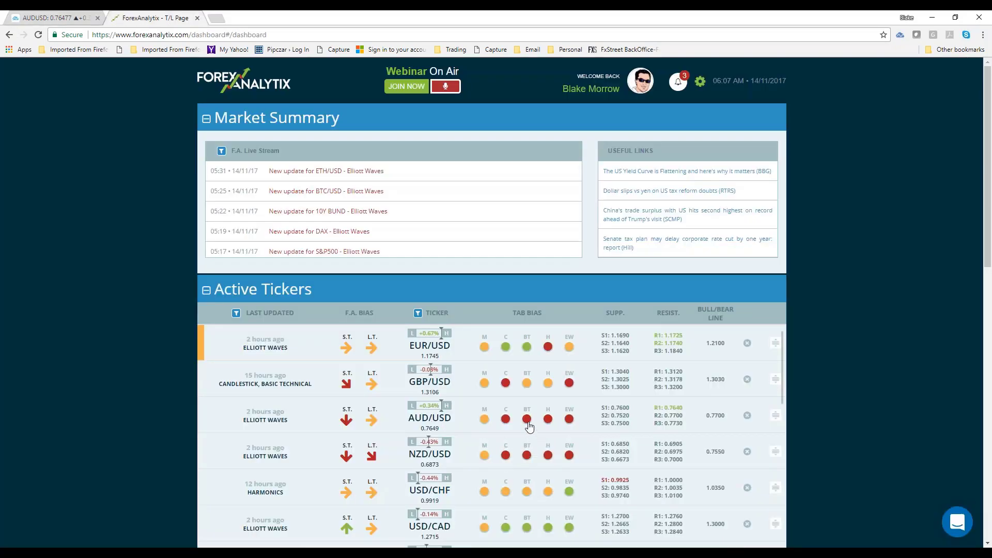
pyautogui.click(526, 420)
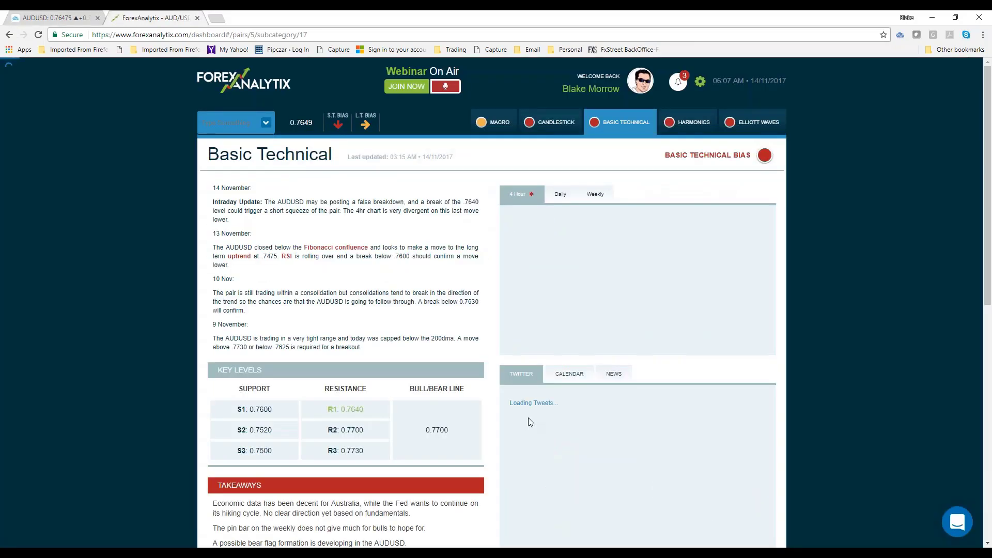
pyautogui.click(632, 316)
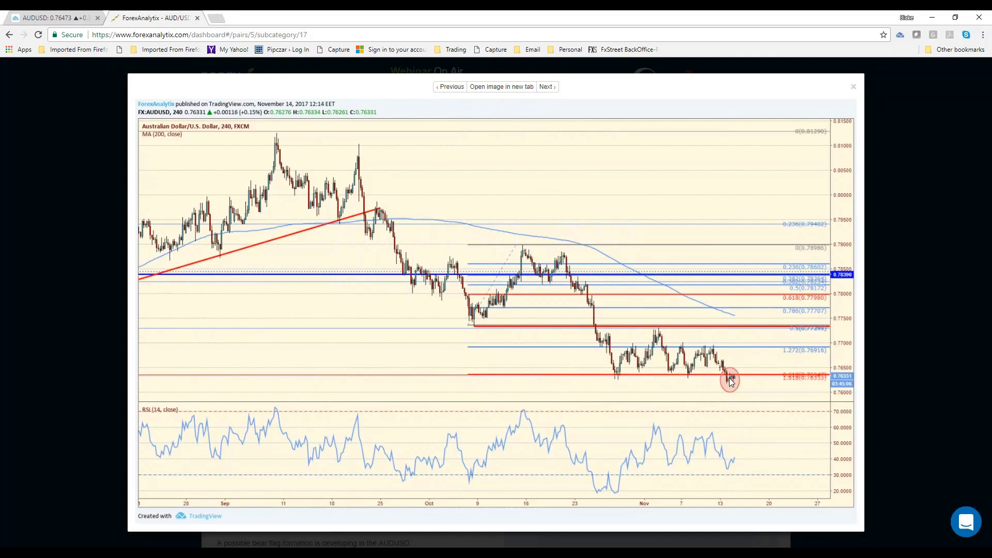
pyautogui.click(852, 86)
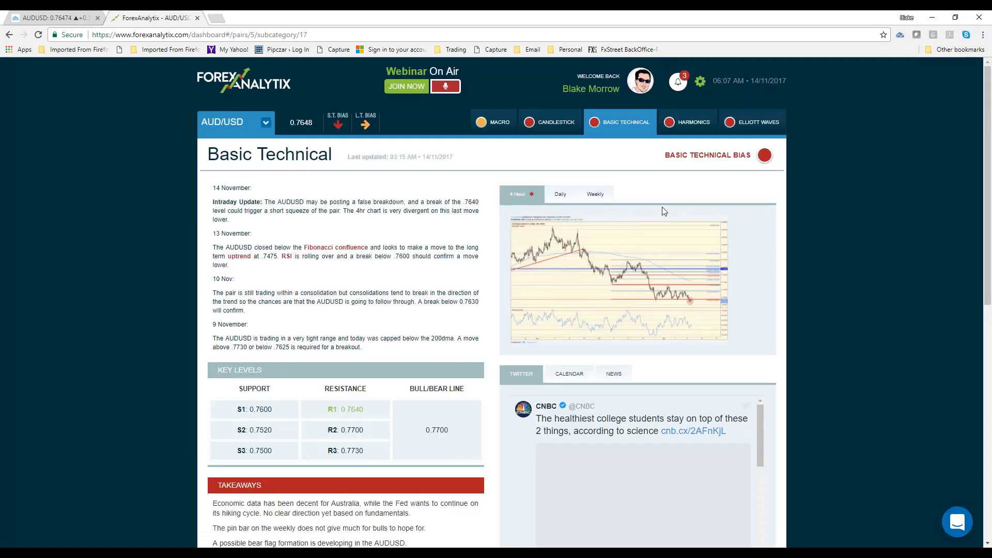
# Go to the ForexAnalytix dashboard, read the trader chat, then minimize the chat window
pyautogui.click(254, 89)
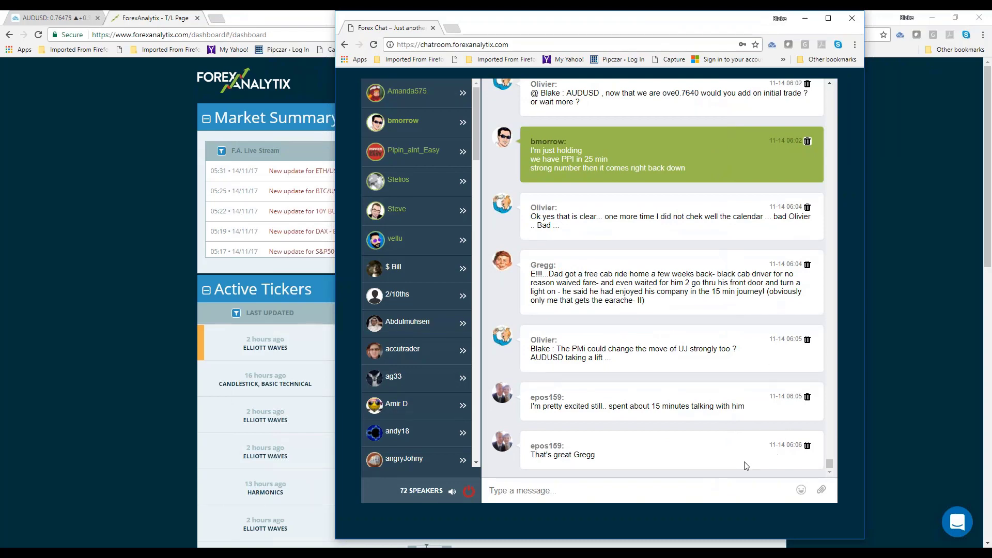
pyautogui.click(728, 481)
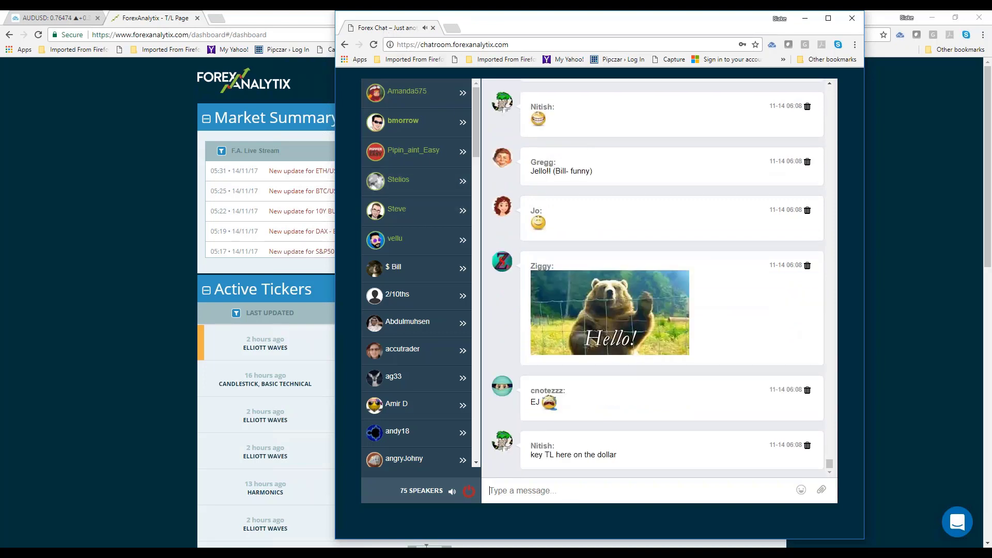
pyautogui.press('super+Down')
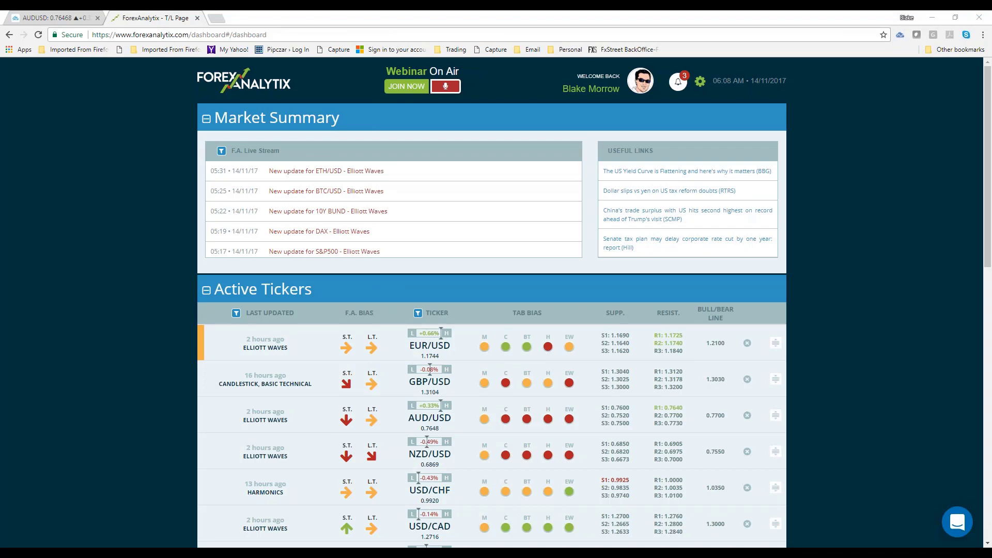
# Show EURUSD on daily candles, panned and zoomed to May–November 2017
pyautogui.click(47, 20)
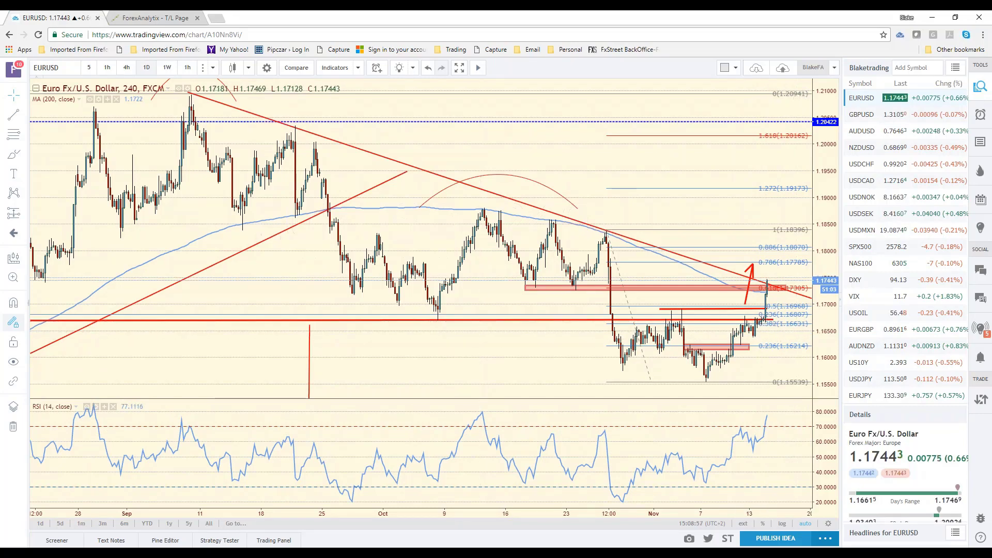
pyautogui.click(147, 68)
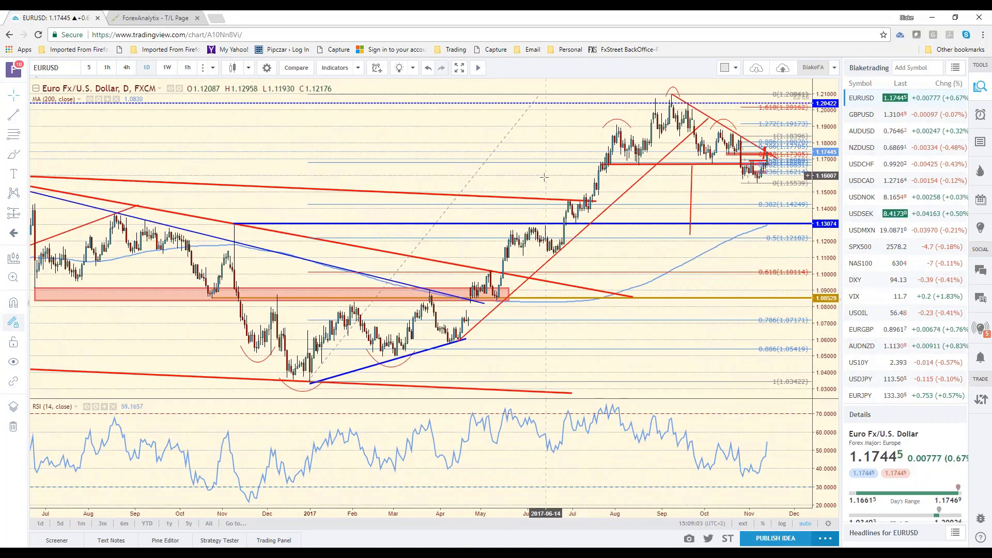
pyautogui.moveTo(545, 177); pyautogui.dragTo(594, 182)
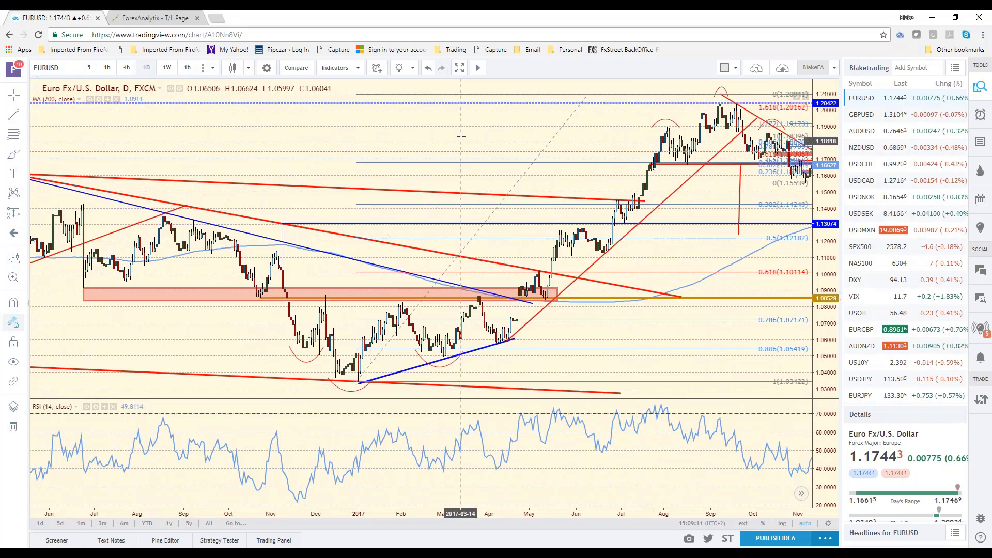
pyautogui.moveTo(460, 137); pyautogui.dragTo(331, 137)
pyautogui.scroll(3, 331, 138)
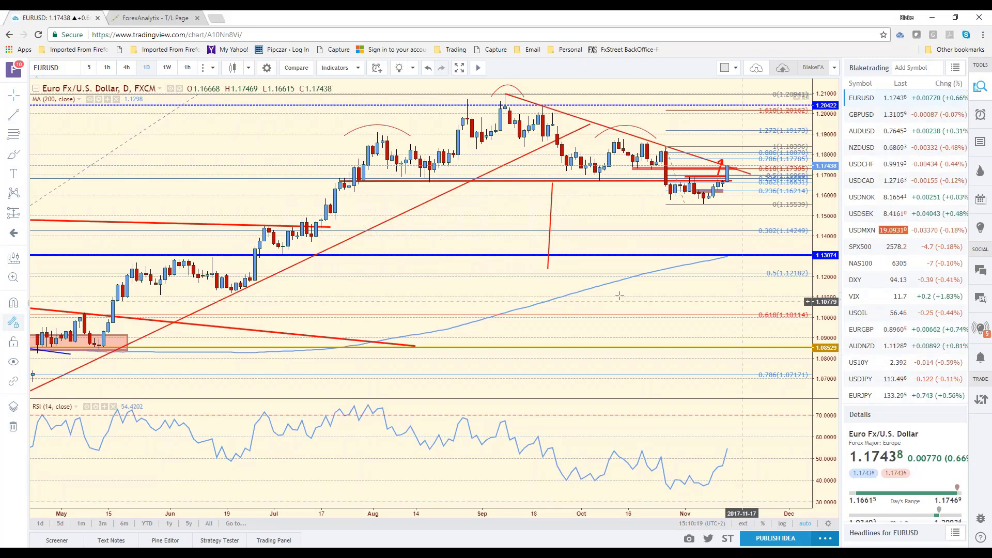
# Make the red projection line vertical and sketch green price paths near the latest candles
pyautogui.click(546, 268)
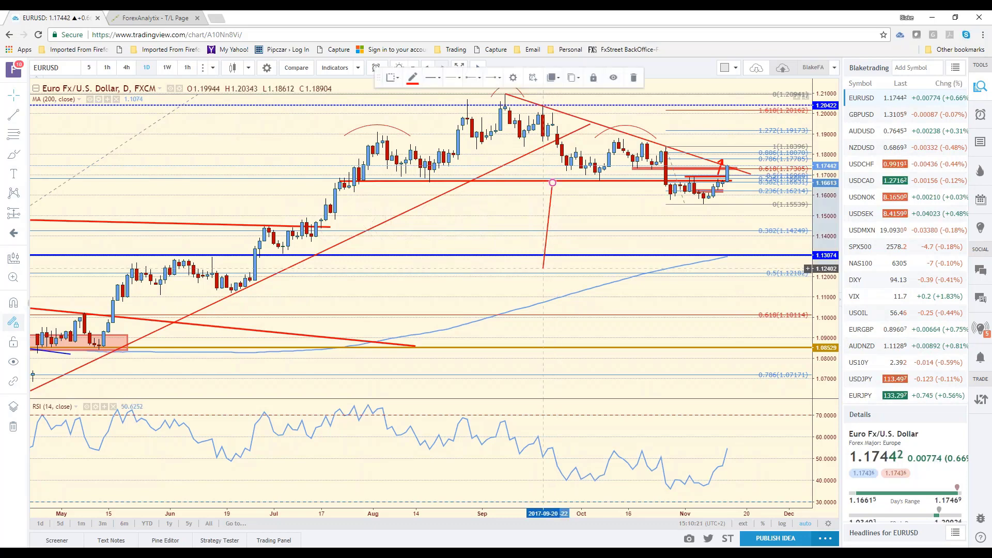
pyautogui.moveTo(547, 268); pyautogui.dragTo(553, 268)
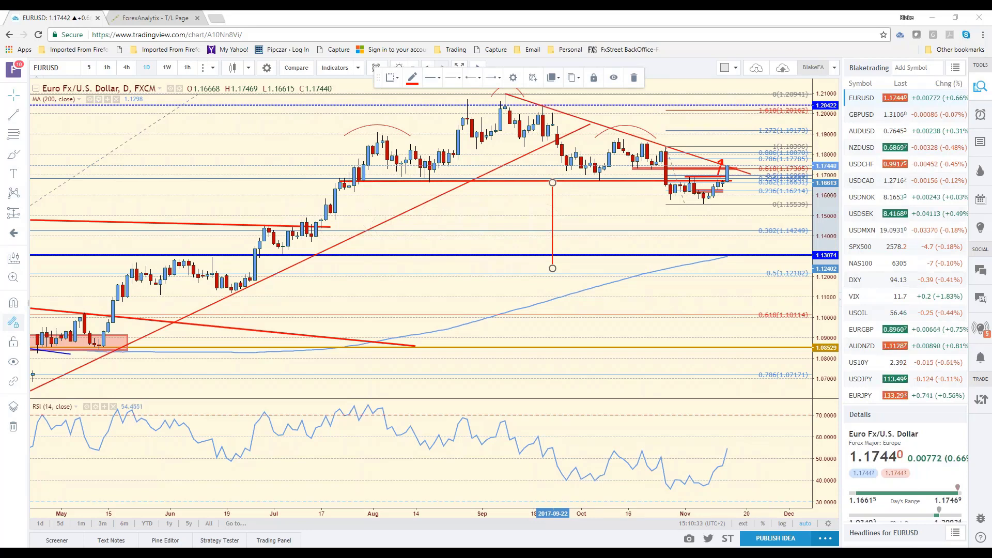
pyautogui.moveTo(601, 140); pyautogui.dragTo(709, 134)
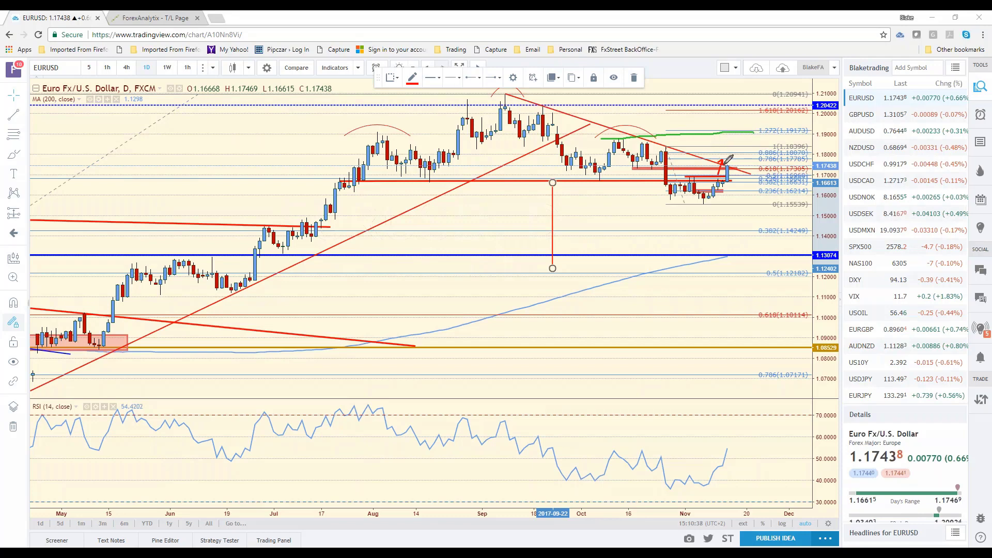
pyautogui.moveTo(729, 165)
pyautogui.mouseDown()
pyautogui.moveTo(749, 123)
pyautogui.moveTo(775, 216)
pyautogui.mouseUp()
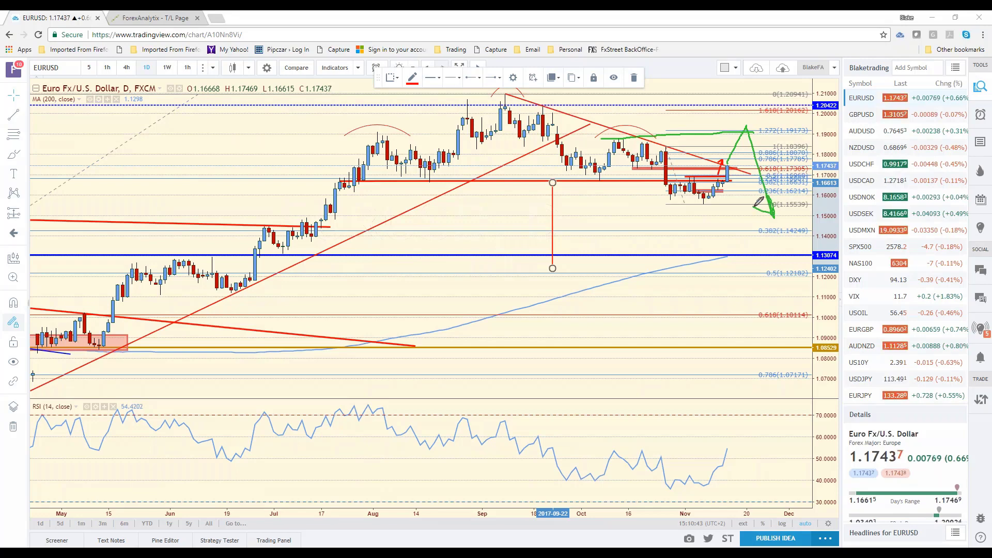
pyautogui.moveTo(754, 207); pyautogui.dragTo(772, 223)
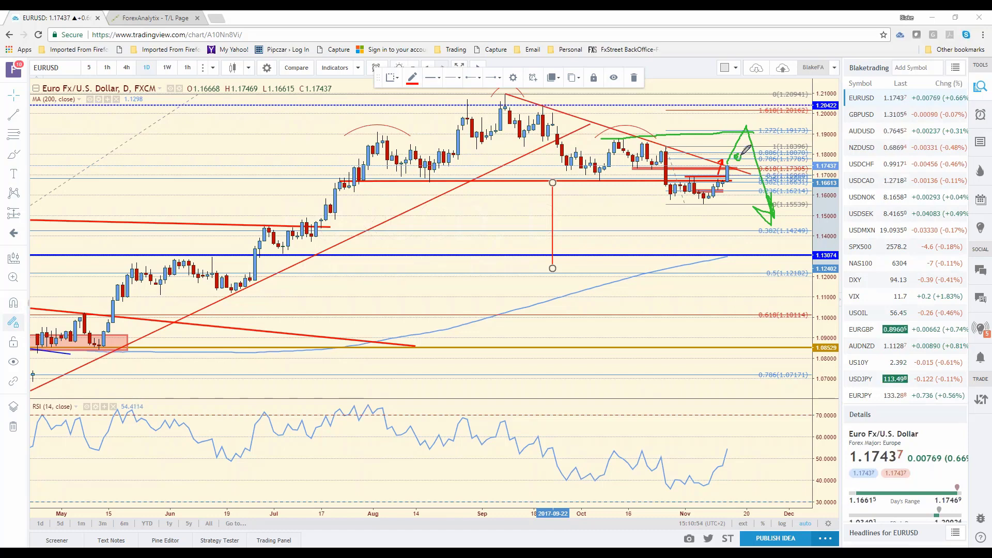
pyautogui.moveTo(739, 153); pyautogui.dragTo(740, 155)
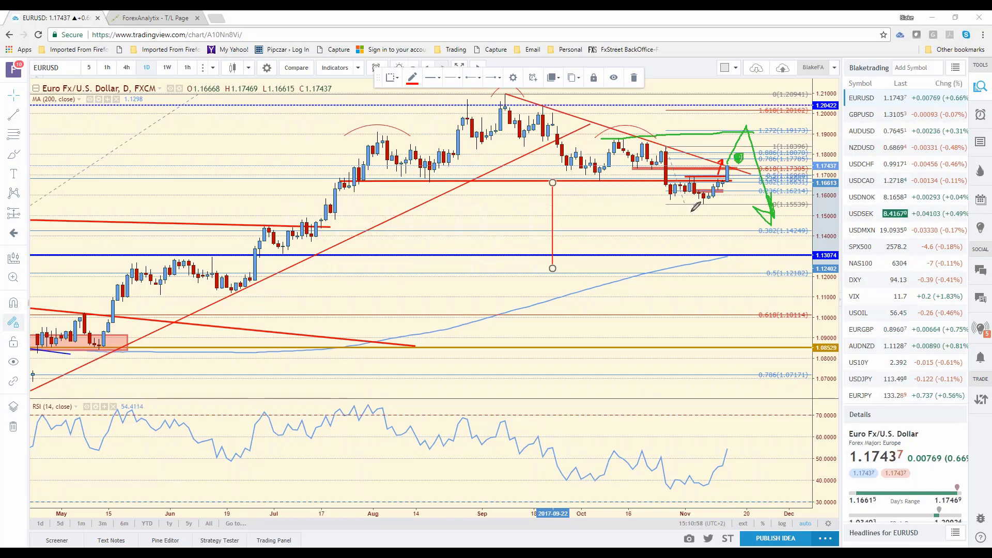
# Erase the green sketches, draw one more rising path, and undo it
pyautogui.click(726, 279)
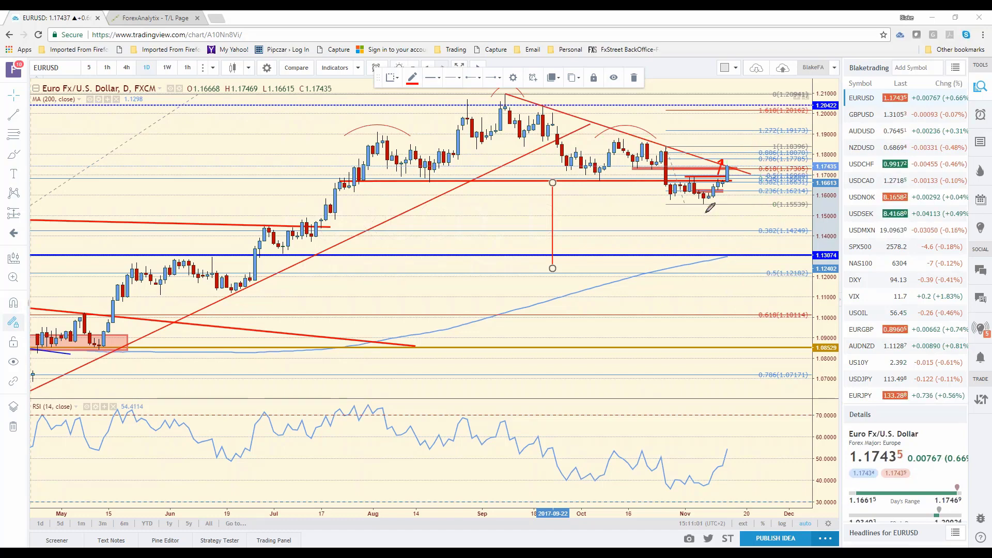
pyautogui.moveTo(726, 166)
pyautogui.mouseDown()
pyautogui.moveTo(759, 118)
pyautogui.moveTo(792, 252)
pyautogui.mouseUp()
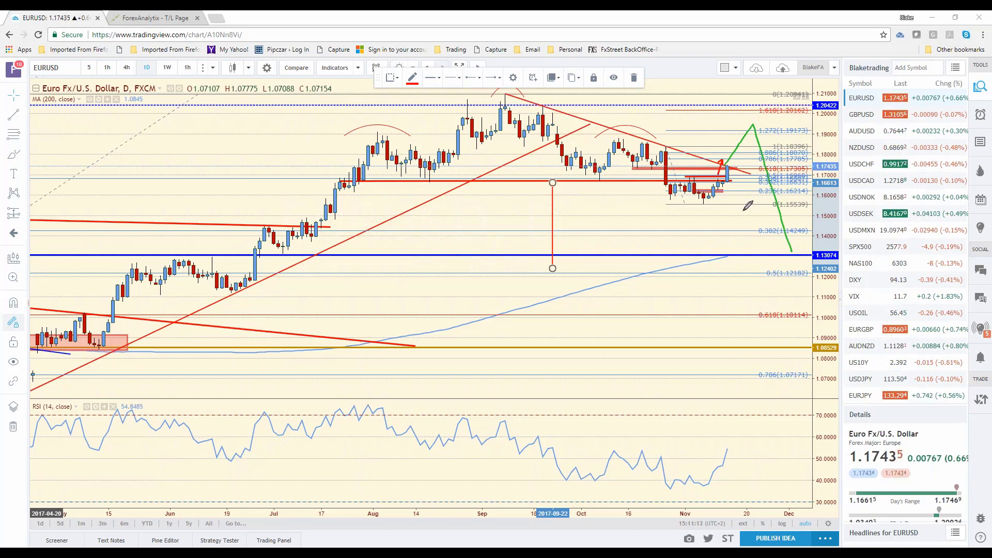
pyautogui.hotkey('ctrl', 'z')
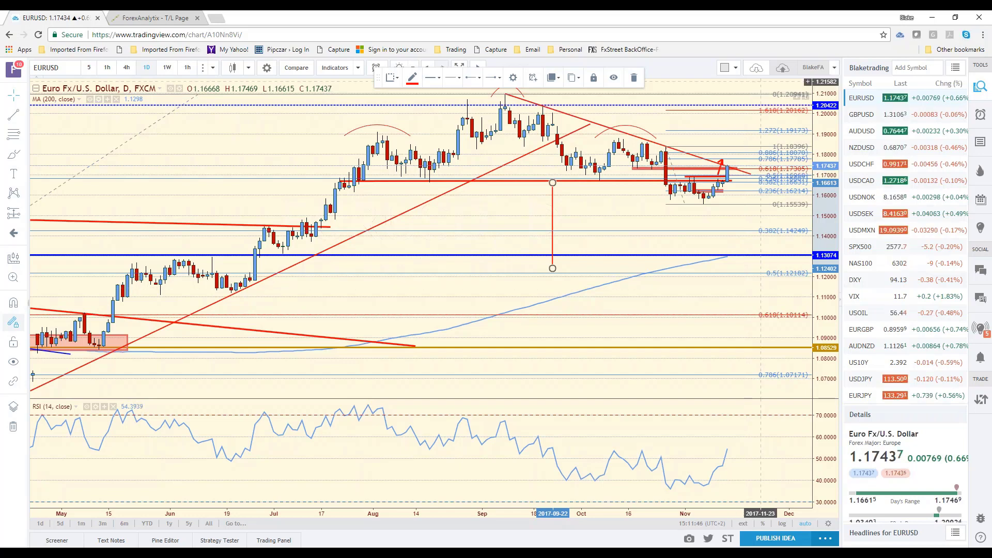
# Switch to USDJPY and circle the Oct–Nov 2016 candles in green with an upward arrow
pyautogui.click(866, 381)
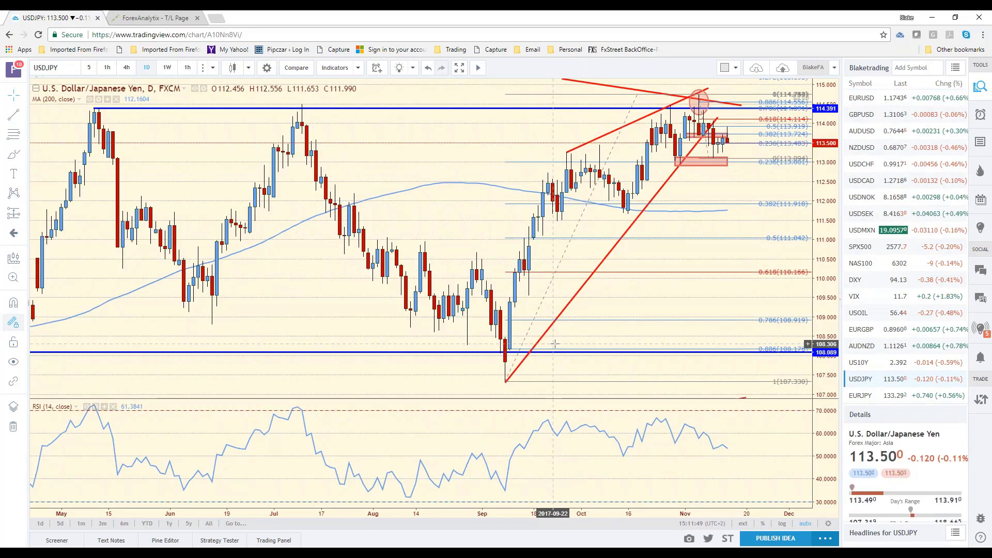
pyautogui.scroll(-3, 554, 344)
pyautogui.scroll(-3, 542, 358)
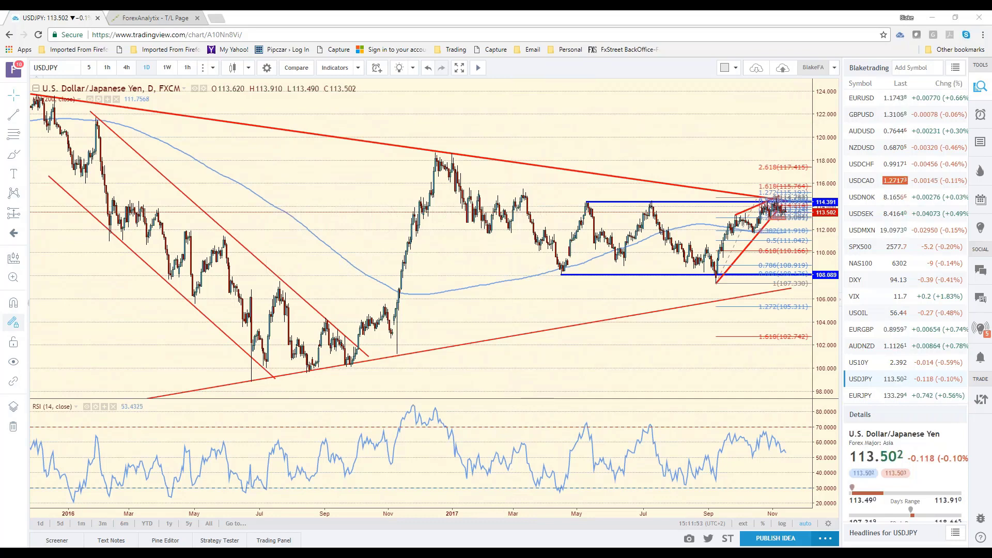
pyautogui.moveTo(407, 290)
pyautogui.mouseDown()
pyautogui.moveTo(399, 328)
pyautogui.moveTo(412, 291)
pyautogui.mouseUp()
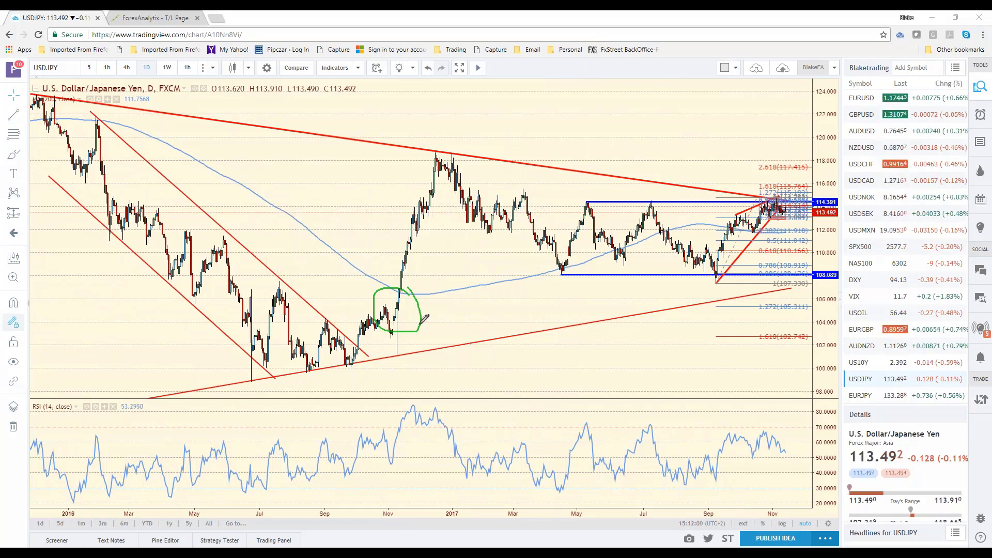
pyautogui.moveTo(412, 291)
pyautogui.mouseDown()
pyautogui.moveTo(421, 243)
pyautogui.moveTo(422, 271)
pyautogui.mouseUp()
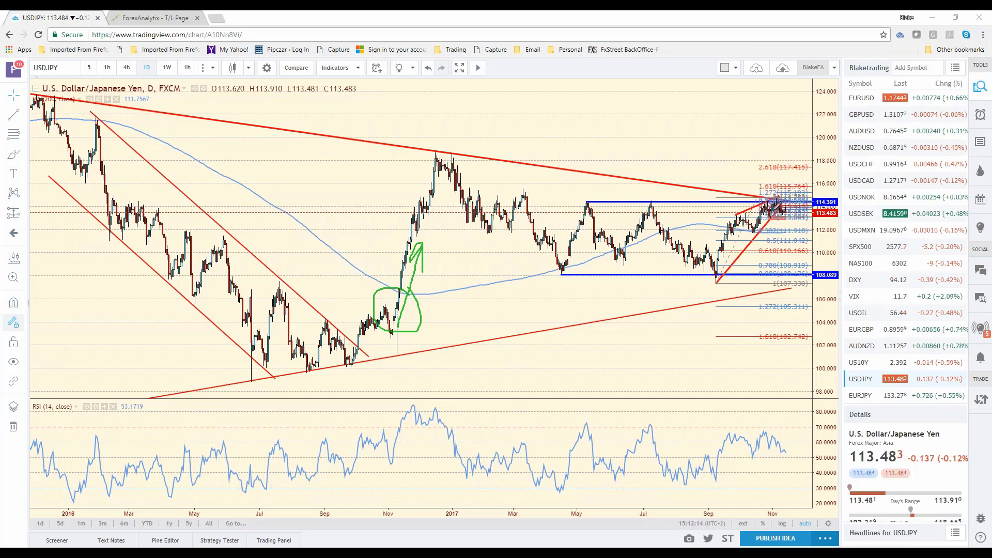
# Circle the latest USDJPY candles, sketch a green down arrow toward 107.3, then erase all green sketches
pyautogui.moveTo(786, 195); pyautogui.dragTo(791, 223)
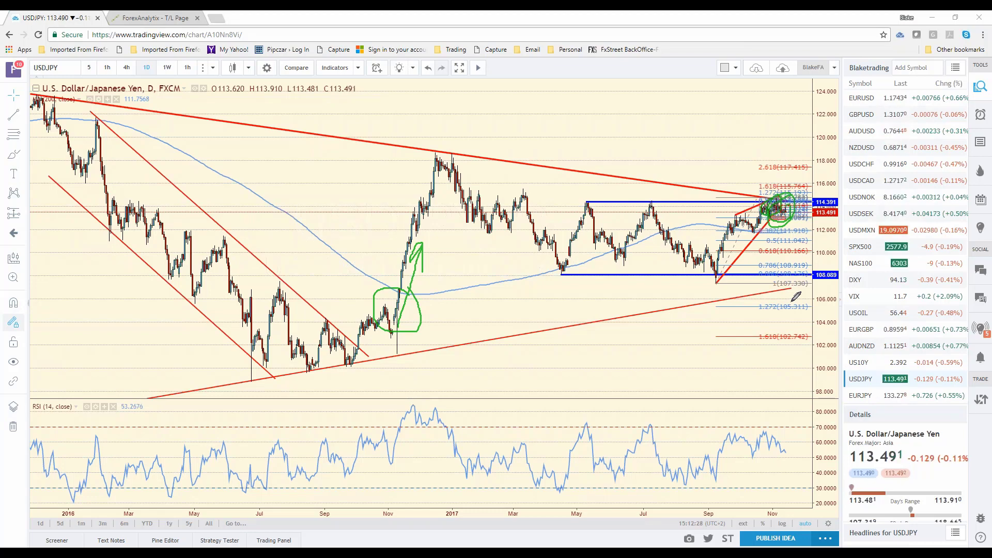
pyautogui.moveTo(778, 217); pyautogui.dragTo(791, 281)
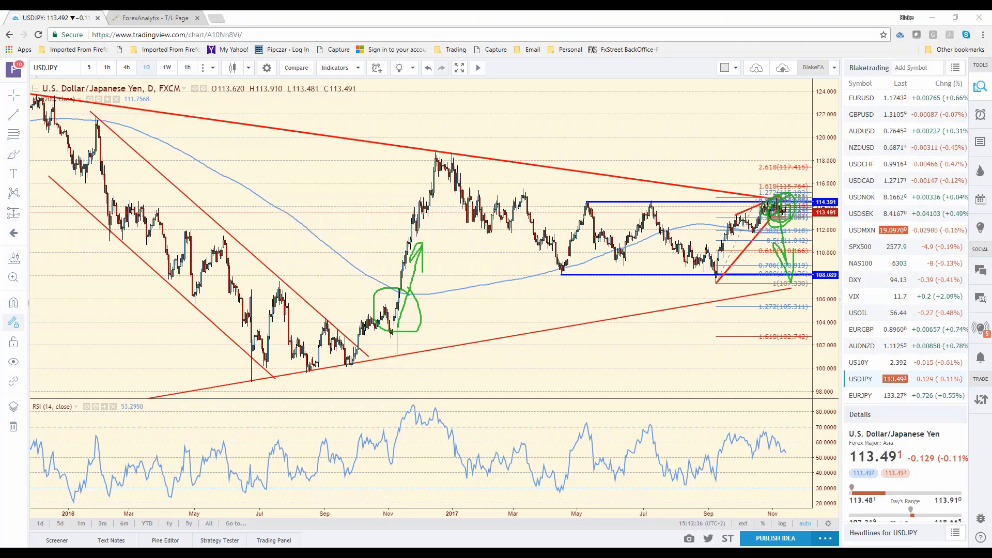
pyautogui.press('e')
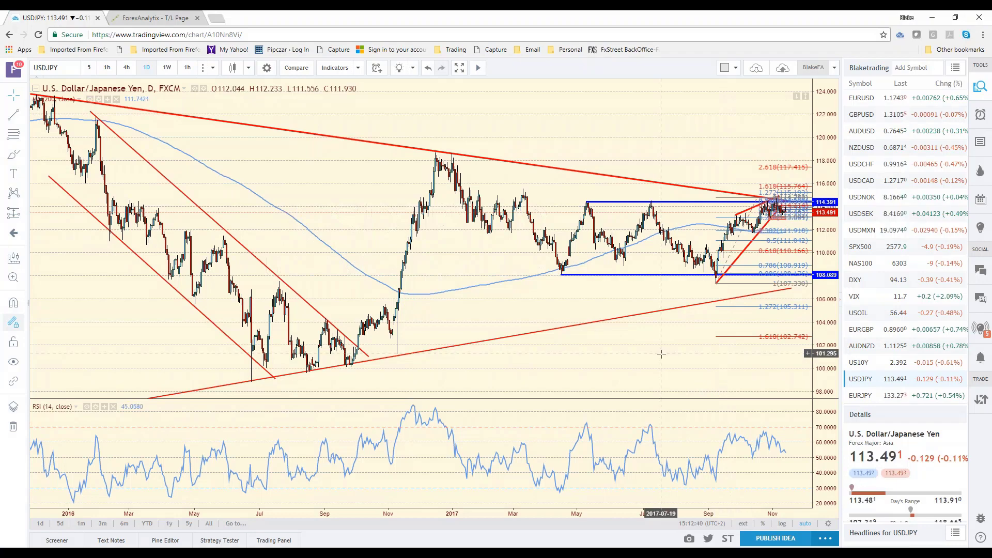
# Zoom the USDJPY daily chart in to roughly August 2016 through late 2017
pyautogui.scroll(3, 661, 354)
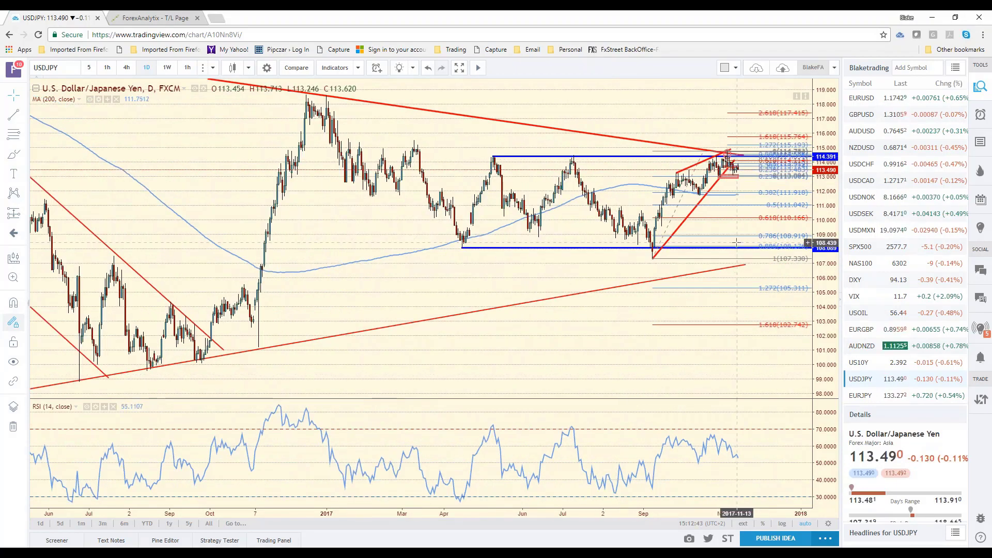
pyautogui.scroll(2, 736, 243)
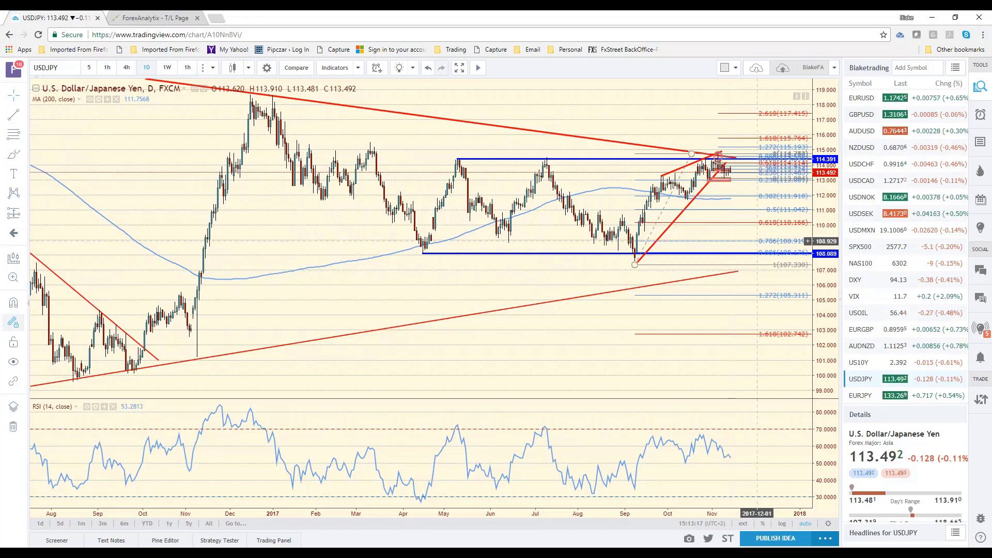
# Load EURUSD from the watchlist and zoom in on price action from February 2017
pyautogui.click(873, 106)
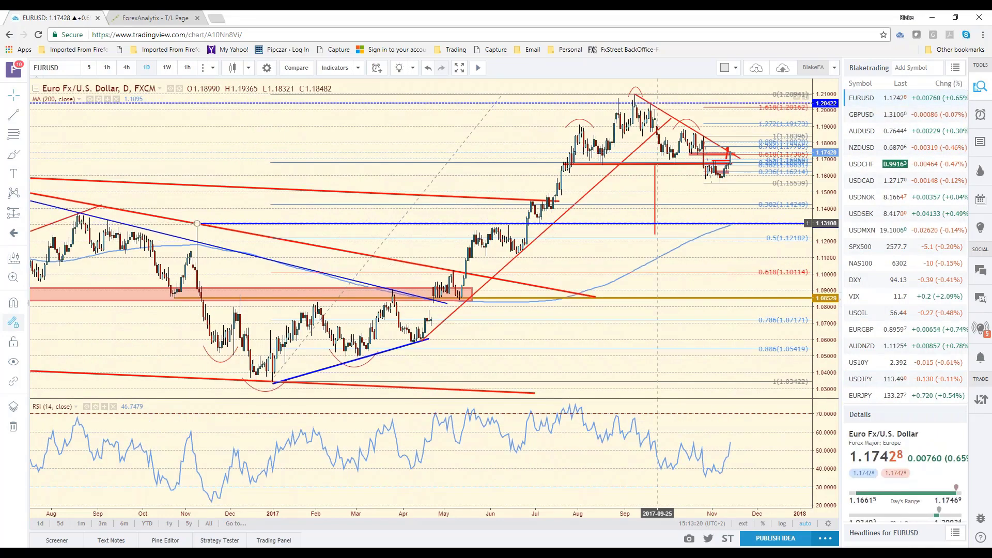
pyautogui.scroll(3, 657, 223)
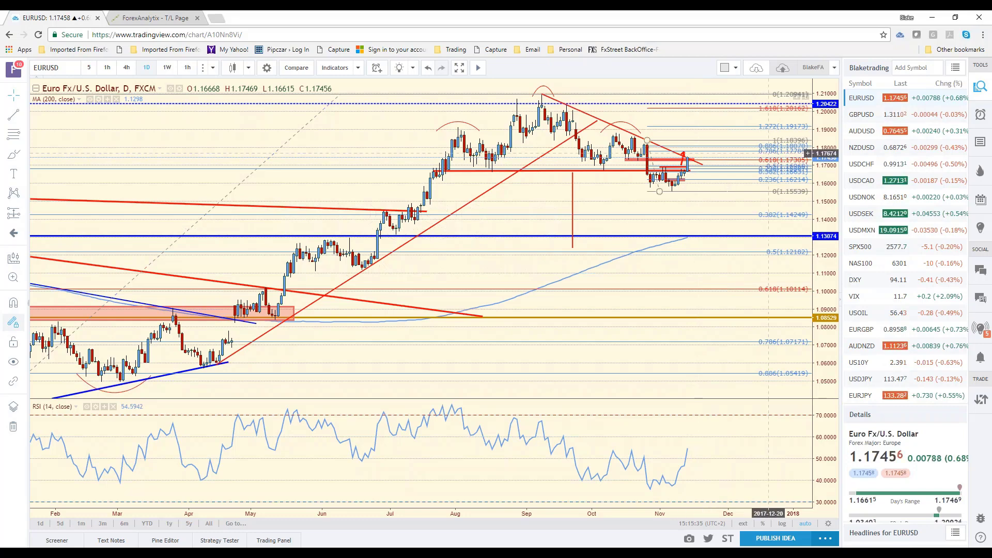
pyautogui.moveTo(836, 196); pyautogui.dragTo(826, 124)
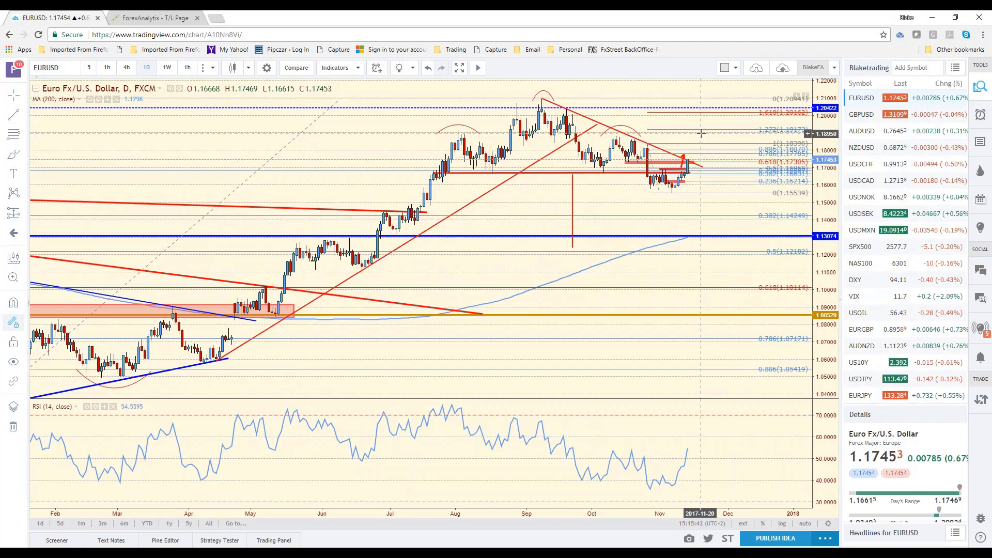
pyautogui.click(707, 154)
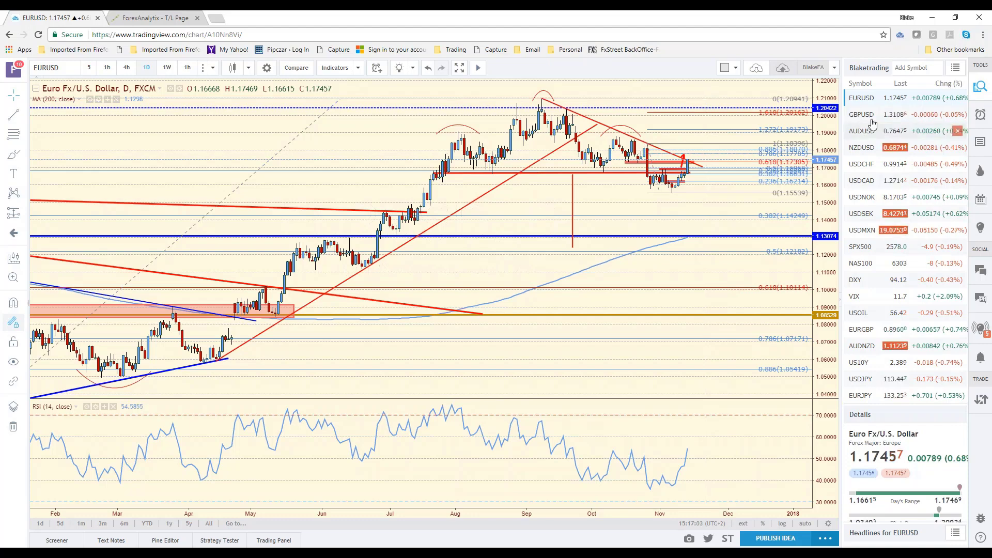
# Load GBPUSD from the watchlist and set the chart interval to 1 hour
pyautogui.click(871, 117)
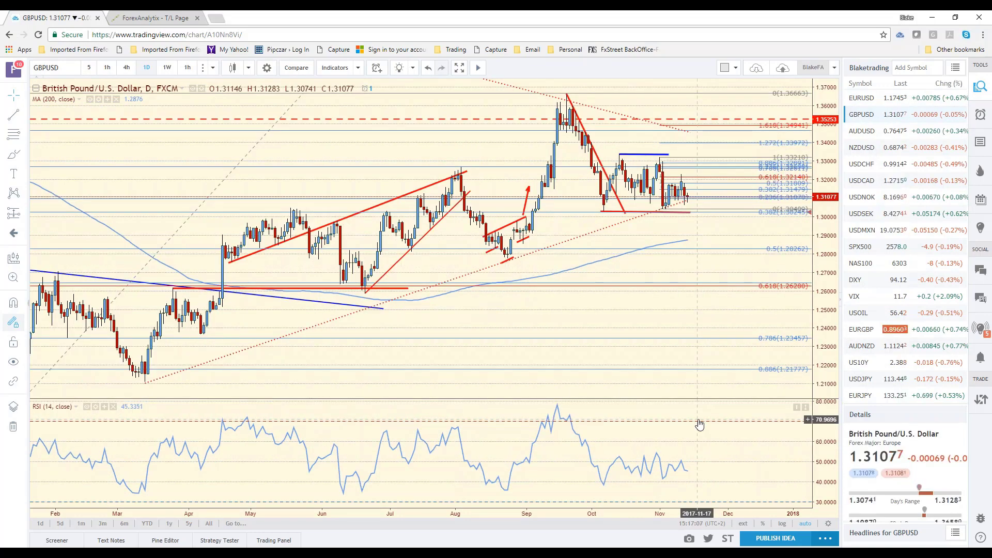
pyautogui.click(105, 70)
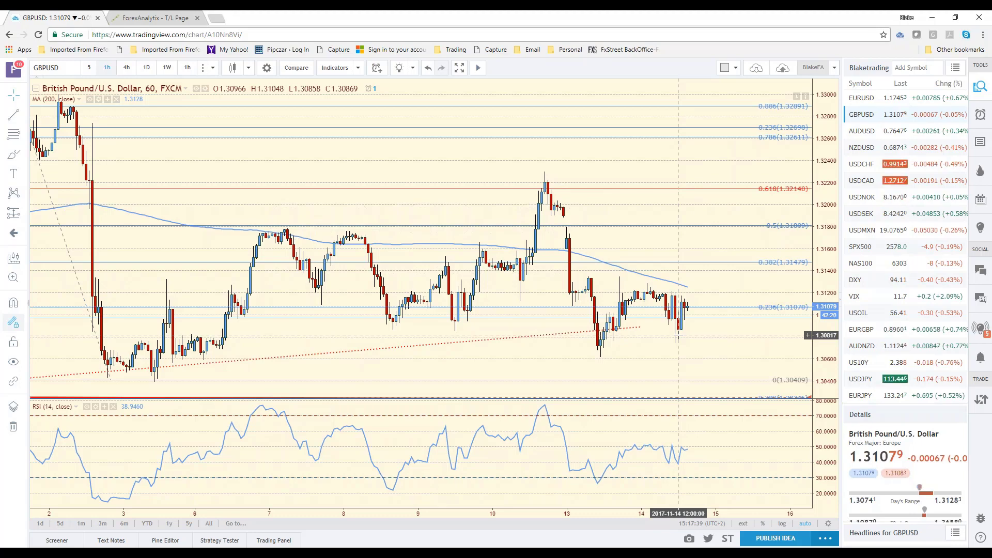
# Return to the EURUSD hourly chart with its support zones and target arrow
pyautogui.click(862, 98)
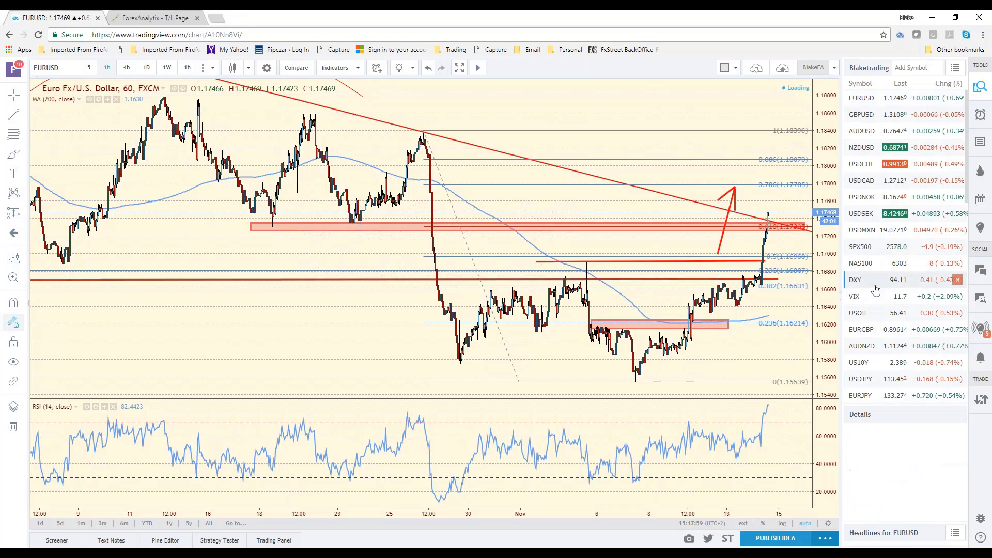
# Load the DXY dollar index, set the interval to 240 (4-hour), and zoom into recent candles
pyautogui.click(874, 283)
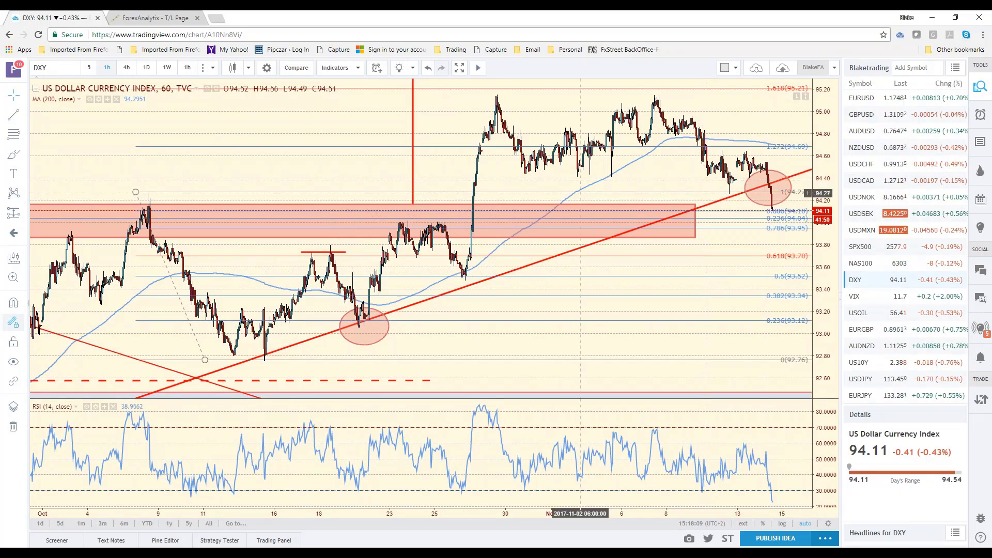
pyautogui.write('240')
pyautogui.press('Return')
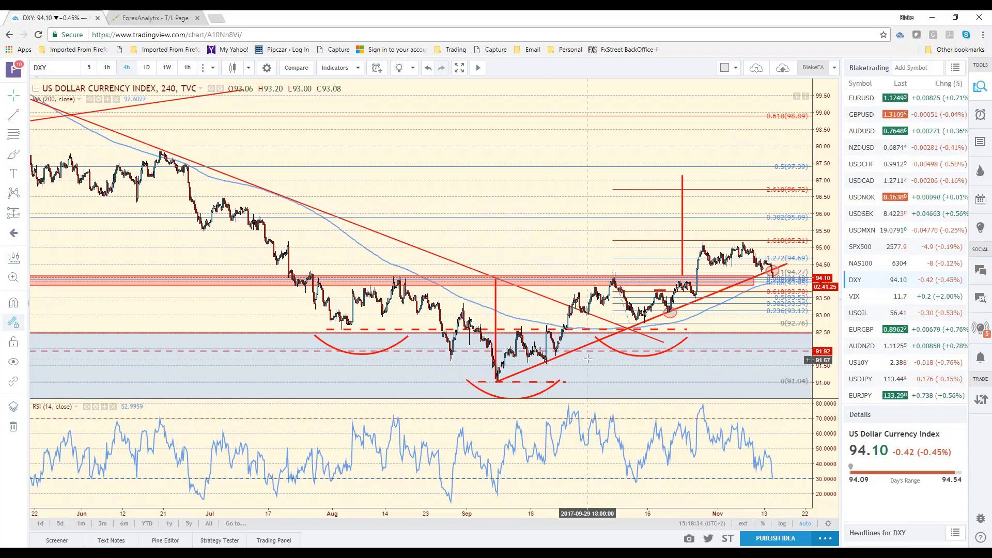
pyautogui.scroll(3, 615, 324)
# Load the GBPUSD 4-hour chart from the right-hand watchlist
pyautogui.click(870, 117)
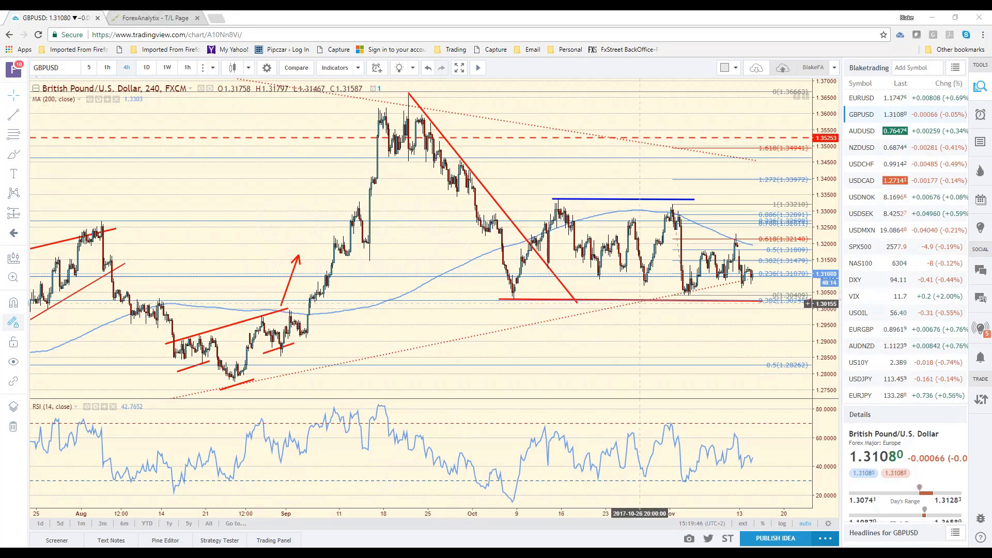
# Go to the ForexAnalytix dashboard and scroll the F.A. Live Stream back to the 13/11 13:38 headlines
pyautogui.click(145, 20)
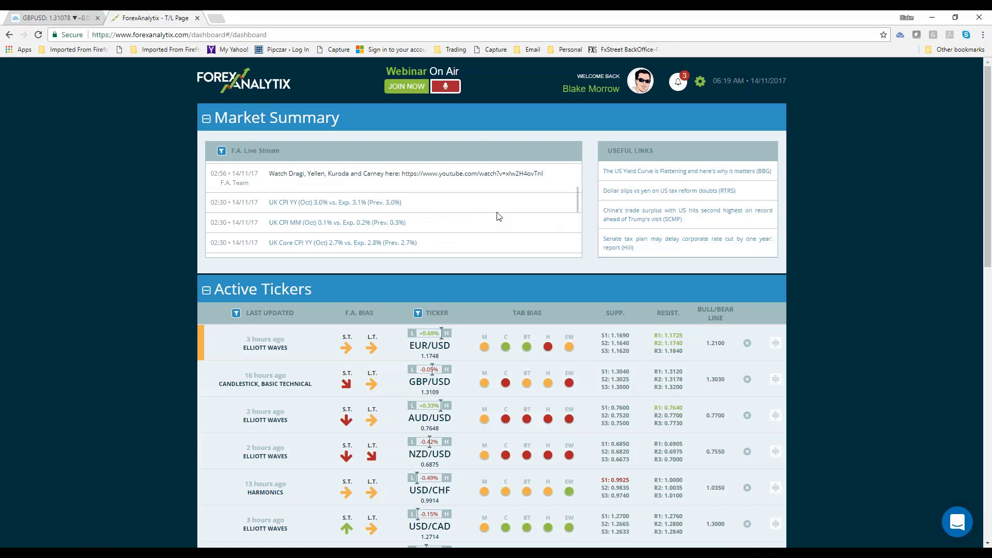
pyautogui.scroll(-5, 506, 217)
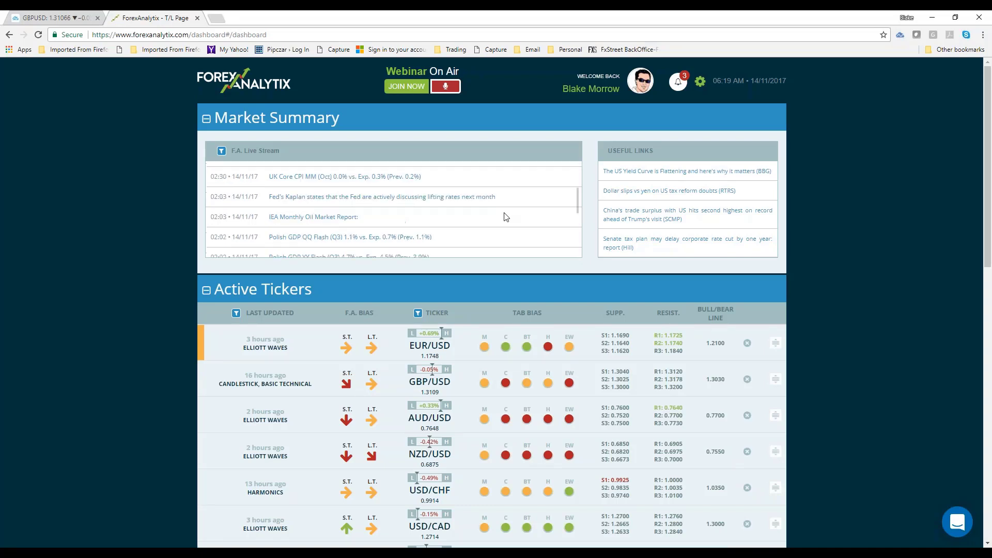
pyautogui.scroll(-5, 506, 218)
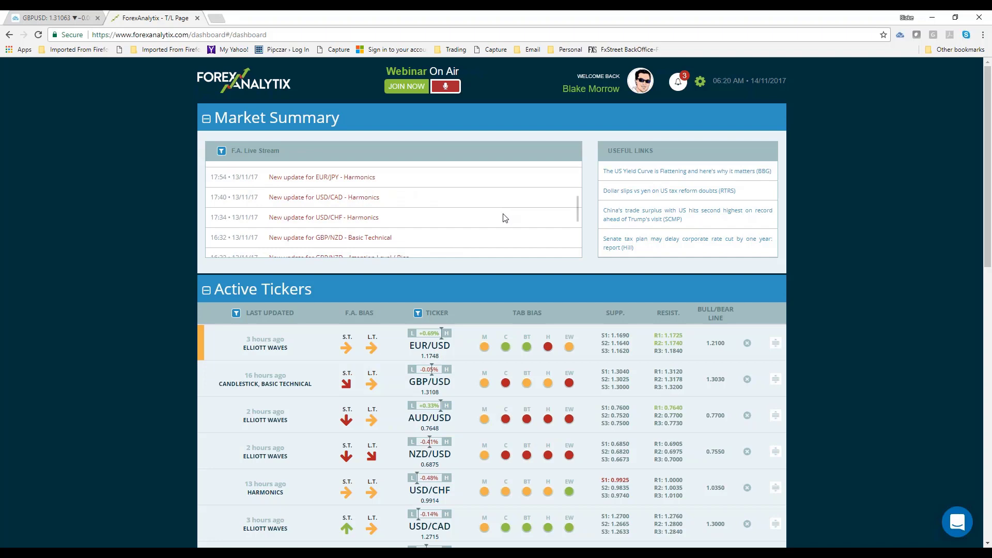
pyautogui.scroll(-5, 505, 217)
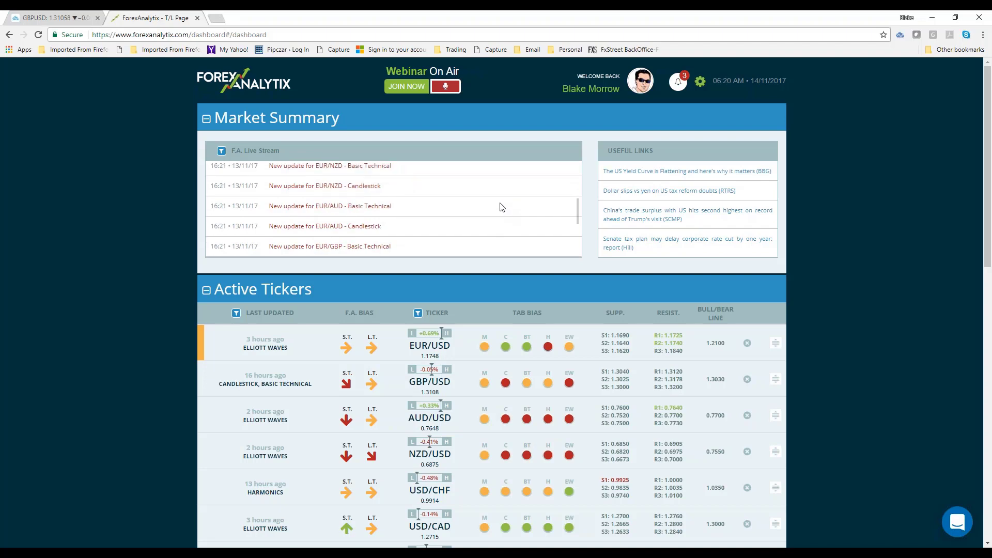
pyautogui.scroll(-5, 505, 215)
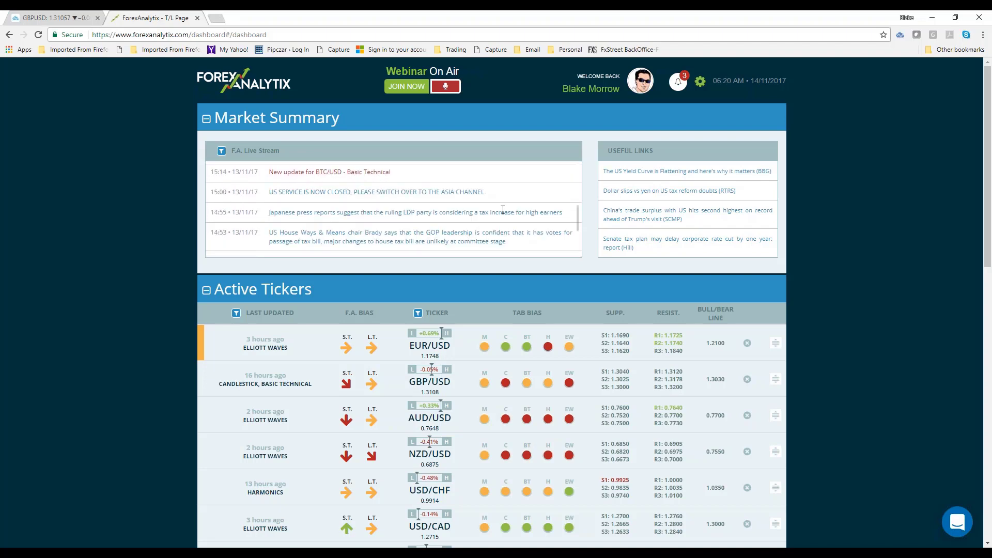
pyautogui.scroll(-5, 503, 212)
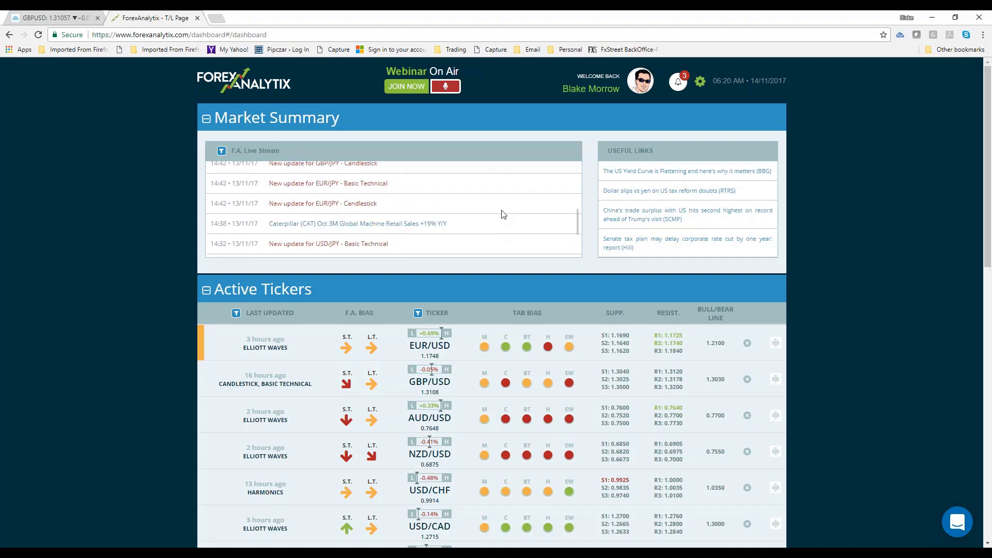
pyautogui.scroll(-5, 503, 214)
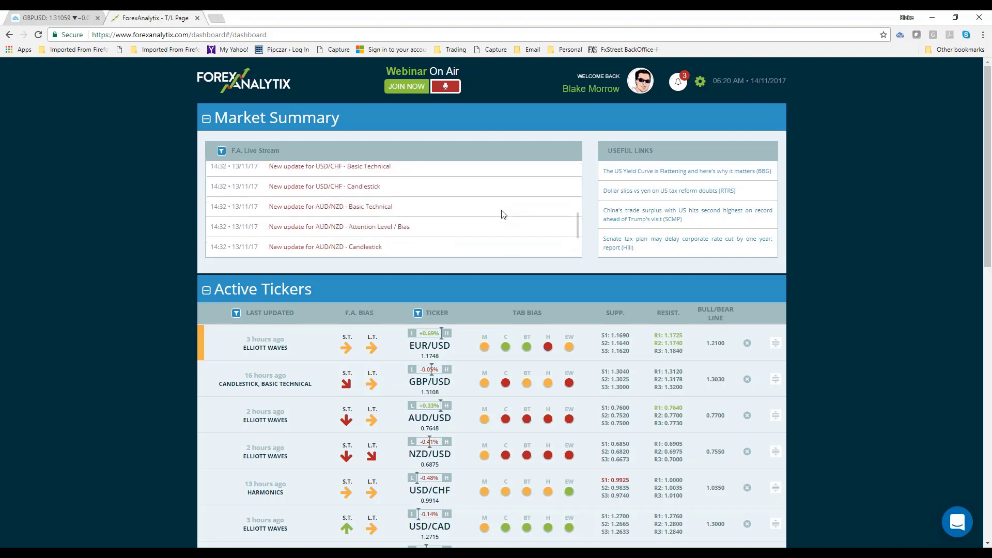
pyautogui.scroll(-5, 504, 214)
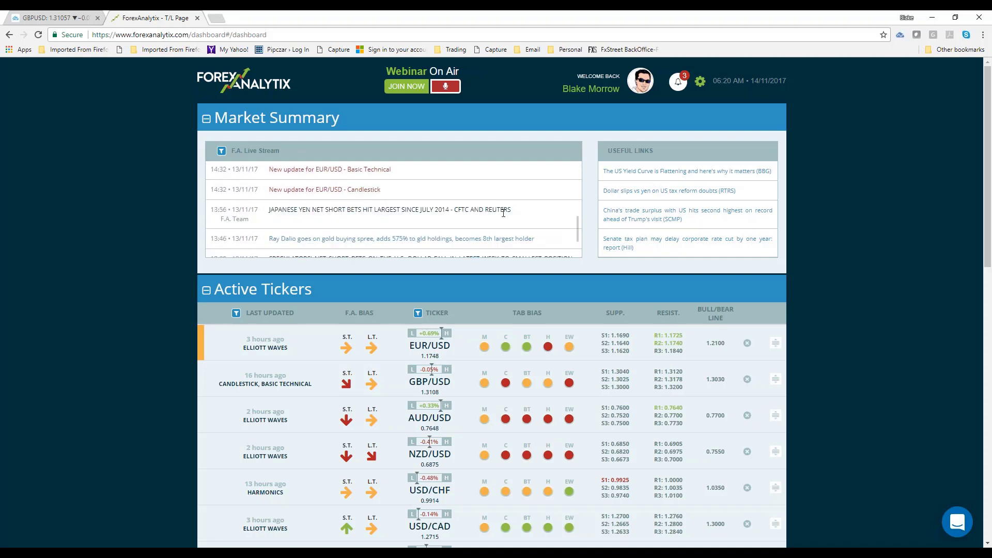
pyautogui.scroll(-3, 504, 213)
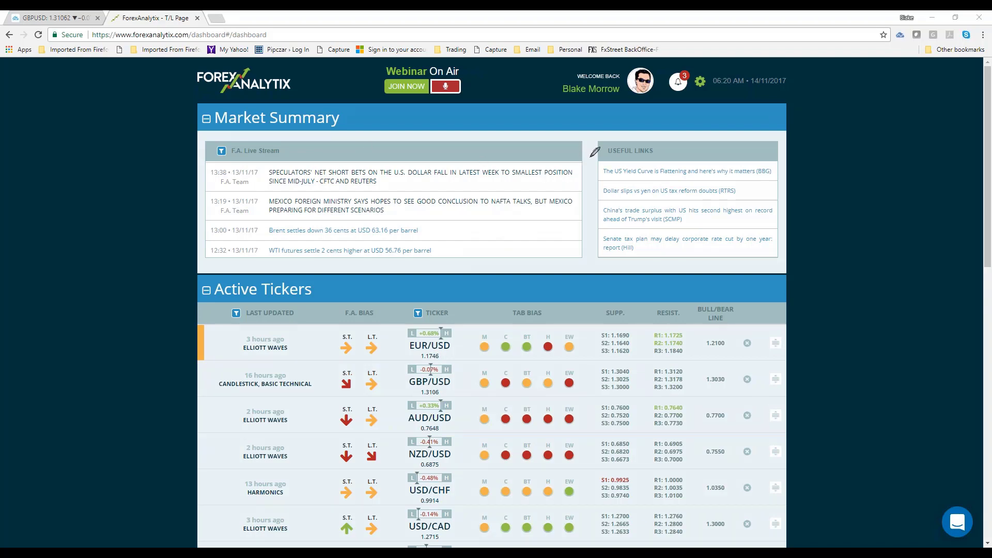
# Circle the dollar-shorts headline in green, mark up Active Tickers, underline GBP/USD, and circle Ticker
pyautogui.moveTo(587, 151); pyautogui.dragTo(565, 146)
pyautogui.moveTo(500, 129)
pyautogui.mouseDown()
pyautogui.moveTo(254, 147)
pyautogui.moveTo(245, 187)
pyautogui.moveTo(412, 192)
pyautogui.moveTo(597, 167)
pyautogui.moveTo(586, 149)
pyautogui.mouseUp()
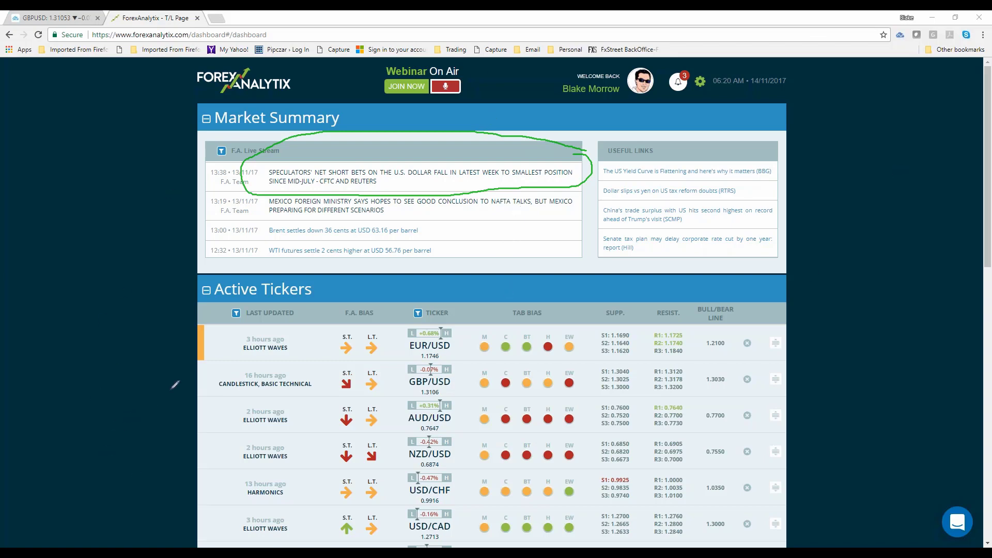
pyautogui.moveTo(309, 428)
pyautogui.mouseDown()
pyautogui.moveTo(396, 285)
pyautogui.moveTo(449, 287)
pyautogui.mouseUp()
pyautogui.moveTo(459, 299); pyautogui.dragTo(479, 328)
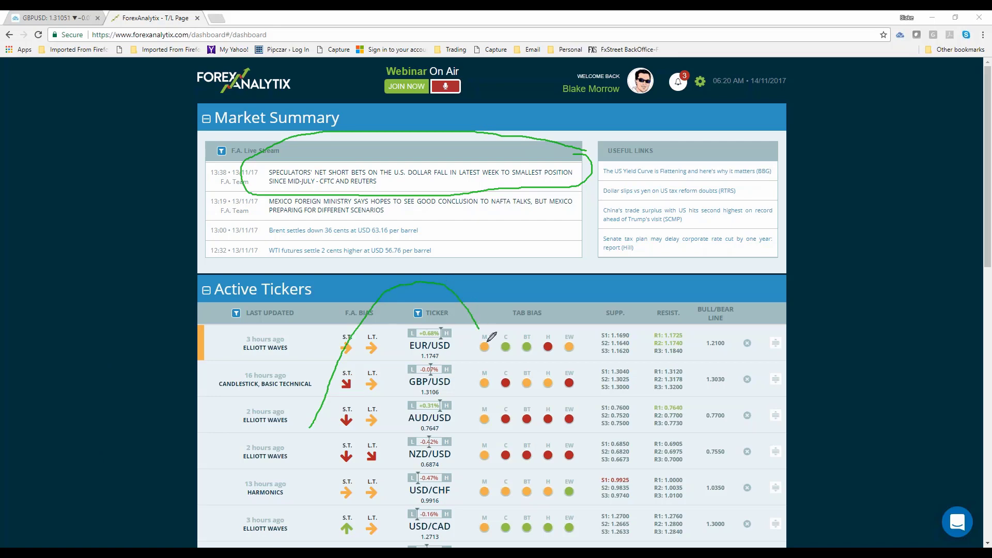
pyautogui.moveTo(274, 397); pyautogui.dragTo(645, 373)
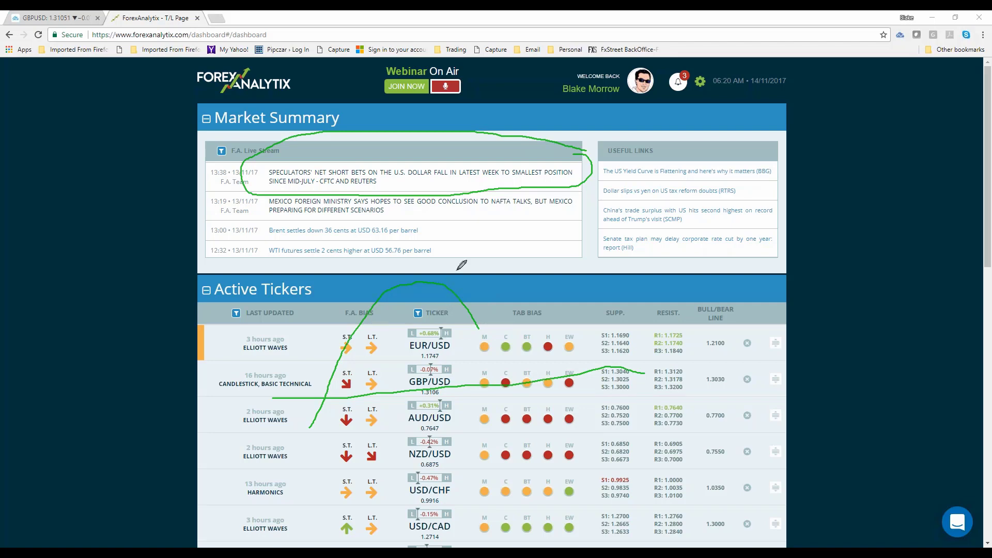
pyautogui.moveTo(423, 273)
pyautogui.mouseDown()
pyautogui.moveTo(398, 279)
pyautogui.moveTo(453, 264)
pyautogui.moveTo(436, 267)
pyautogui.moveTo(455, 282)
pyautogui.mouseUp()
# Erase the green ink, circle and erase the dollar short-bets headline, then exit drawing mode
pyautogui.press('e')
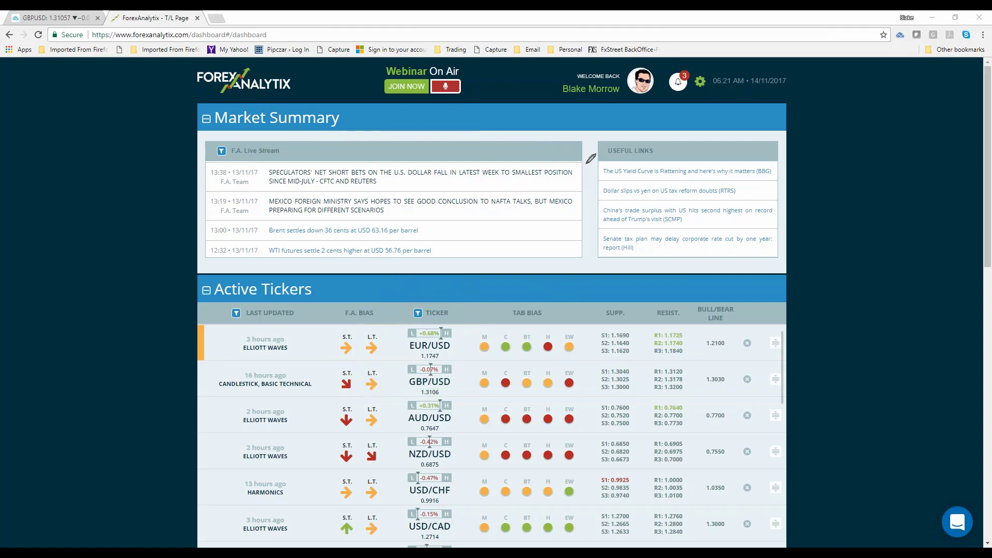
pyautogui.moveTo(585, 163)
pyautogui.mouseDown()
pyautogui.moveTo(541, 155)
pyautogui.moveTo(332, 160)
pyautogui.moveTo(265, 181)
pyautogui.moveTo(369, 196)
pyautogui.moveTo(566, 197)
pyautogui.moveTo(587, 160)
pyautogui.mouseUp()
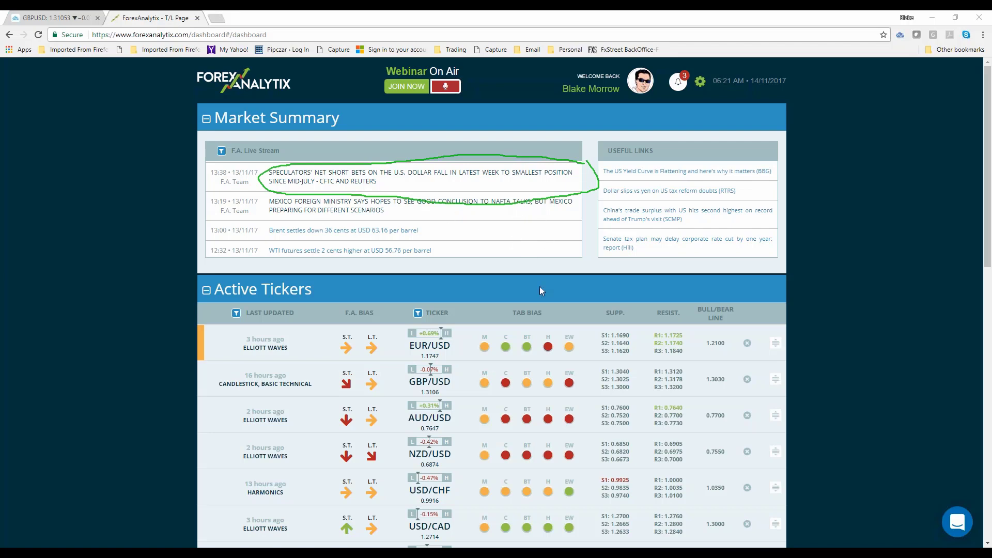
pyautogui.press('e')
pyautogui.press('Escape')
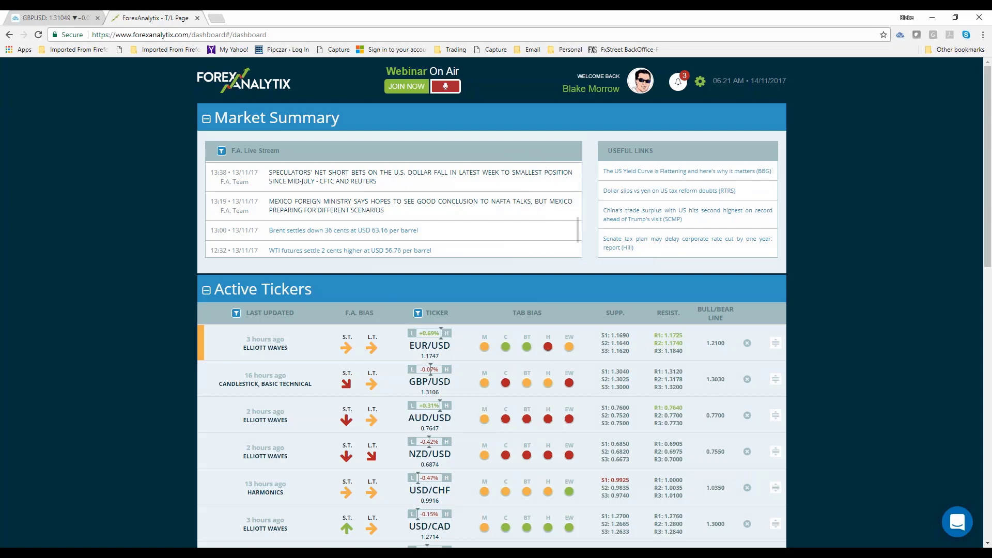
# Mark the yen short-bets headline and drag the stream up to the 14/11 06:08 Bullard headline
pyautogui.scroll(3, 506, 230)
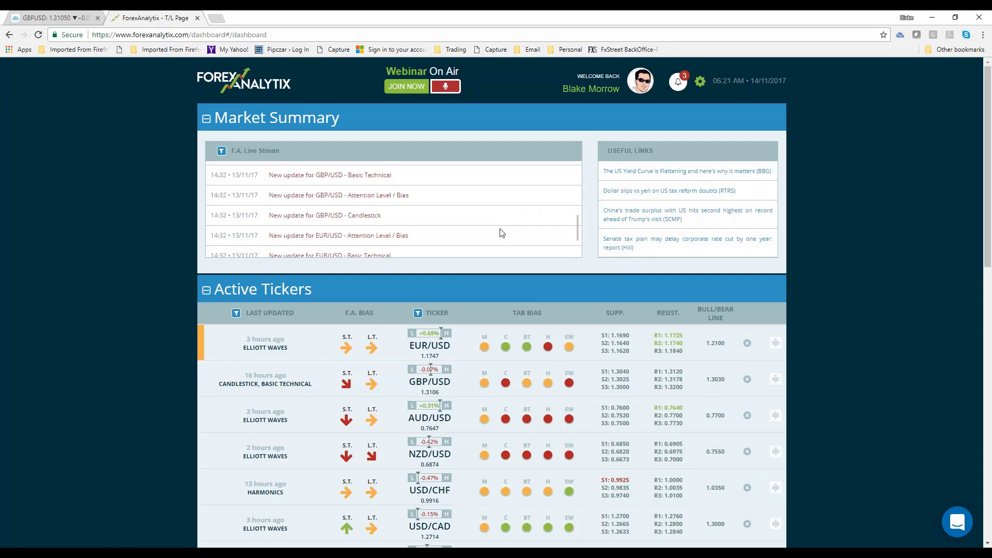
pyautogui.scroll(-2, 500, 233)
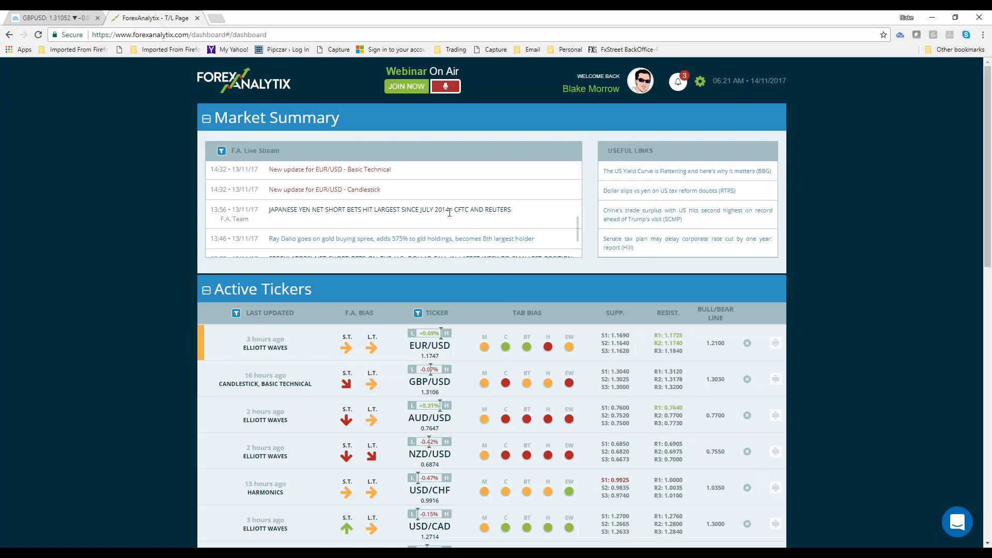
pyautogui.moveTo(525, 215); pyautogui.dragTo(266, 211)
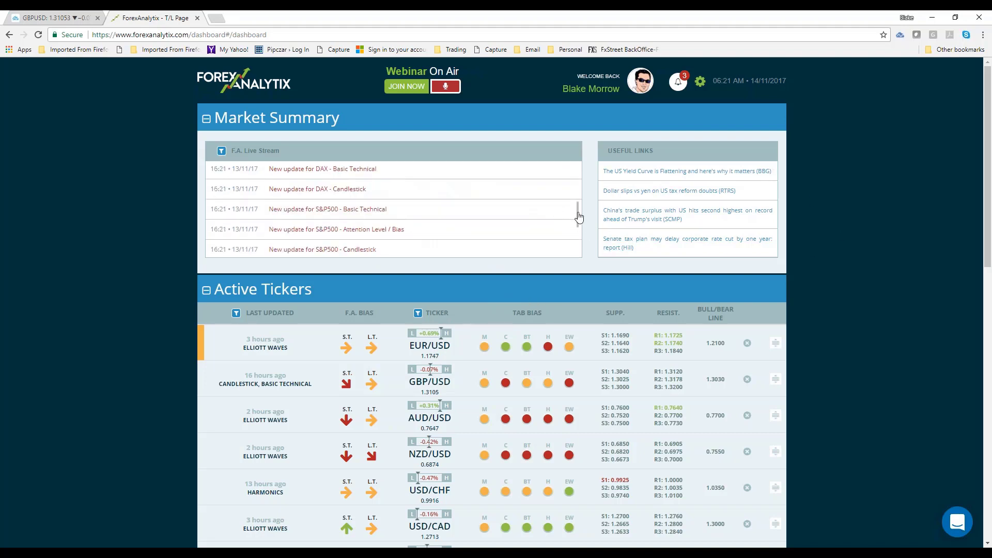
pyautogui.moveTo(579, 214); pyautogui.dragTo(578, 170)
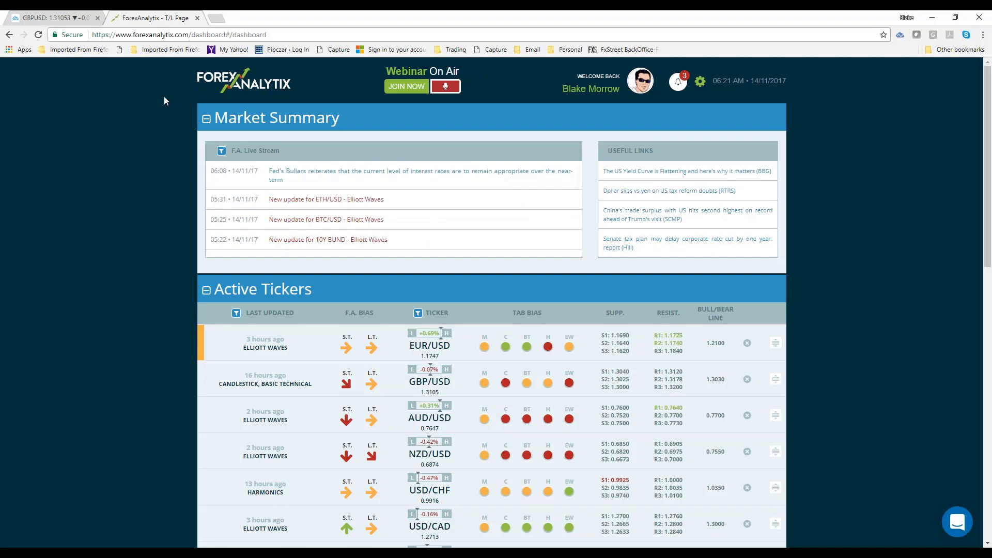
# Return to TradingView and load the 4-hour US Dollar Index (DXY) chart from the watchlist
pyautogui.click(51, 20)
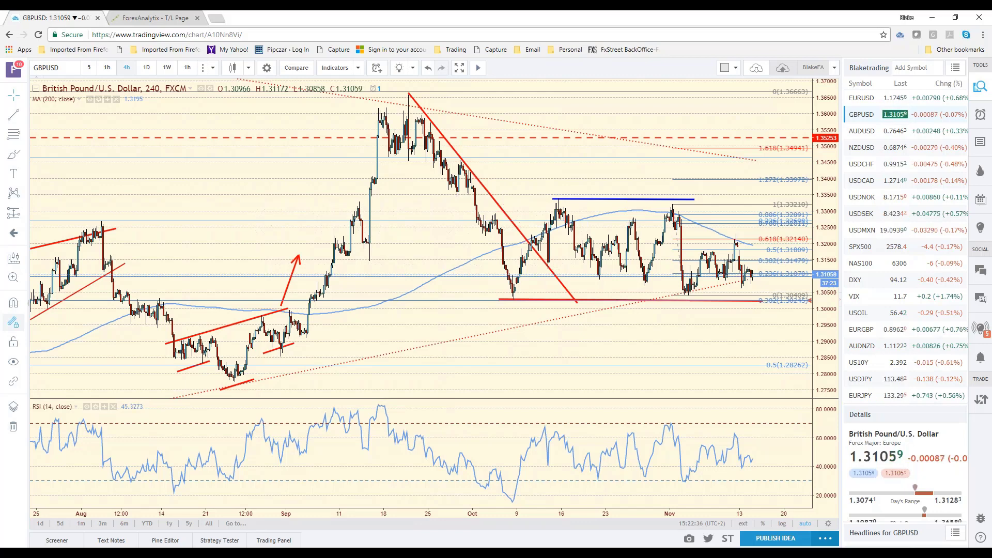
pyautogui.click(872, 283)
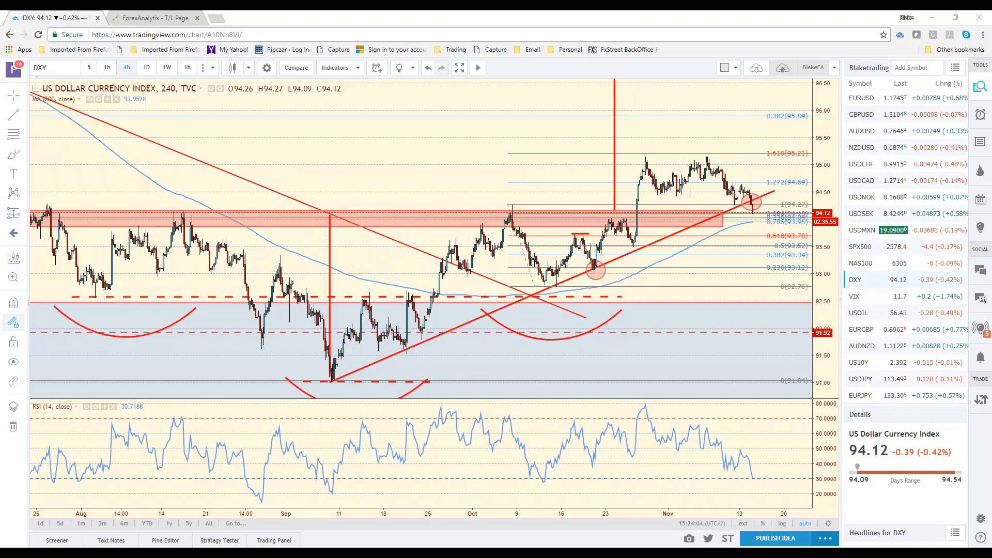
# Load the EURUSD 4-hour chart from the watchlist and zoom in, then back out
pyautogui.click(875, 106)
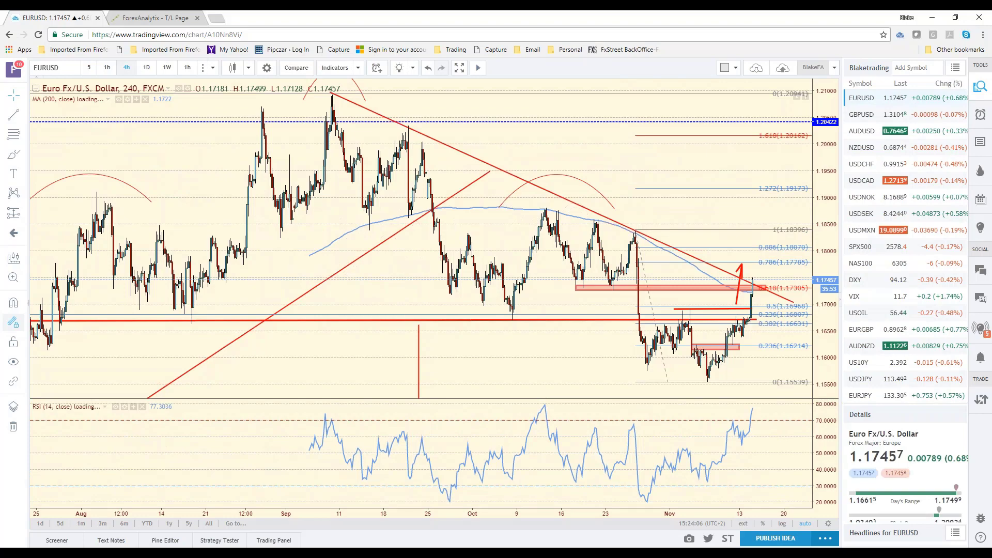
pyautogui.scroll(3, 696, 331)
pyautogui.scroll(-2, 696, 330)
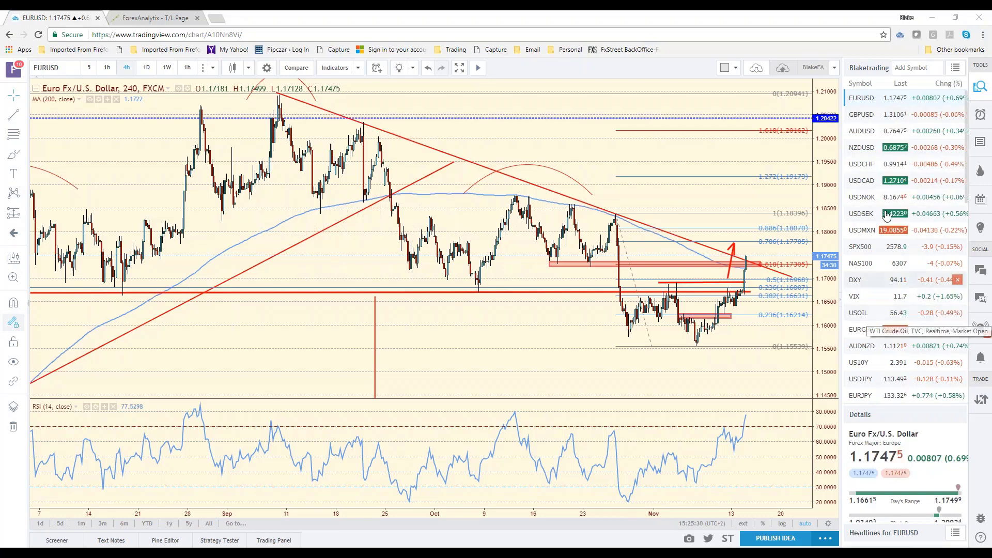
# On USDCHF, draw a horizontal line under the recent range lows, then load USDCAD
pyautogui.click(869, 166)
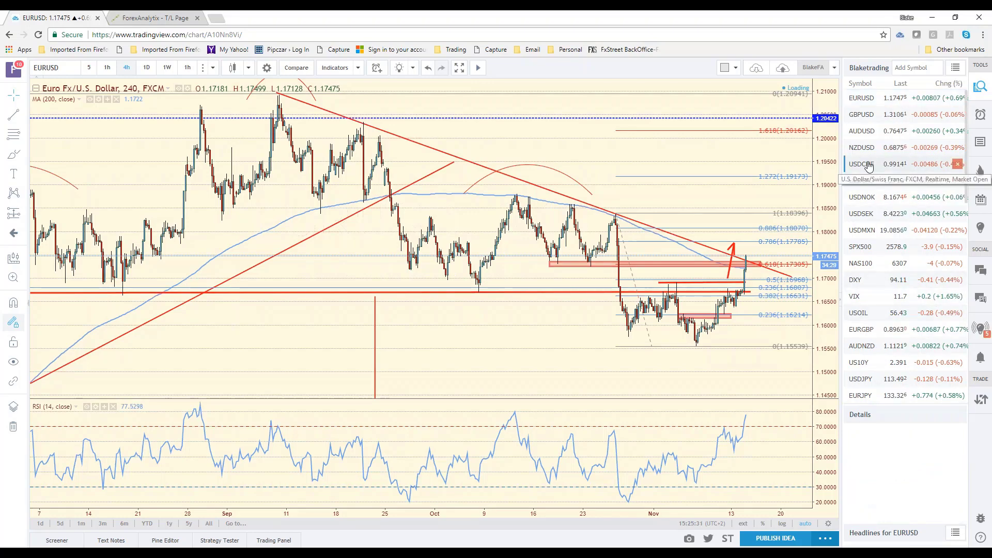
pyautogui.scroll(2, 678, 154)
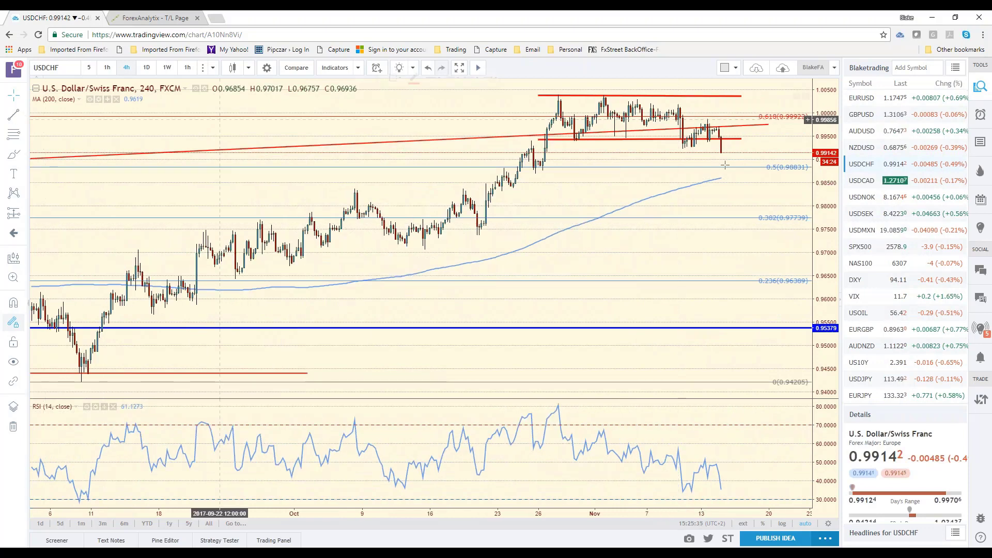
pyautogui.click(667, 148)
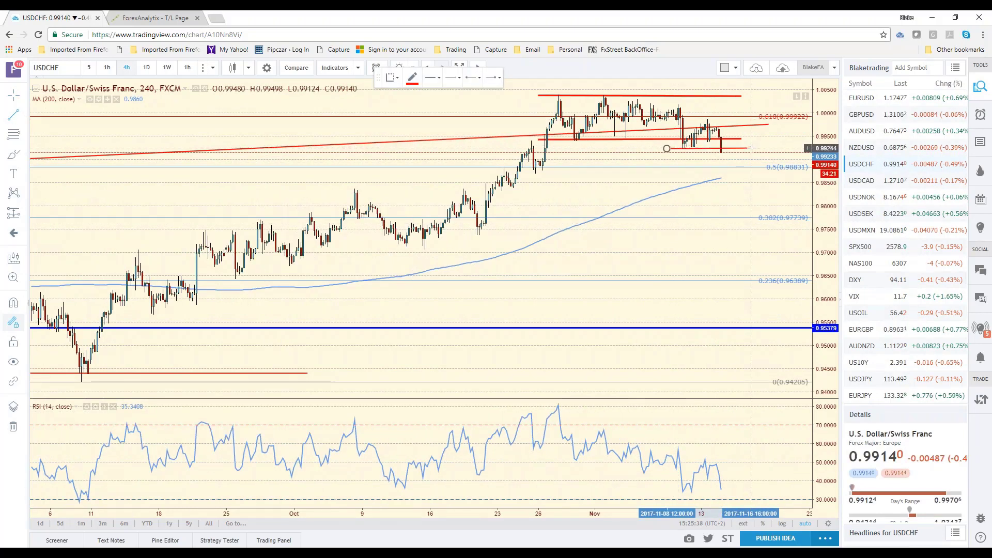
pyautogui.click(750, 149)
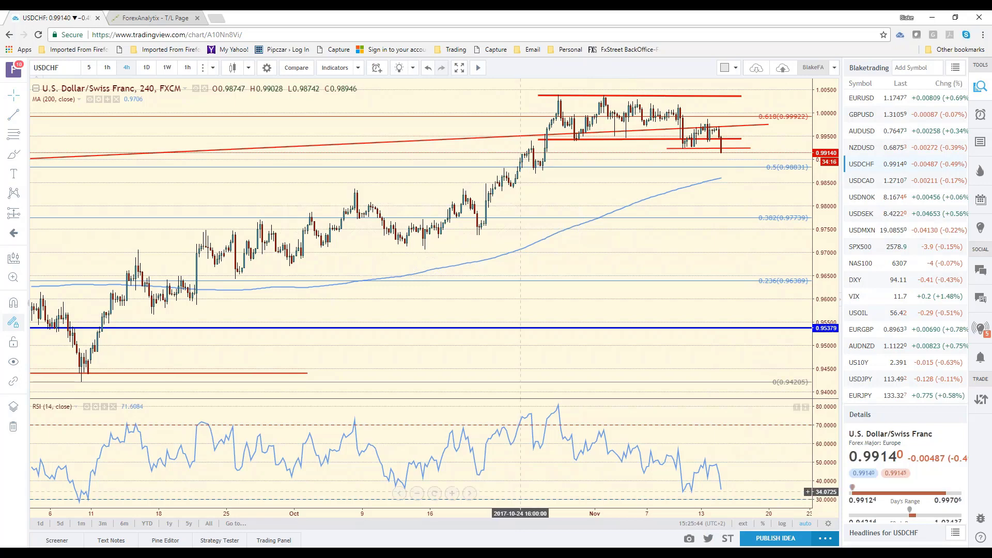
pyautogui.click(862, 181)
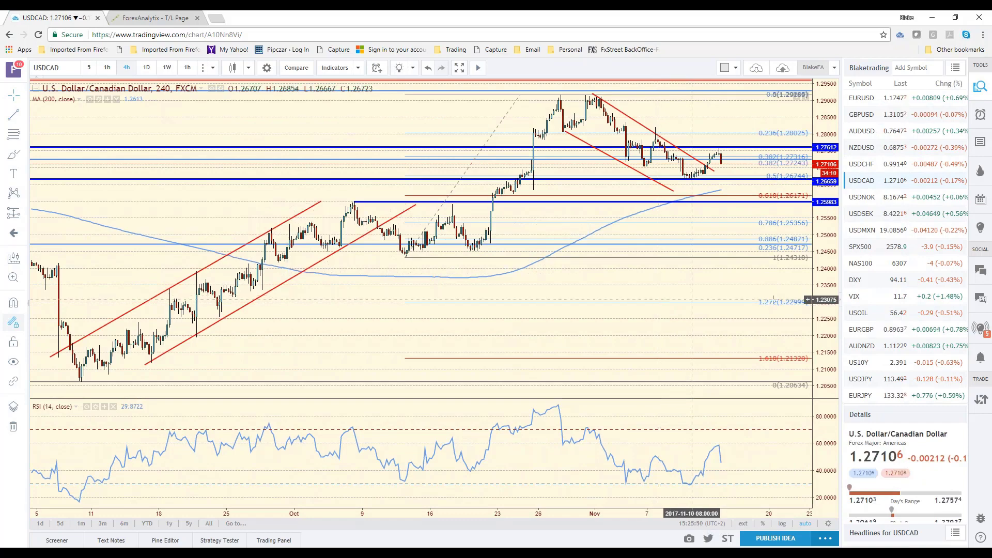
# Flip through USDNOK, USDSEK and USDMXN, then show USDSEK on the 1D interval
pyautogui.click(872, 198)
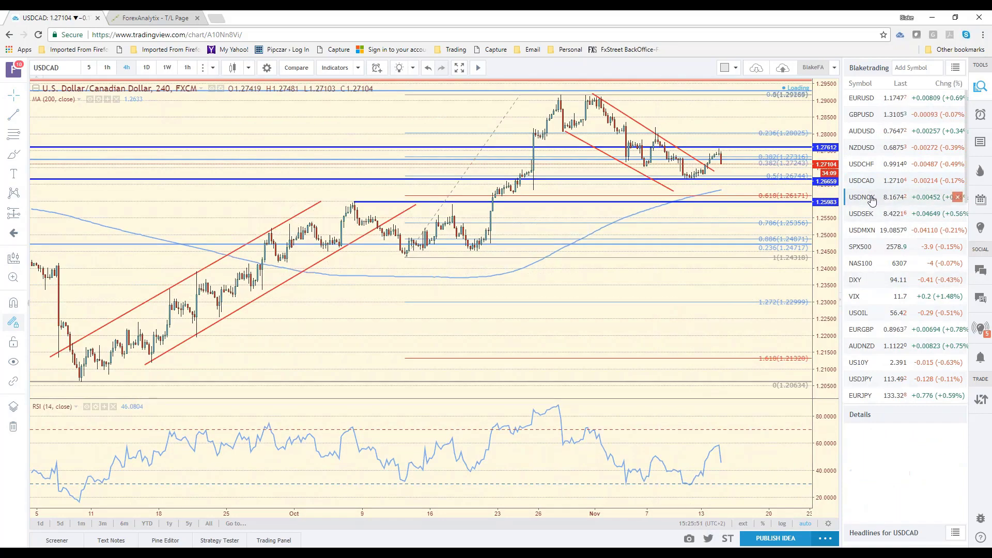
pyautogui.click(871, 214)
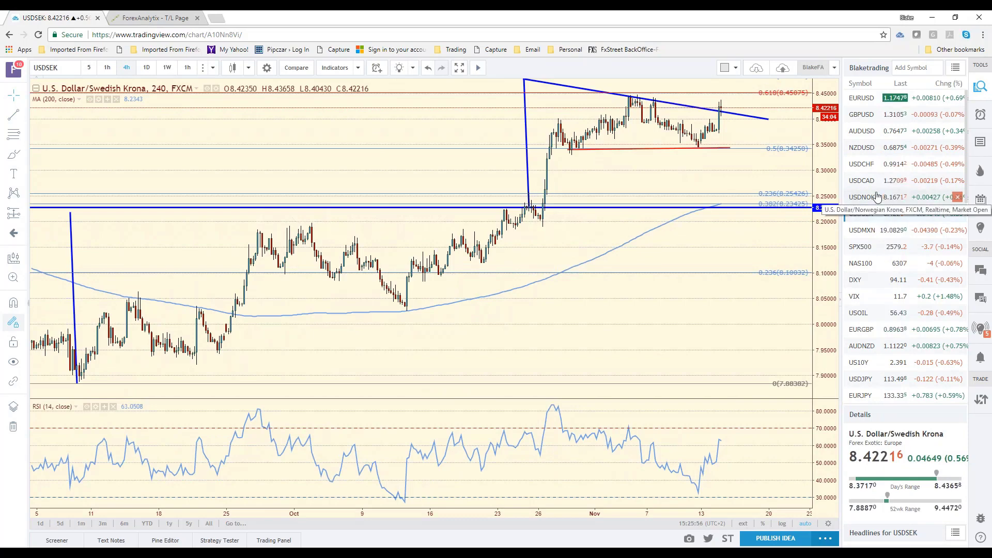
pyautogui.click(877, 197)
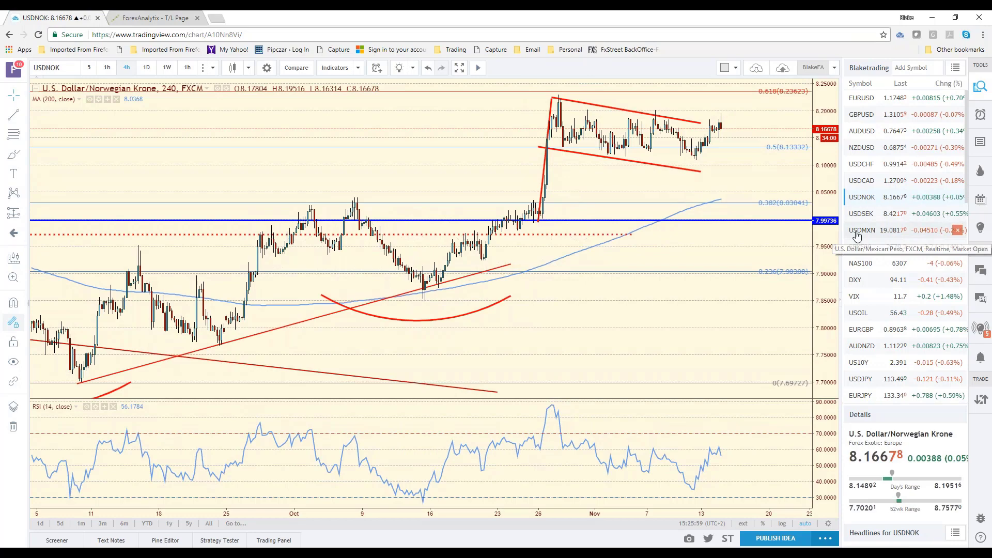
pyautogui.click(857, 231)
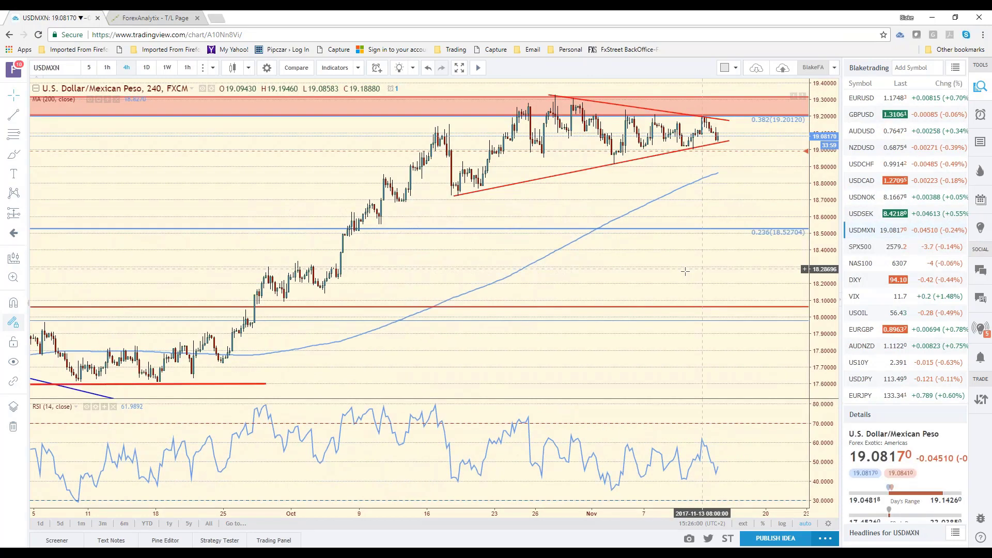
pyautogui.scroll(-2, 604, 270)
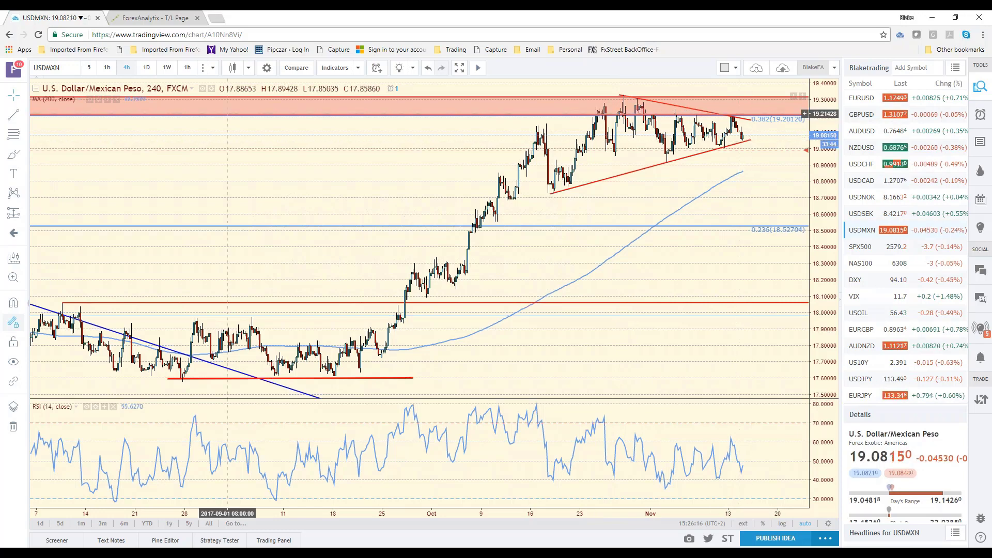
pyautogui.click(875, 215)
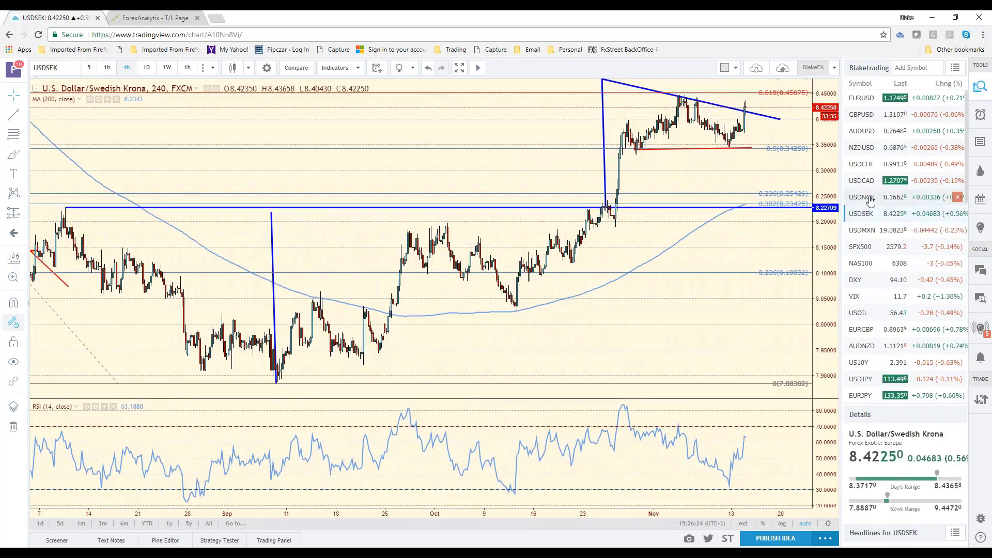
pyautogui.click(871, 201)
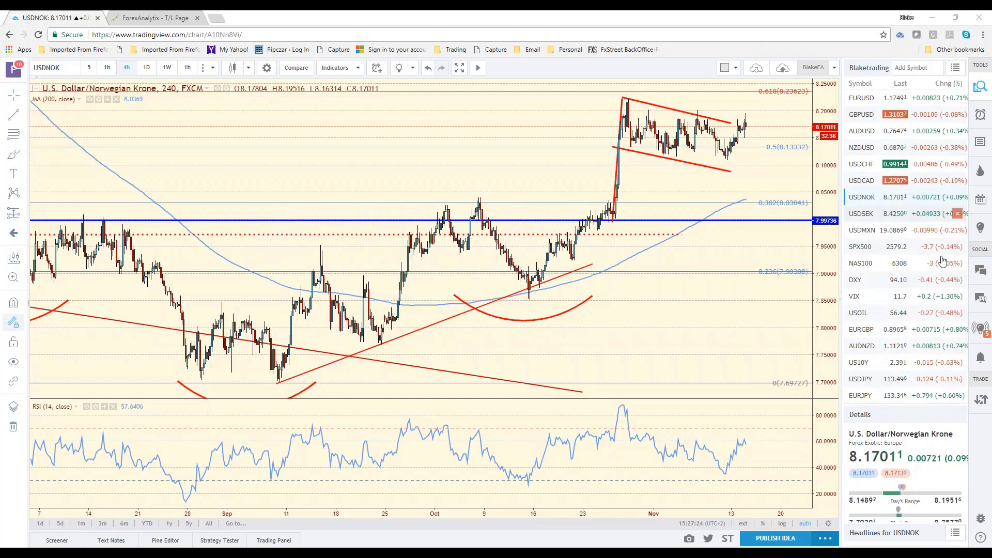
pyautogui.click(869, 215)
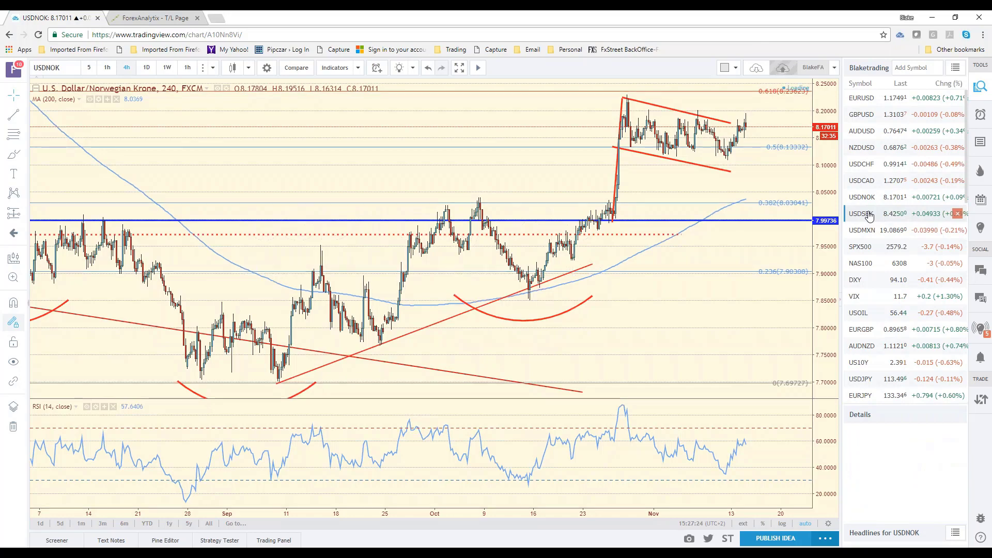
pyautogui.click(146, 68)
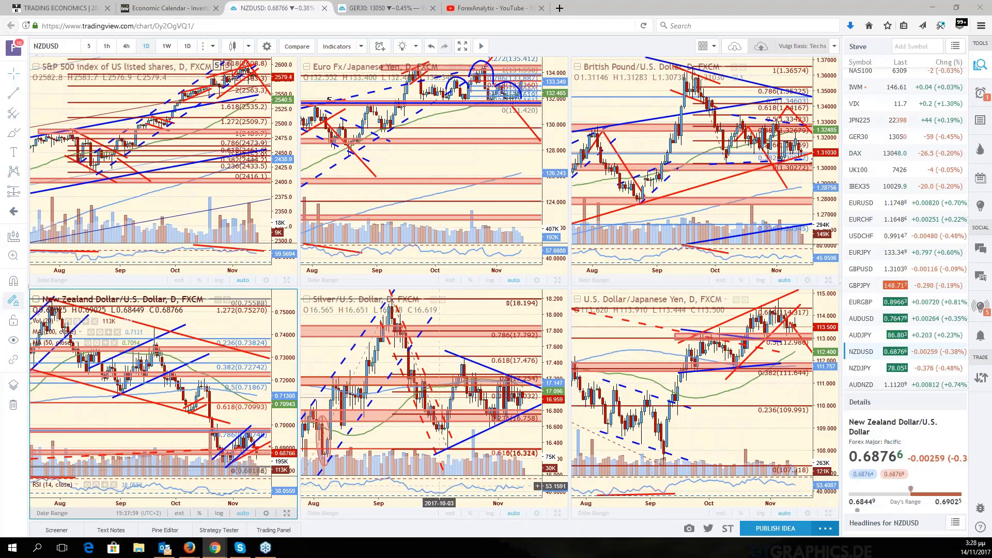
# Make the Silver (XAGUSD) pane active, then move to the Economic Calendar tab
pyautogui.click(434, 347)
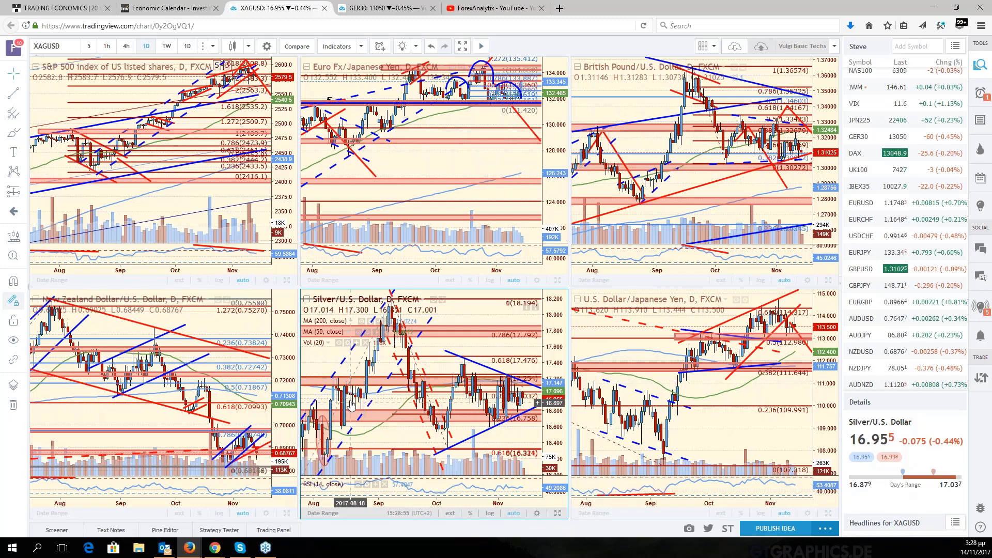
pyautogui.click(151, 13)
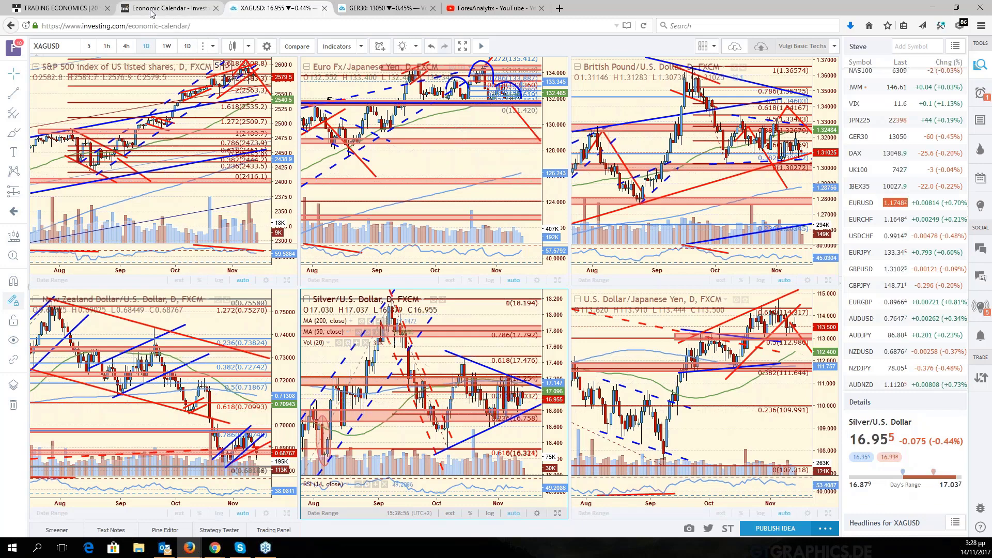
# Scroll up the calendar and highlight the German GDP (QoQ) actual figure of 0.8%
pyautogui.scroll(2, 408, 310)
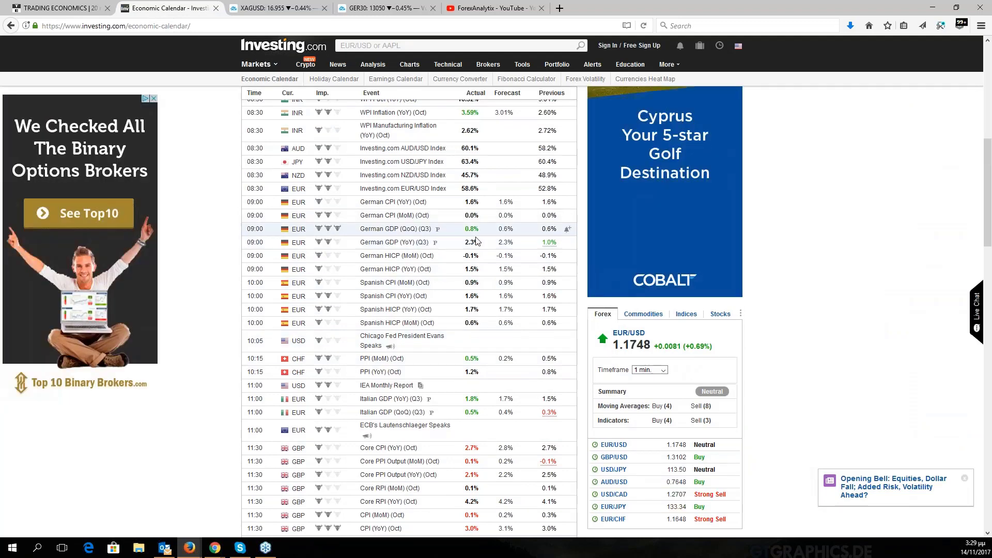
pyautogui.scroll(1, 476, 240)
pyautogui.doubleClick(470, 287)
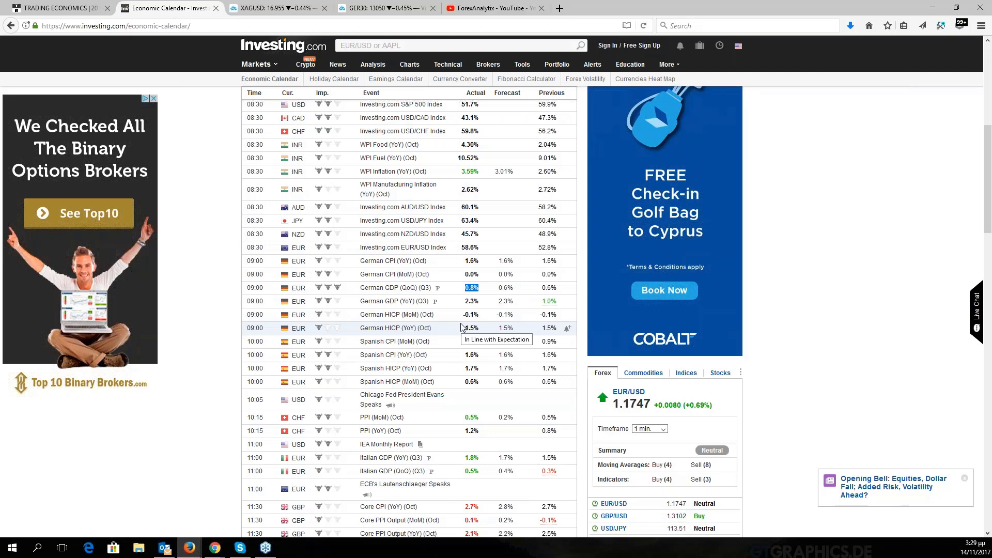
# Scroll through the UK releases, then return to the TradingView charts
pyautogui.scroll(-1, 451, 368)
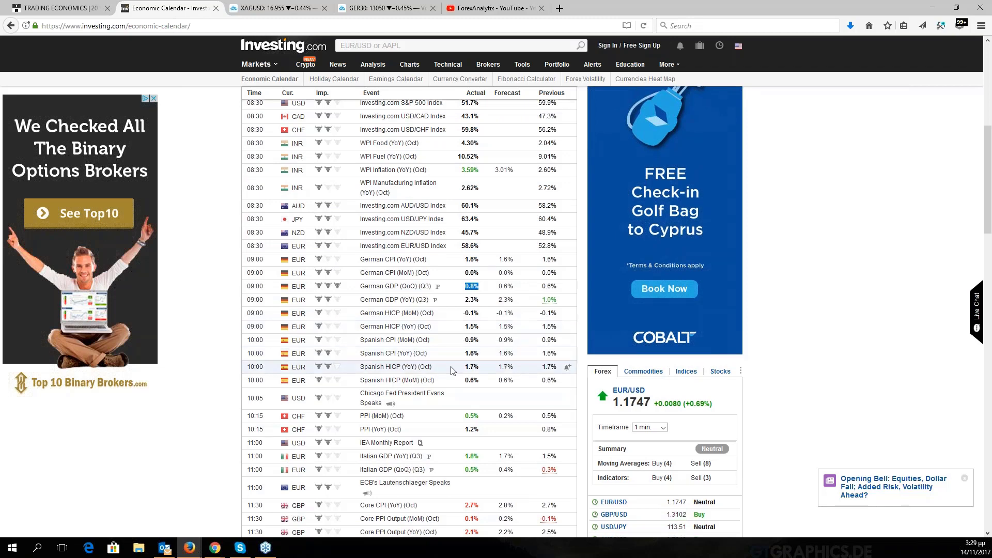
pyautogui.scroll(-3, 451, 371)
pyautogui.scroll(-5, 451, 371)
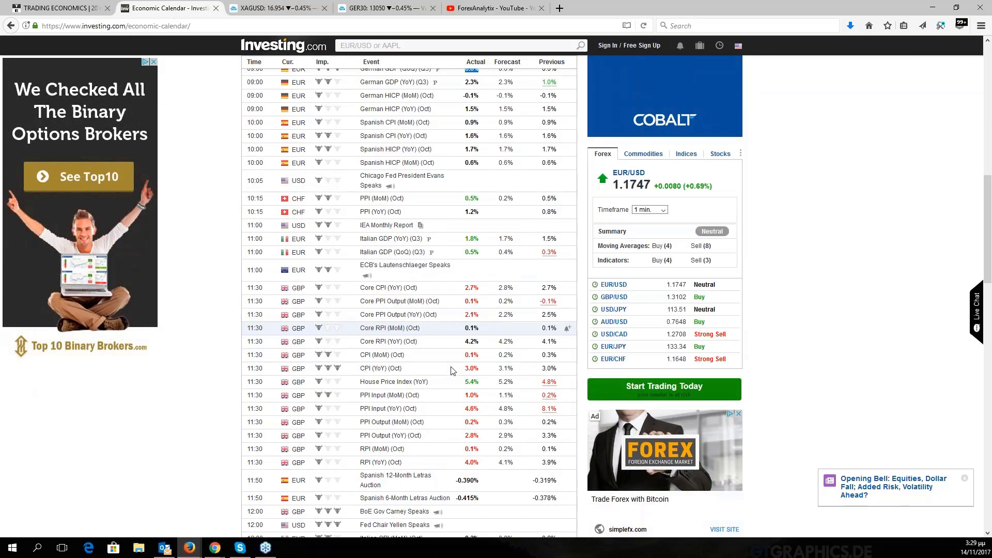
pyautogui.scroll(-1, 451, 377)
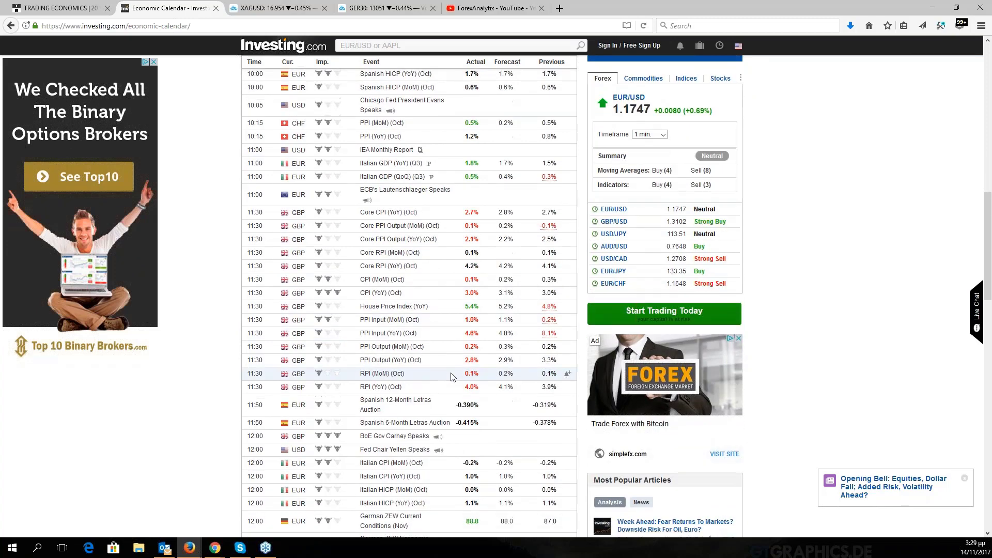
pyautogui.scroll(-2, 451, 377)
pyautogui.scroll(-1, 451, 377)
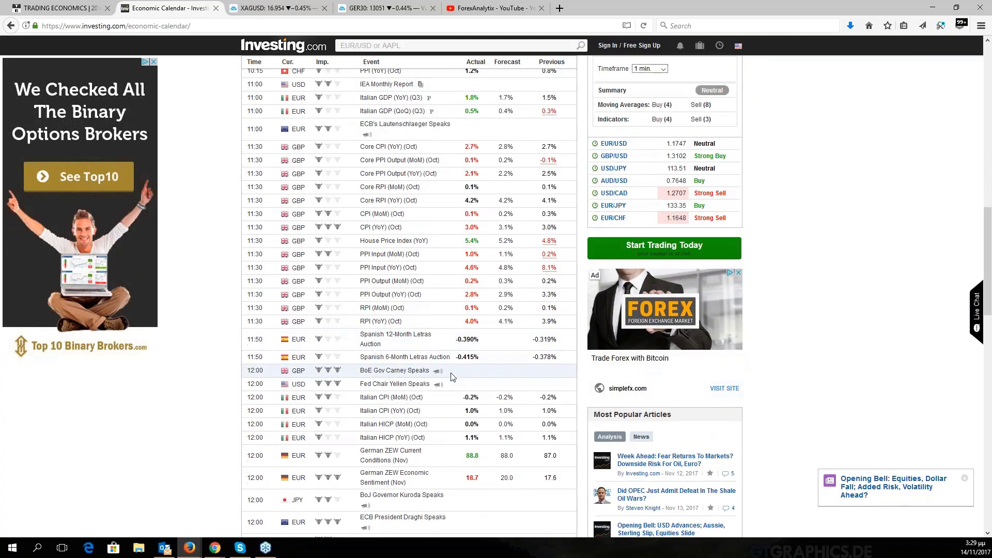
pyautogui.scroll(-2, 451, 377)
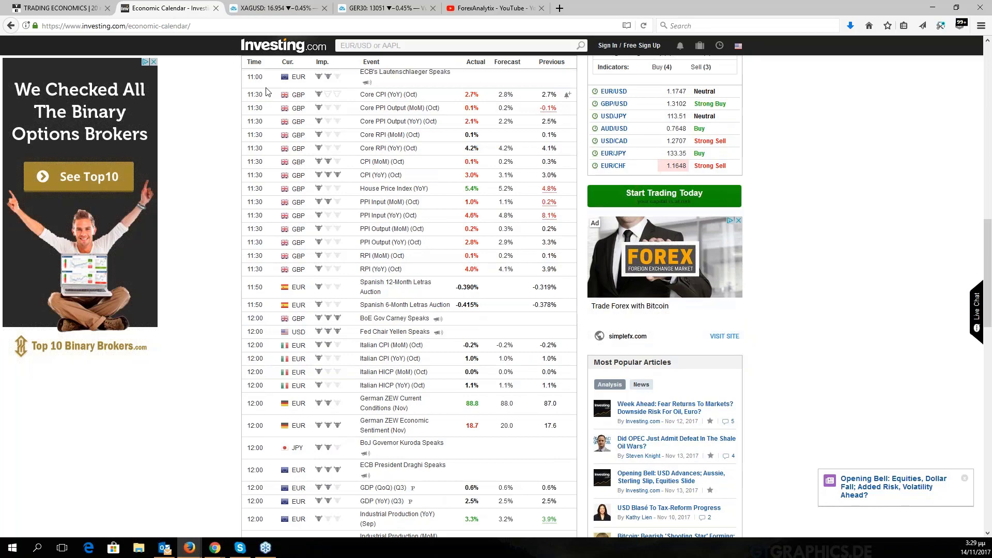
pyautogui.click(282, 9)
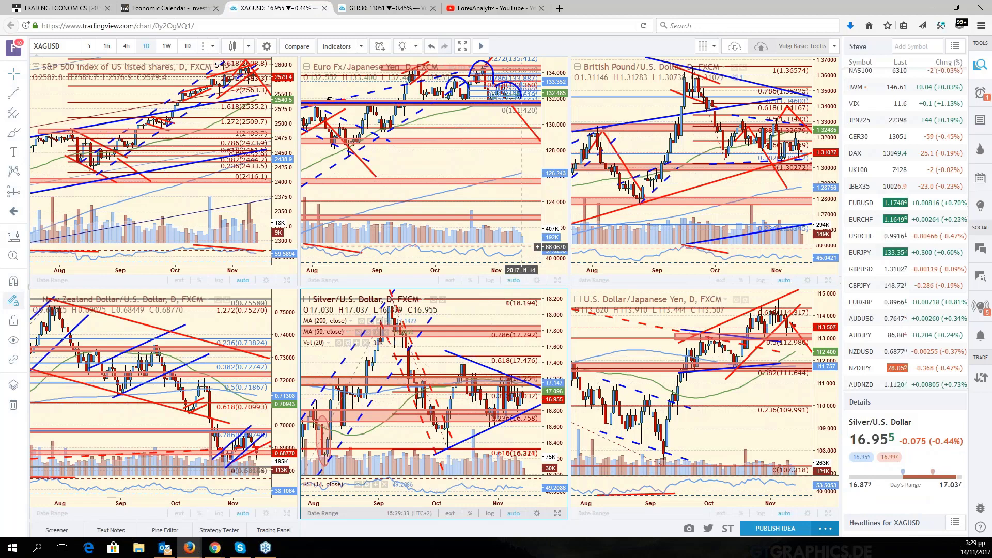
# Maximize the EURJPY daily chart and pan it to show dates up to December
pyautogui.click(495, 170)
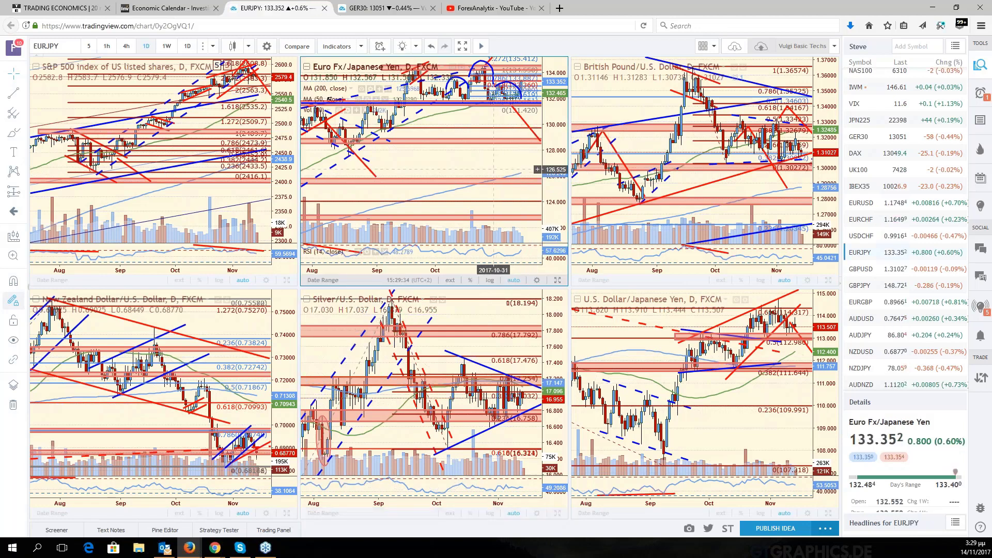
pyautogui.click(558, 280)
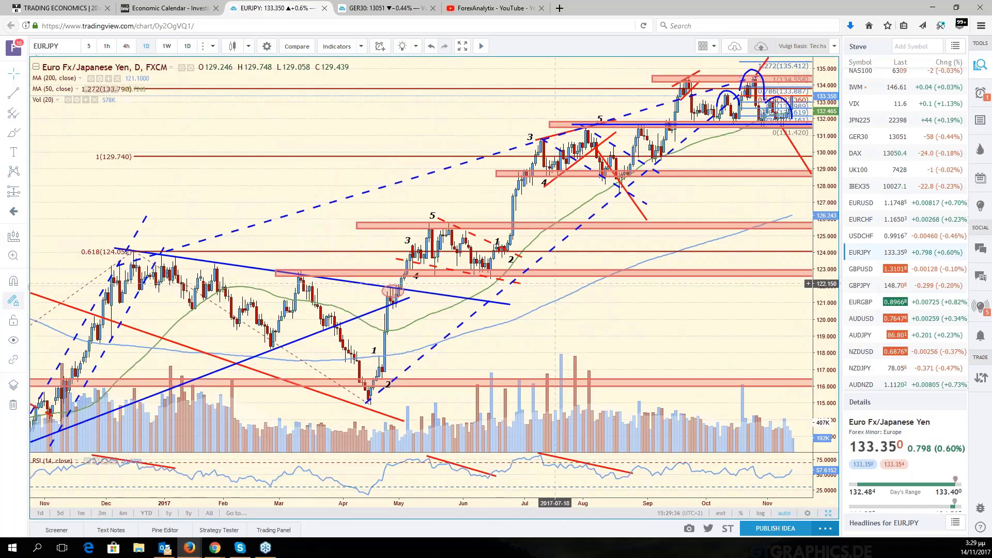
pyautogui.moveTo(726, 220); pyautogui.dragTo(663, 221)
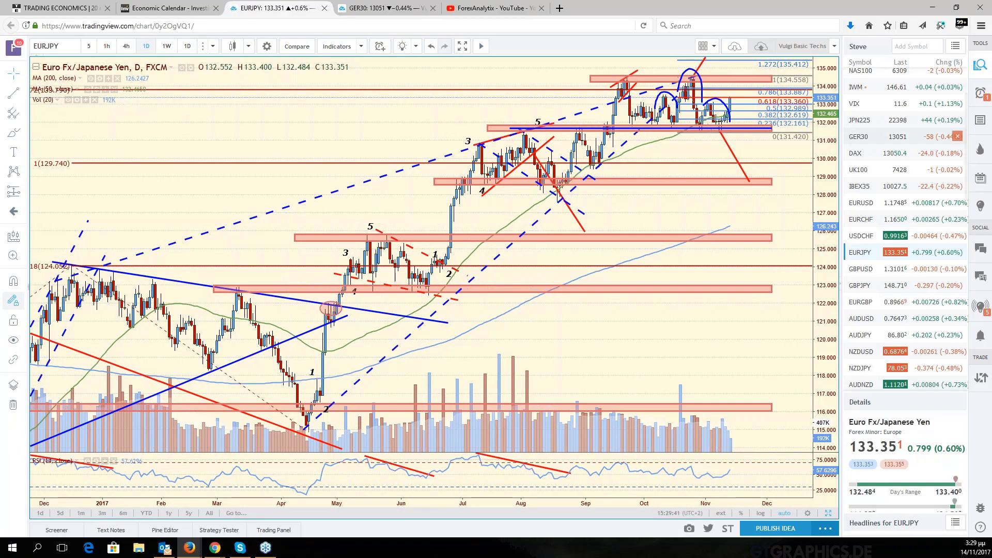
# Inspect the blue support line and pink zone, then load EURUSD into the enlarged chart
pyautogui.click(730, 128)
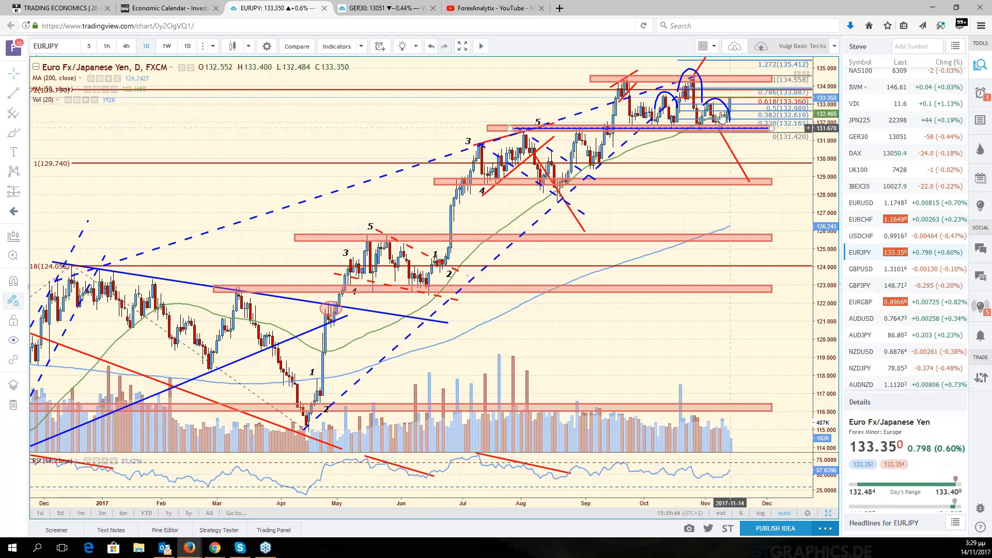
pyautogui.click(726, 134)
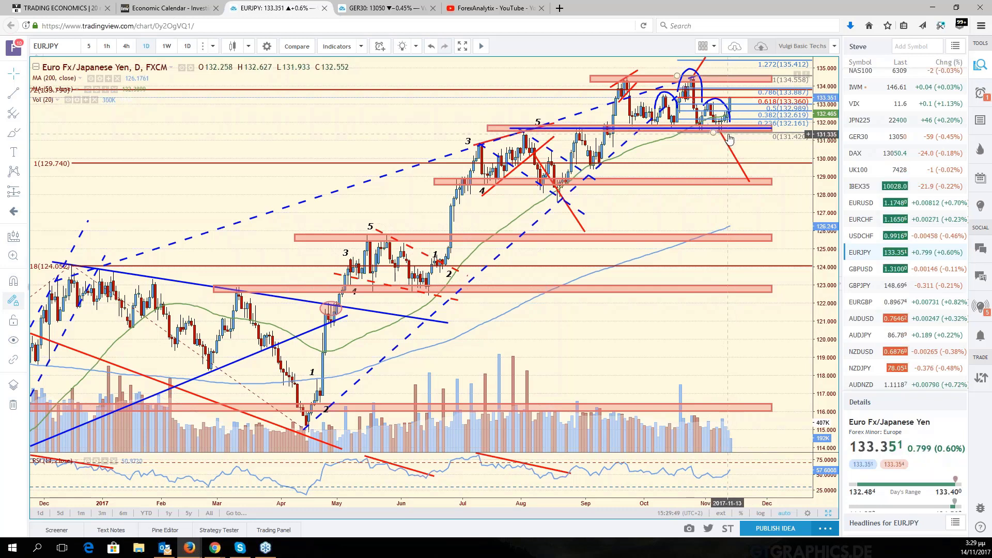
pyautogui.click(723, 133)
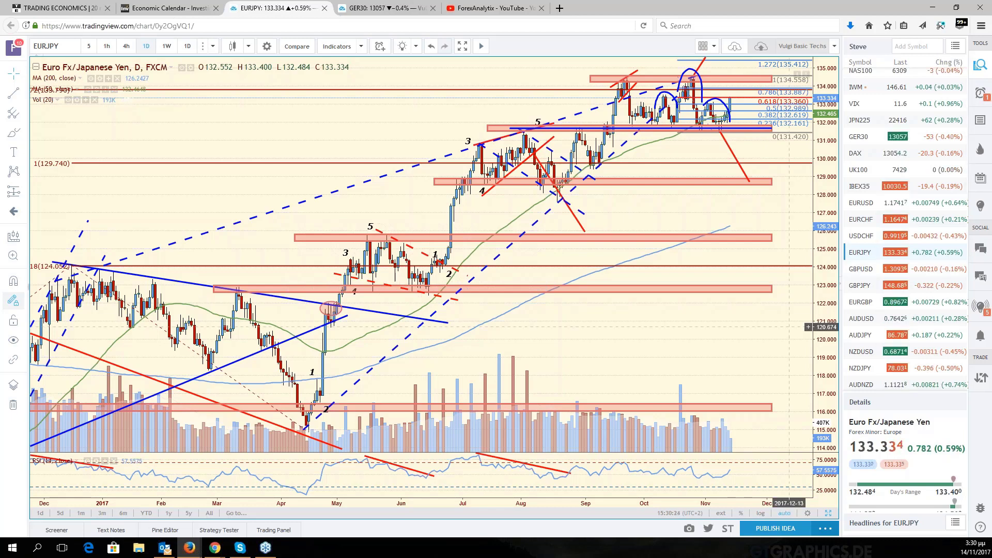
pyautogui.moveTo(789, 327); pyautogui.dragTo(823, 336)
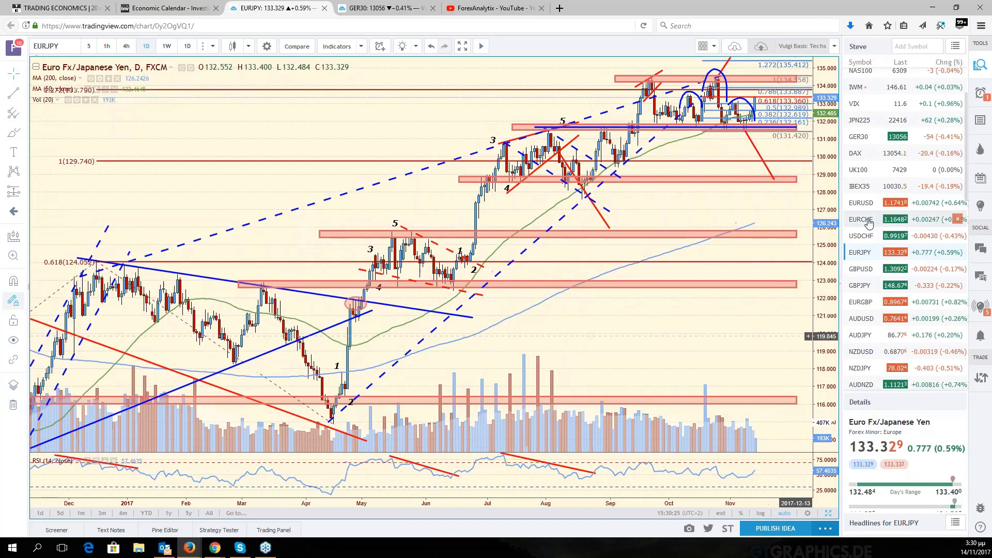
pyautogui.click(862, 204)
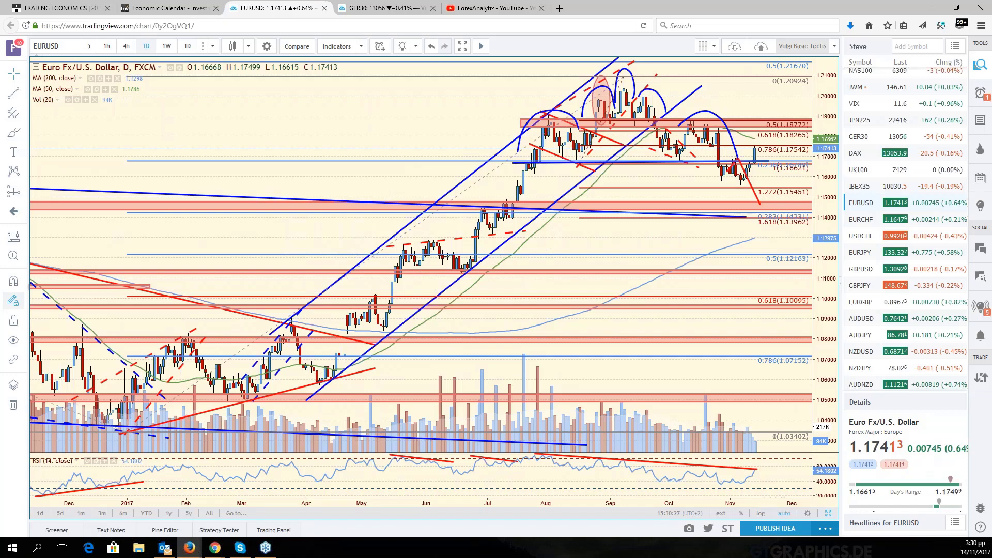
# View USDJPY full-size, restore the six-chart grid, and pan the EURUSD pane to earlier months
pyautogui.hotkey('alt', 'Return')
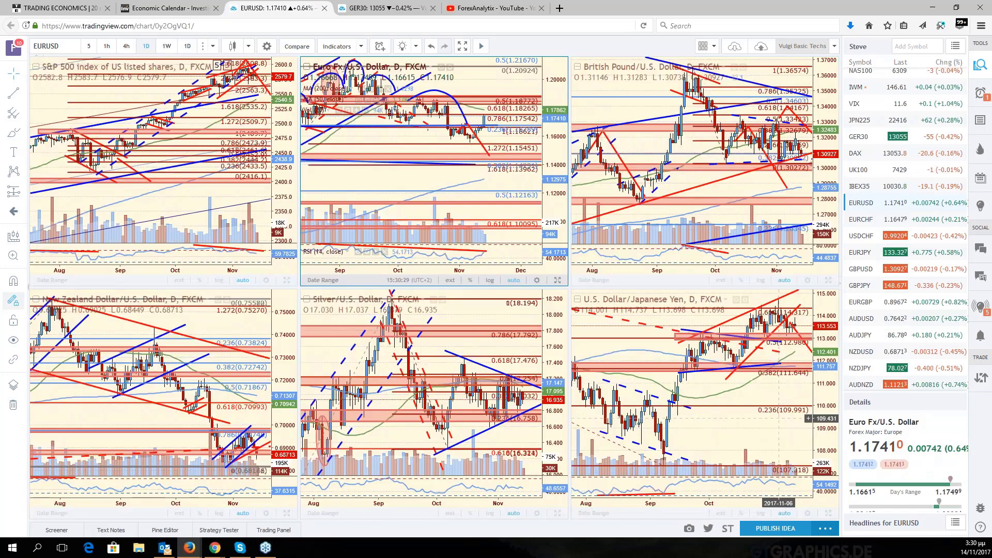
pyautogui.click(779, 418)
pyautogui.hotkey('alt', 'Return')
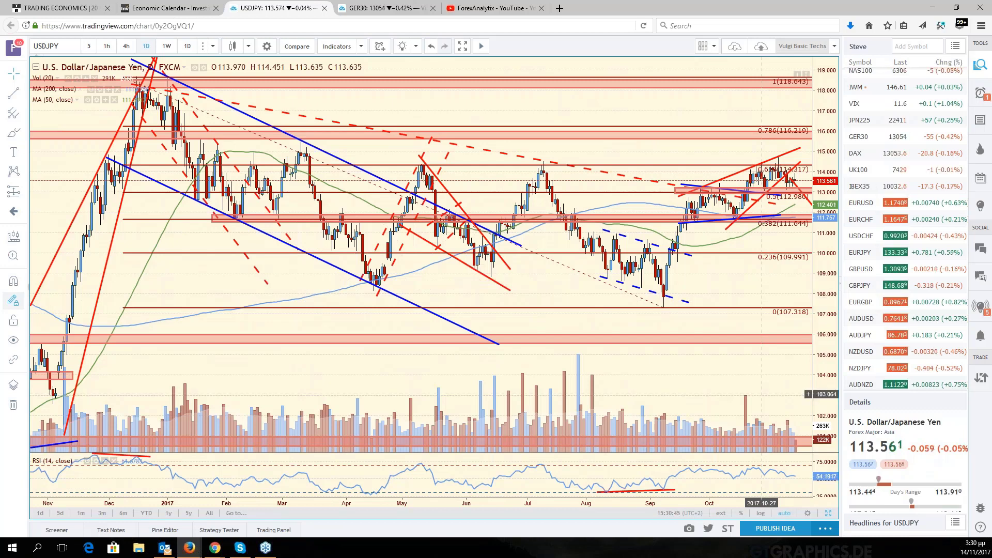
pyautogui.hotkey('alt', 'Return')
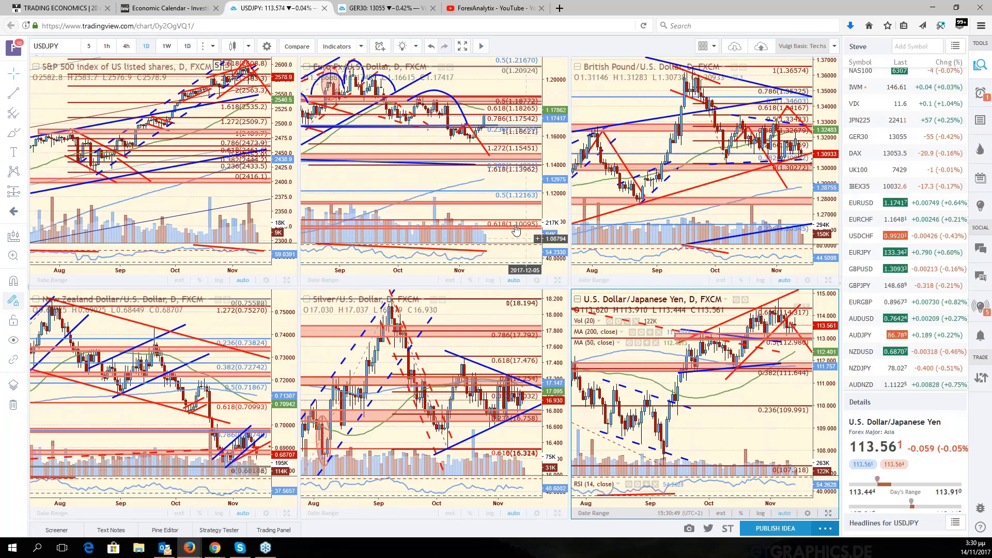
pyautogui.click(515, 185)
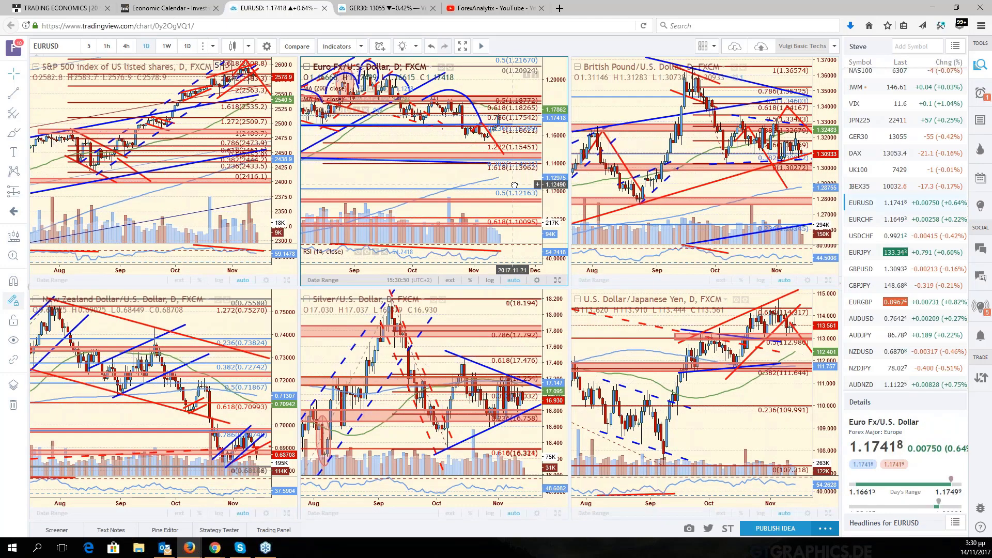
pyautogui.moveTo(515, 185); pyautogui.dragTo(540, 192)
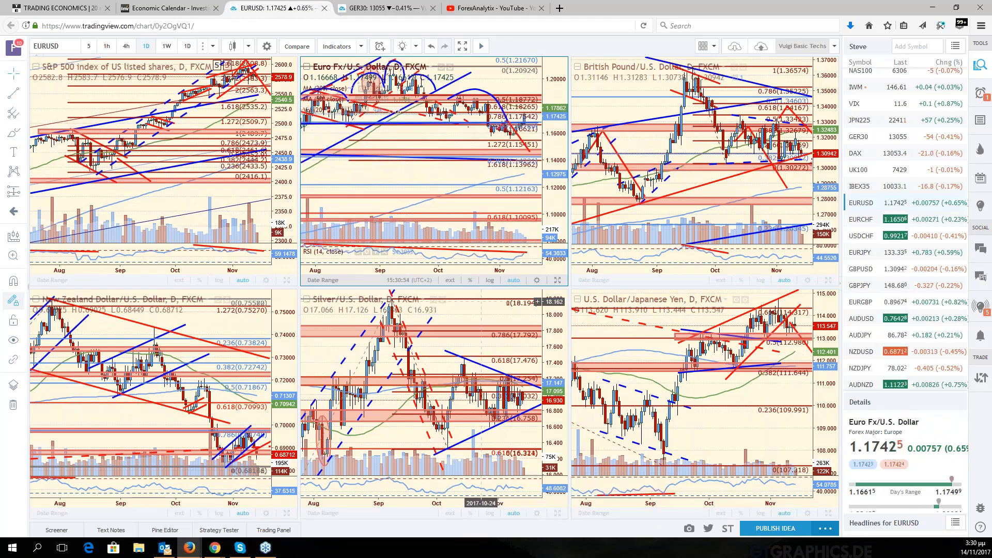
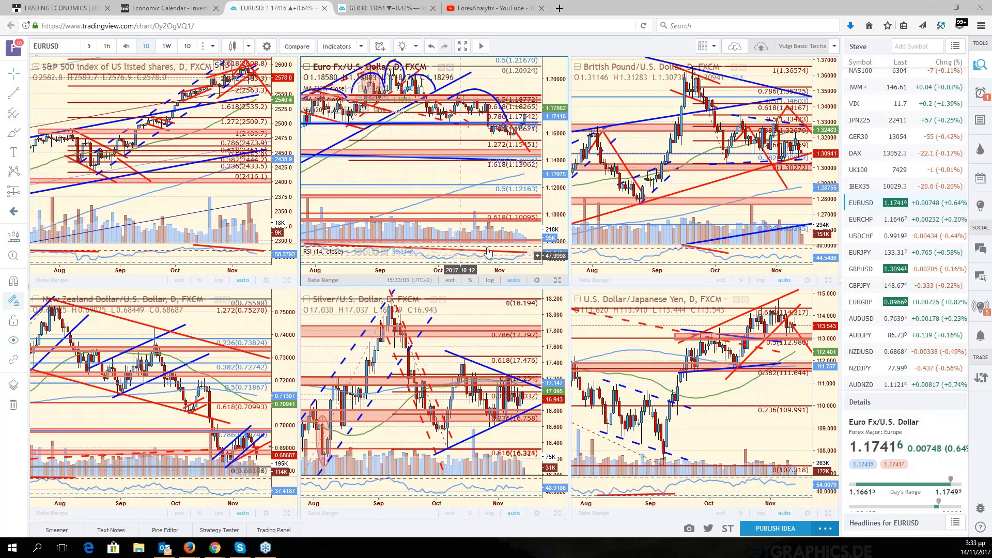
# Open USDCHF full-size with the view starting at January 2017 and room on the right
pyautogui.click(861, 236)
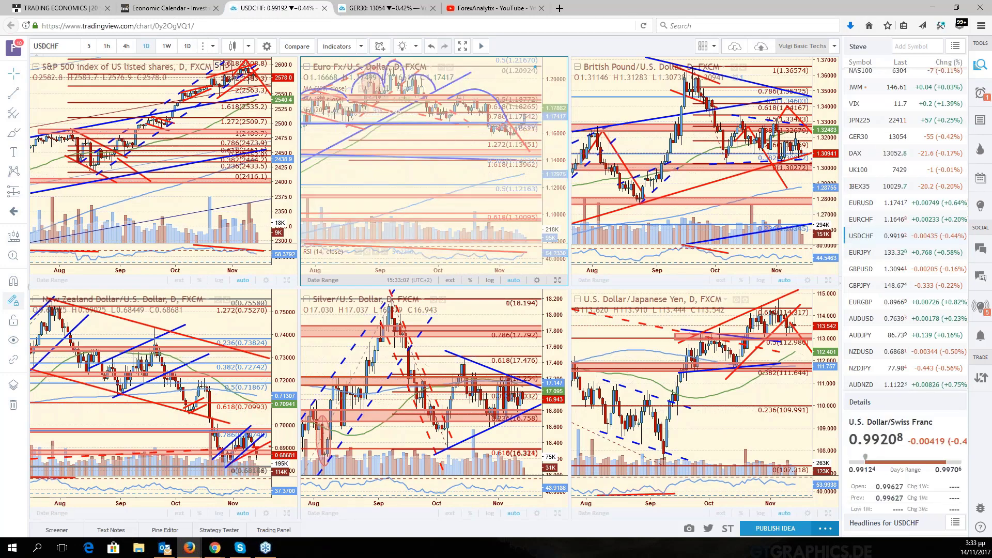
pyautogui.click(558, 280)
pyautogui.moveTo(577, 261); pyautogui.dragTo(570, 261)
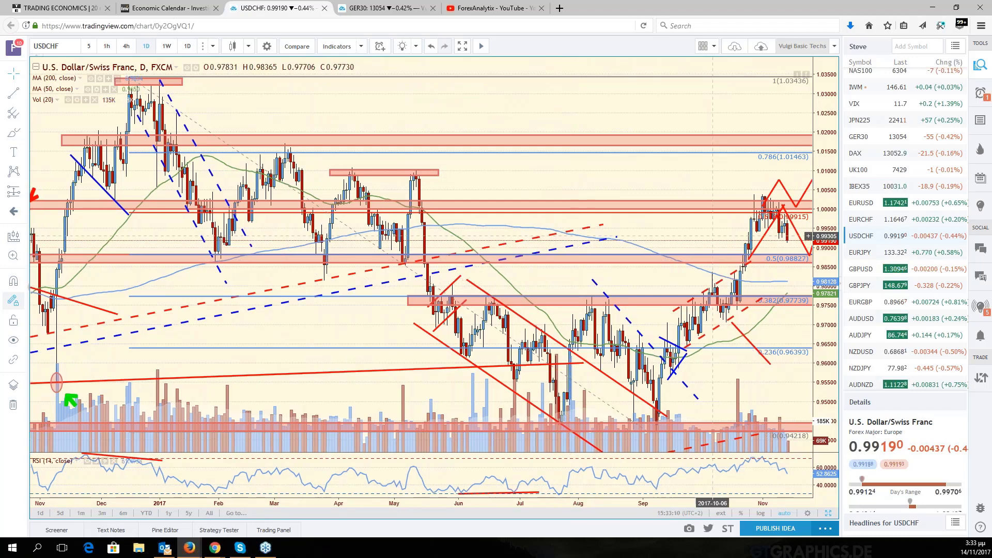
pyautogui.moveTo(713, 237); pyautogui.dragTo(603, 236)
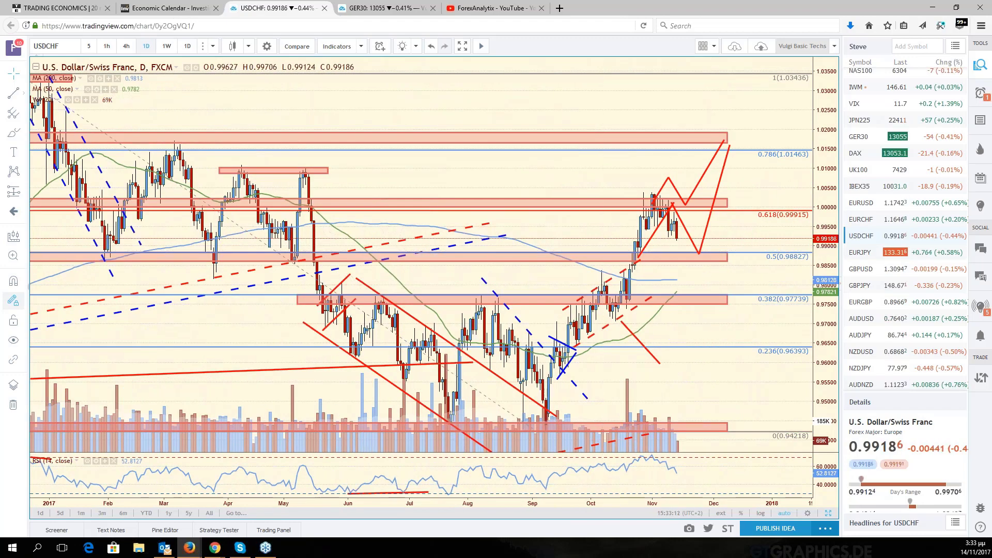
# Turn the red dashed projection line into a solid blue line running from the high down-right
pyautogui.click(651, 194)
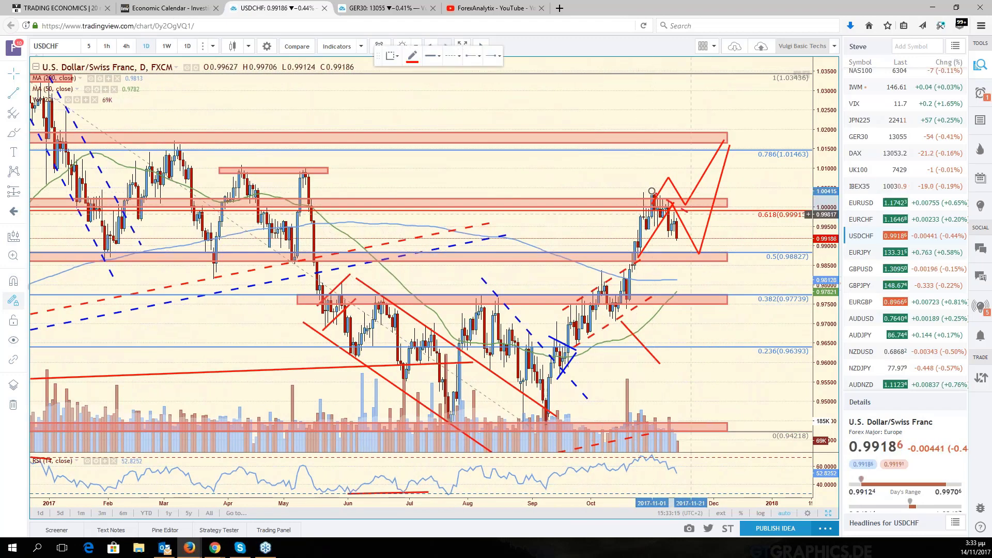
pyautogui.moveTo(691, 215); pyautogui.dragTo(705, 225)
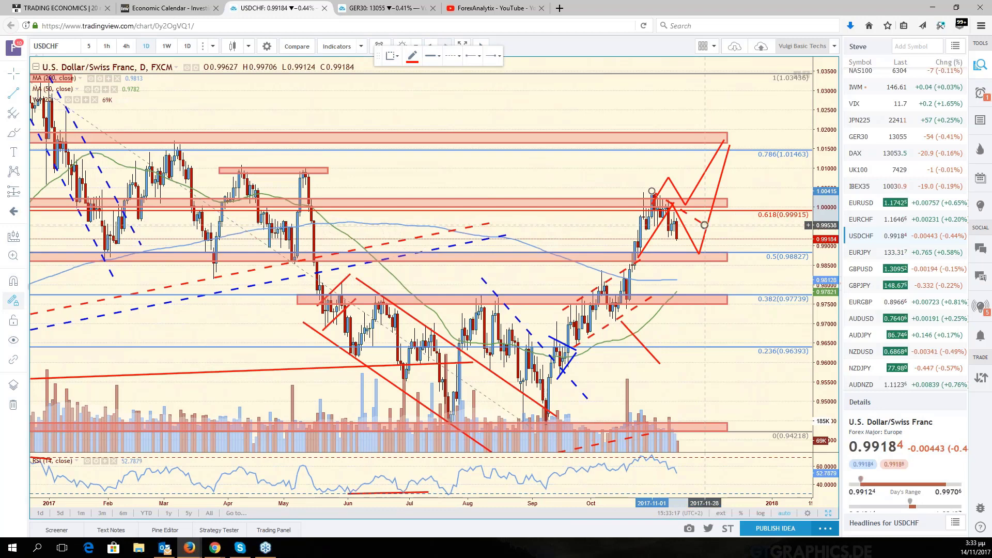
pyautogui.click(450, 57)
pyautogui.click(455, 73)
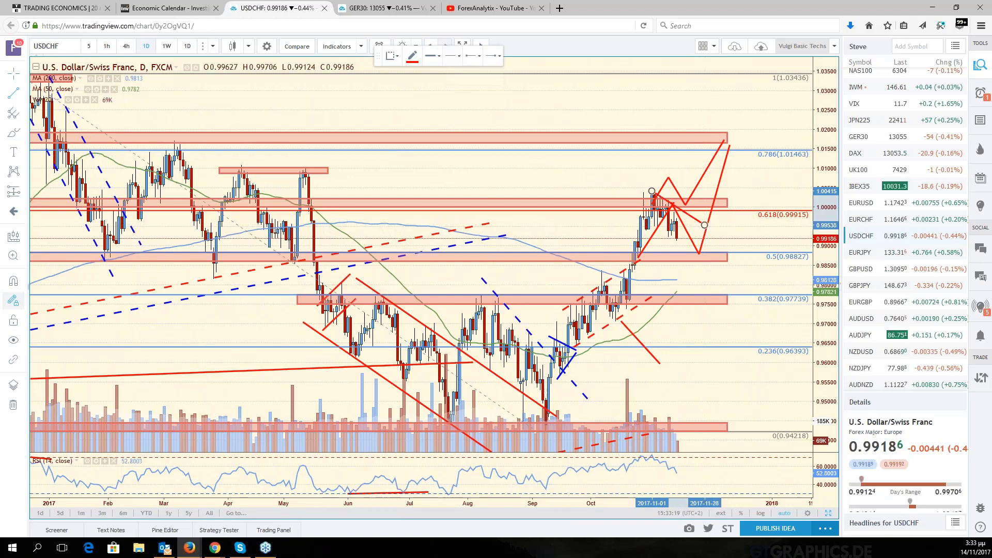
pyautogui.click(412, 56)
pyautogui.click(476, 86)
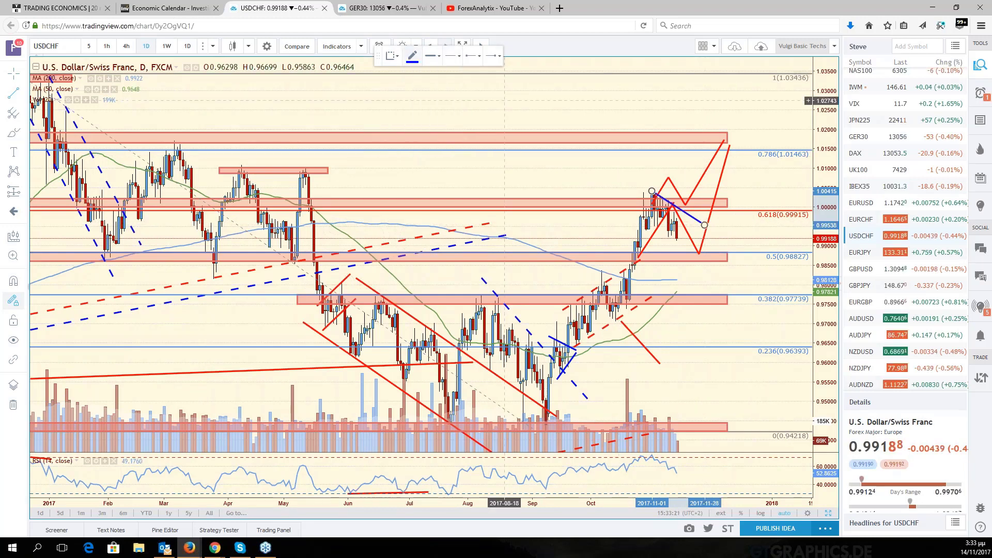
pyautogui.moveTo(652, 191); pyautogui.dragTo(644, 186)
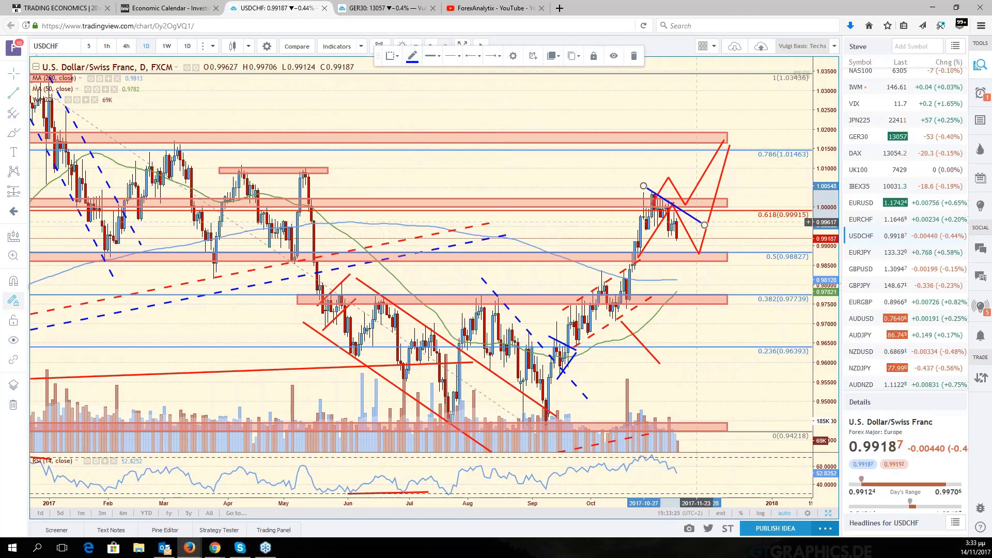
# Copy the blue trend line and shift the copy down to form a parallel downward channel
pyautogui.rightClick(697, 220)
pyautogui.click(718, 322)
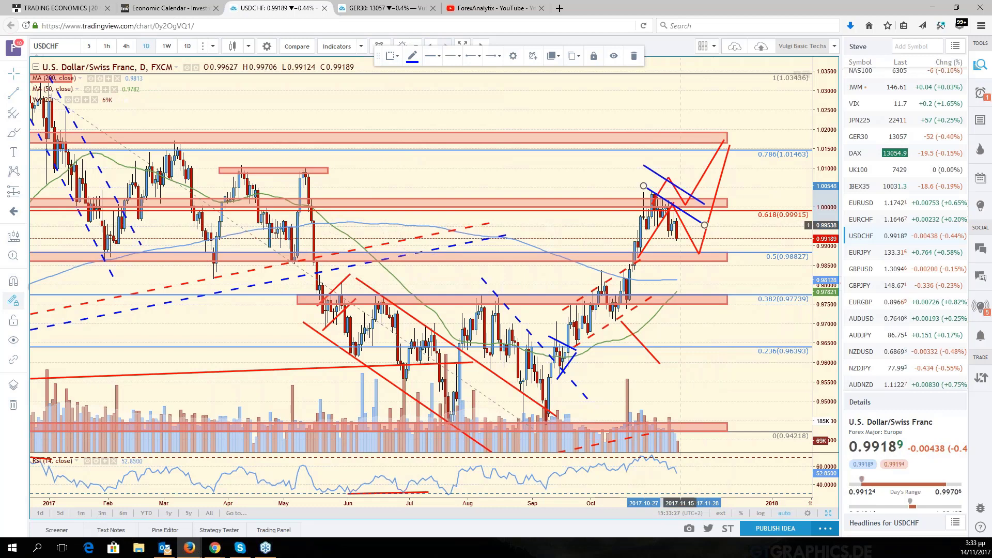
pyautogui.moveTo(657, 195); pyautogui.dragTo(648, 232)
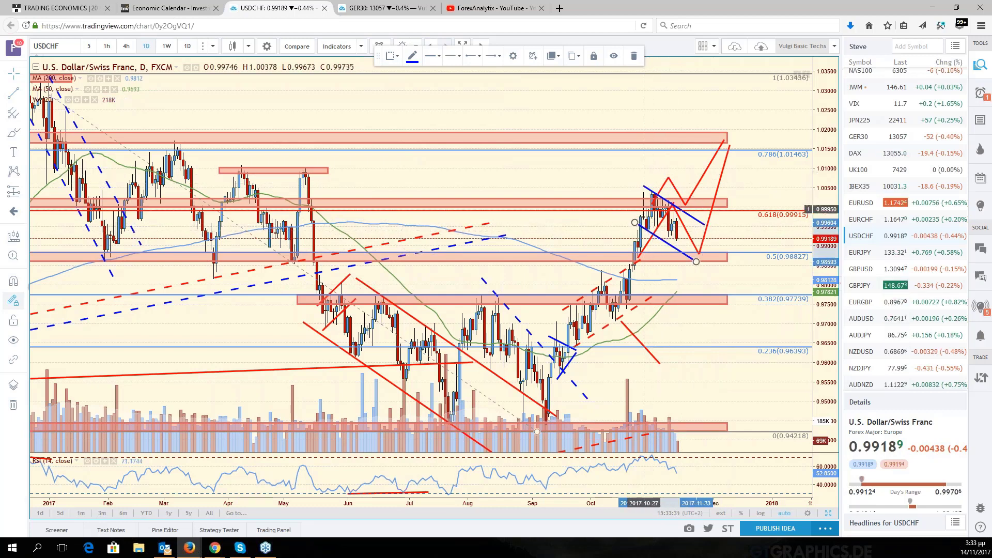
pyautogui.click(620, 191)
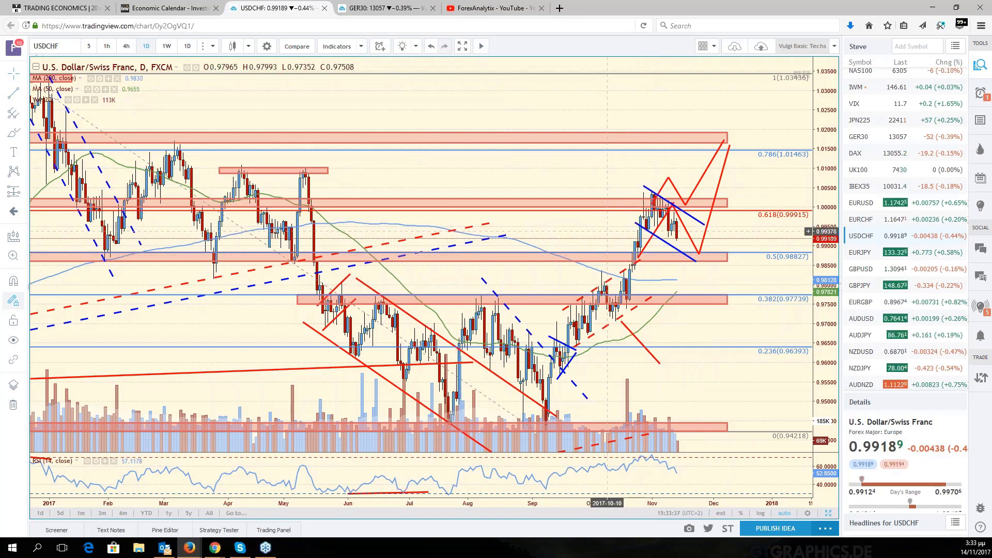
pyautogui.moveTo(607, 231); pyautogui.dragTo(667, 233)
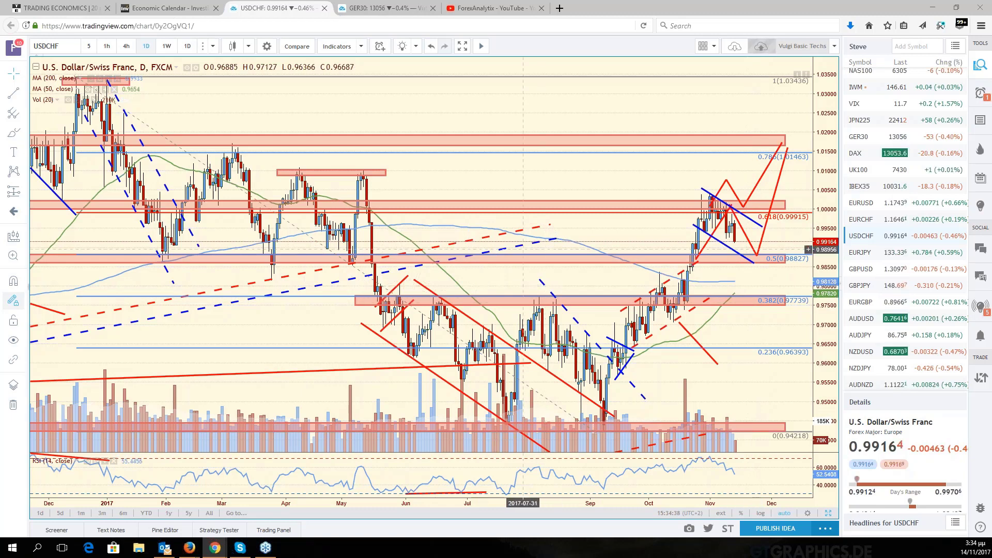
# Draw a magnet-snapped Fib Retracement from the 0.94208 September low to the 1.00375 November high
pyautogui.click(14, 112)
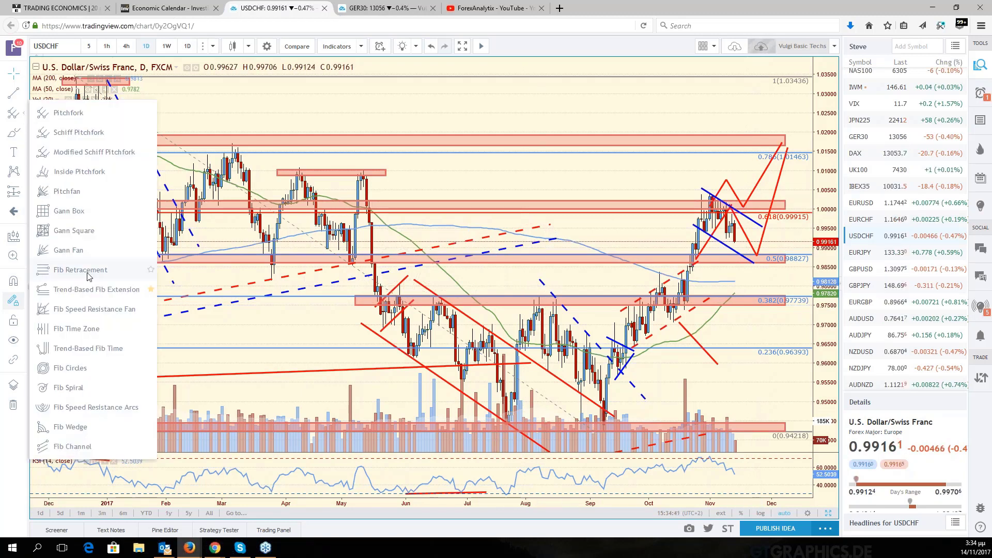
pyautogui.click(67, 268)
pyautogui.click(12, 283)
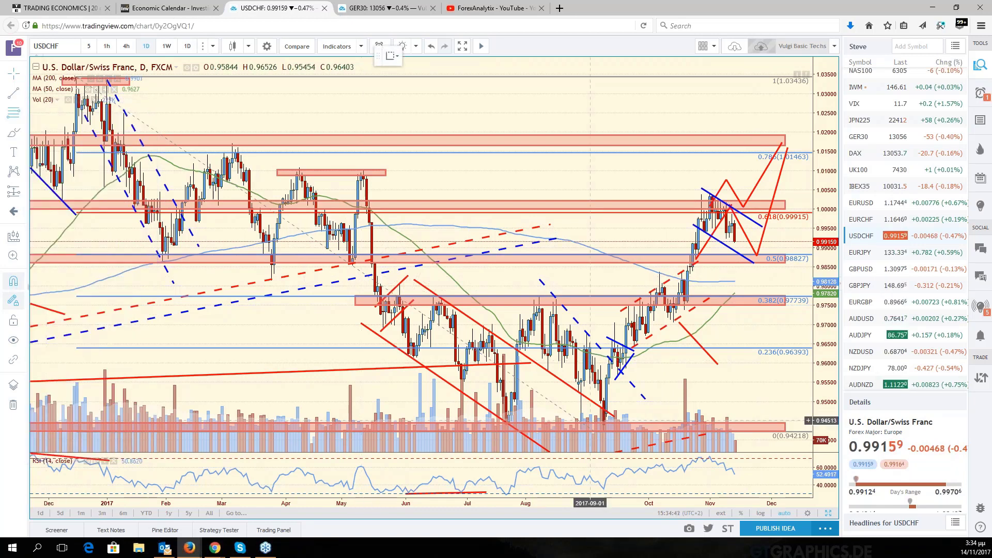
pyautogui.click(603, 432)
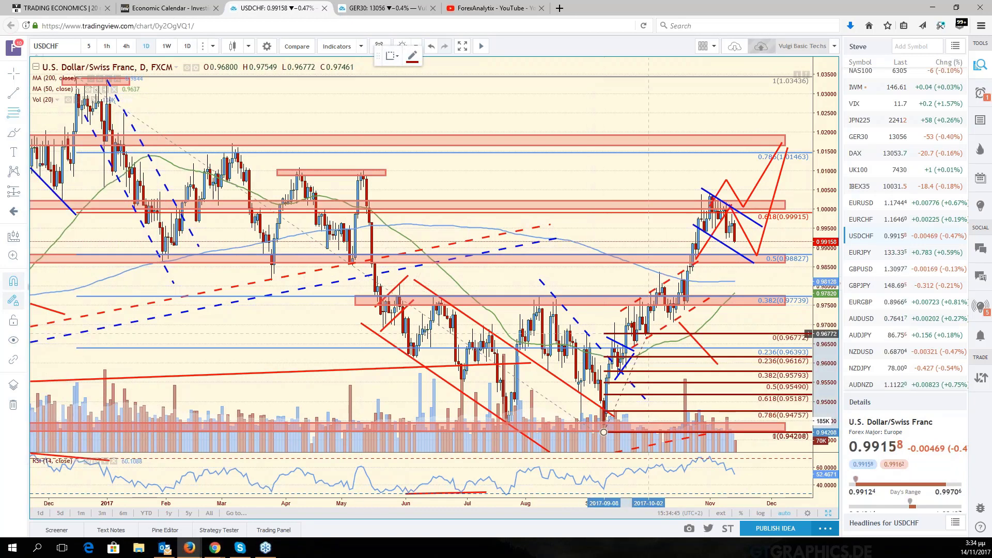
pyautogui.click(714, 196)
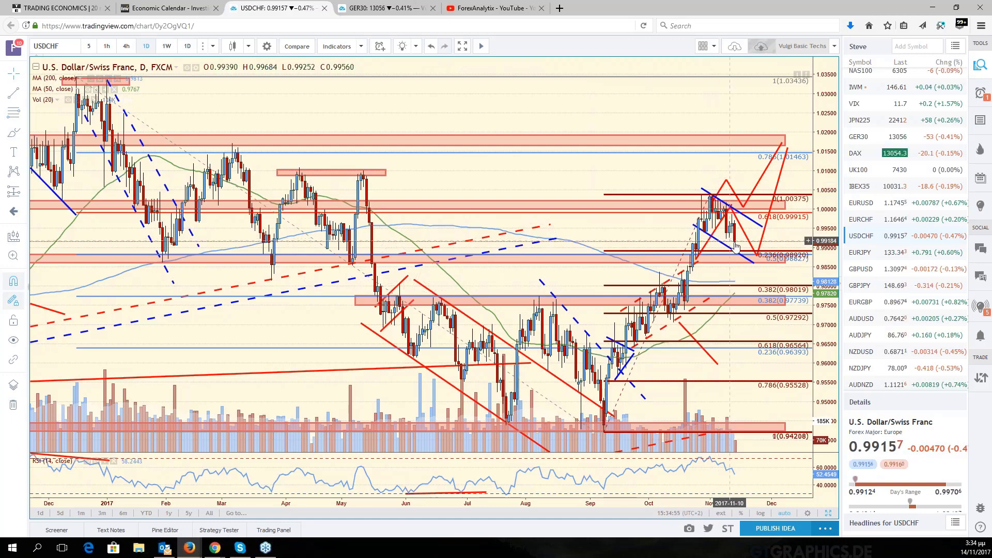
# On EURCHF, draw trend lines down from the October high and along the recent lows
pyautogui.click(858, 223)
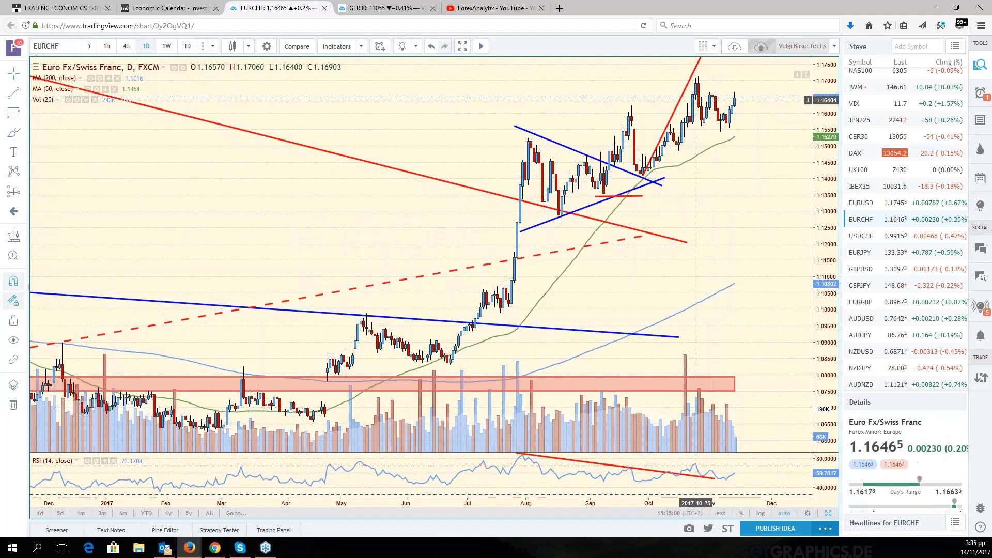
pyautogui.moveTo(720, 226); pyautogui.dragTo(713, 230)
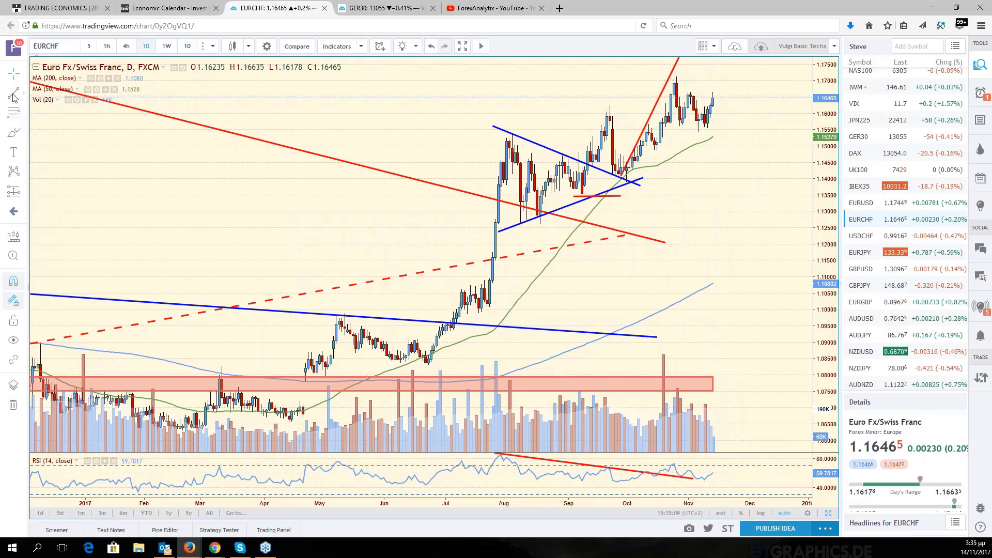
pyautogui.click(290, 312)
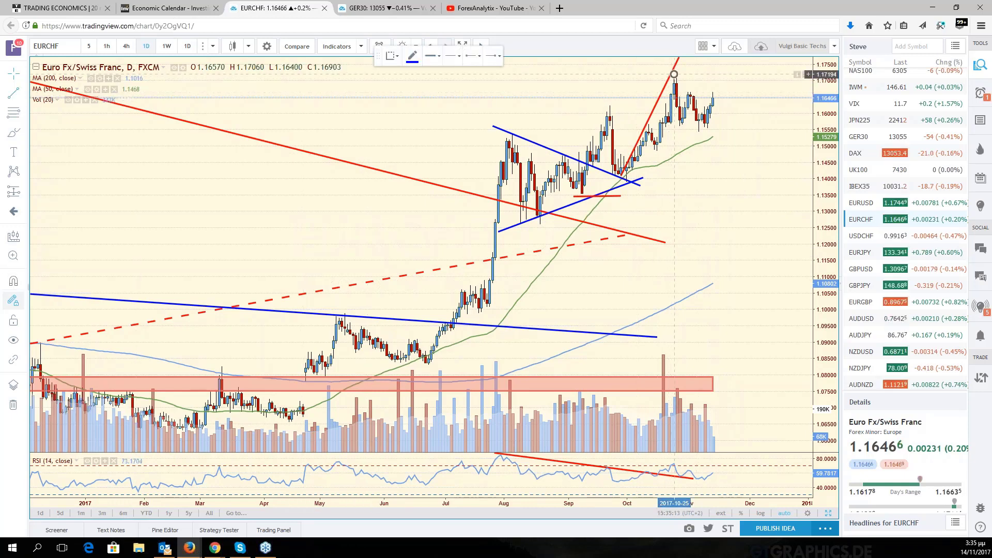
pyautogui.moveTo(674, 74); pyautogui.dragTo(721, 121)
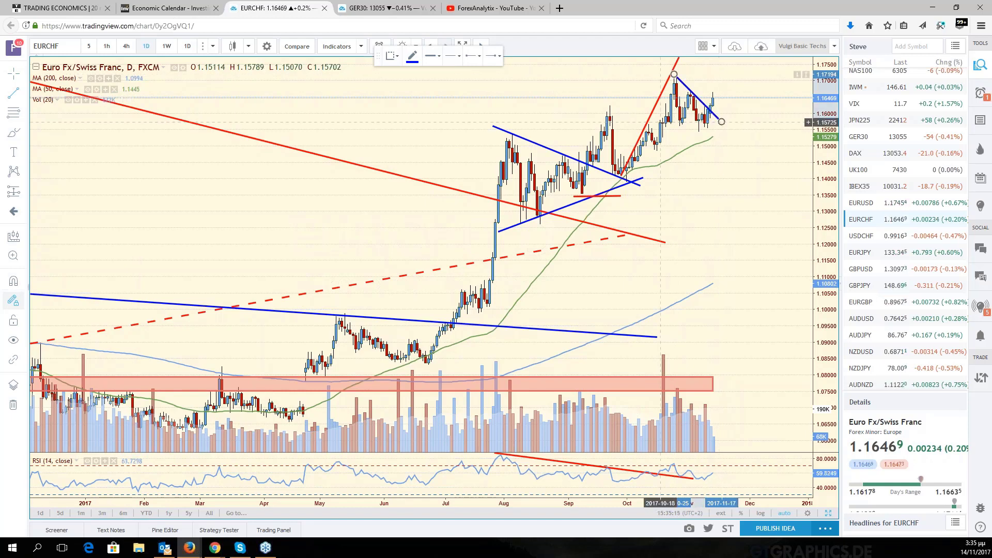
pyautogui.moveTo(652, 122); pyautogui.dragTo(722, 131)
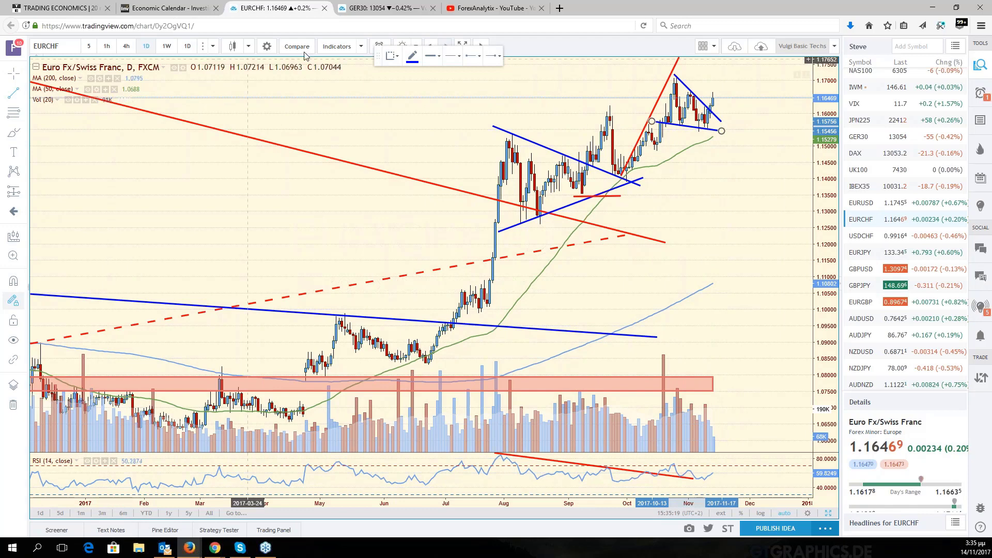
# Add a red upward projection line from the breakout and make the support line blue
pyautogui.click(412, 55)
pyautogui.click(419, 86)
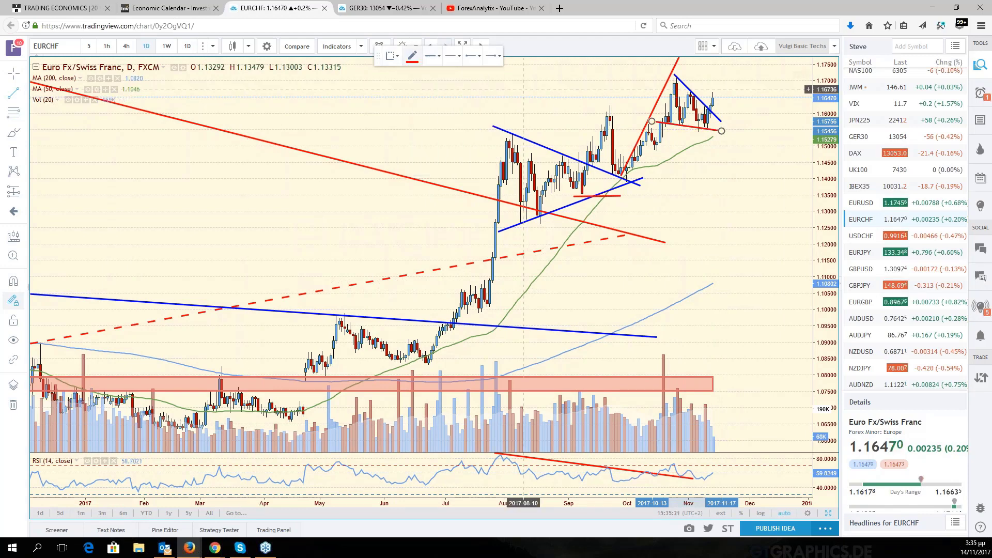
pyautogui.moveTo(713, 104); pyautogui.dragTo(746, 65)
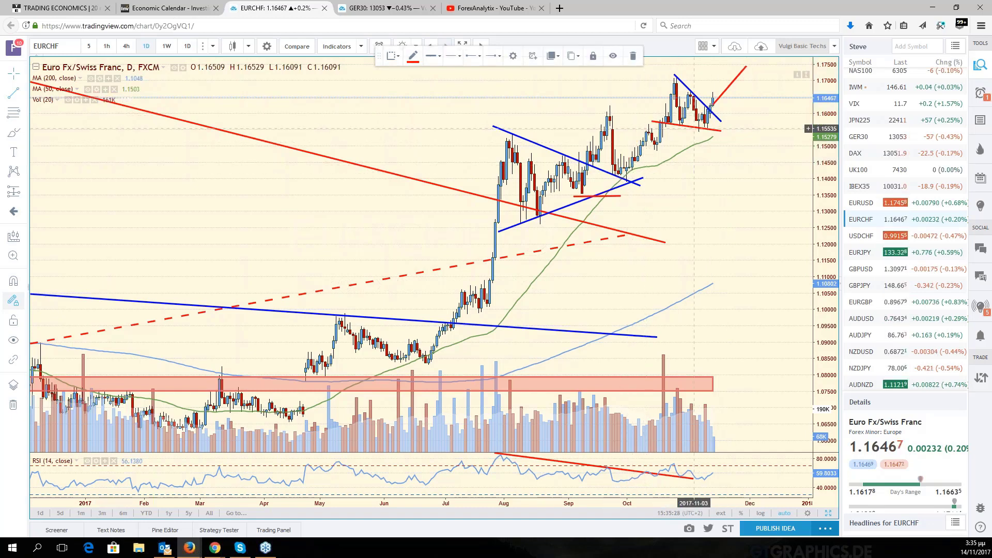
pyautogui.click(694, 128)
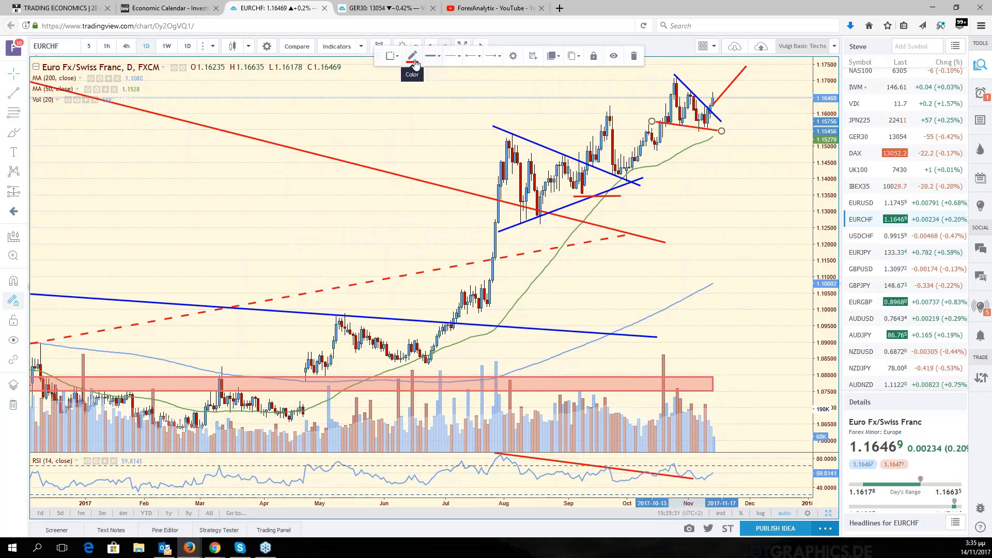
pyautogui.click(415, 64)
pyautogui.click(475, 85)
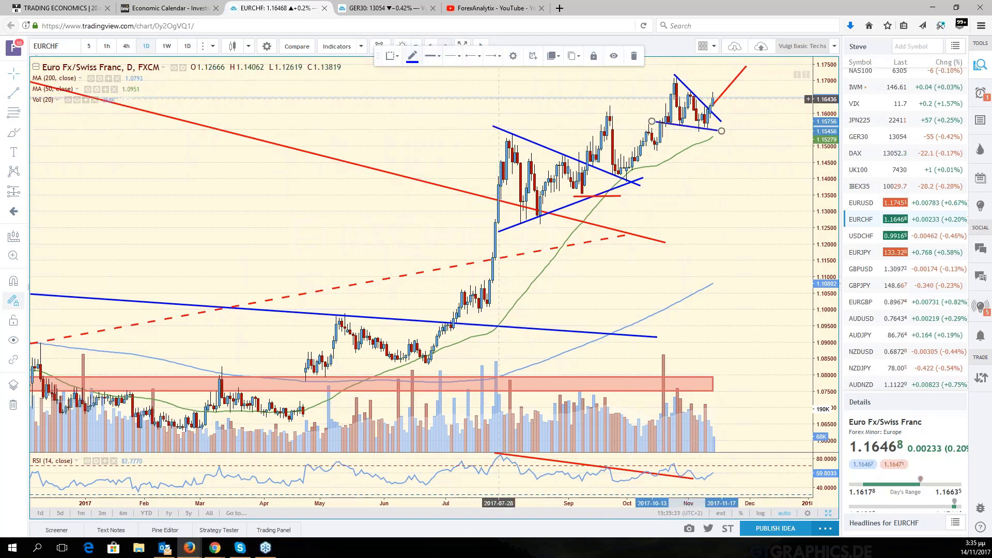
# Rescale the EURCHF chart and stretch the pink support zone right toward the latest candles
pyautogui.scroll(-3, 530, 244)
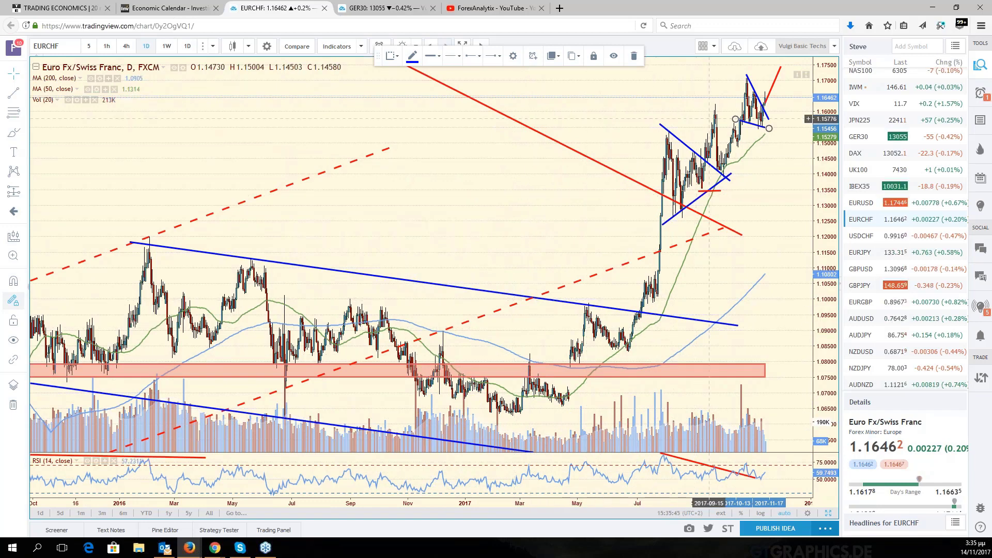
pyautogui.scroll(1, 773, 198)
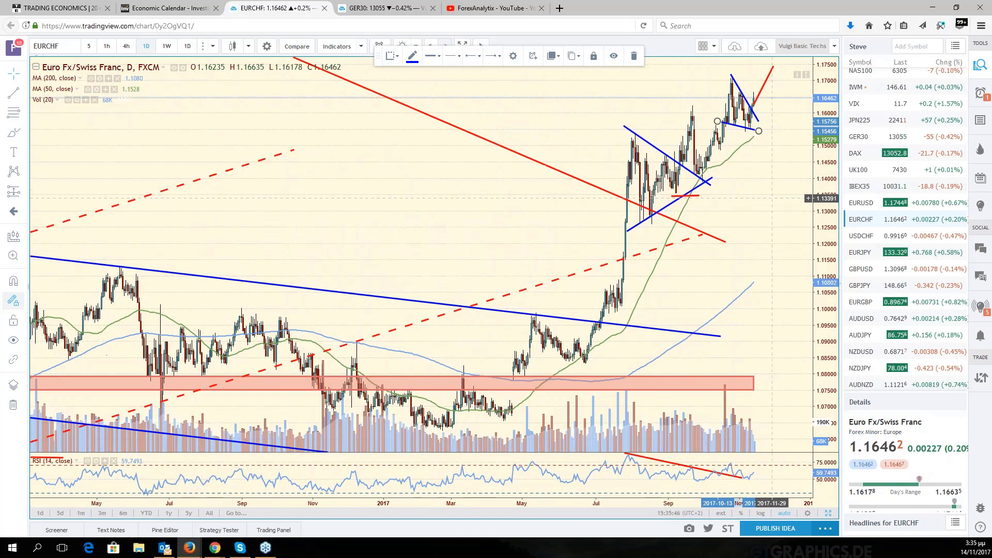
pyautogui.scroll(1, 772, 199)
pyautogui.scroll(1, 773, 198)
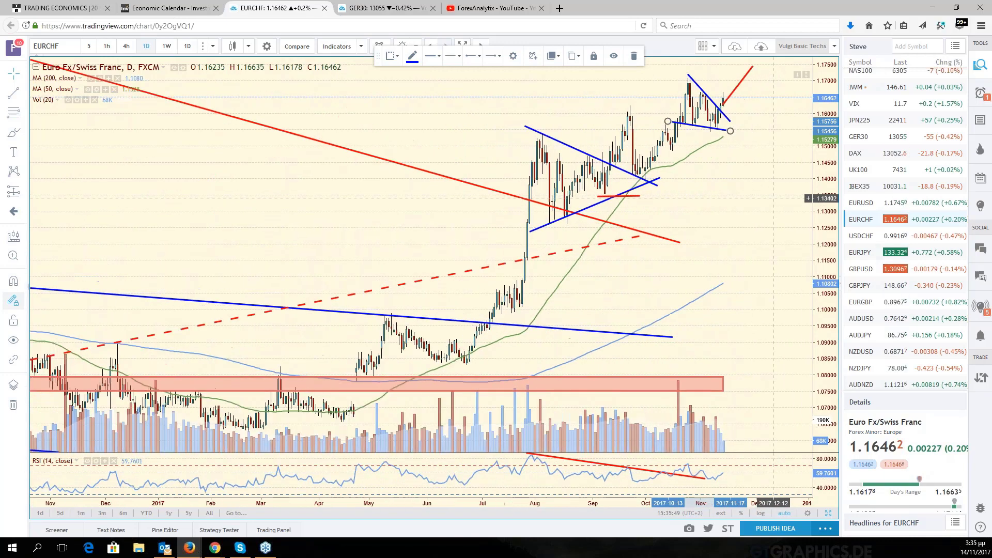
pyautogui.scroll(1, 773, 199)
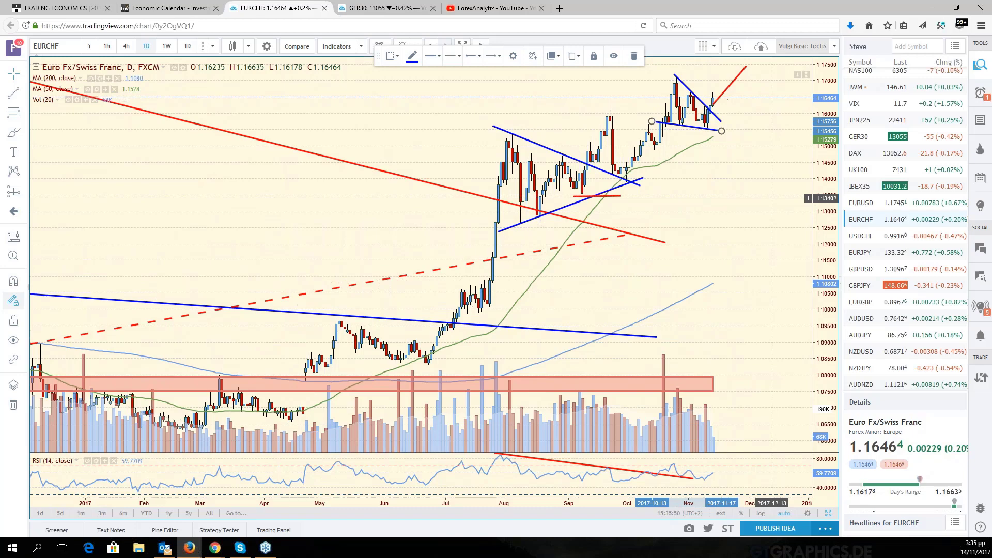
pyautogui.moveTo(824, 202); pyautogui.dragTo(824, 217)
pyautogui.moveTo(713, 350); pyautogui.dragTo(786, 350)
pyautogui.scroll(-4, 772, 329)
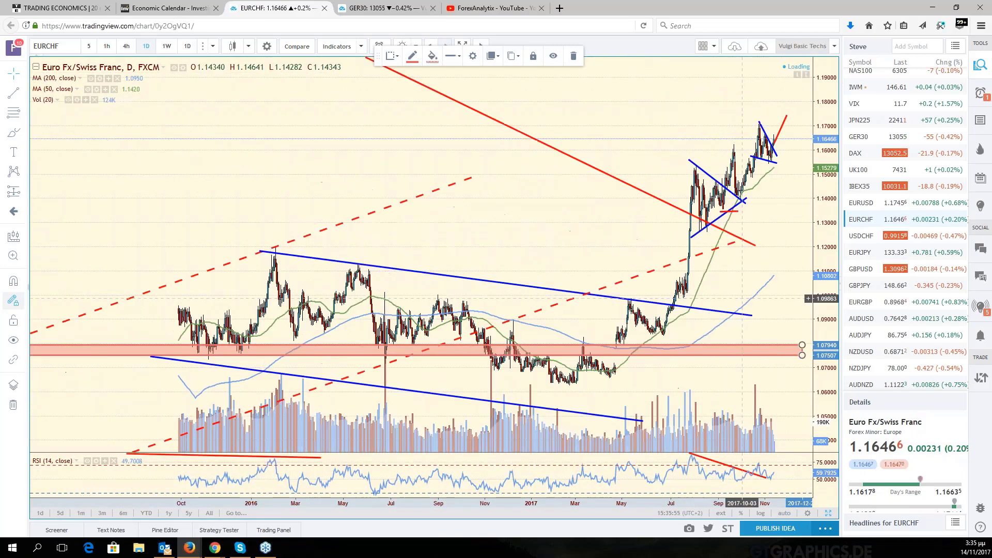
pyautogui.moveTo(824, 171); pyautogui.dragTo(823, 173)
pyautogui.click(709, 138)
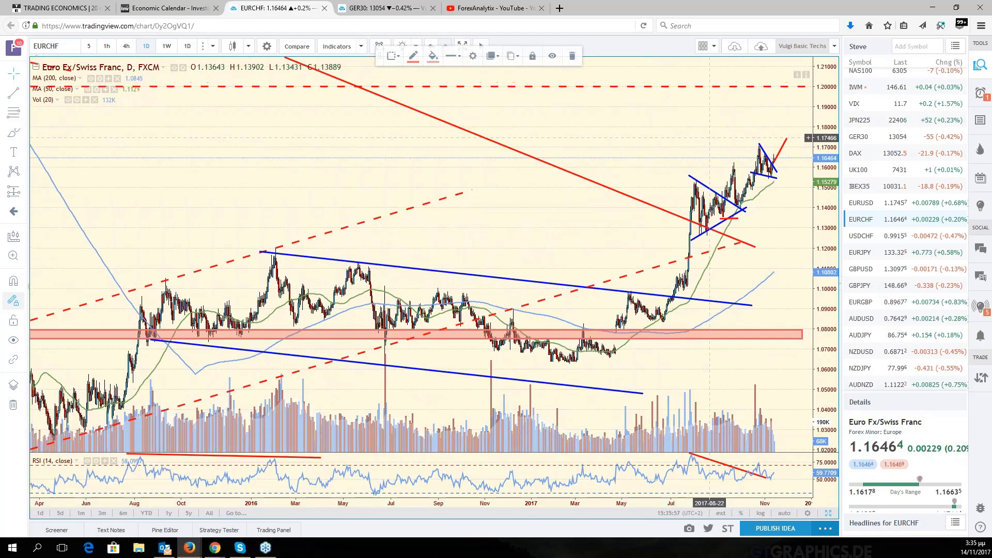
pyautogui.moveTo(710, 138); pyautogui.dragTo(651, 148)
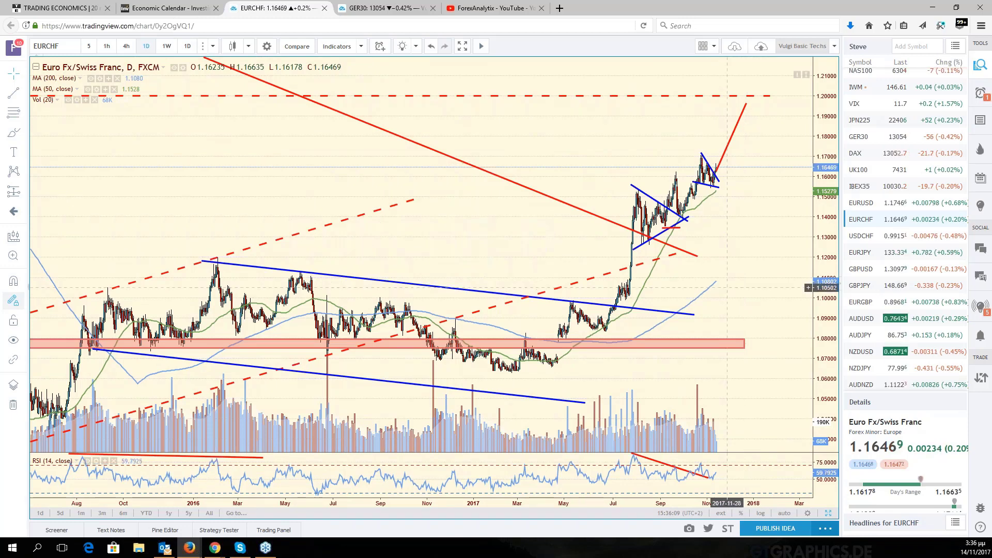
pyautogui.moveTo(744, 348); pyautogui.dragTo(750, 348)
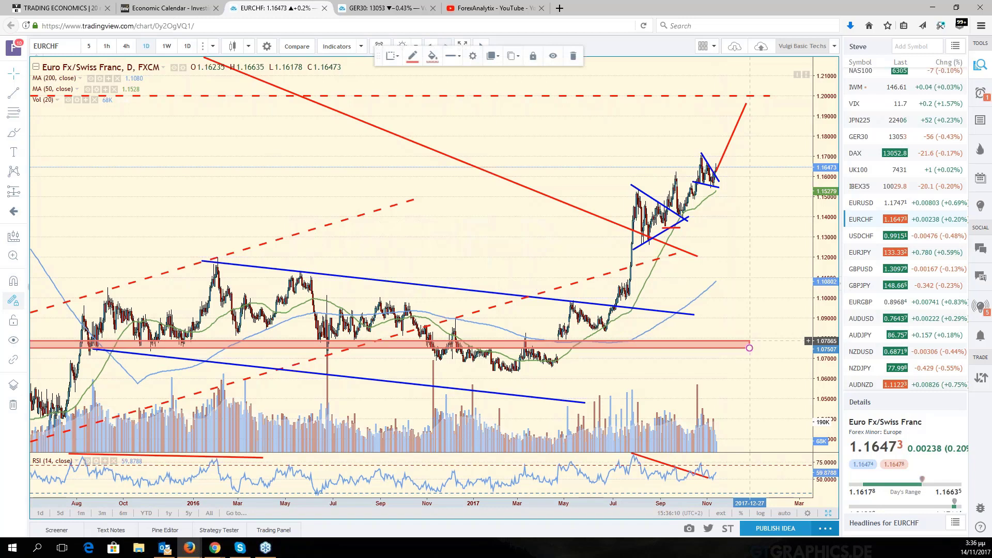
pyautogui.moveTo(750, 348); pyautogui.dragTo(765, 348)
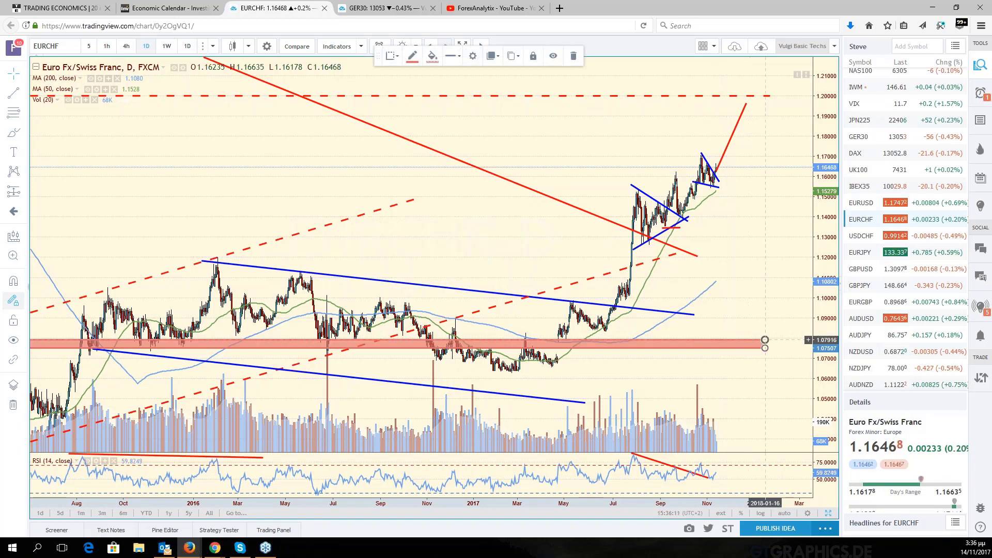
pyautogui.click(755, 313)
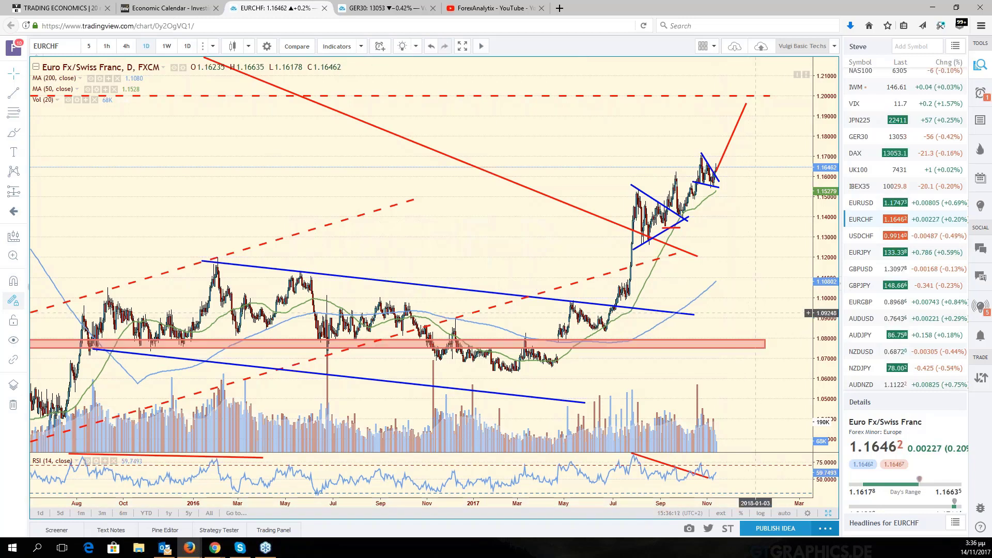
# Zoom and pan back to review the earlier 2017 EURCHF price history
pyautogui.scroll(2, 756, 312)
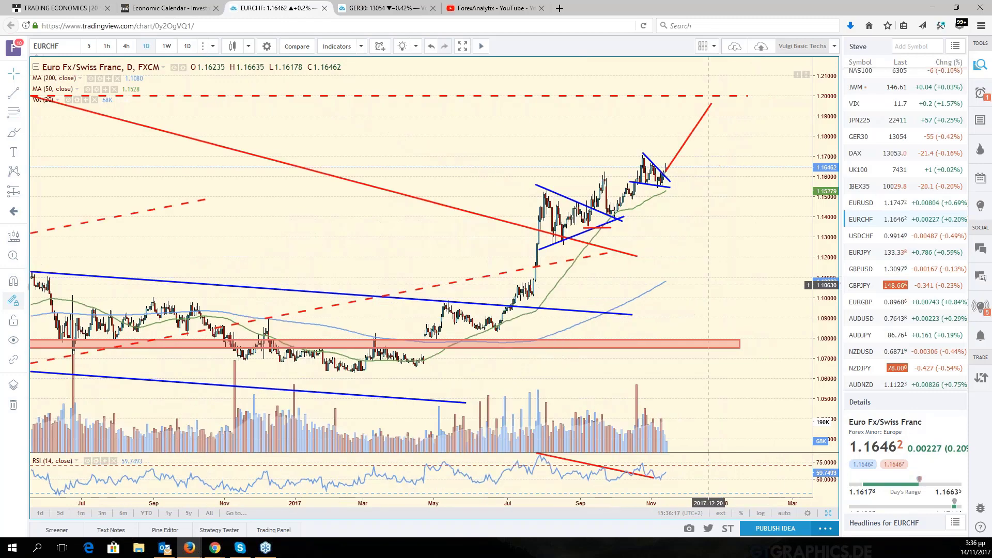
pyautogui.scroll(2, 708, 285)
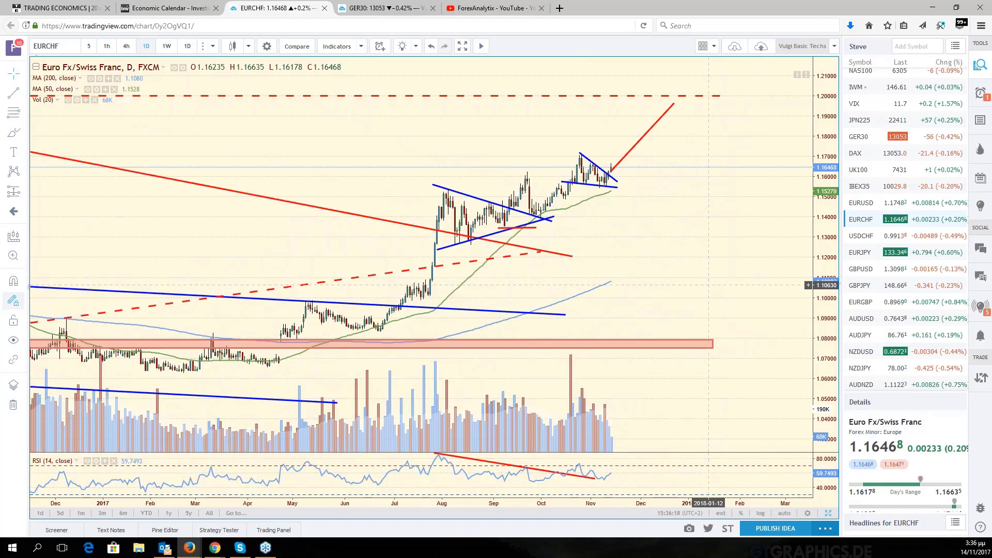
pyautogui.scroll(2, 708, 284)
pyautogui.moveTo(675, 312); pyautogui.dragTo(802, 302)
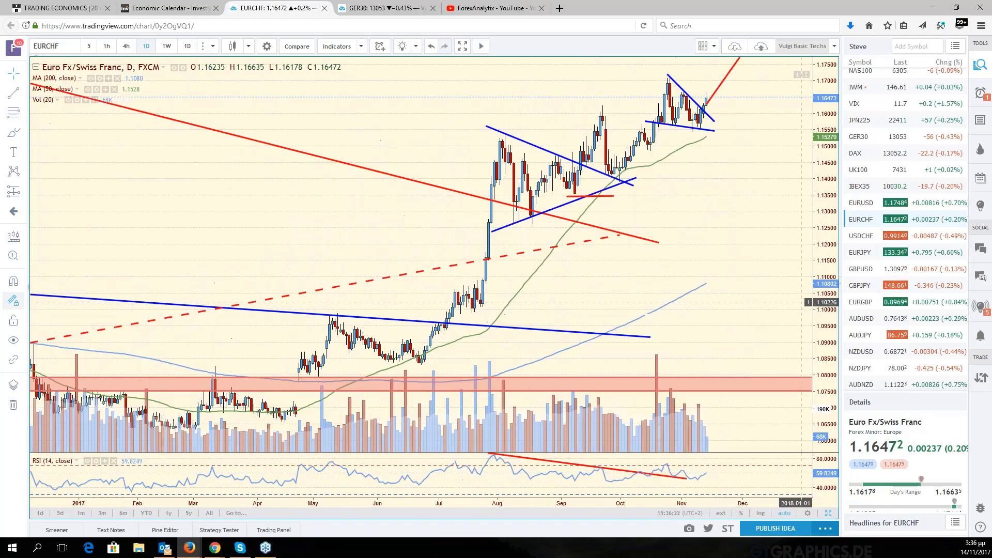
pyautogui.moveTo(710, 297); pyautogui.dragTo(768, 292)
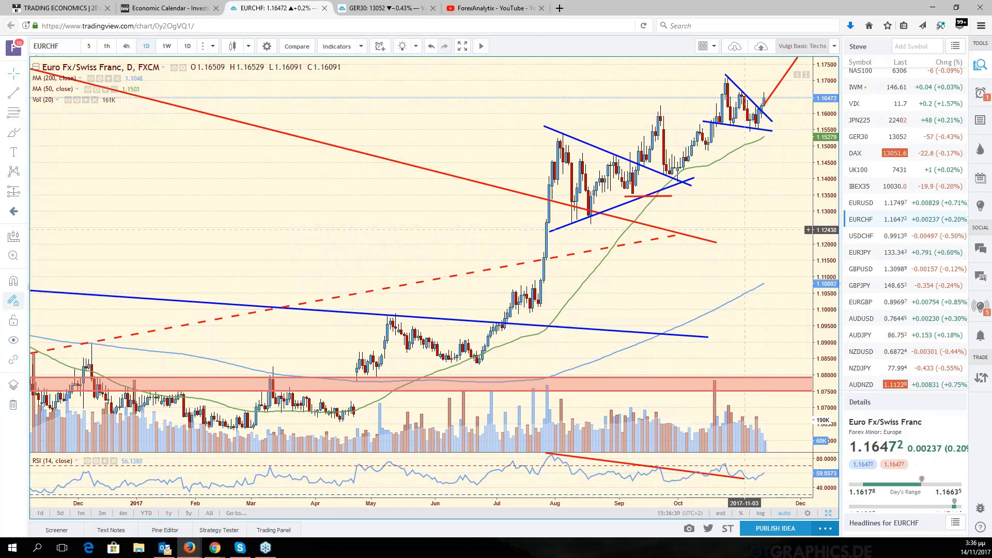
pyautogui.scroll(-2, 749, 241)
pyautogui.scroll(2, 755, 252)
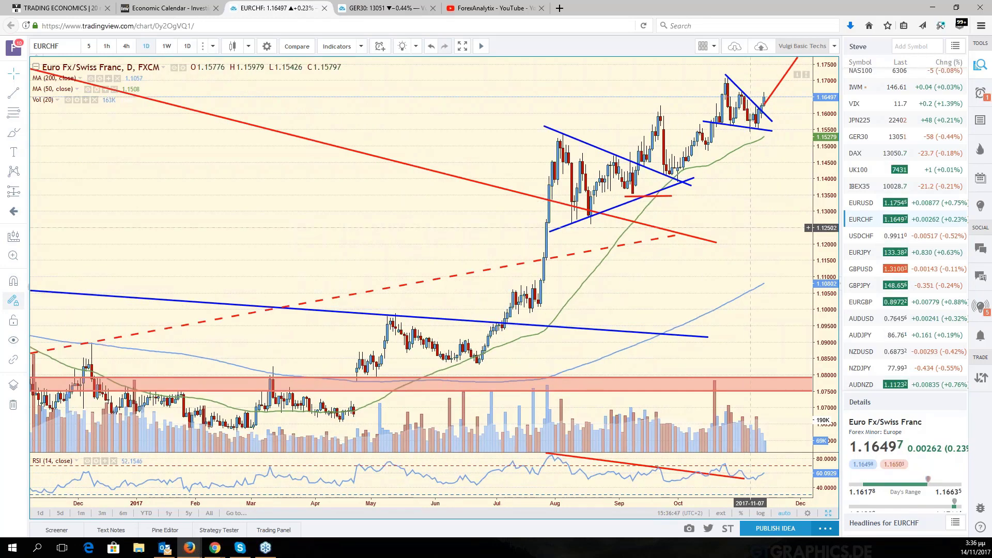
pyautogui.scroll(-2, 750, 227)
pyautogui.scroll(-3, 752, 228)
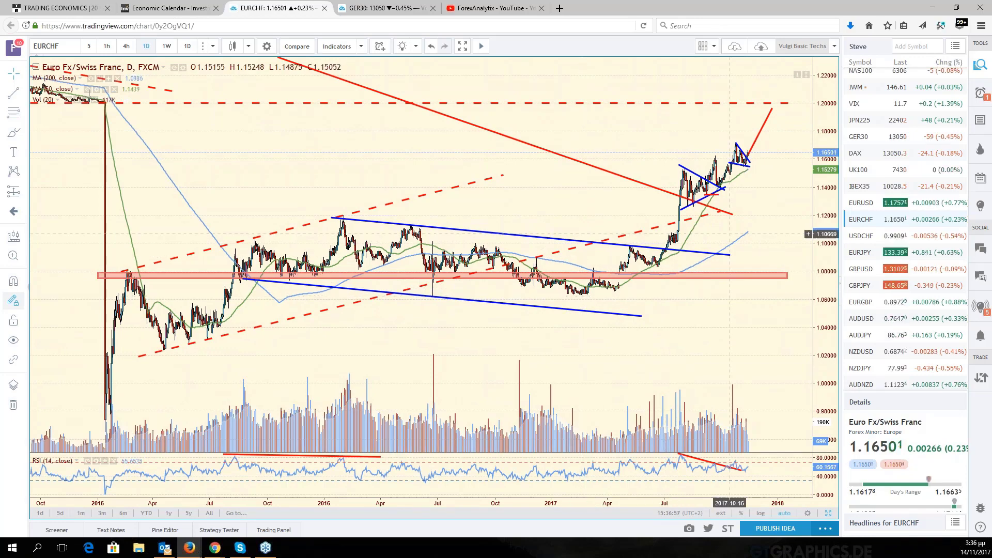
pyautogui.scroll(2, 729, 234)
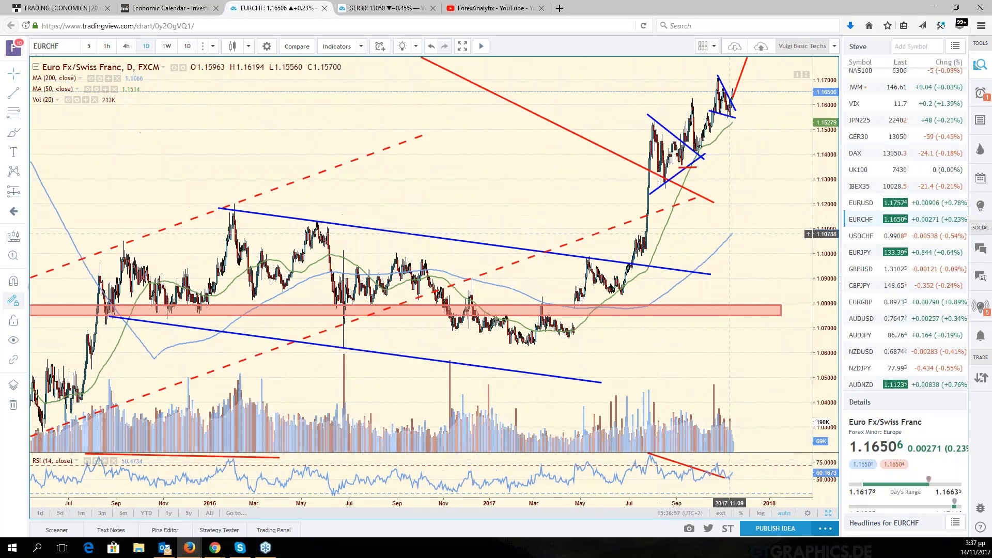
pyautogui.scroll(3, 730, 234)
pyautogui.scroll(2, 730, 234)
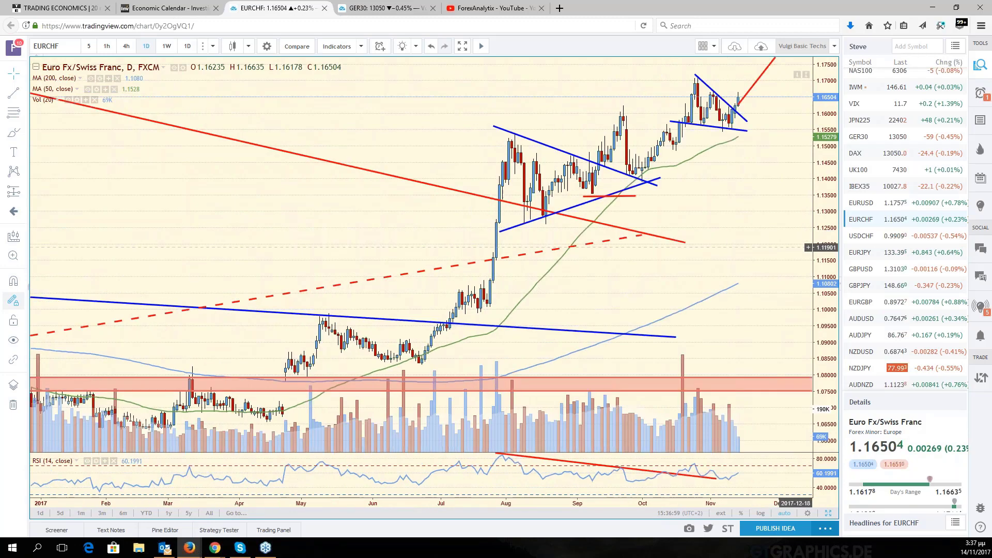
pyautogui.hscroll(-3, 754, 207)
pyautogui.scroll(-1, 810, 281)
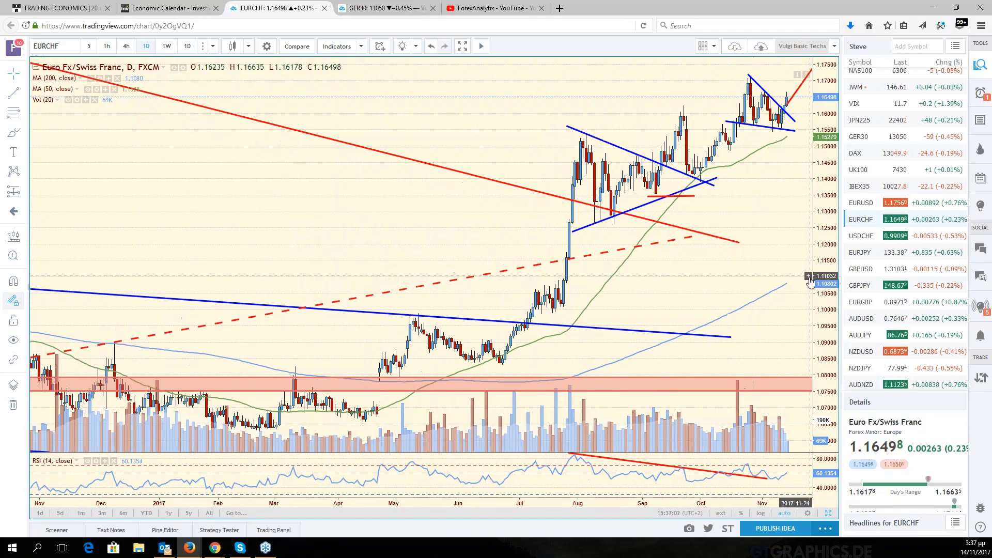
# Review the annotated USDCHF chart, then switch to the EURUSD chart
pyautogui.click(864, 235)
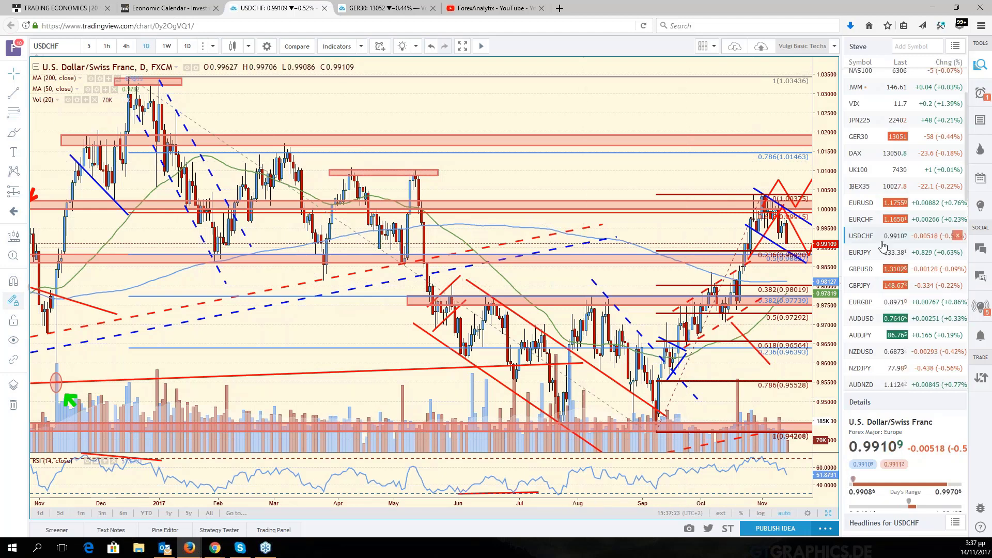
pyautogui.click(873, 212)
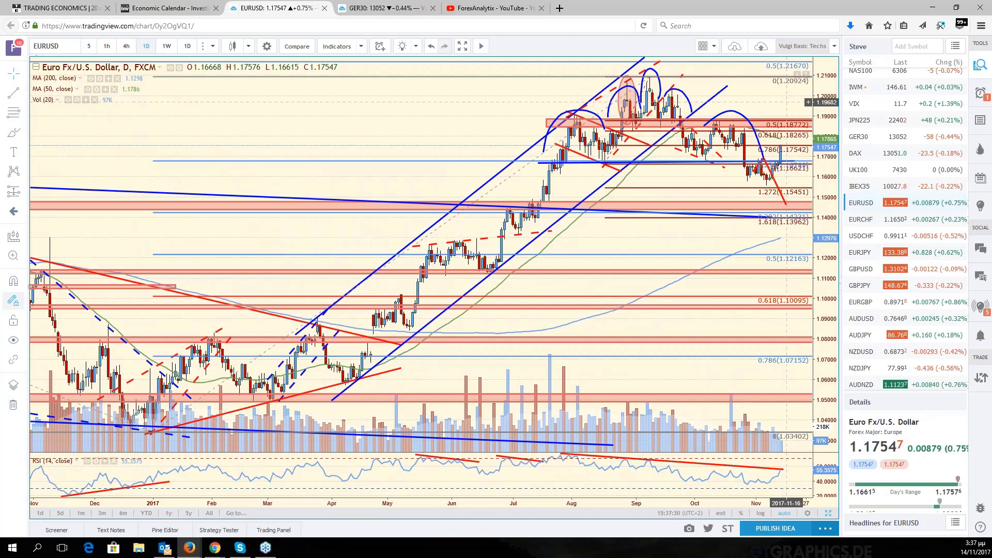
# Pan the EURUSD chart to study its Fibonacci retracement, then restore the six-chart grid
pyautogui.moveTo(787, 102); pyautogui.dragTo(759, 125)
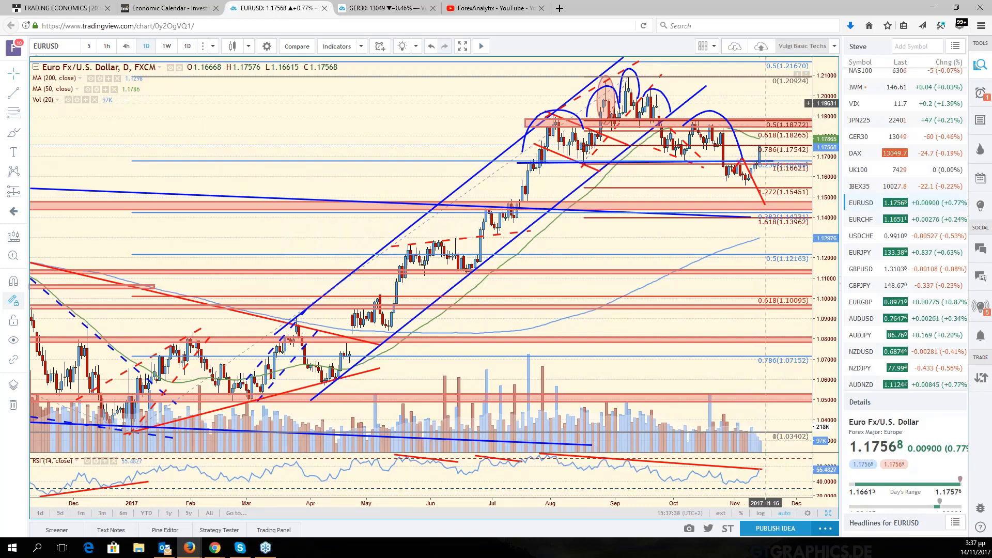
pyautogui.moveTo(765, 104); pyautogui.dragTo(733, 104)
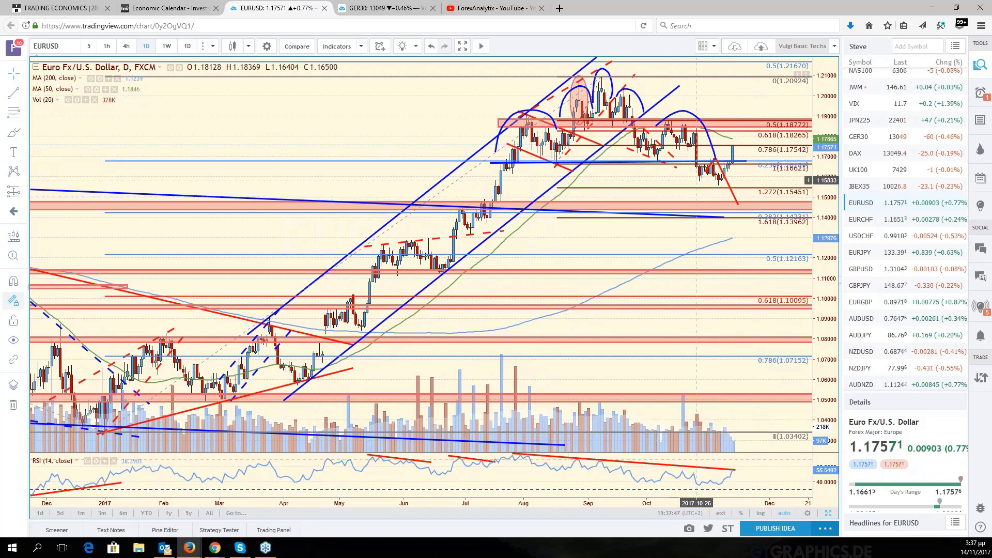
pyautogui.click(692, 183)
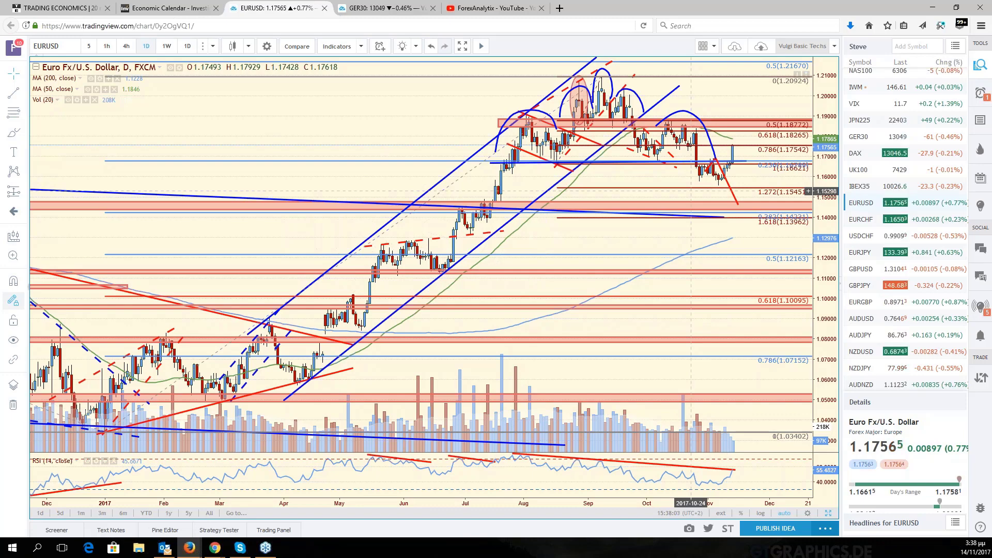
pyautogui.moveTo(753, 181); pyautogui.dragTo(798, 178)
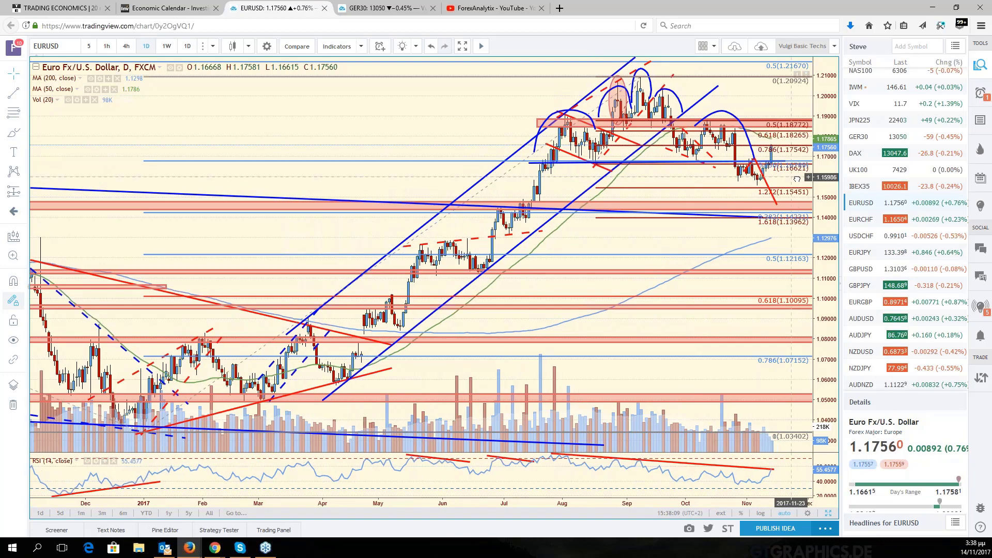
pyautogui.moveTo(796, 179); pyautogui.dragTo(762, 182)
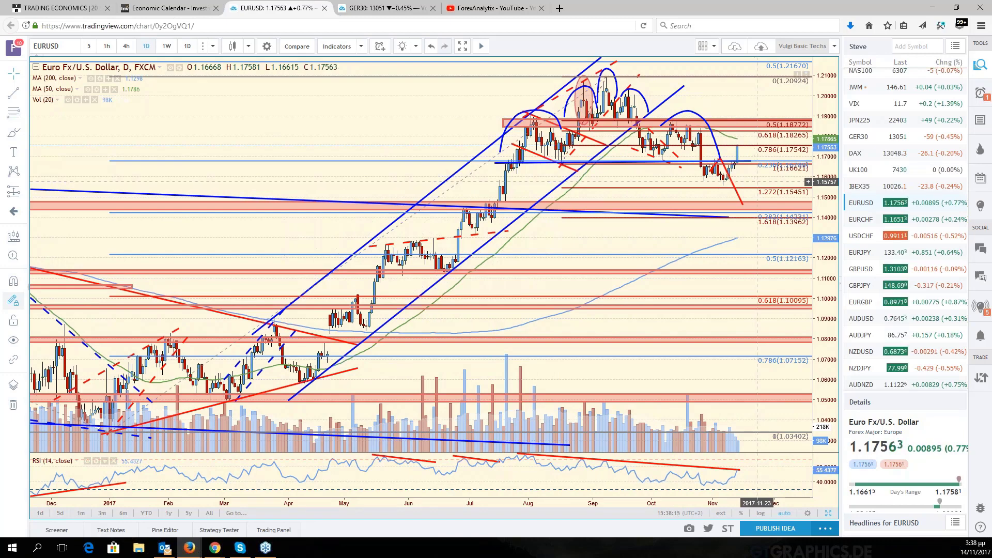
pyautogui.moveTo(757, 182); pyautogui.dragTo(801, 181)
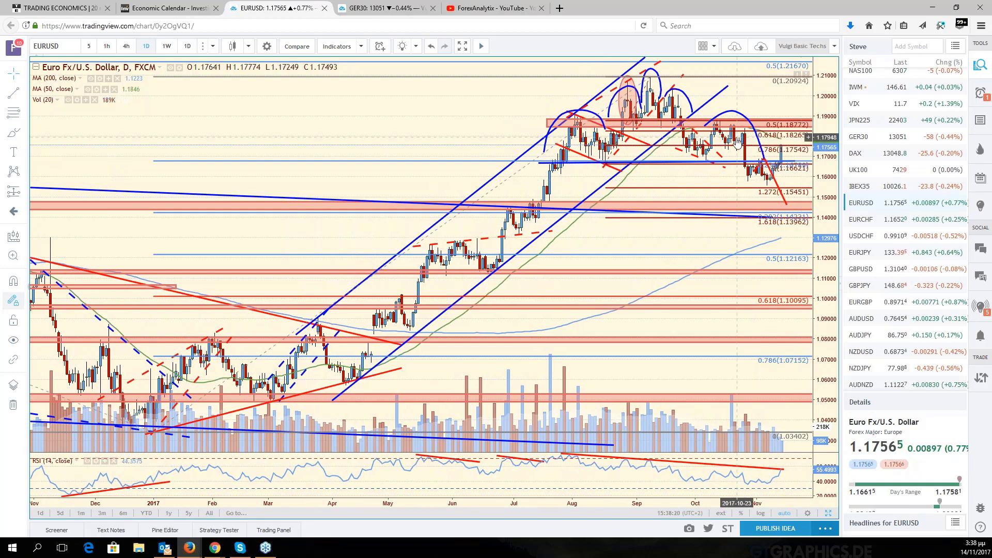
pyautogui.click(828, 513)
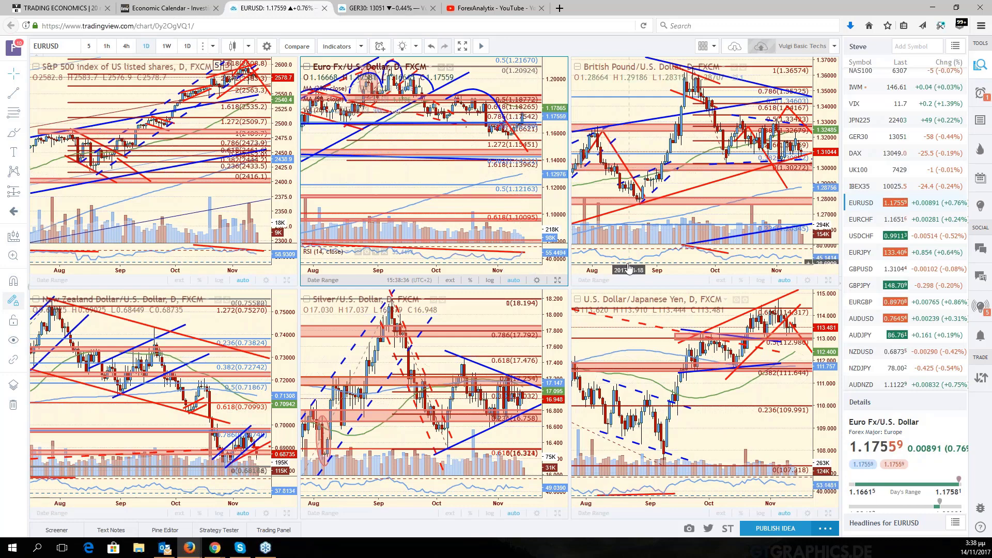
# Maximize the USDJPY chart and pan it to show the 102–119 range, checking the 112.98 zone
pyautogui.click(827, 513)
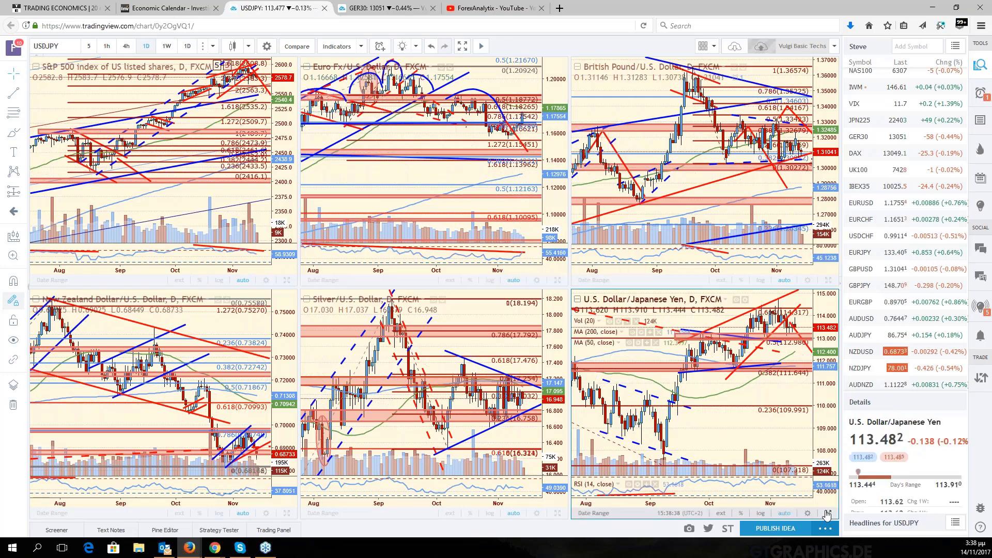
pyautogui.click(827, 514)
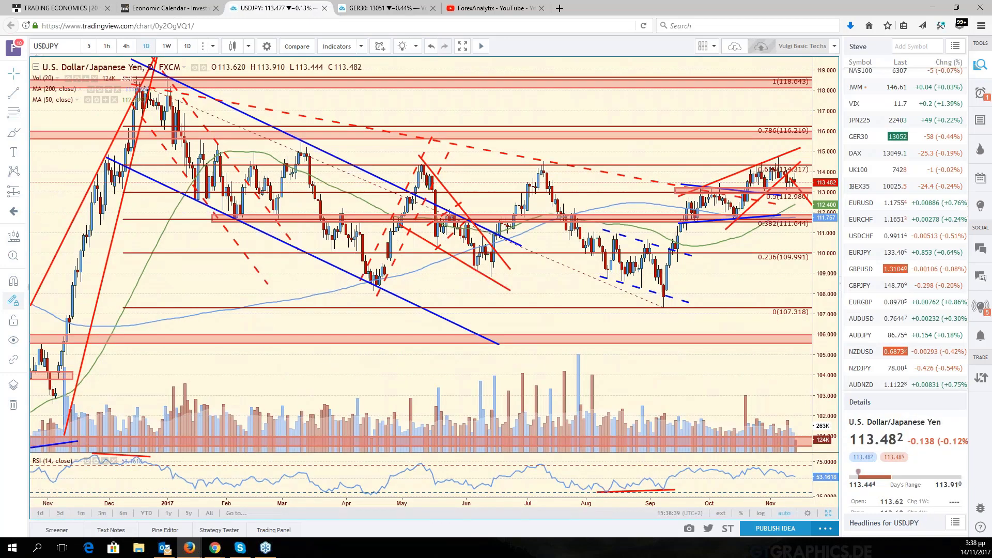
pyautogui.moveTo(762, 298); pyautogui.dragTo(729, 302)
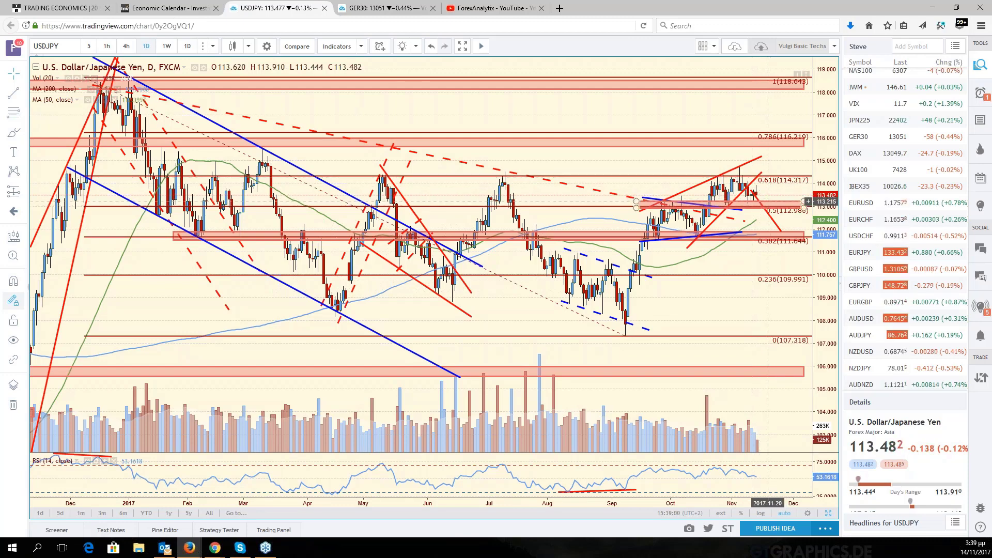
pyautogui.scroll(5, 768, 202)
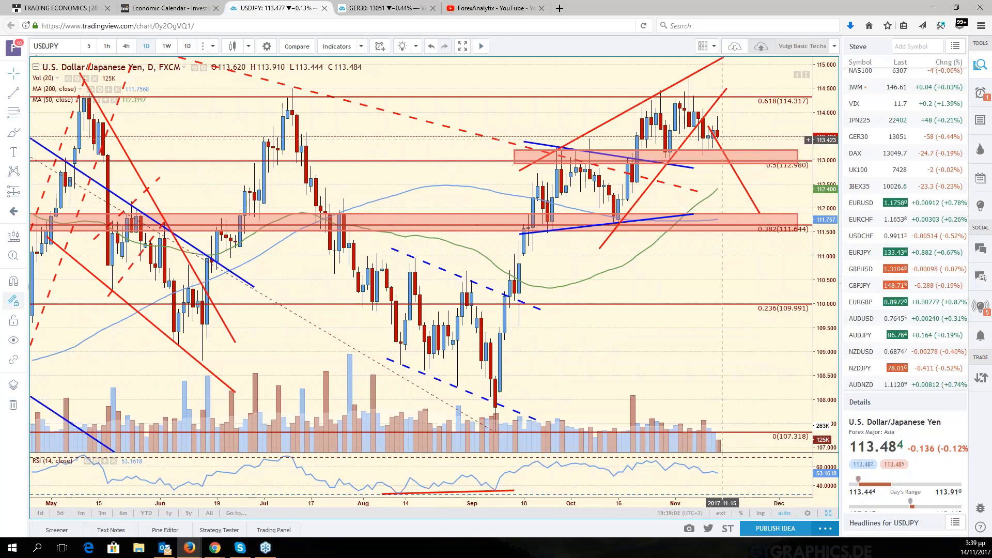
pyautogui.scroll(-5, 723, 137)
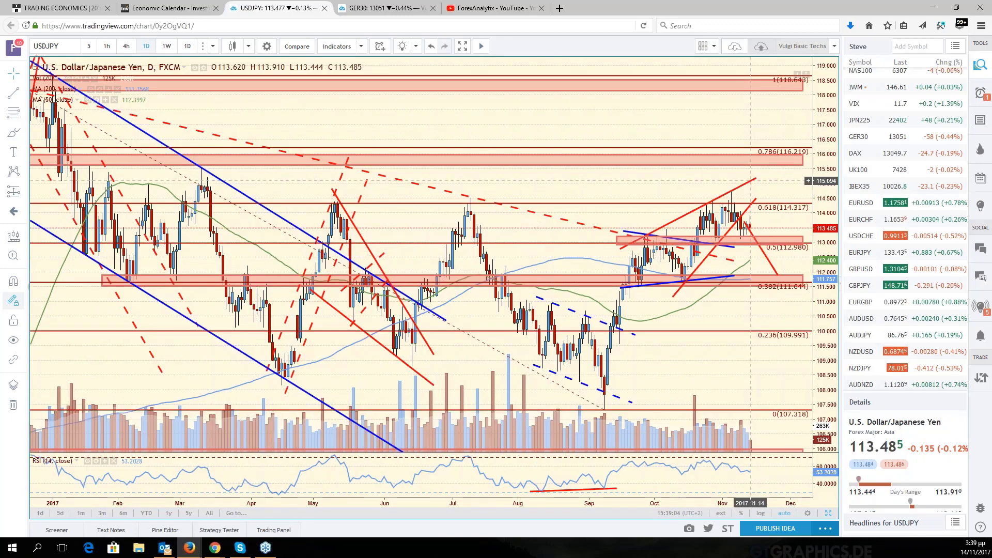
pyautogui.scroll(-2, 750, 181)
pyautogui.click(740, 206)
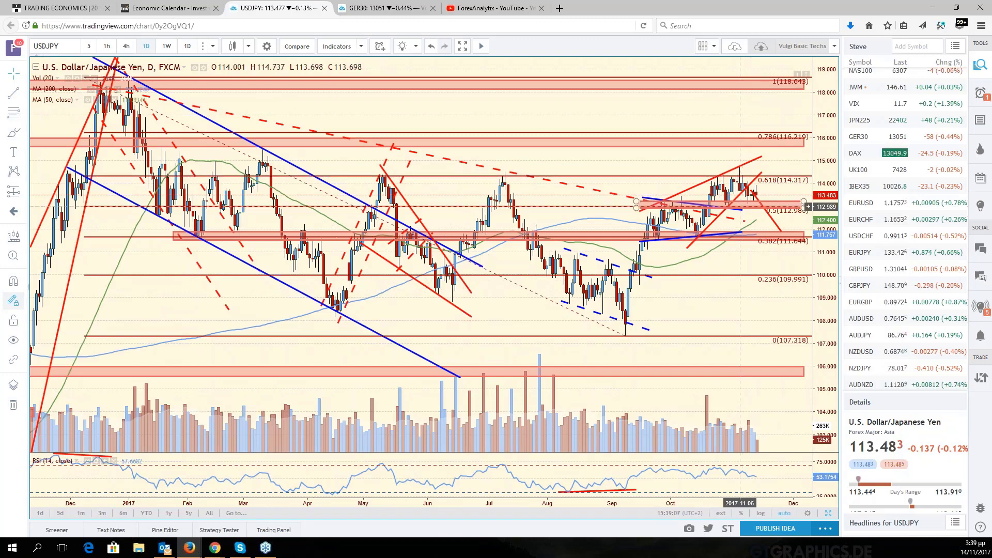
pyautogui.click(759, 254)
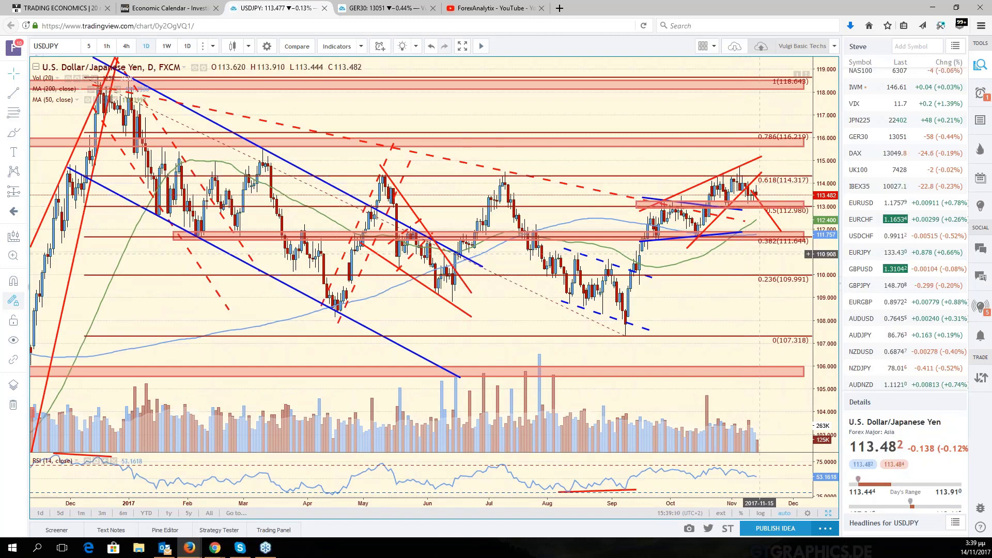
pyautogui.moveTo(759, 254); pyautogui.dragTo(795, 255)
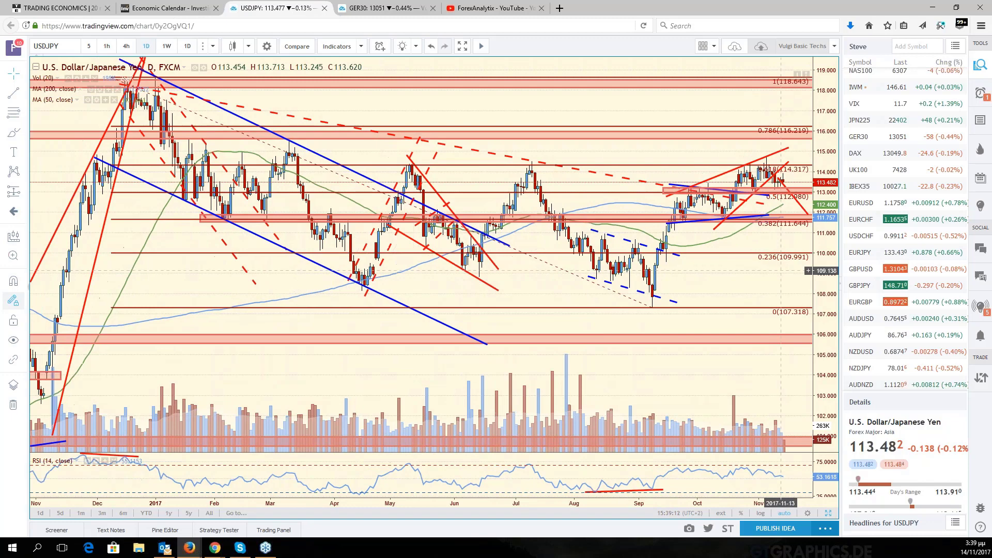
# Restore the six-chart grid and nudge the USDJPY pane to show earlier bars
pyautogui.click(829, 514)
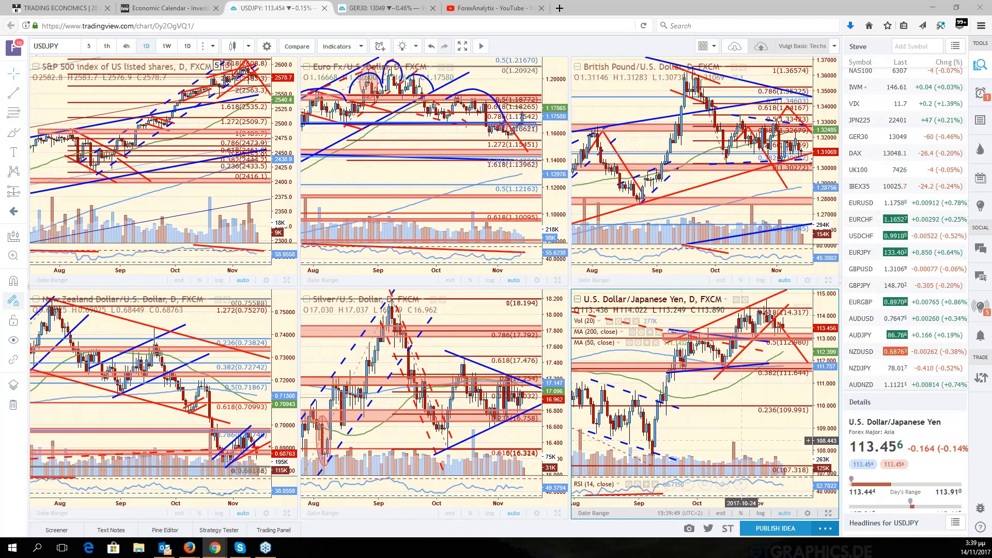
pyautogui.moveTo(749, 441); pyautogui.dragTo(759, 441)
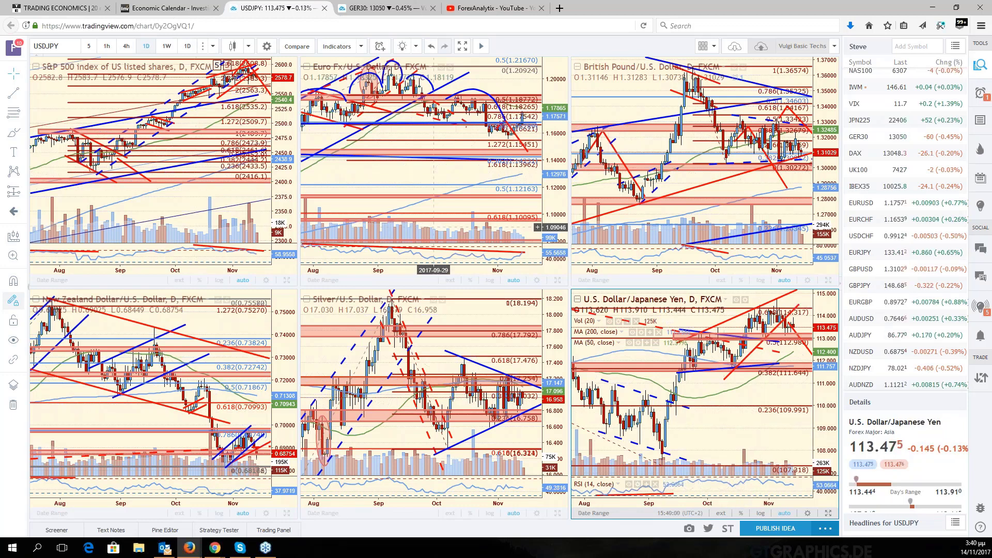
pyautogui.scroll(1, 907, 208)
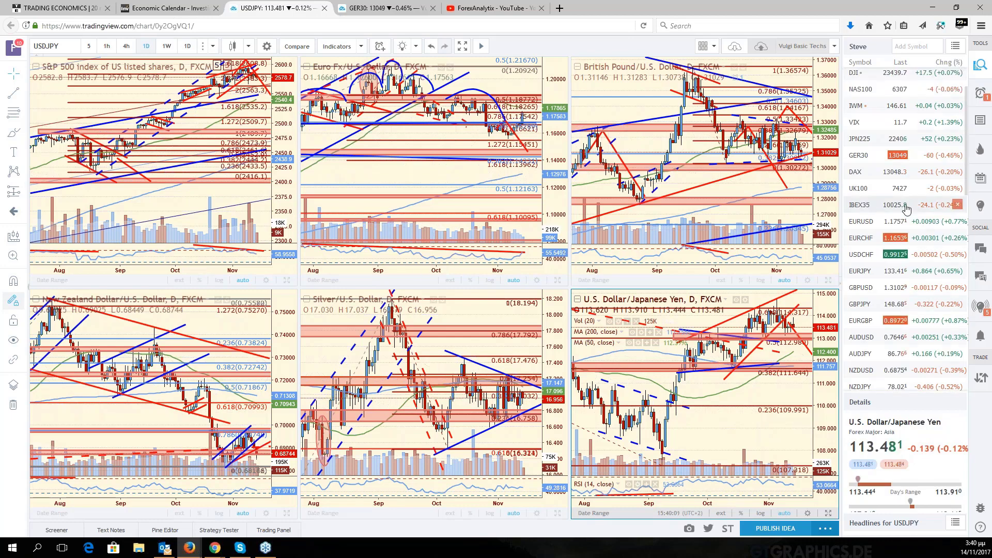
pyautogui.scroll(2, 907, 209)
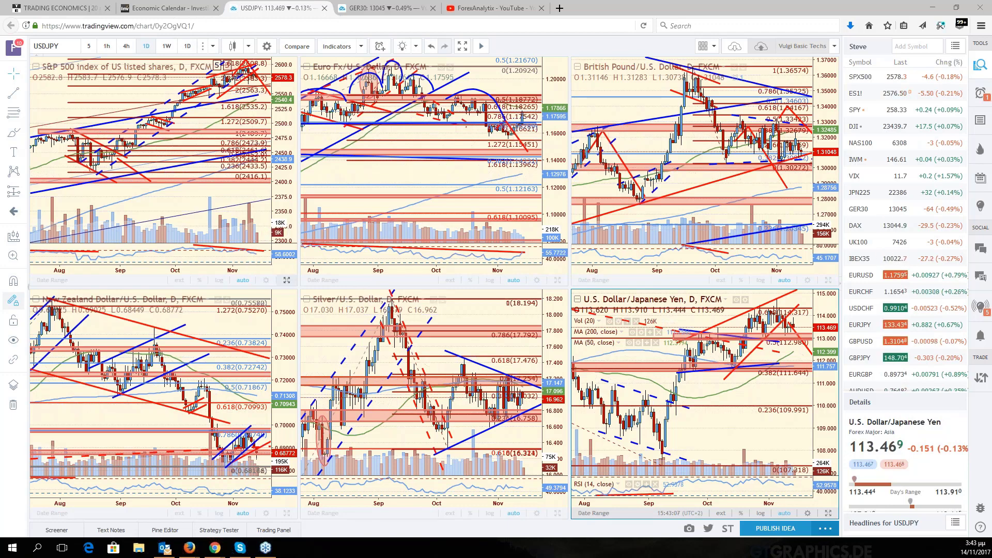
# Review the S&P 500 chart's 2400 zone, then load GER30 into the grid's first chart
pyautogui.click(289, 283)
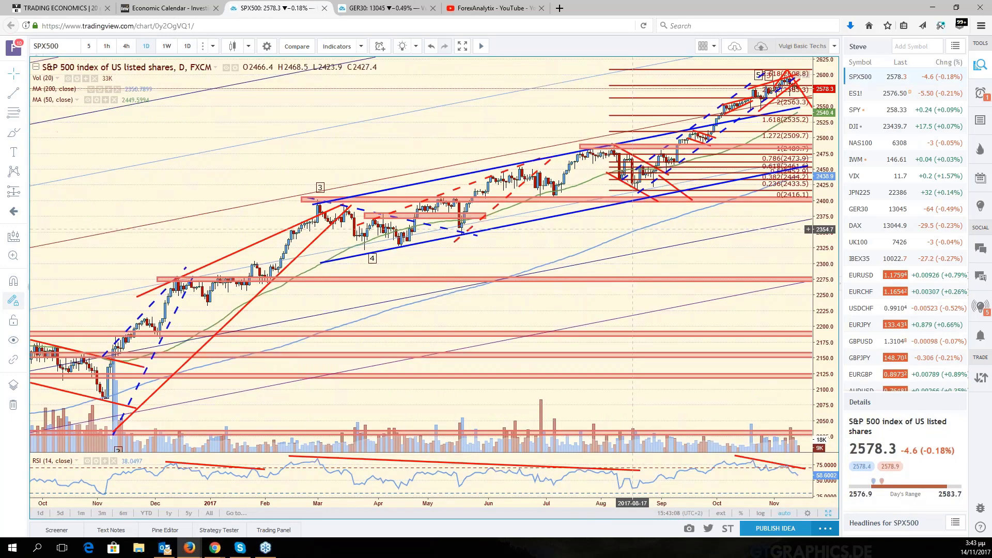
pyautogui.moveTo(702, 246); pyautogui.dragTo(640, 248)
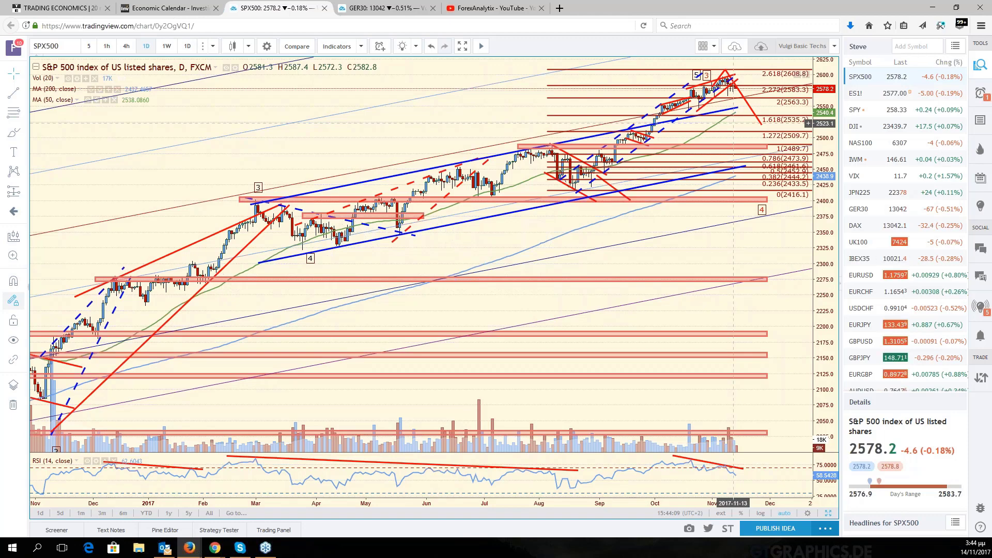
pyautogui.scroll(2, 736, 126)
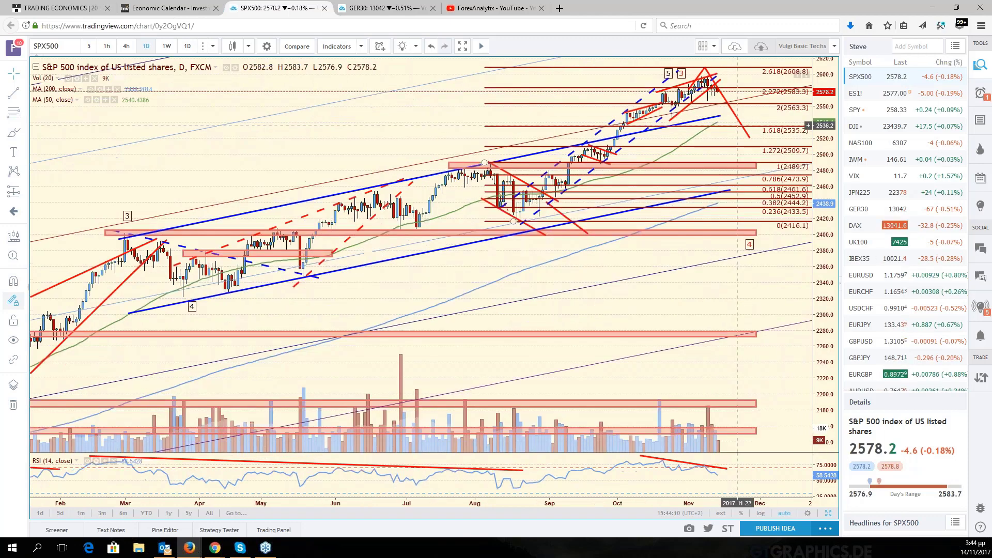
pyautogui.scroll(2, 737, 126)
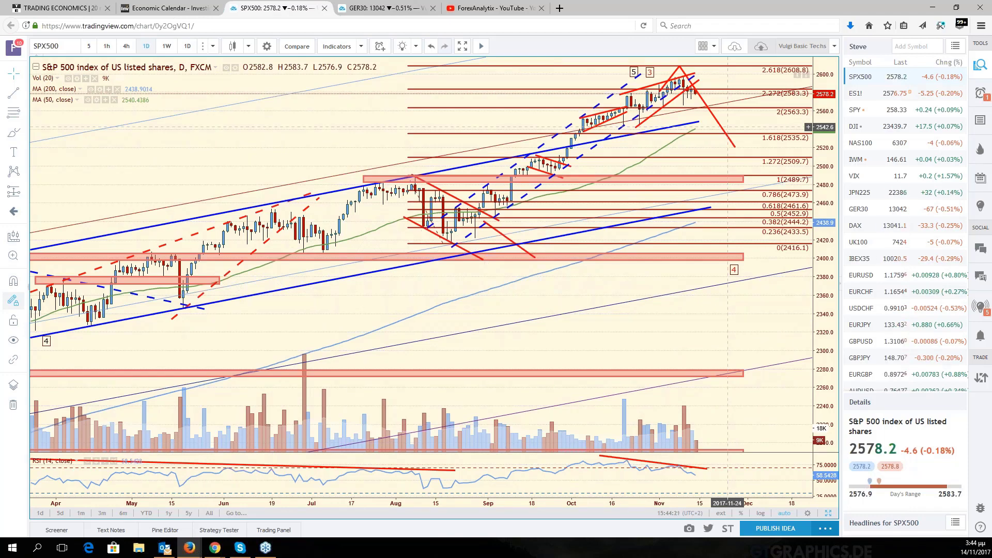
pyautogui.scroll(-2, 723, 126)
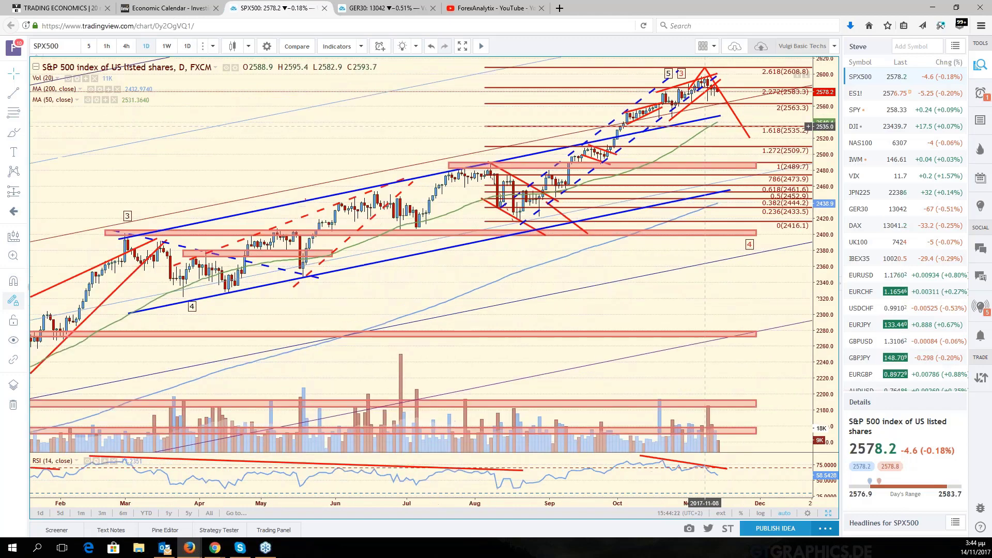
pyautogui.scroll(-1, 705, 126)
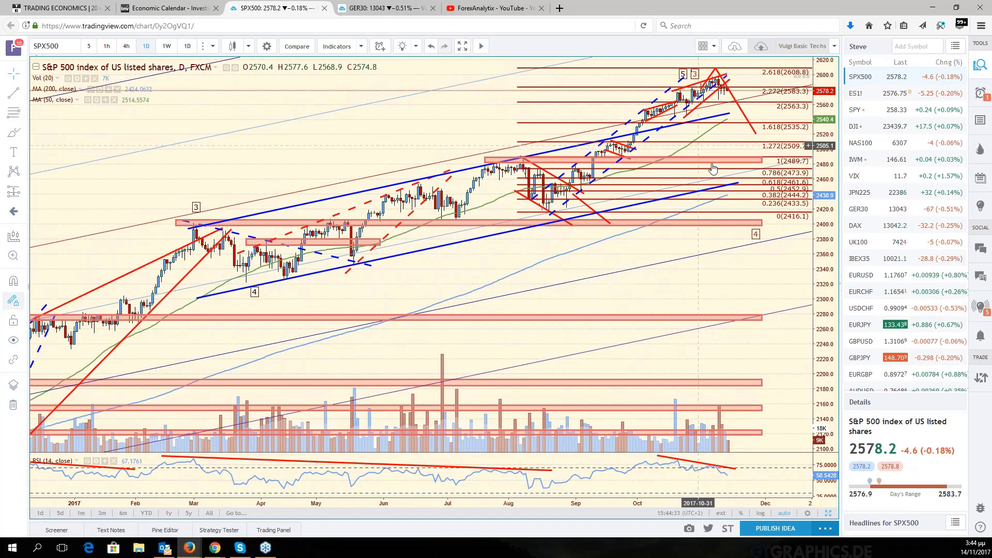
pyautogui.scroll(-1, 712, 168)
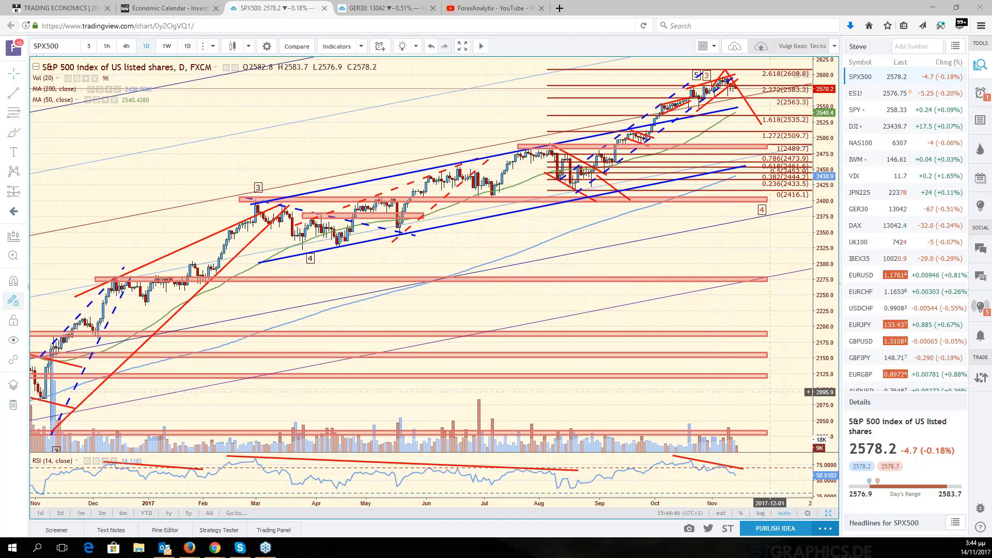
pyautogui.click(766, 197)
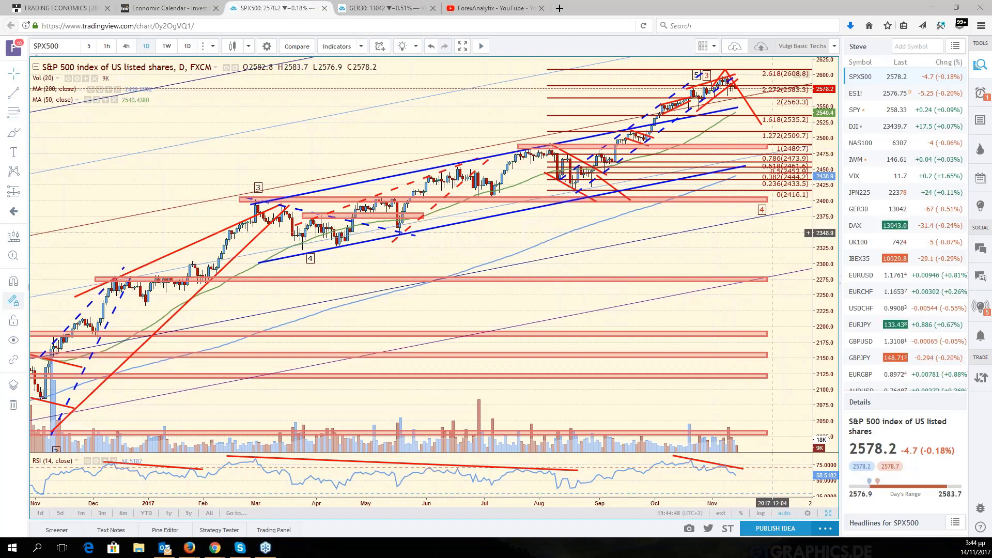
pyautogui.moveTo(772, 233); pyautogui.dragTo(747, 240)
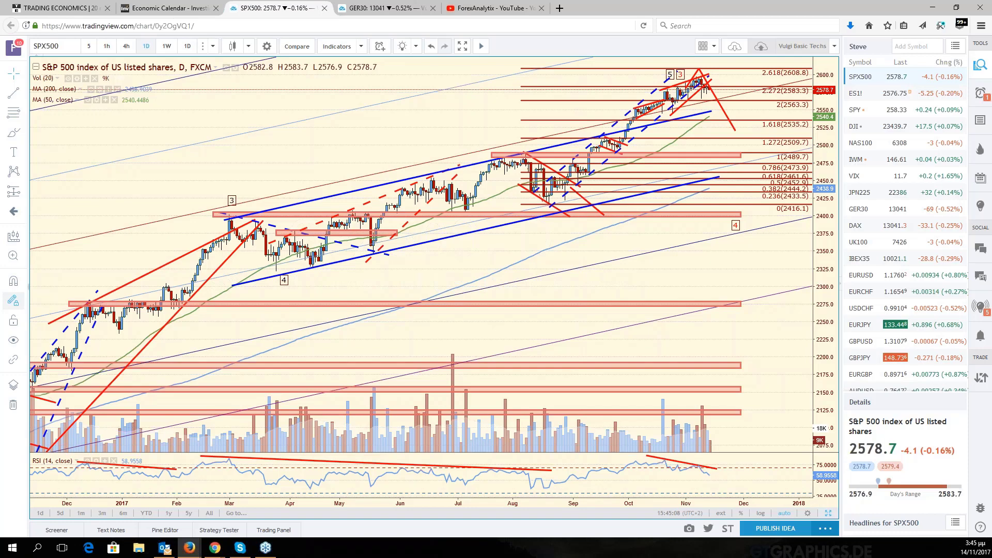
pyautogui.hotkey('alt', 'Tab')
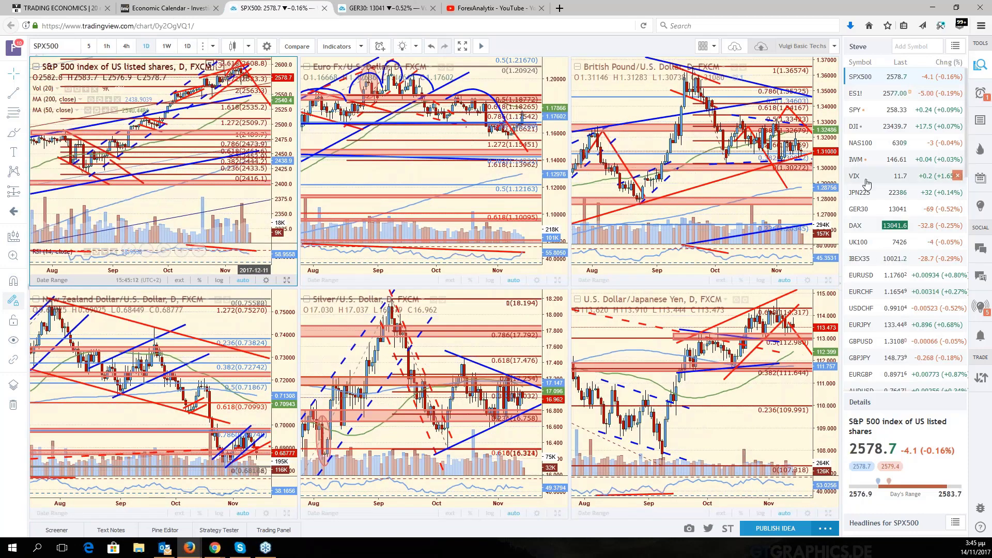
pyautogui.click(862, 212)
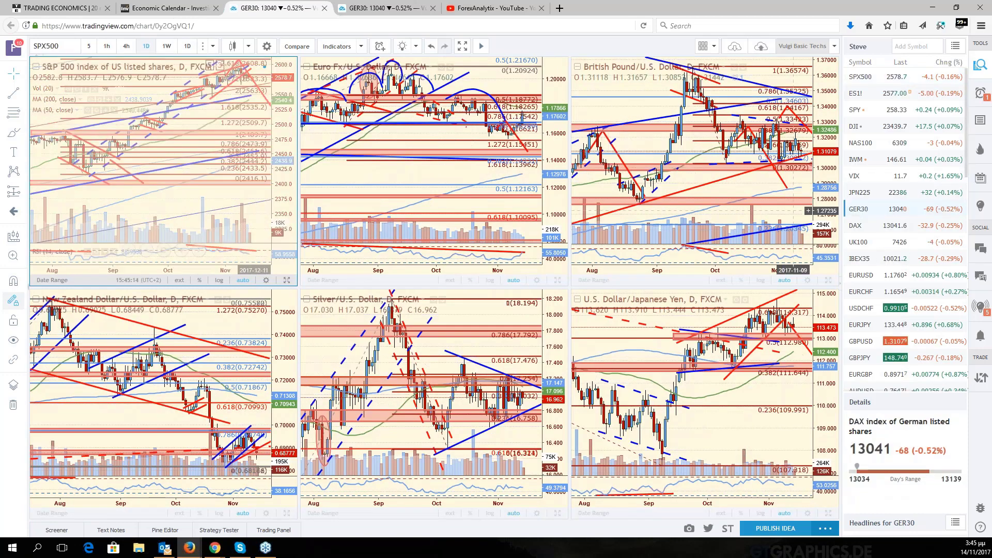
# Maximize the GER30 chart and zoom the time axis to inspect the red 12870–12929 zone
pyautogui.click(287, 280)
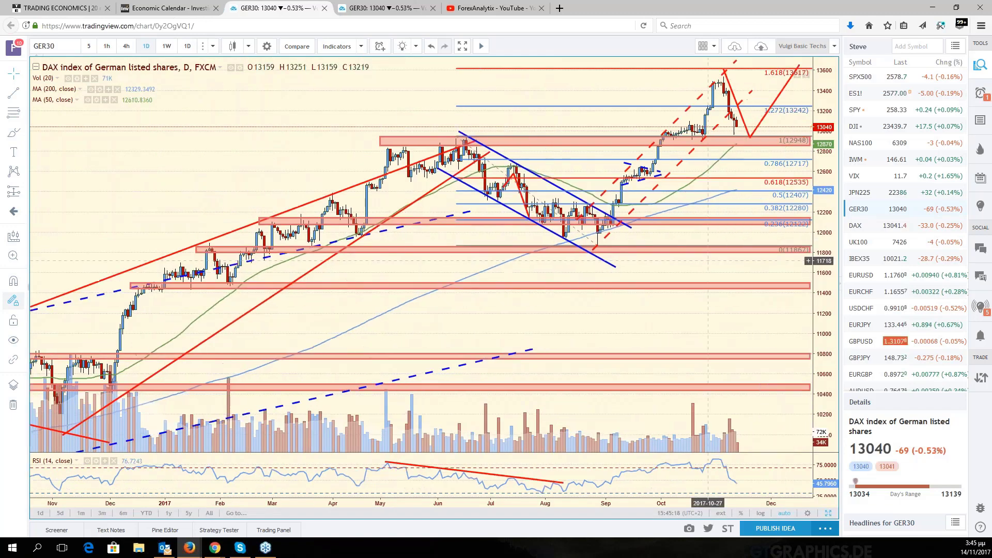
pyautogui.scroll(3, 708, 261)
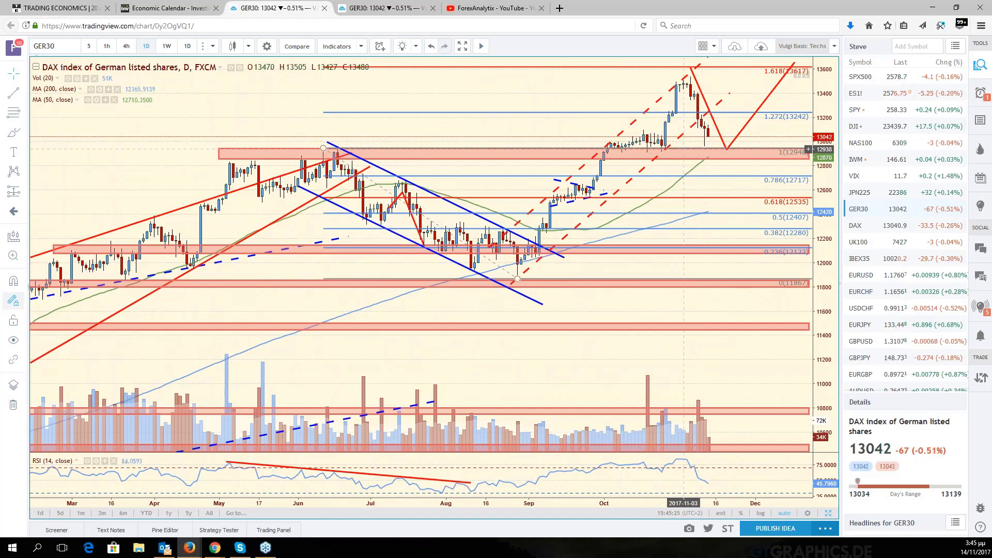
pyautogui.scroll(-3, 683, 149)
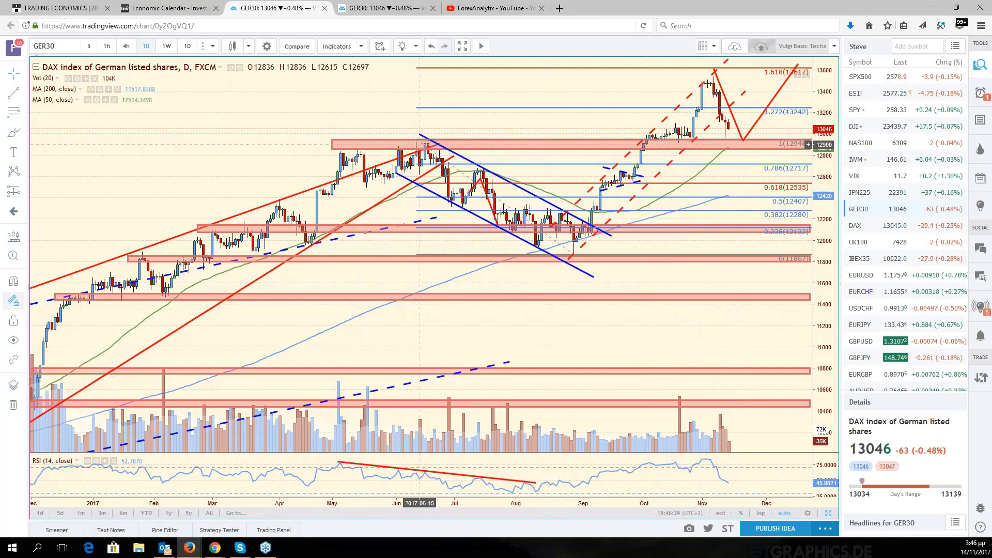
pyautogui.click(393, 146)
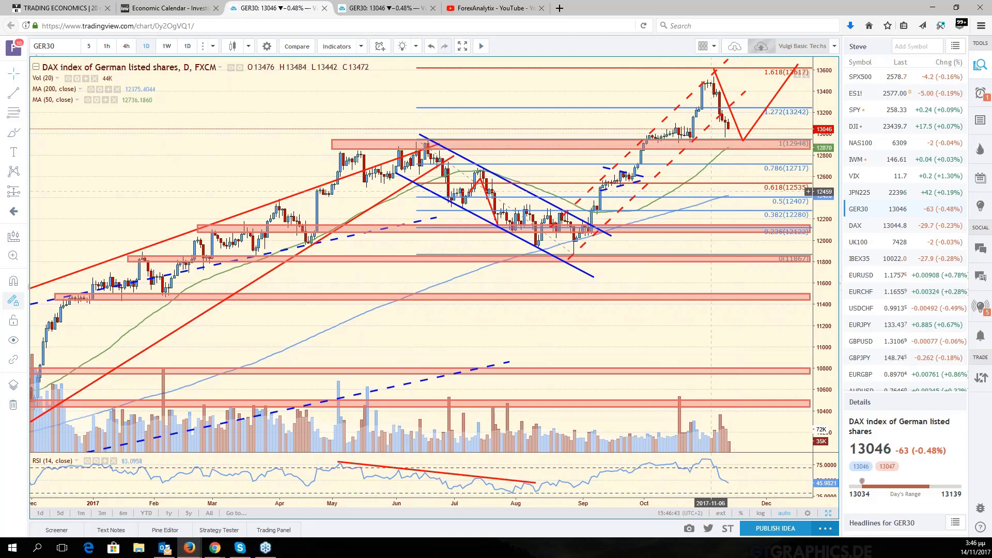
pyautogui.scroll(-3, 711, 192)
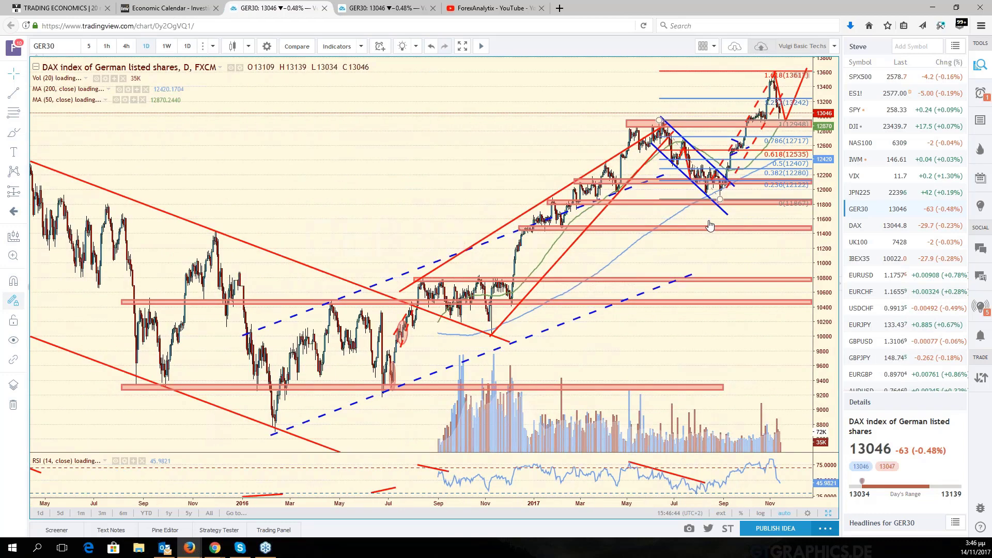
pyautogui.scroll(1, 493, 246)
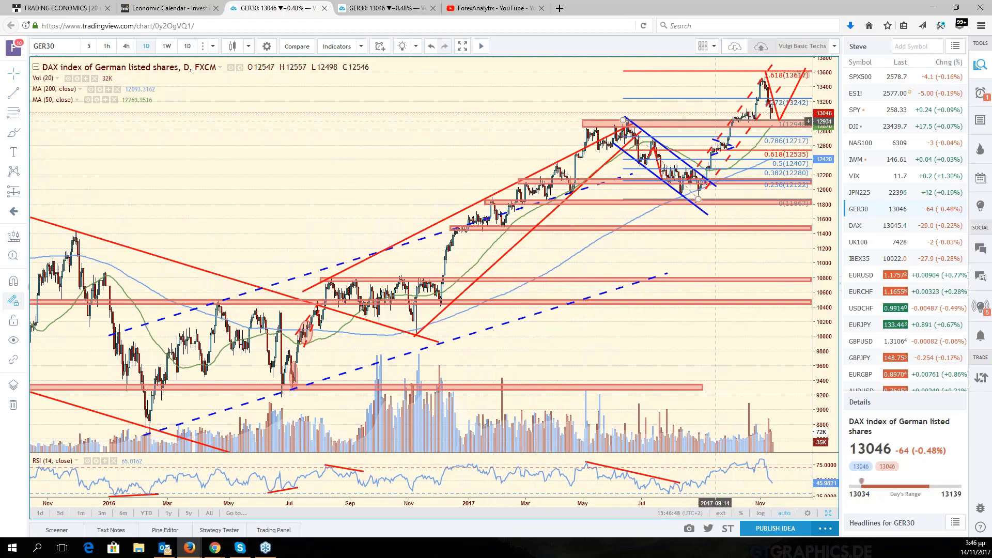
pyautogui.scroll(1, 716, 121)
pyautogui.scroll(1, 716, 121)
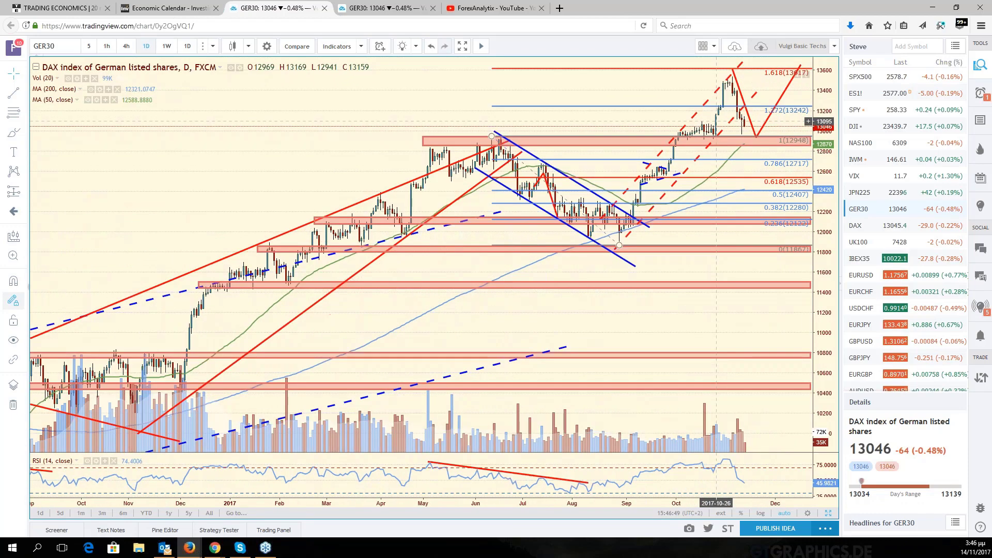
pyautogui.scroll(1, 716, 126)
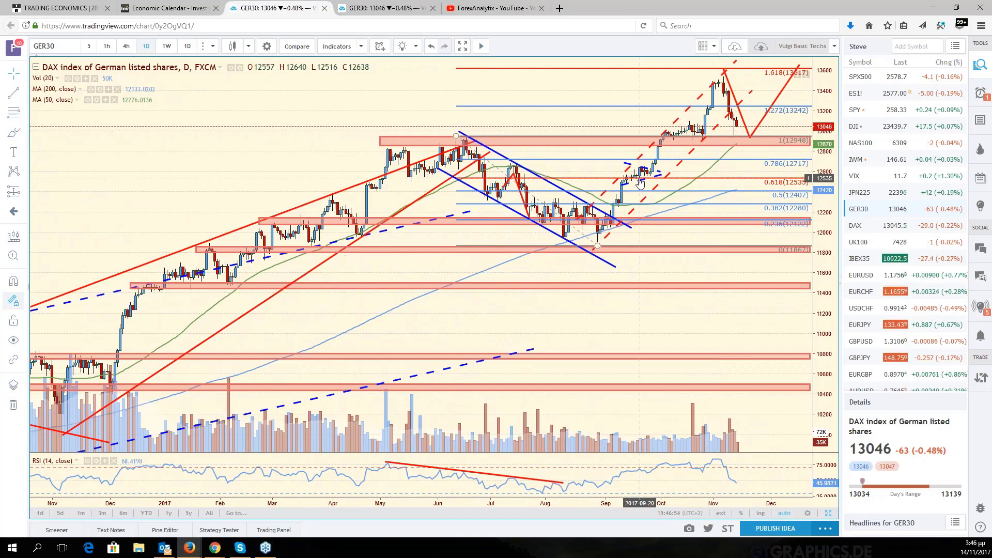
pyautogui.scroll(-2, 640, 183)
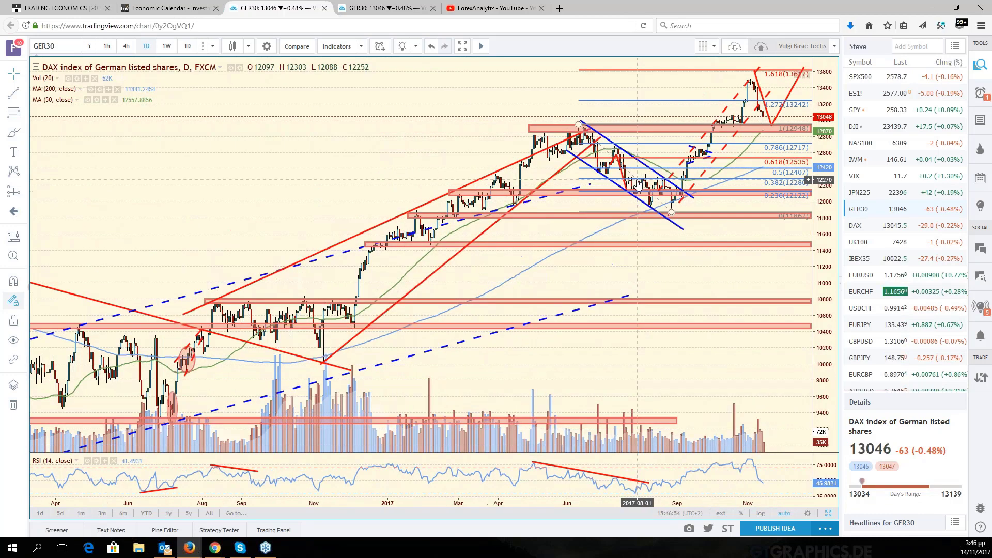
pyautogui.scroll(-2, 637, 181)
pyautogui.scroll(3, 637, 183)
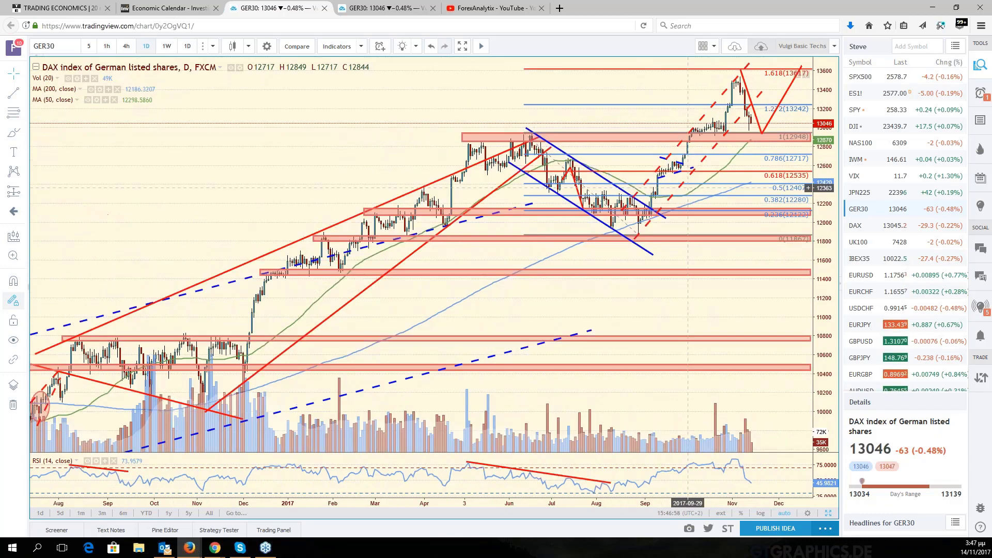
pyautogui.scroll(1, 688, 188)
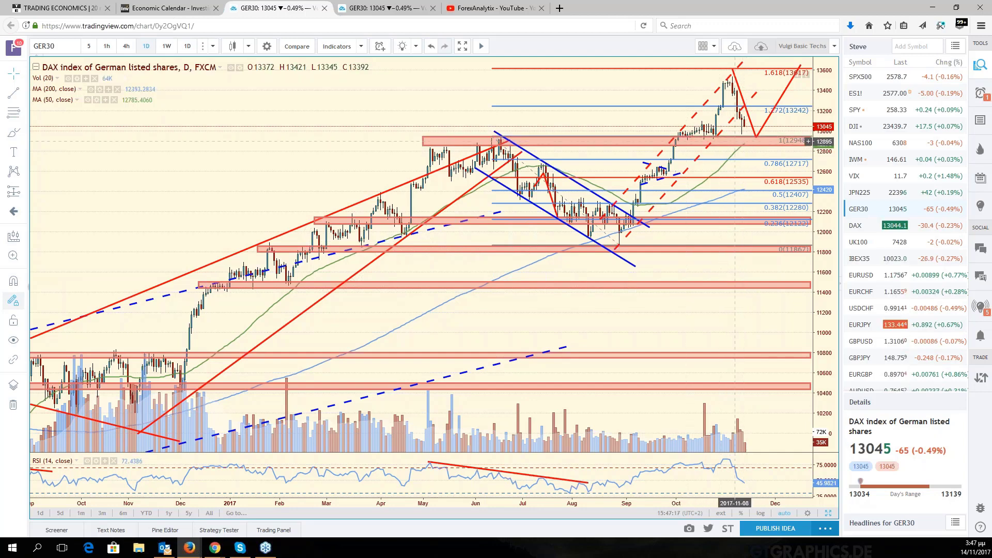
pyautogui.scroll(2, 741, 145)
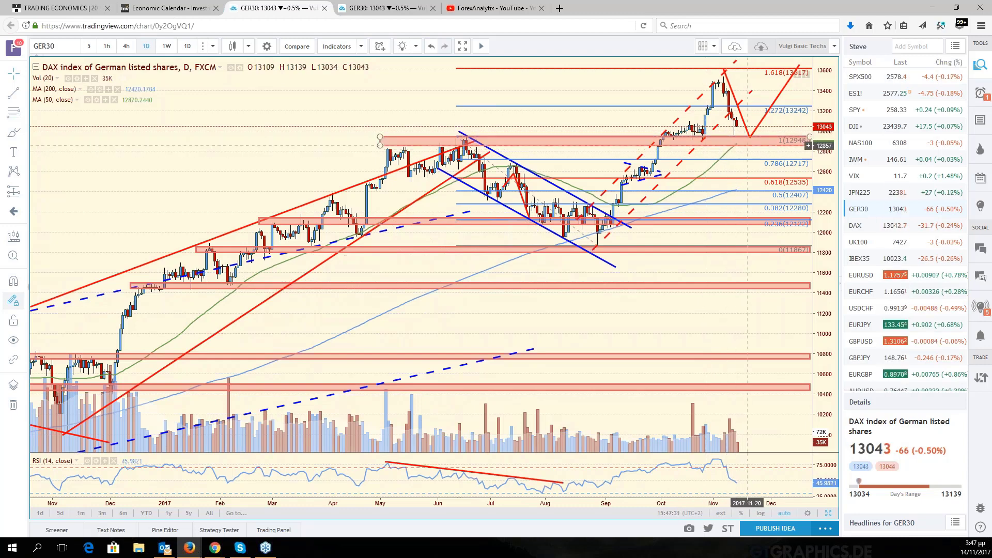
# Complete the downward DAX projection line and change the path colour to red
pyautogui.moveTo(722, 154)
pyautogui.mouseDown()
pyautogui.moveTo(678, 155)
pyautogui.moveTo(722, 196)
pyautogui.mouseUp()
pyautogui.click(688, 147)
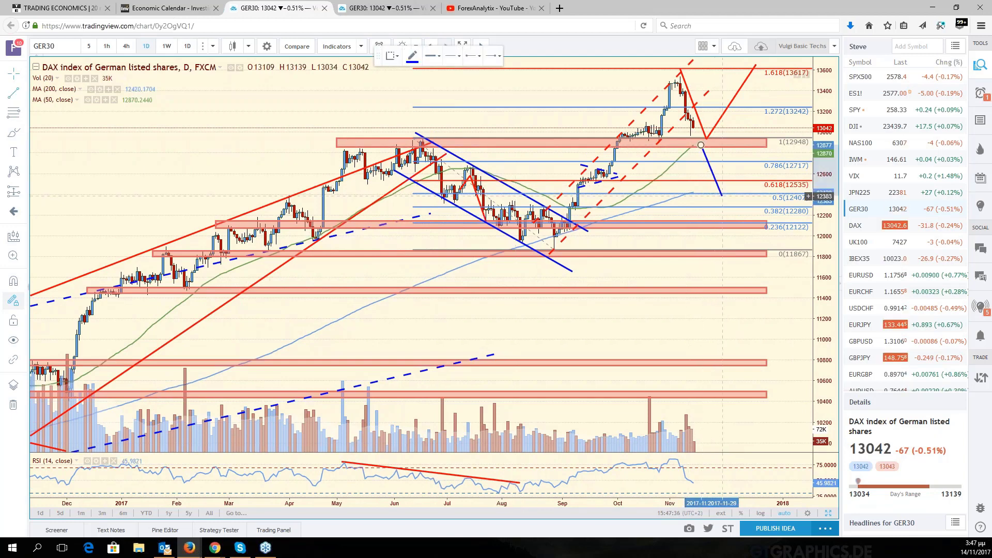
pyautogui.click(412, 55)
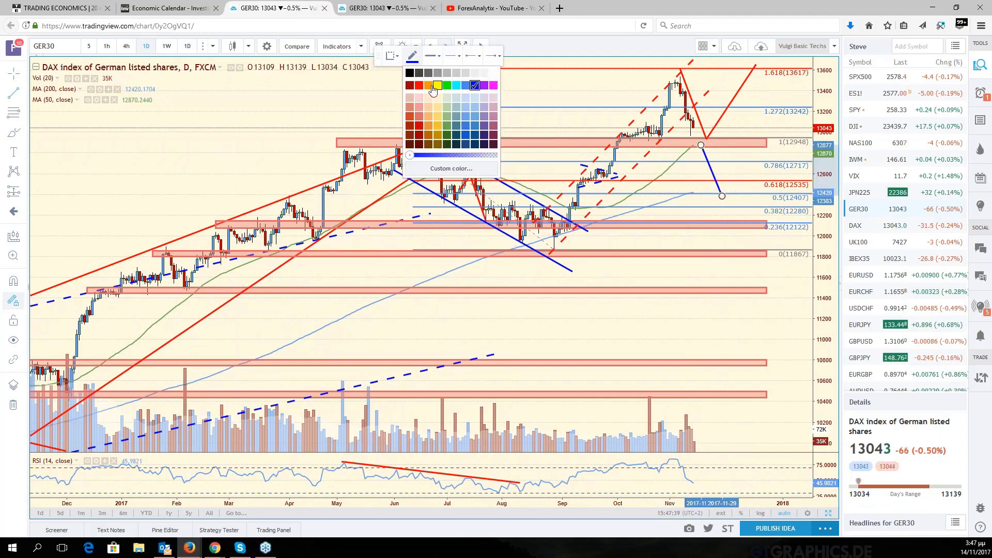
pyautogui.click(410, 86)
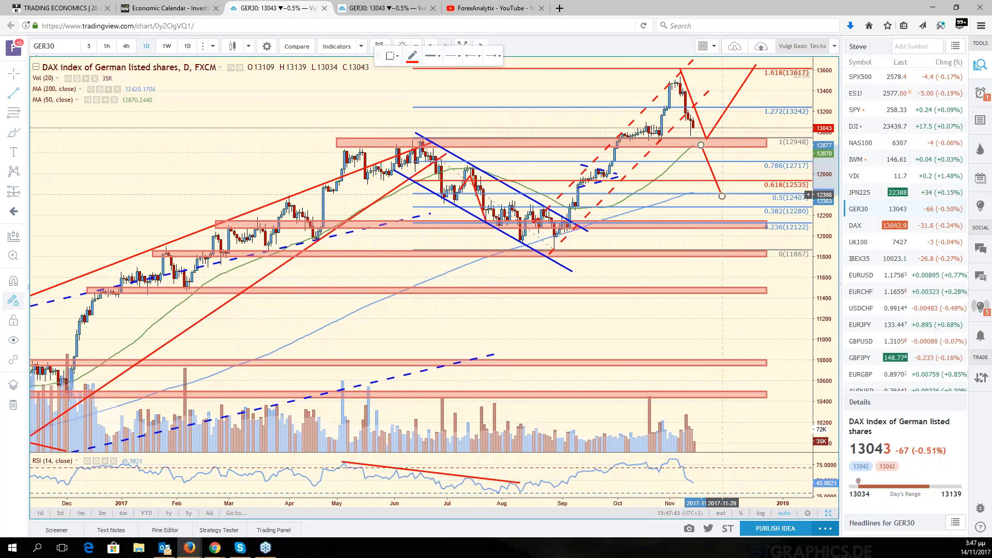
# Draw a red zigzag path back up to the 1 level and down to 11867
pyautogui.click(722, 195)
pyautogui.click(754, 146)
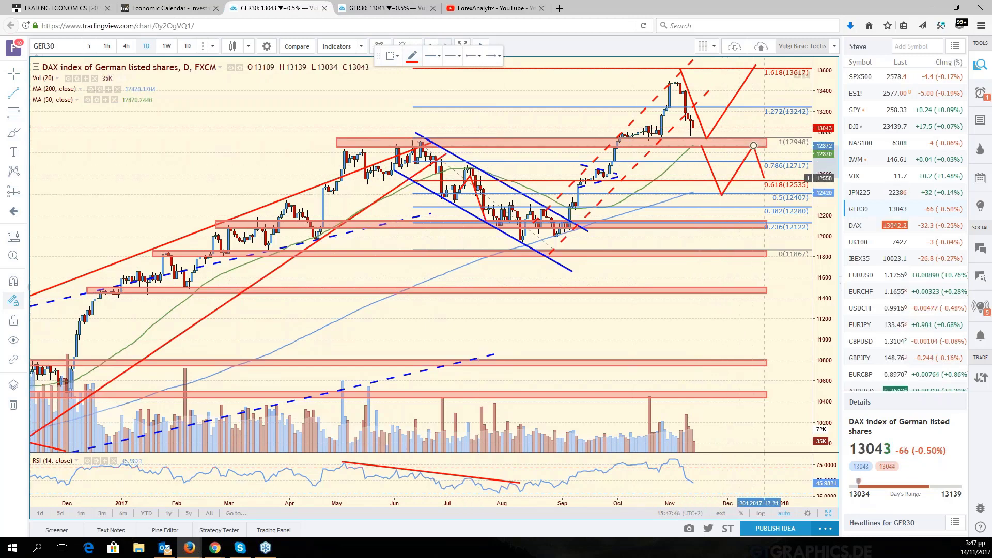
pyautogui.click(790, 228)
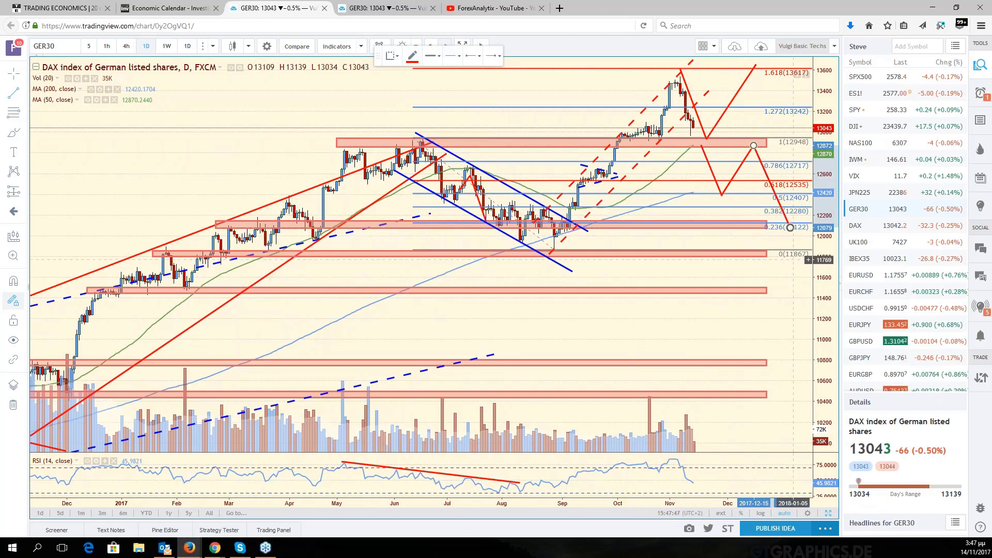
pyautogui.click(790, 228)
pyautogui.moveTo(791, 228); pyautogui.dragTo(798, 252)
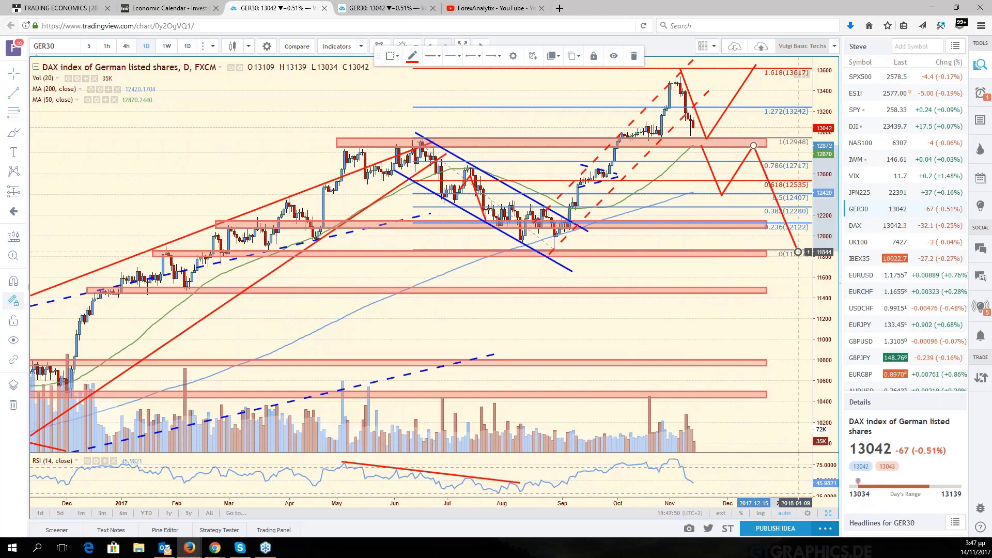
pyautogui.click(809, 289)
pyautogui.hscroll(2, 809, 289)
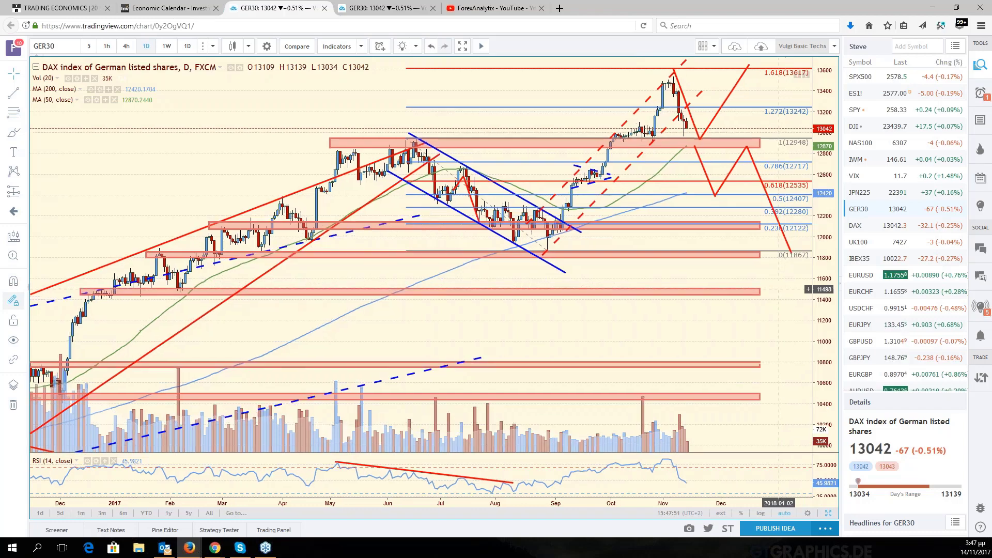
pyautogui.hscroll(3, 809, 290)
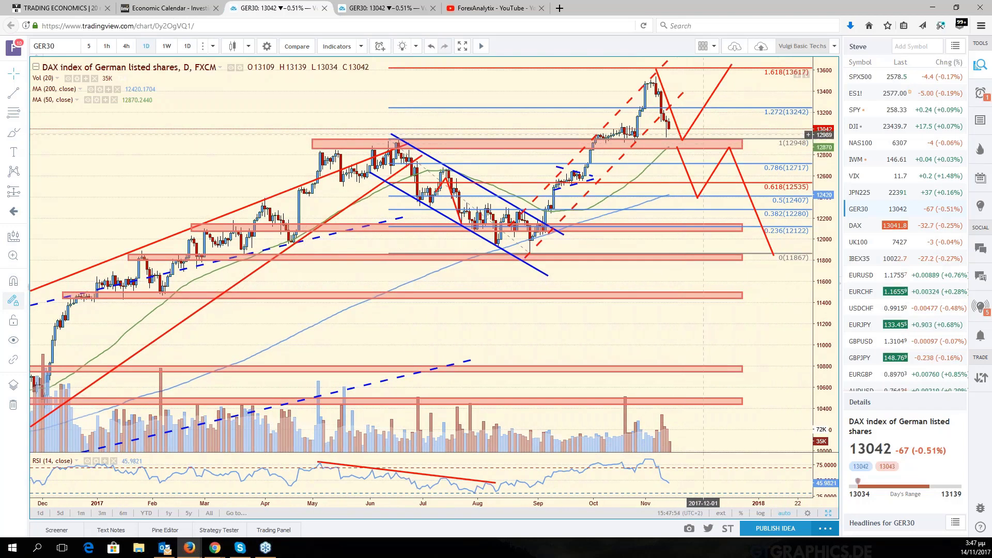
pyautogui.moveTo(720, 128); pyautogui.dragTo(821, 129)
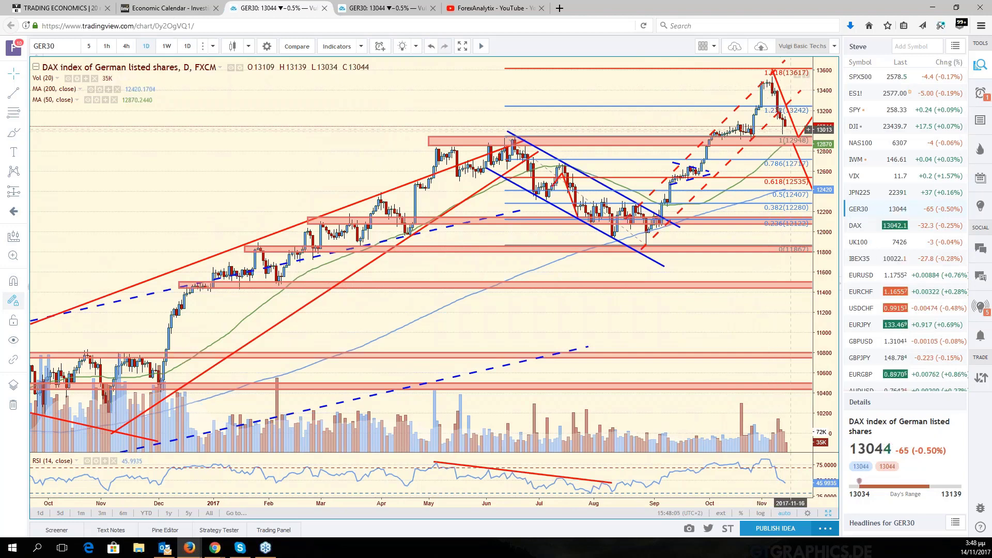
# Load UK100 and box the FTSE 100 highs near 7598 from May to November
pyautogui.click(861, 248)
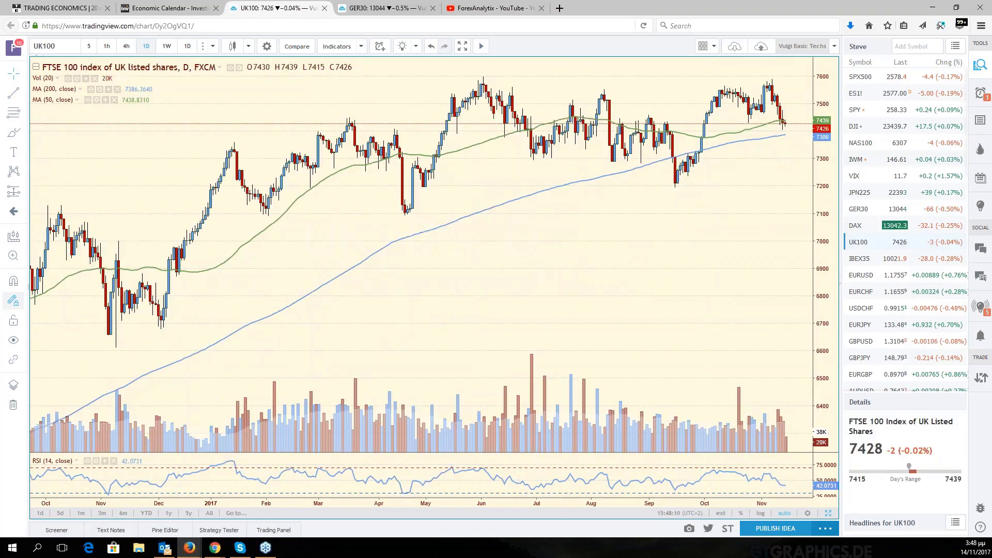
pyautogui.moveTo(765, 191); pyautogui.dragTo(685, 89)
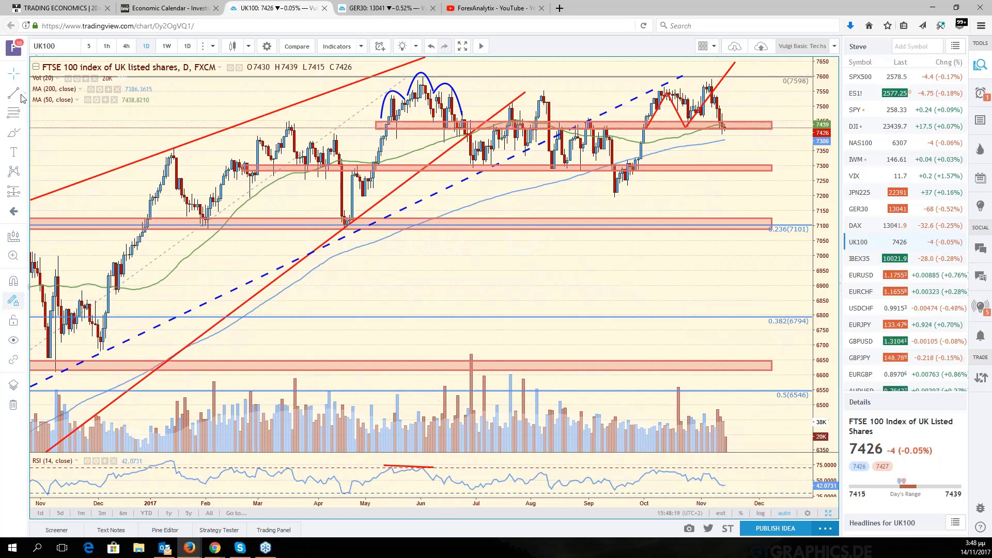
pyautogui.click(24, 133)
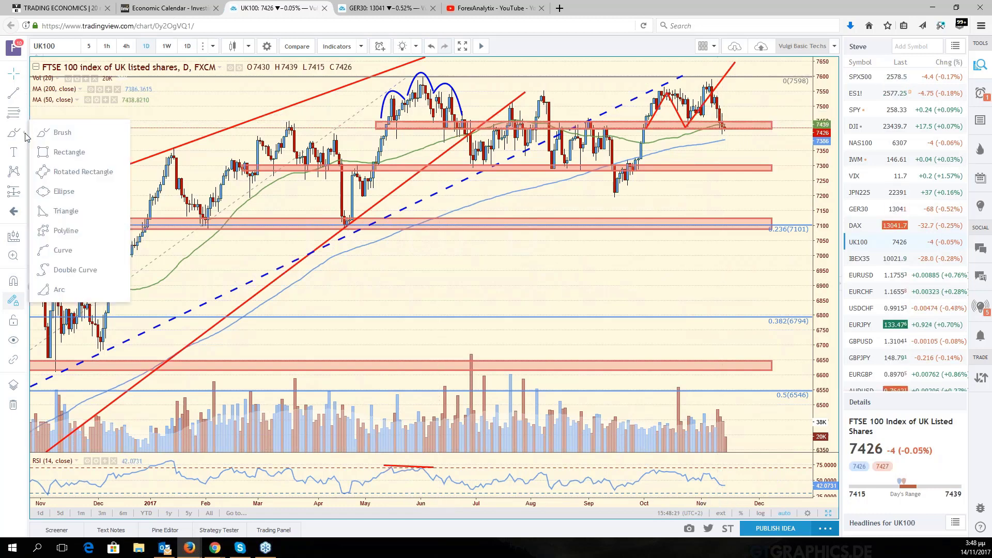
pyautogui.click(62, 152)
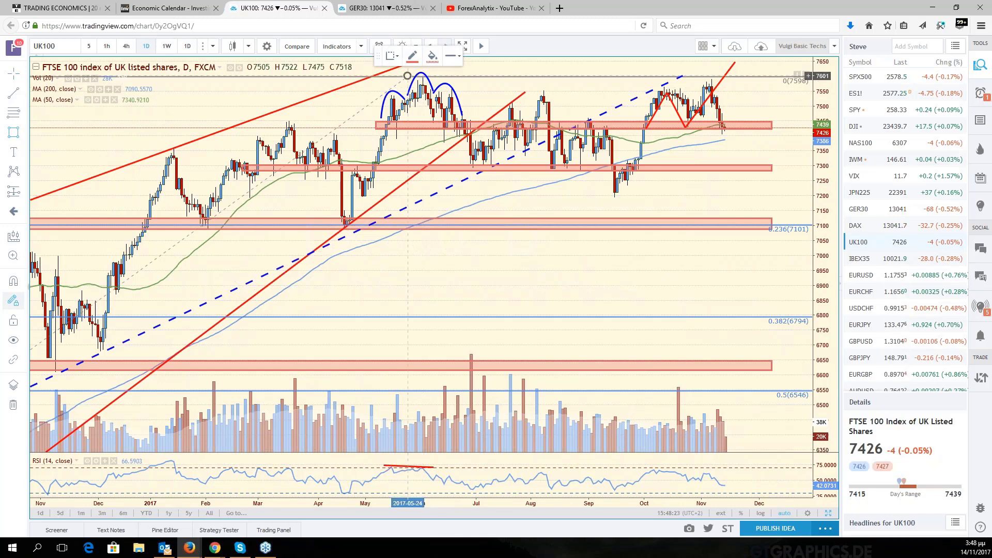
pyautogui.click(407, 78)
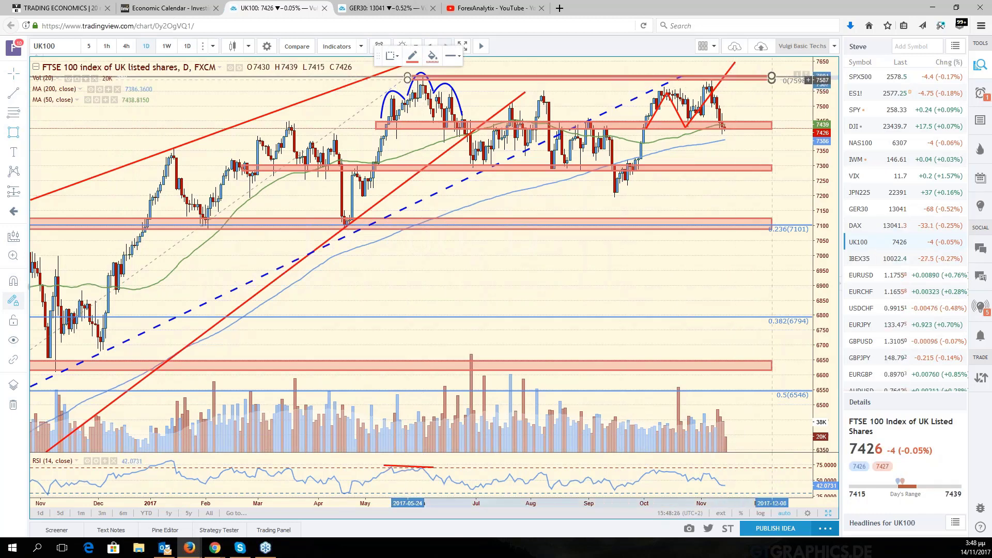
pyautogui.click(772, 81)
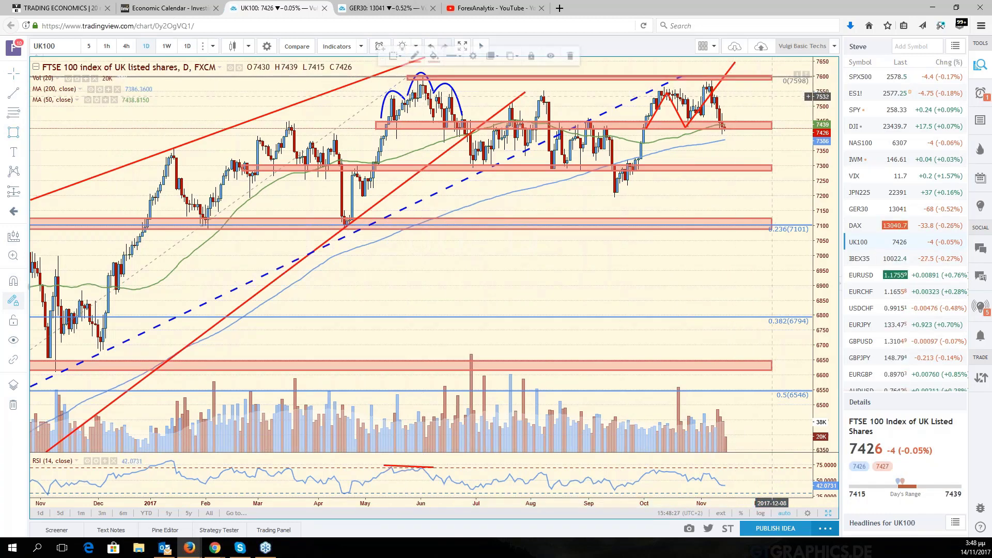
# Draw a red trend line down toward 7300, then switch to the six-chart layout
pyautogui.click(17, 97)
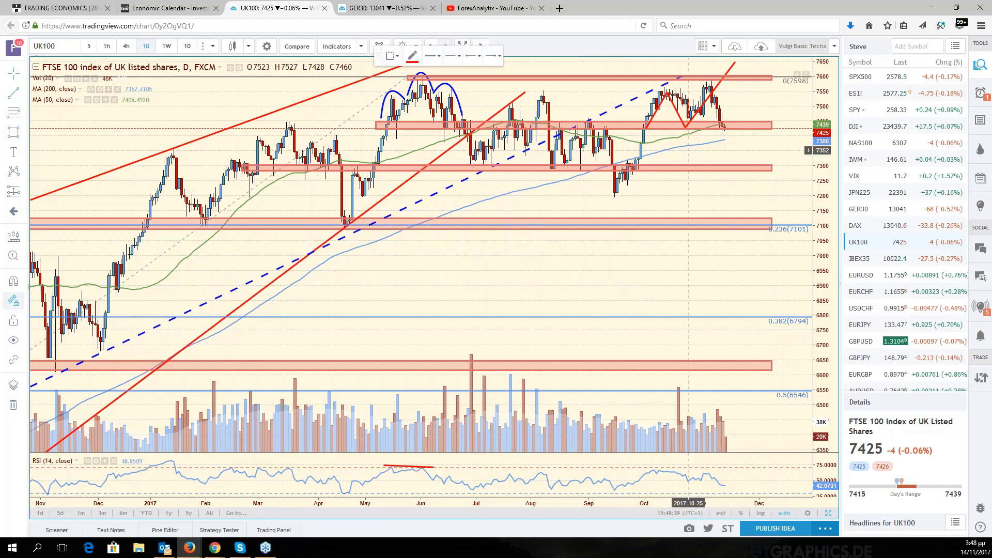
pyautogui.click(727, 132)
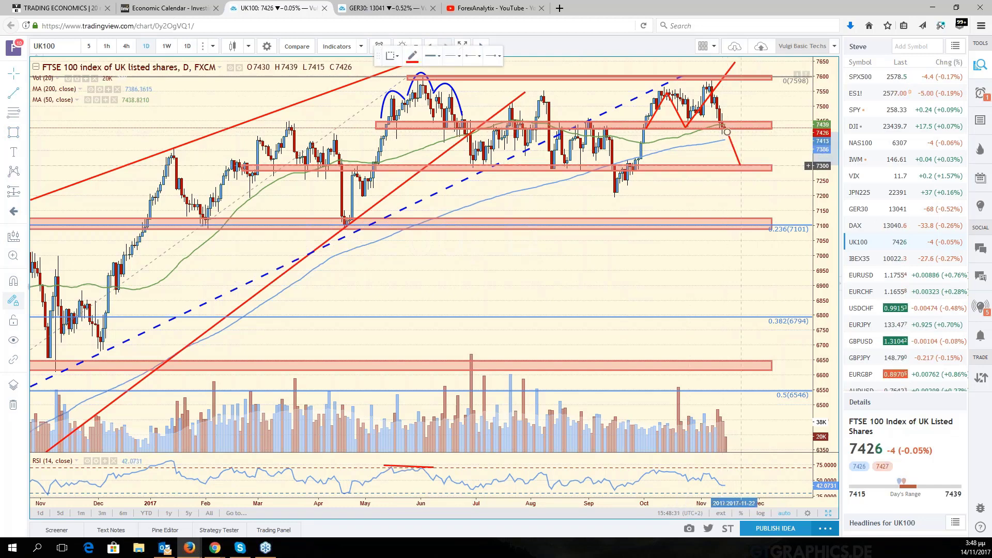
pyautogui.click(741, 167)
pyautogui.click(743, 155)
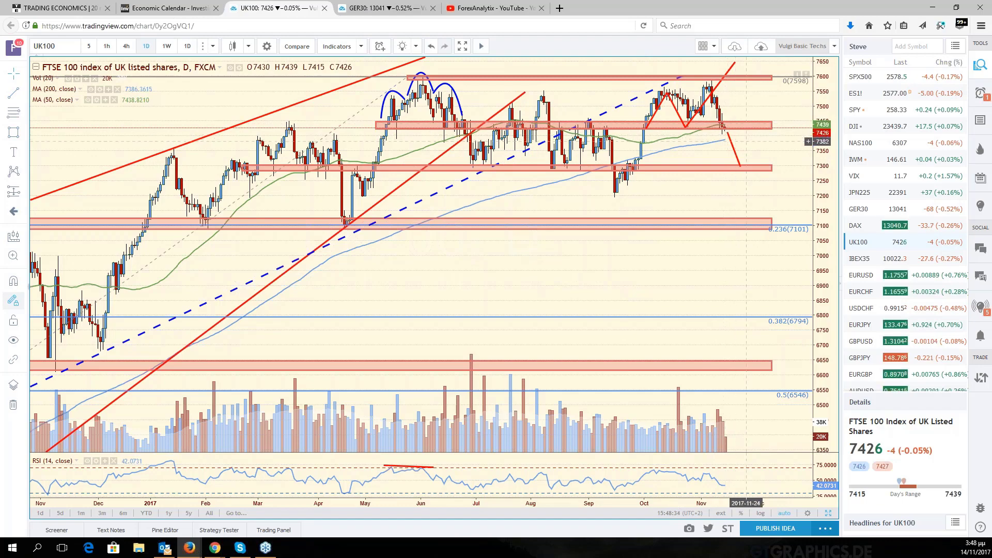
pyautogui.moveTo(746, 141); pyautogui.dragTo(794, 148)
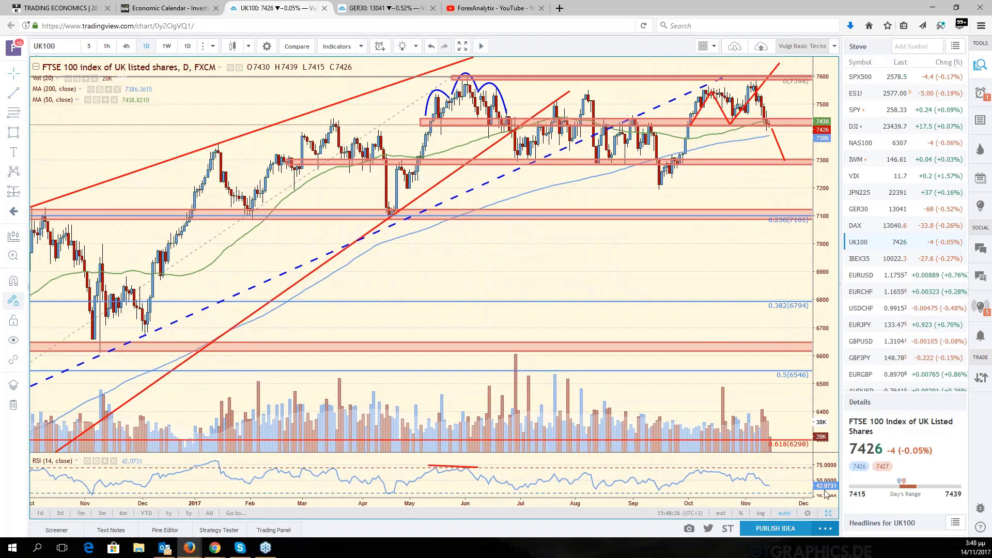
pyautogui.click(828, 513)
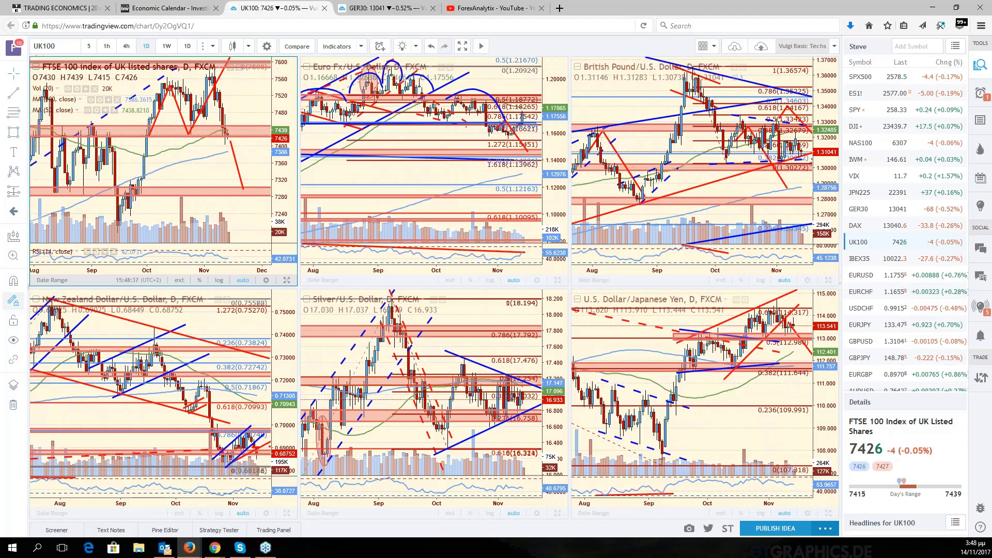
pyautogui.click(760, 187)
pyautogui.scroll(3, 759, 187)
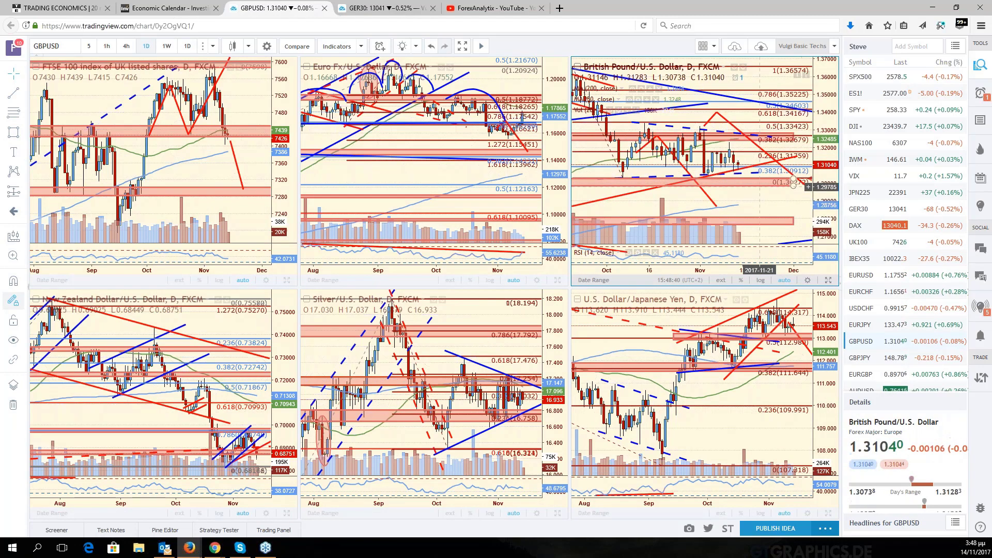
pyautogui.scroll(-4, 759, 187)
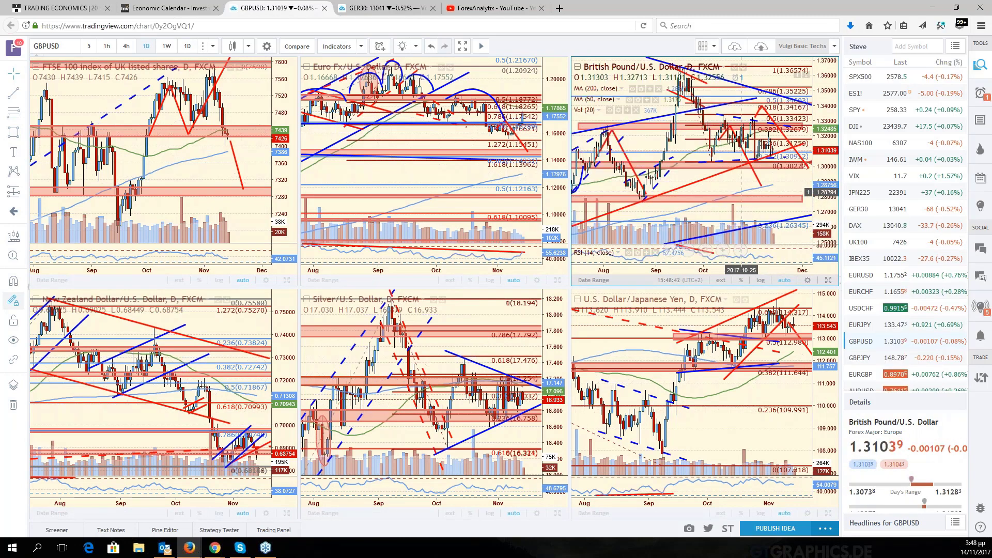
pyautogui.scroll(2, 742, 192)
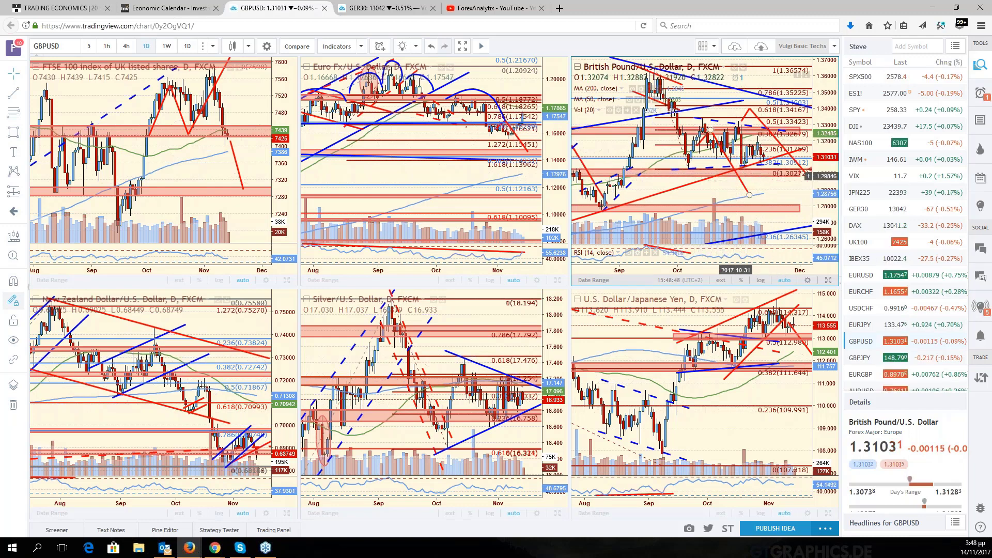
pyautogui.scroll(-3, 736, 176)
pyautogui.scroll(3, 739, 175)
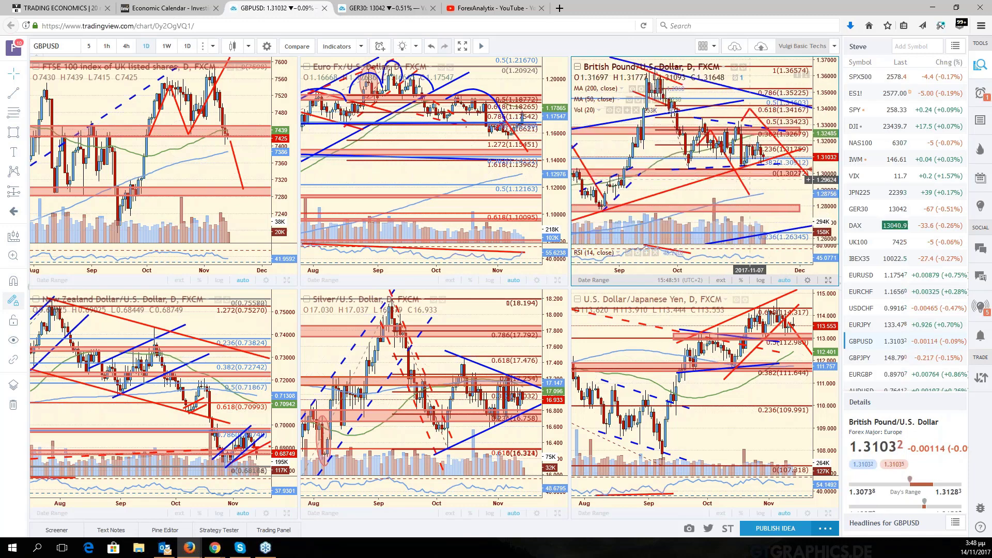
pyautogui.click(828, 280)
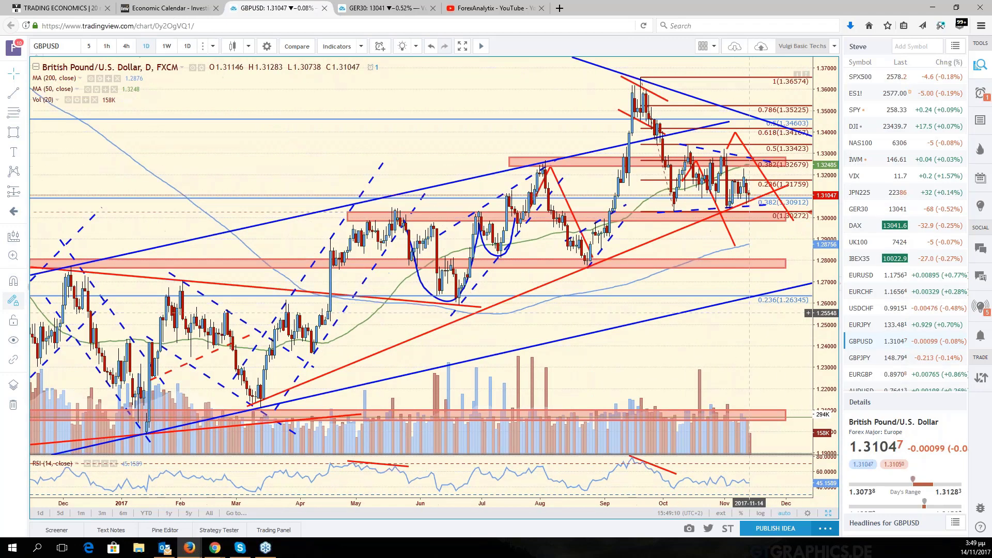
pyautogui.scroll(1, 754, 297)
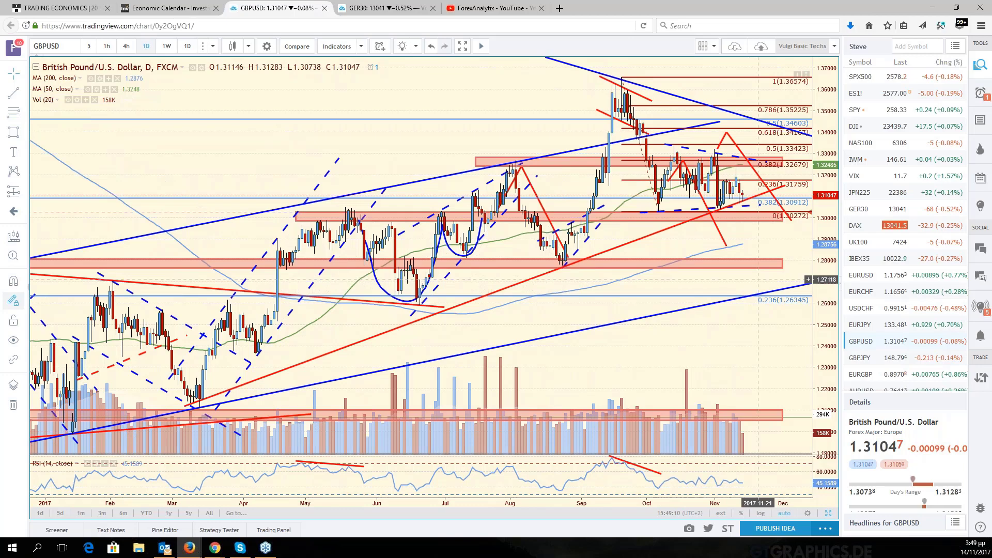
pyautogui.moveTo(758, 280); pyautogui.dragTo(800, 254)
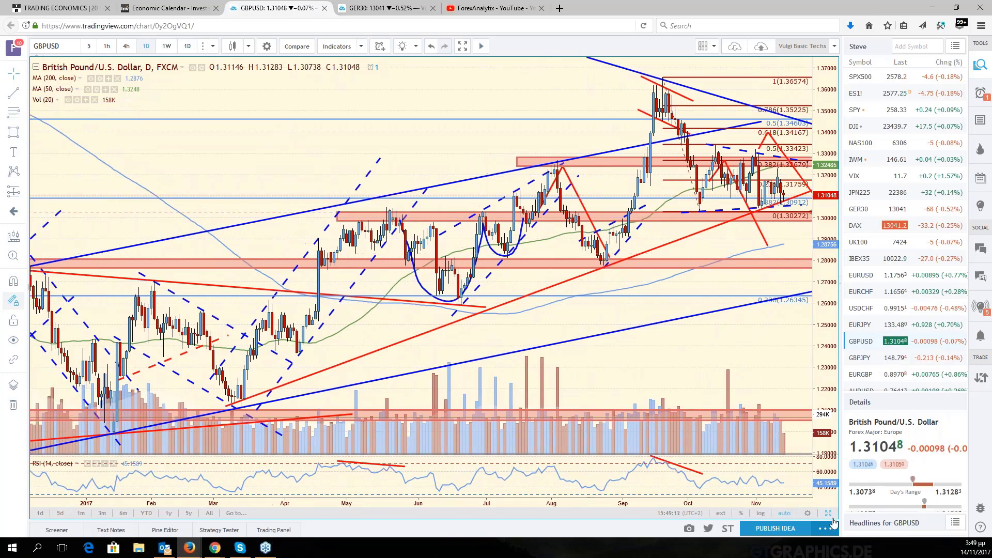
pyautogui.click(829, 515)
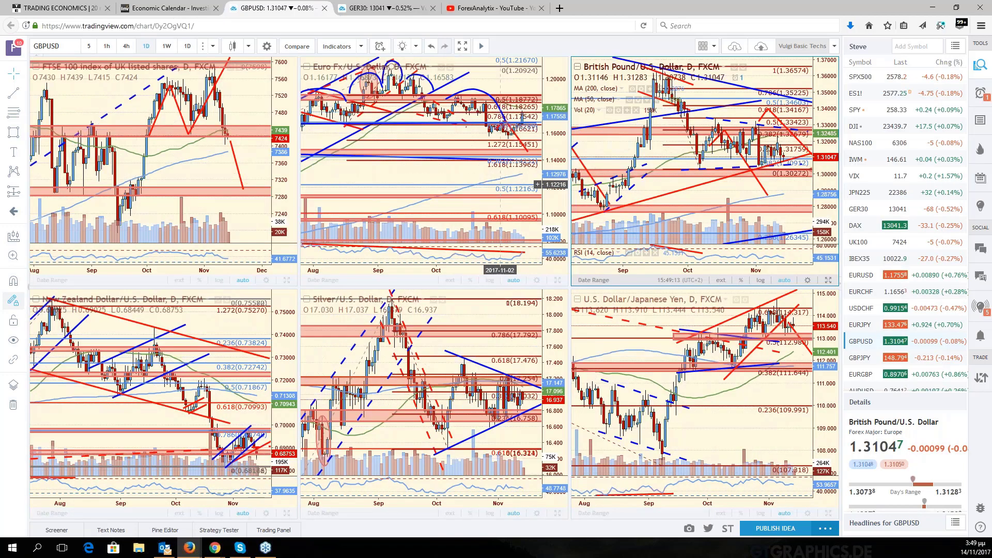
# Load EURGBP into the EURUSD pane and maximize that chart to full size
pyautogui.click(434, 171)
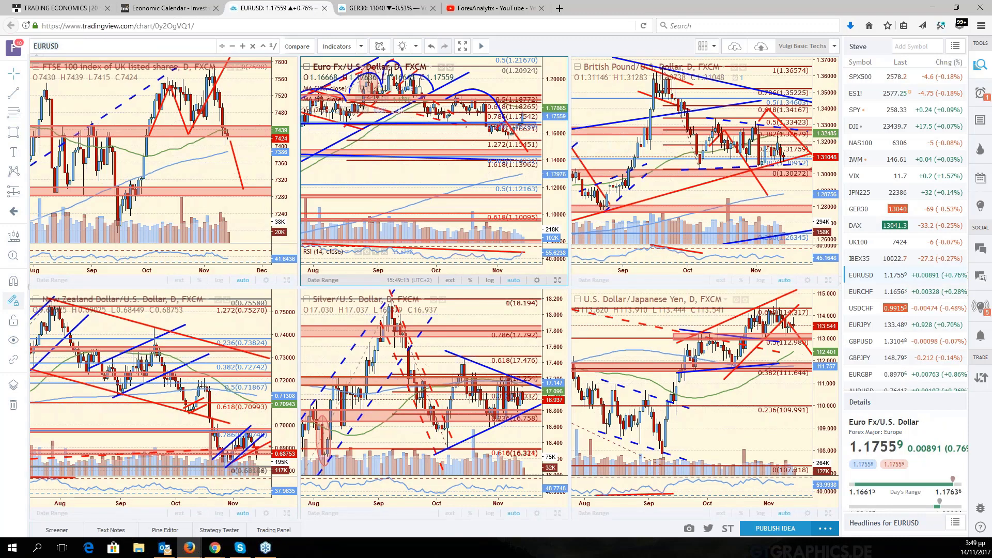
pyautogui.click(860, 375)
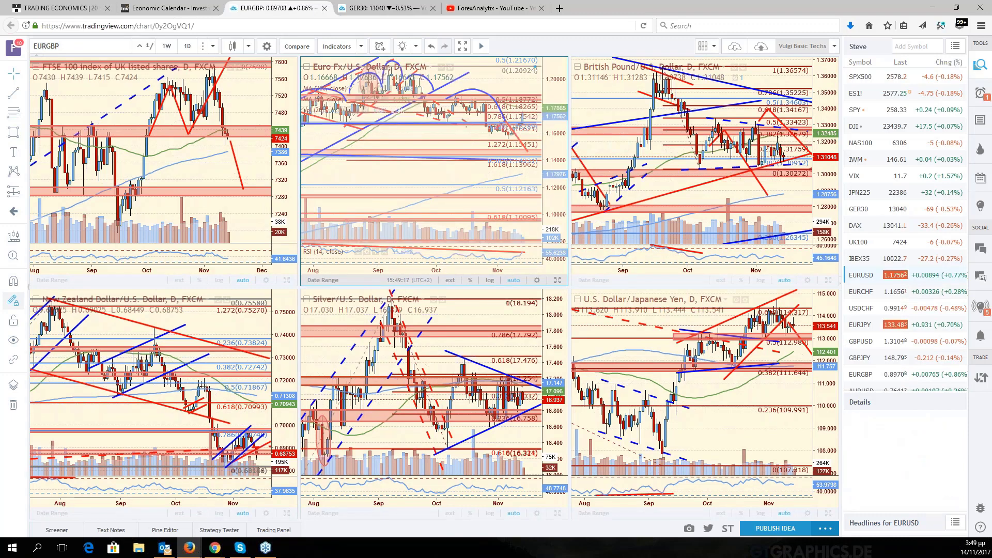
pyautogui.click(558, 281)
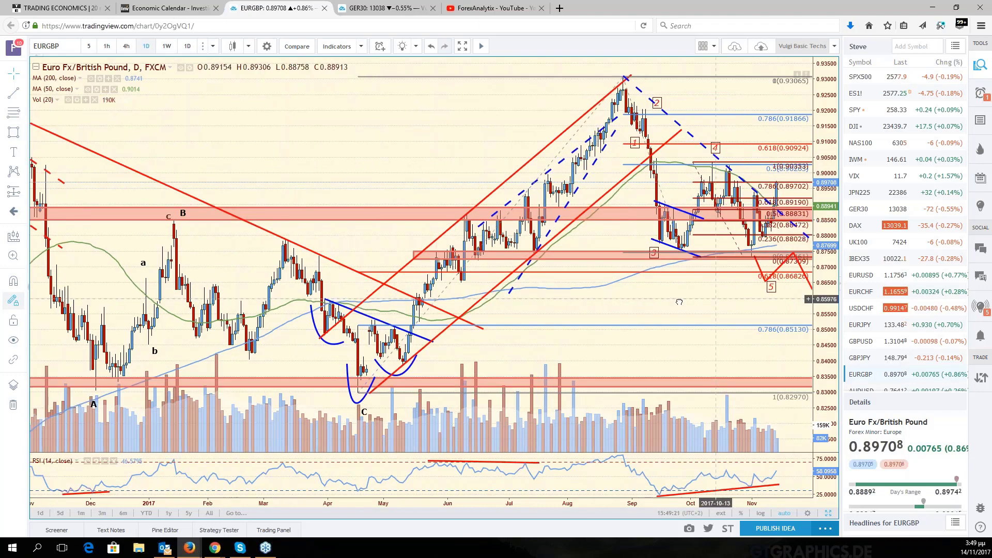
pyautogui.moveTo(679, 302); pyautogui.dragTo(601, 302)
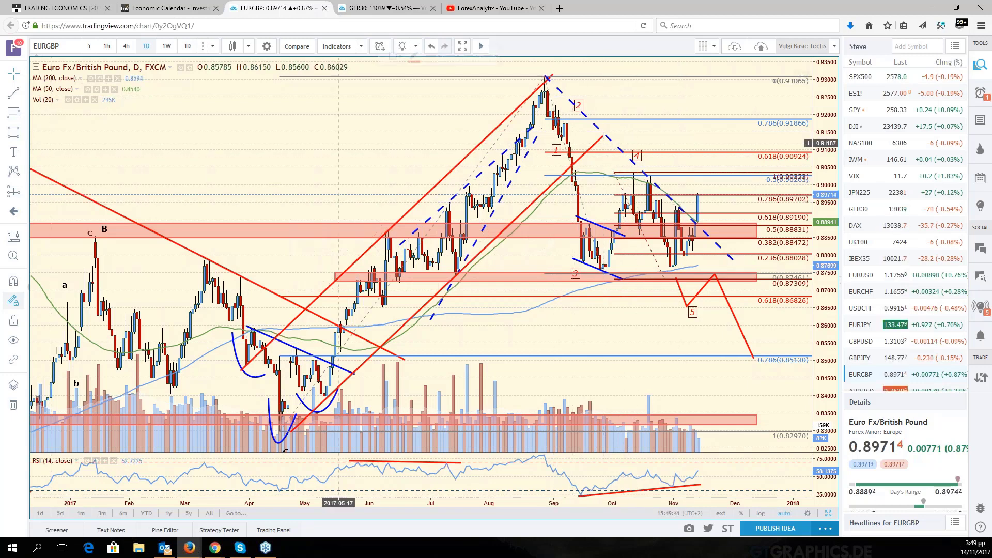
# Draw a red path dipping to the 0.5 level and rallying above 0.91, deleting the old wave-5 path
pyautogui.click(720, 224)
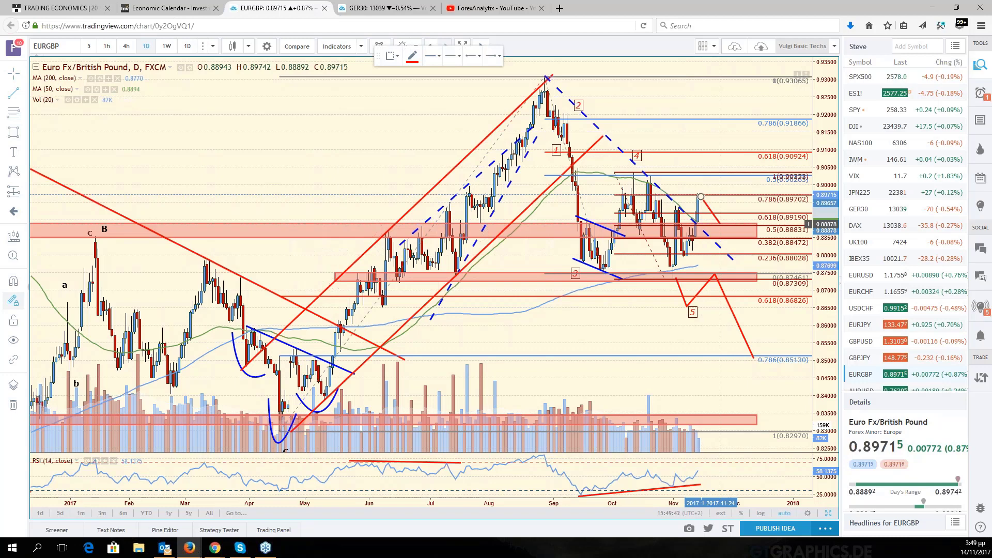
pyautogui.click(726, 229)
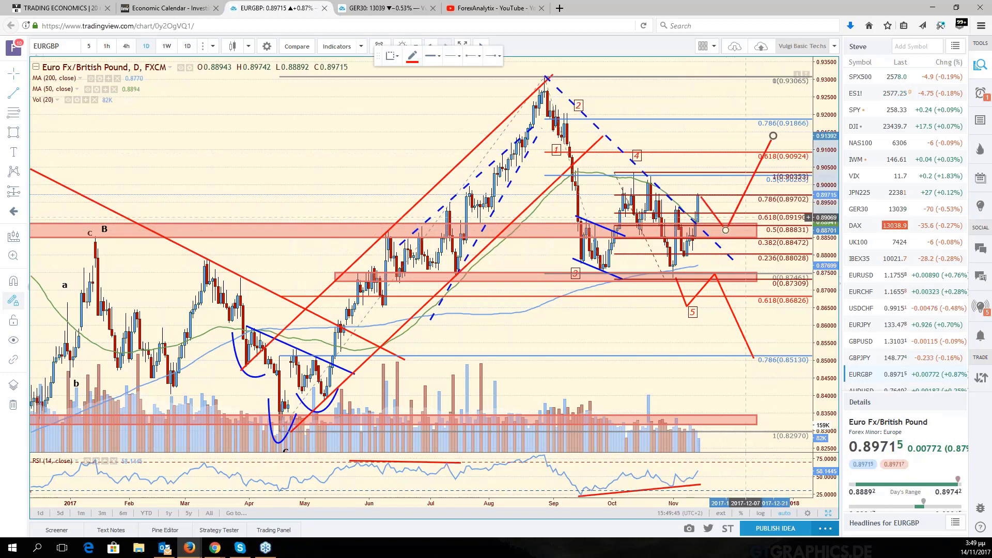
pyautogui.doubleClick(773, 135)
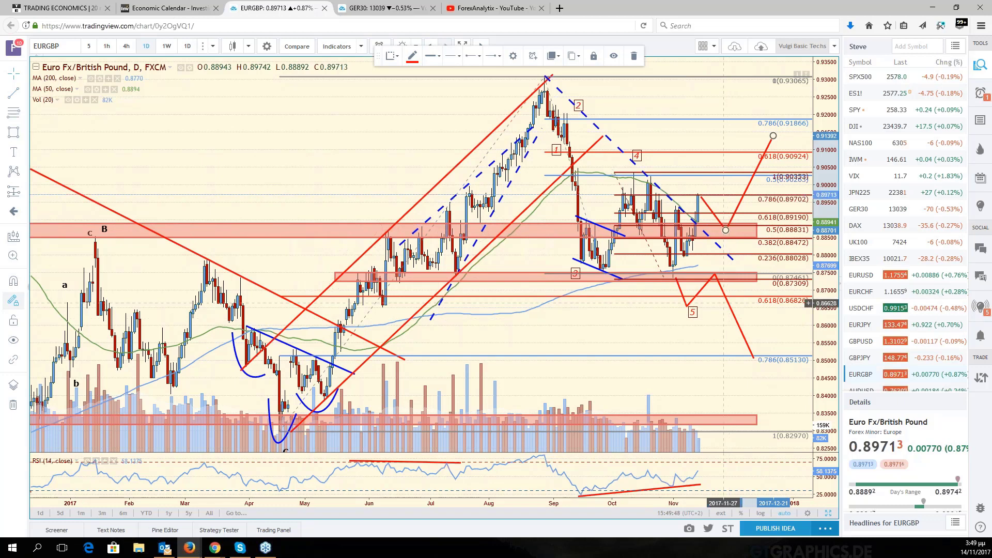
pyautogui.click(701, 290)
pyautogui.press('Delete')
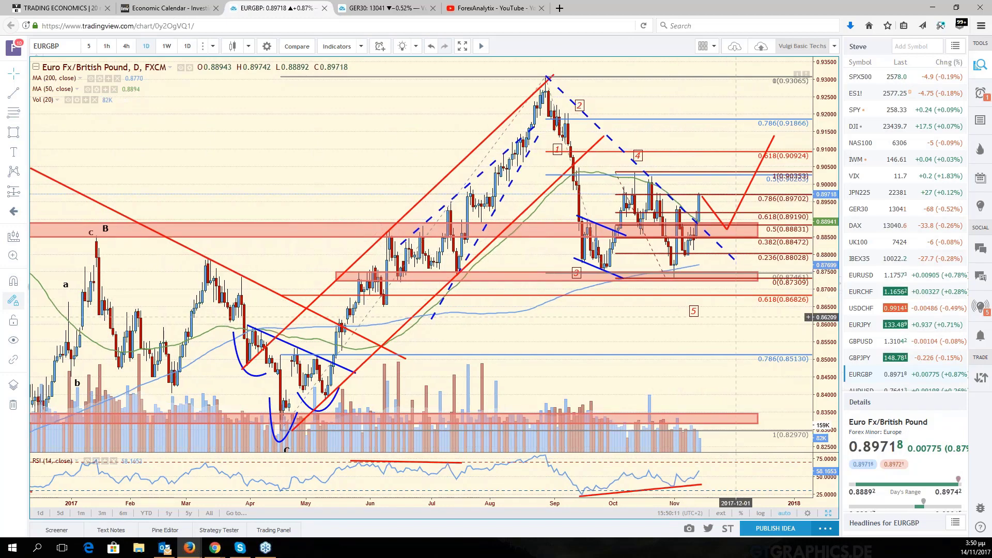
# Zoom the EURGBP chart out to show price history back to early 2016
pyautogui.moveTo(736, 318); pyautogui.dragTo(741, 321)
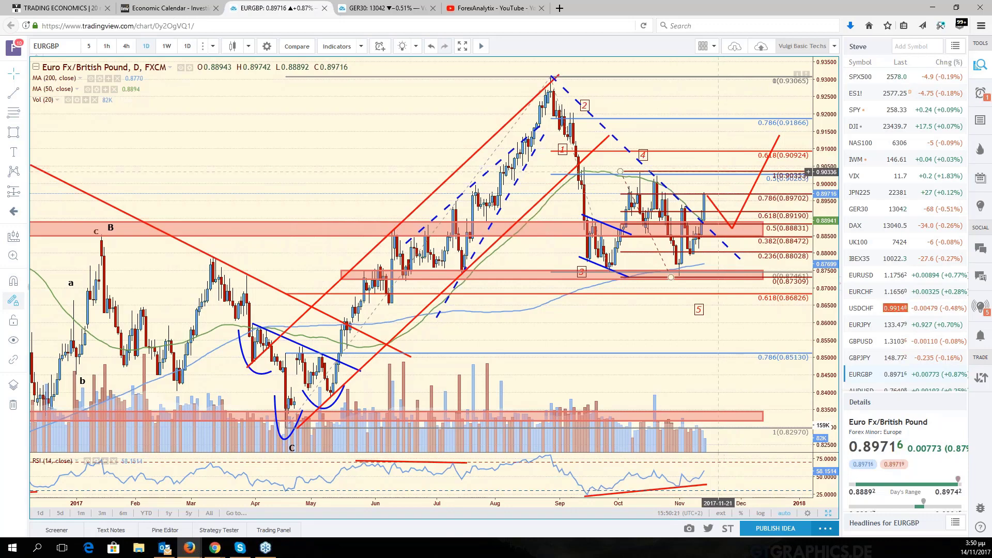
pyautogui.scroll(-3, 601, 280)
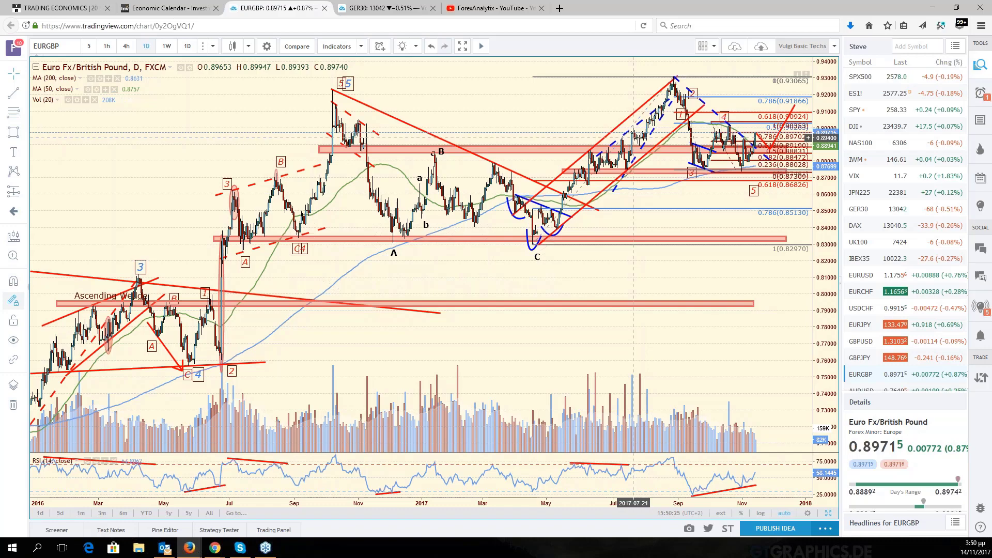
# Zoom the EURGBP chart back in so the time axis spans 2017 to 2018
pyautogui.scroll(1, 634, 138)
pyautogui.scroll(2, 685, 186)
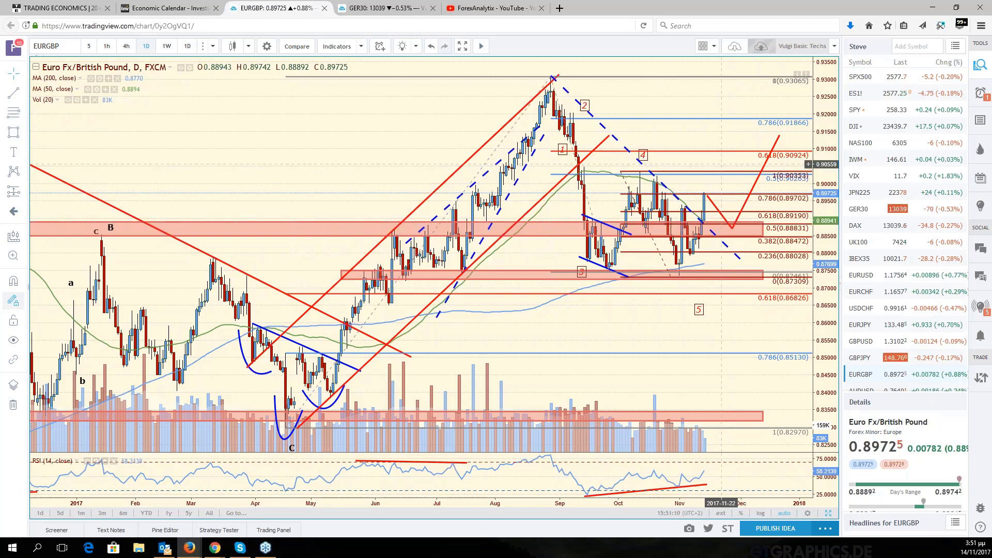
# Pan and zoom in on EURGBP's July to November 2017 candles near the Fibonacci levels
pyautogui.moveTo(722, 165); pyautogui.dragTo(715, 238)
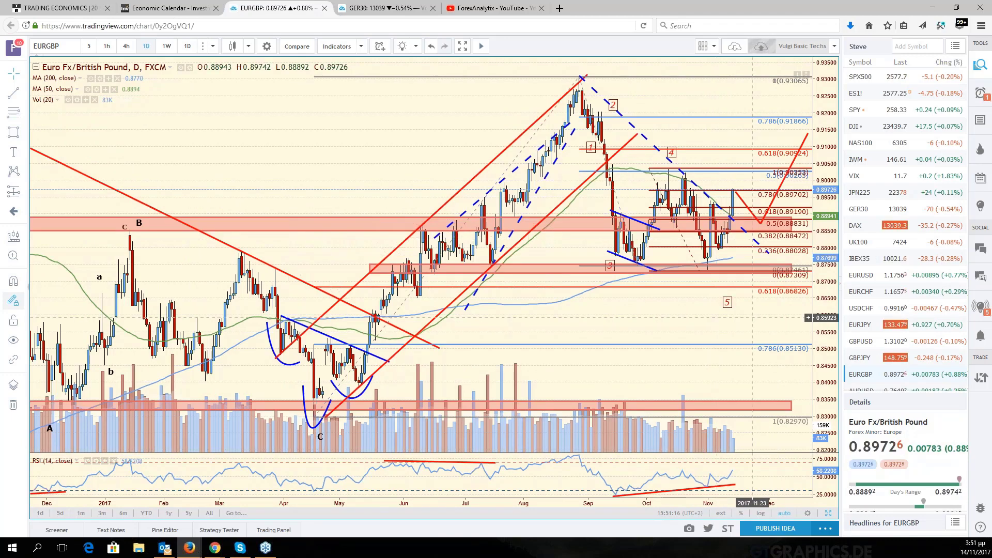
pyautogui.moveTo(752, 318); pyautogui.dragTo(728, 290)
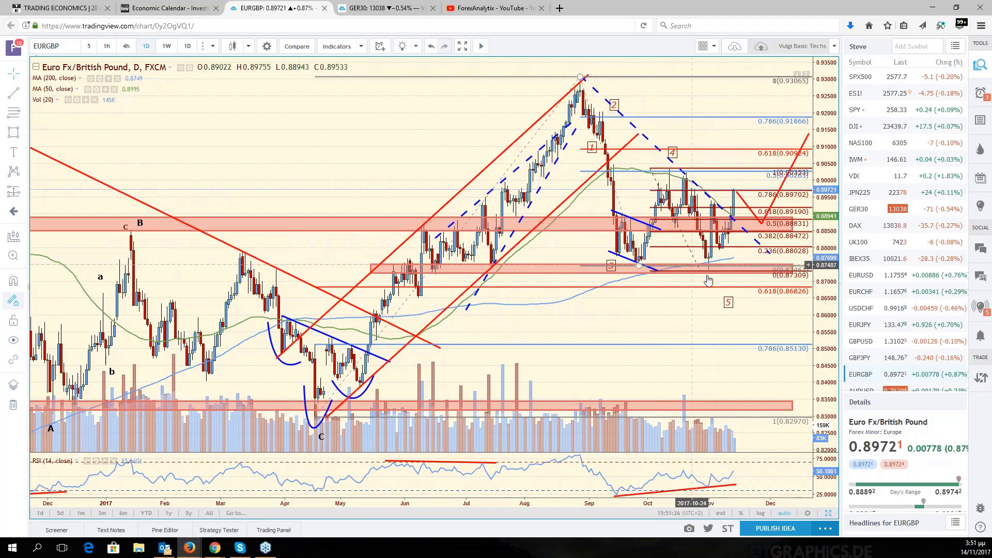
pyautogui.scroll(3, 708, 280)
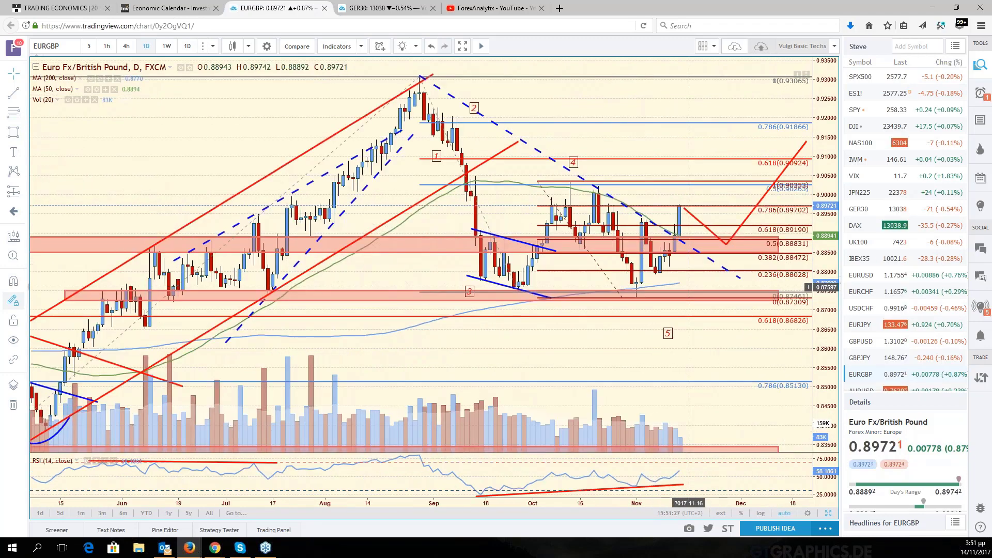
pyautogui.scroll(2, 652, 280)
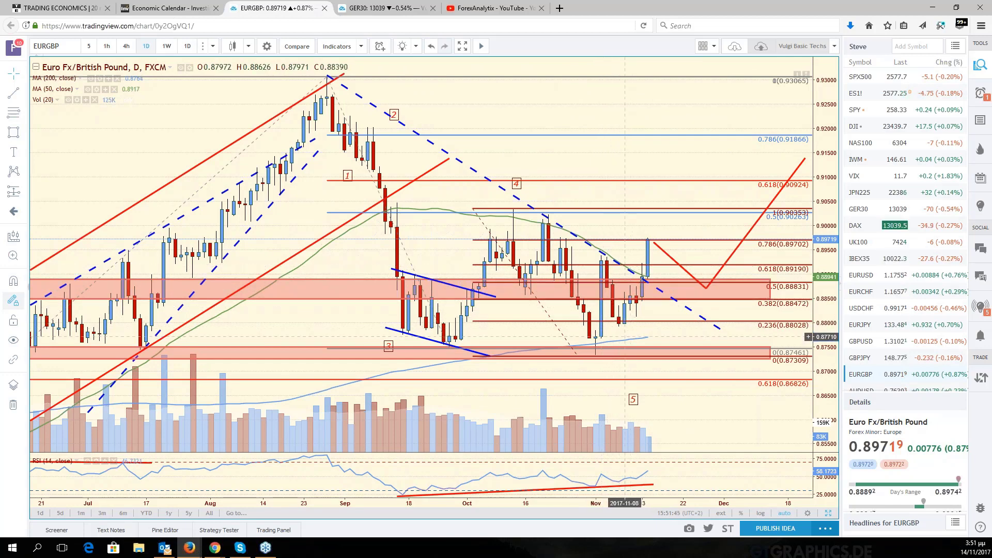
# Draw a shaded red ellipse around the early-November low candles
pyautogui.click(23, 132)
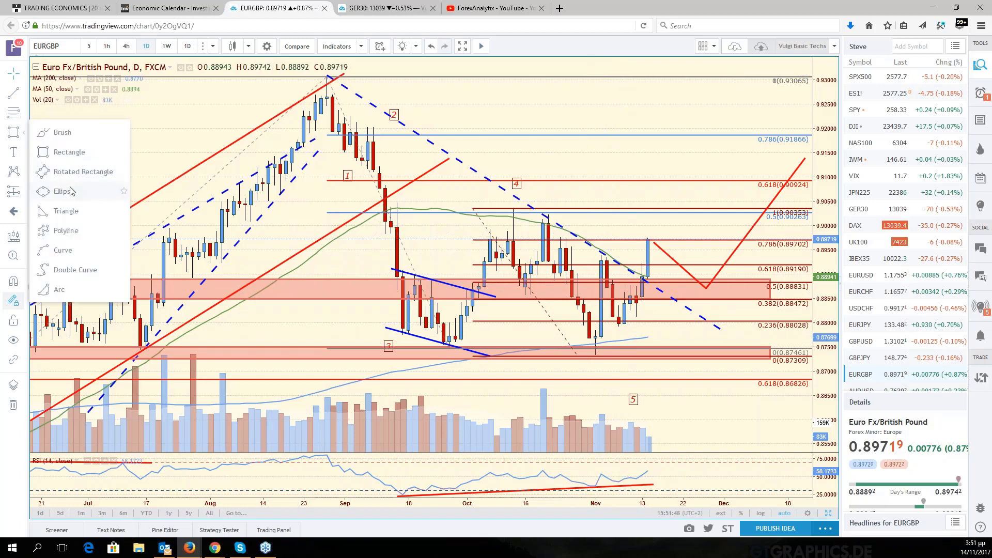
pyautogui.click(71, 192)
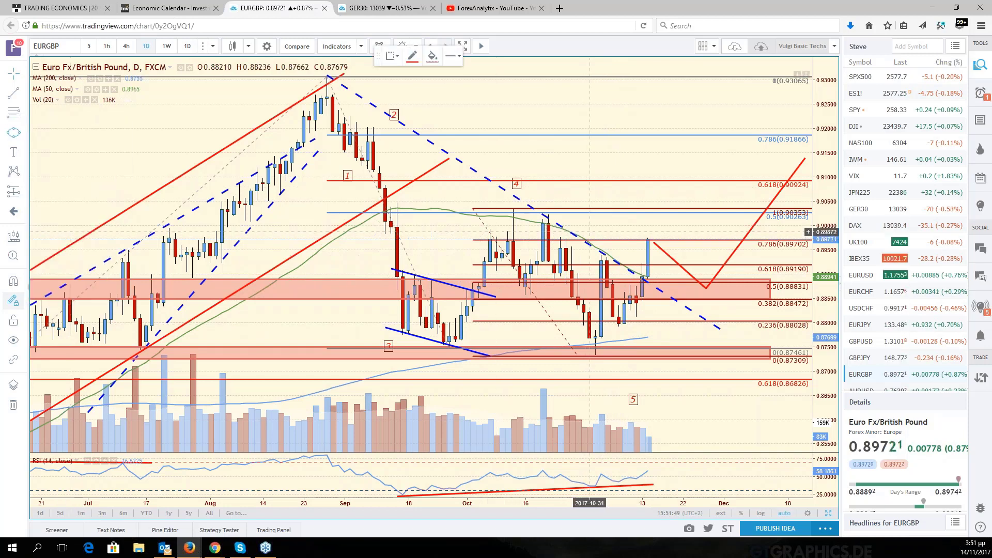
pyautogui.click(596, 230)
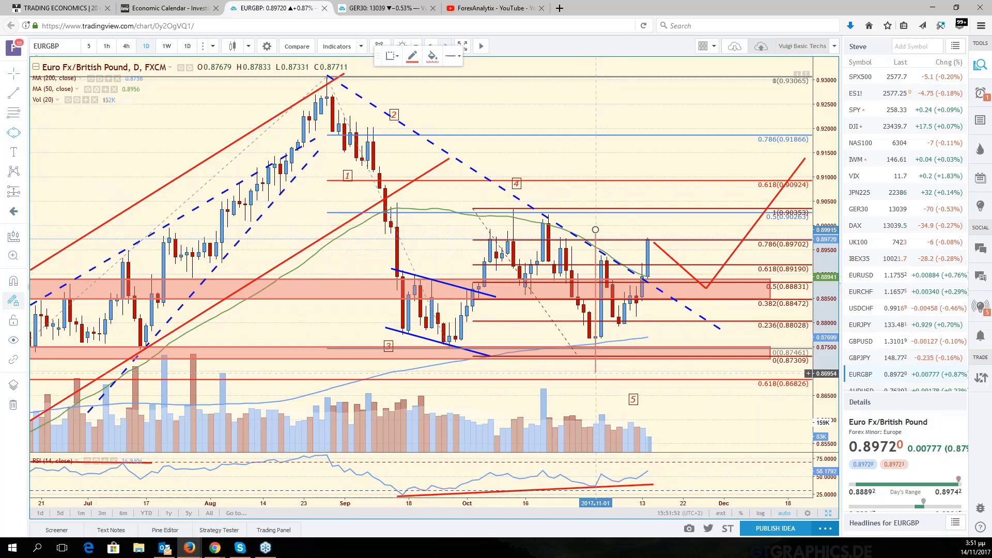
pyautogui.click(596, 373)
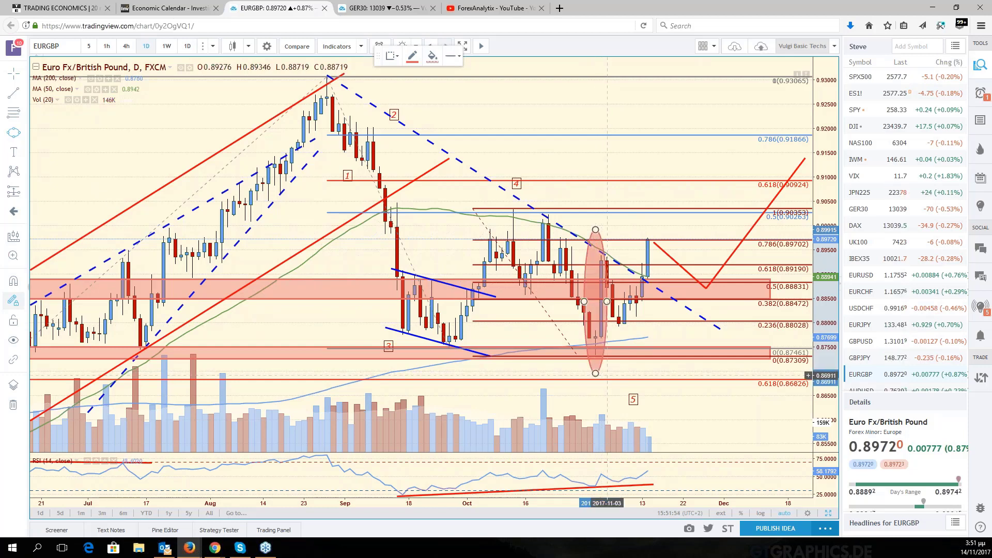
pyautogui.click(606, 376)
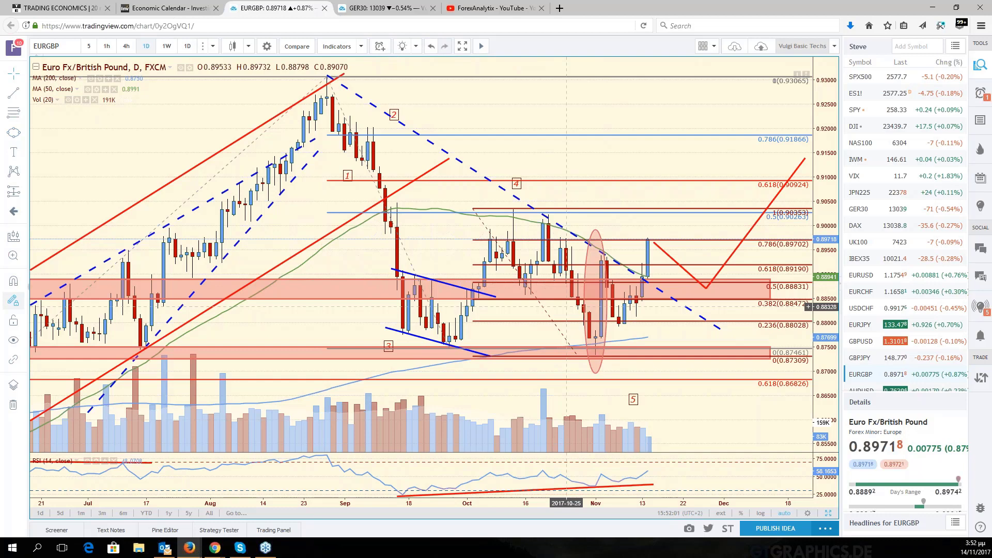
# Add a second shaded red ellipse around the late-August peak
pyautogui.scroll(1, 487, 274)
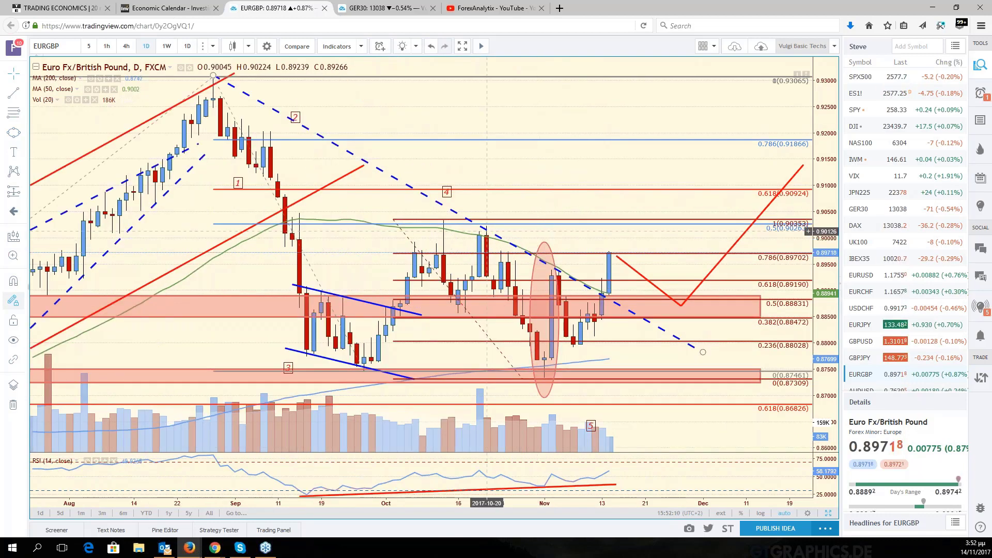
pyautogui.scroll(-2, 497, 332)
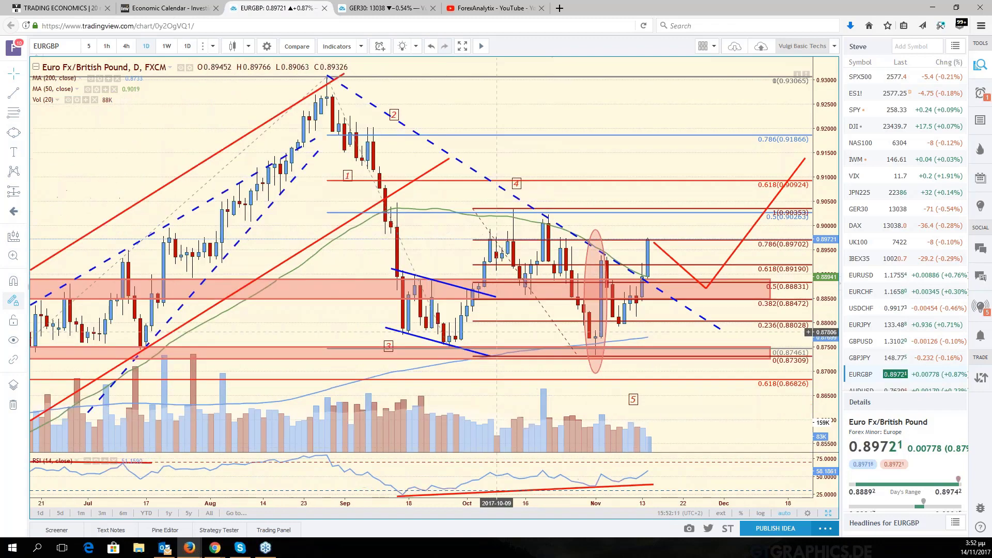
pyautogui.scroll(-2, 497, 332)
pyautogui.click(410, 86)
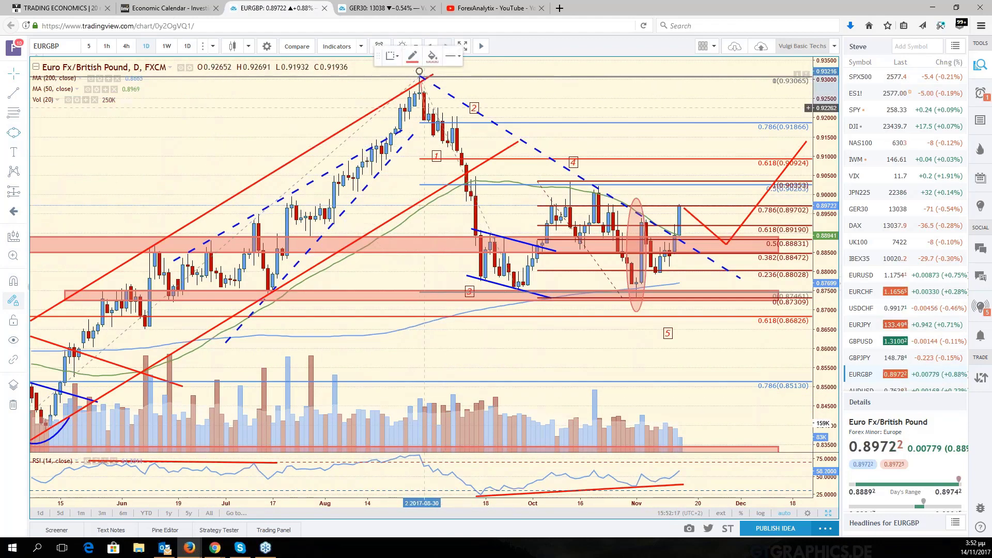
pyautogui.moveTo(419, 71); pyautogui.dragTo(419, 129)
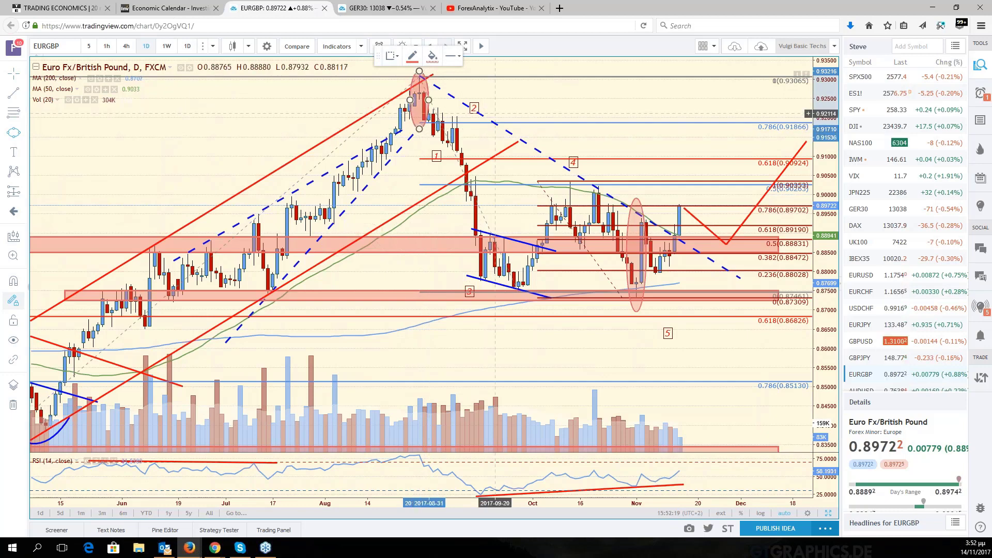
pyautogui.click(495, 114)
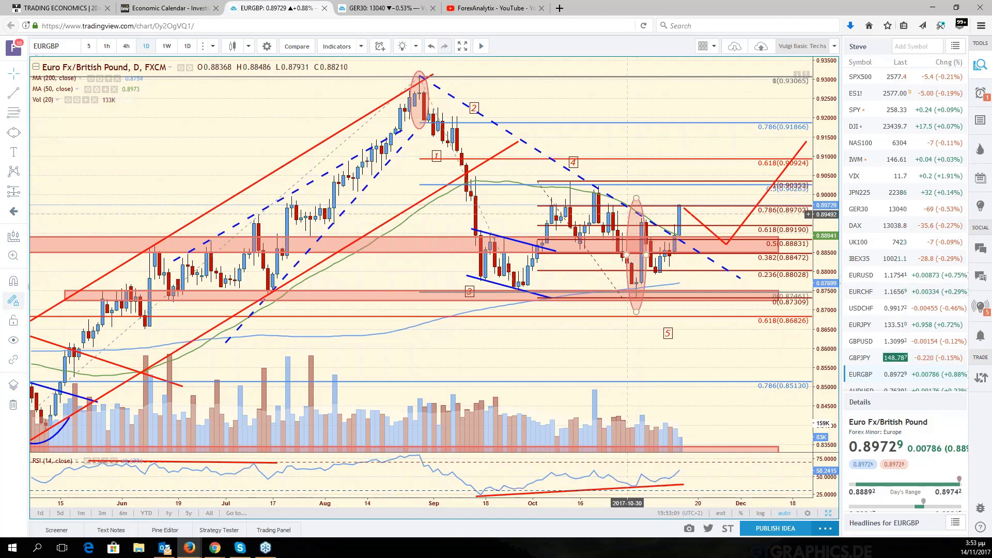
pyautogui.click(631, 266)
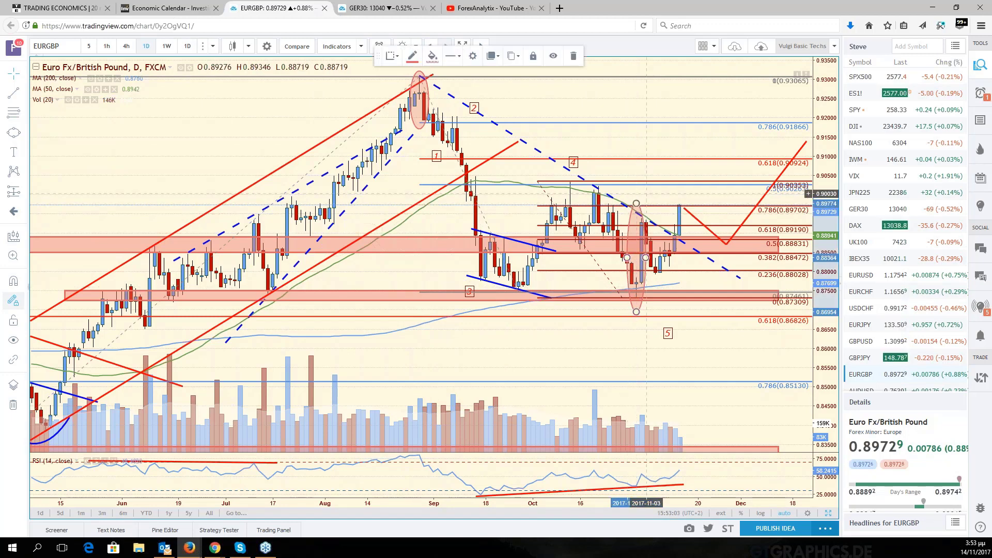
pyautogui.click(648, 196)
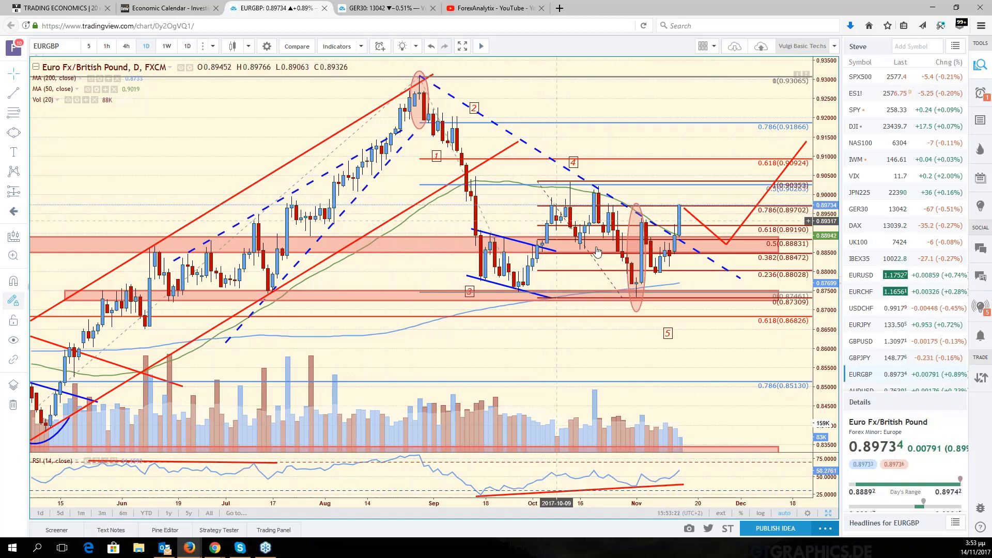
pyautogui.scroll(-2, 598, 252)
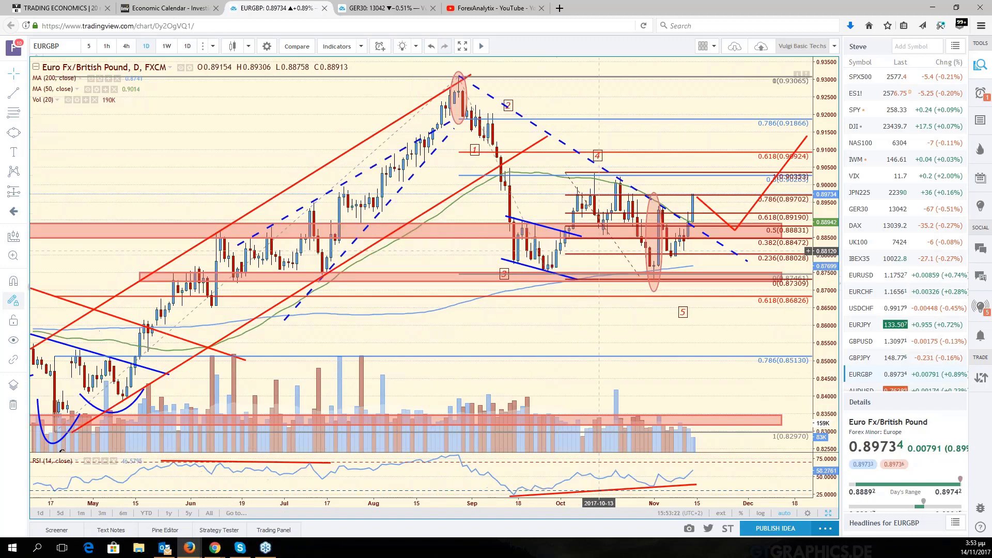
pyautogui.scroll(-2, 599, 251)
pyautogui.scroll(-1, 627, 259)
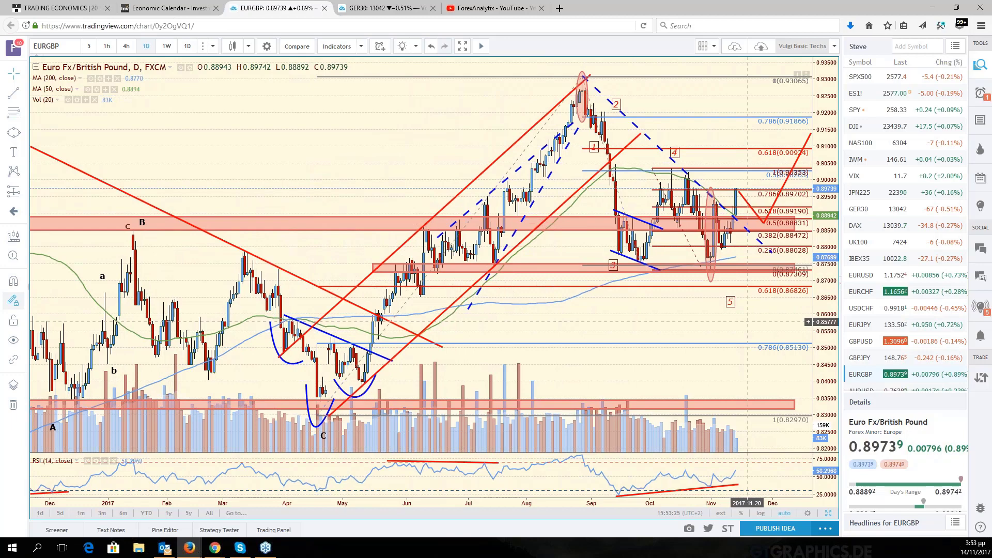
pyautogui.moveTo(747, 322); pyautogui.dragTo(753, 323)
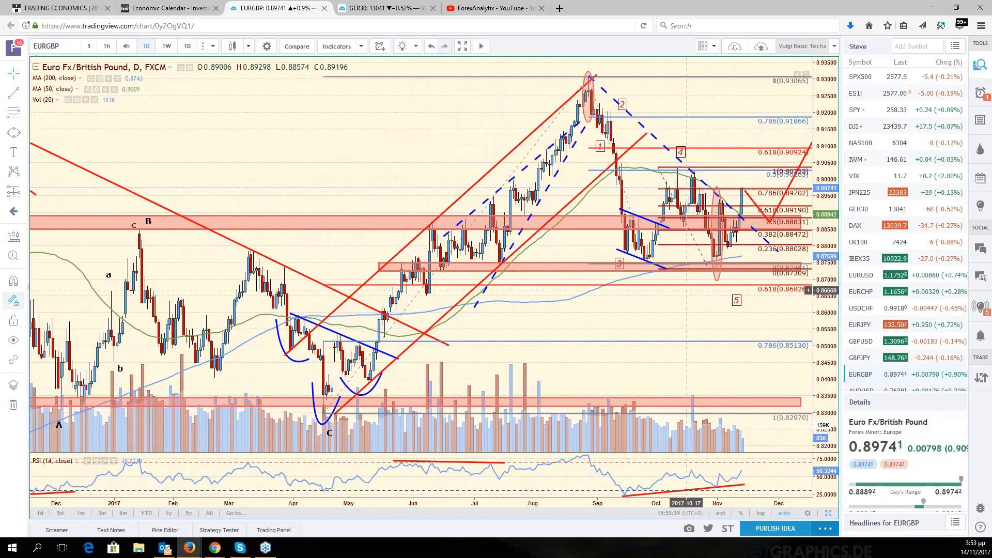
pyautogui.scroll(3, 686, 291)
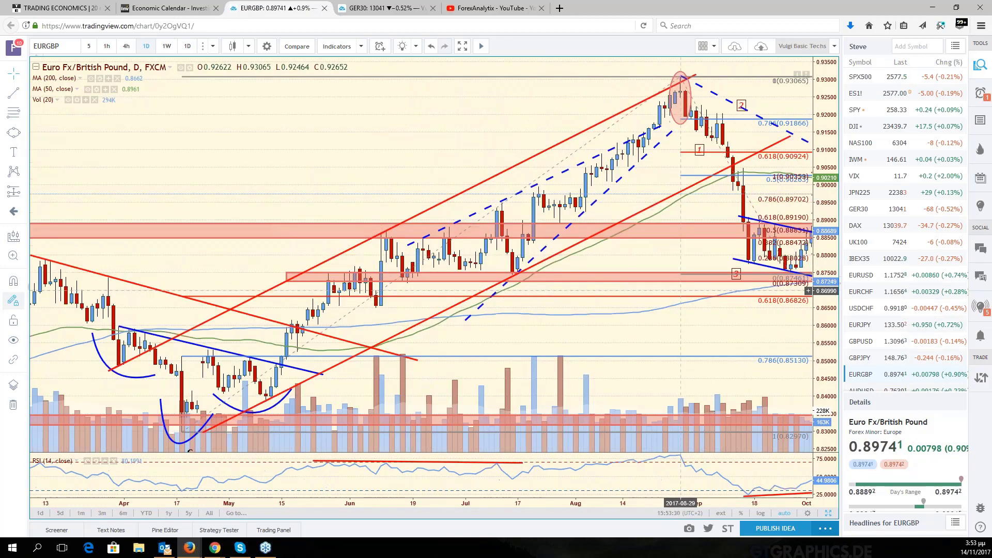
pyautogui.scroll(-3, 692, 267)
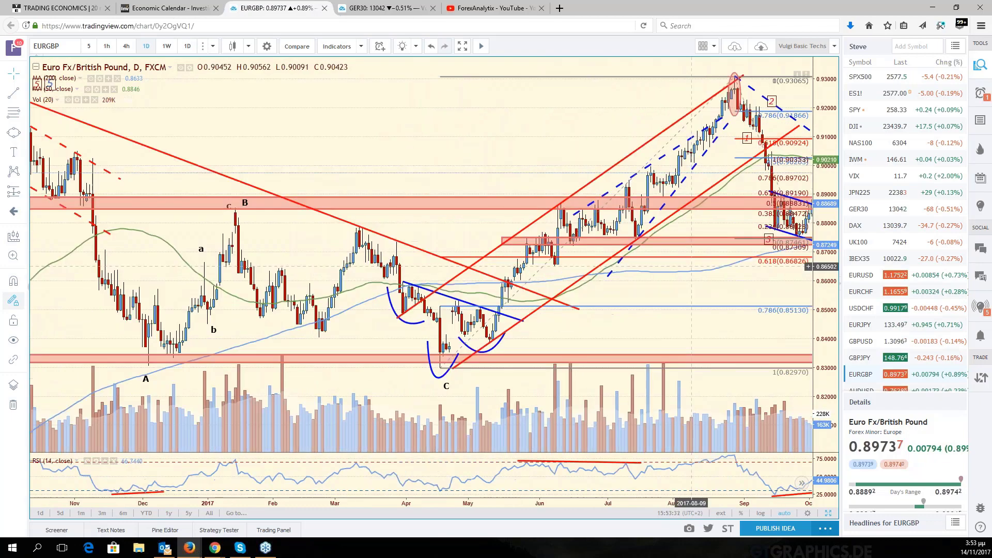
pyautogui.moveTo(691, 266); pyautogui.dragTo(602, 320)
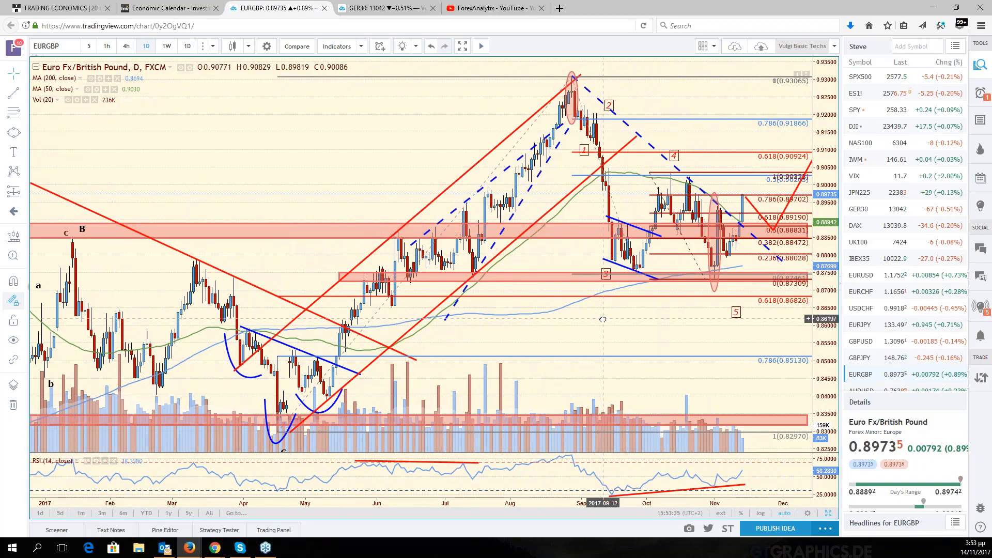
pyautogui.scroll(-1, 613, 316)
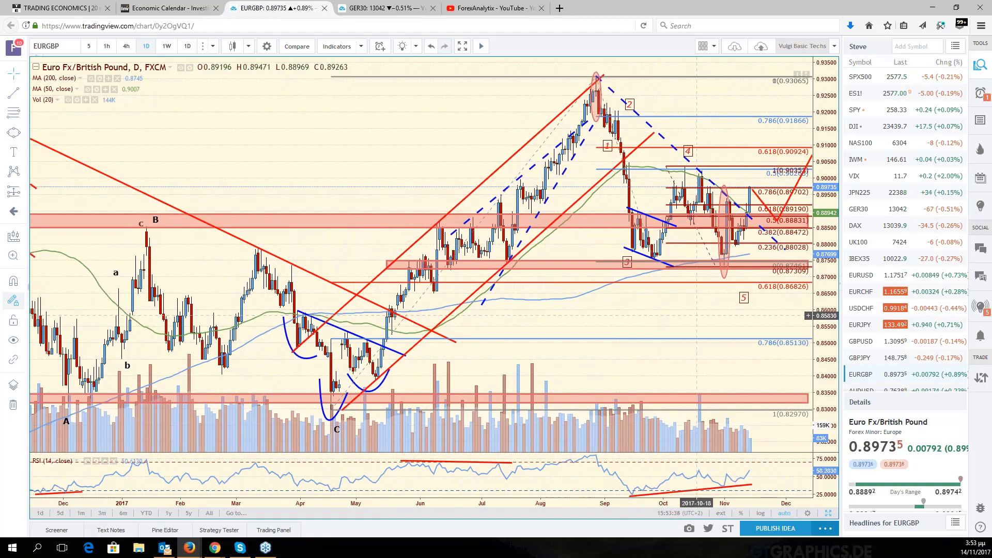
pyautogui.scroll(2, 719, 300)
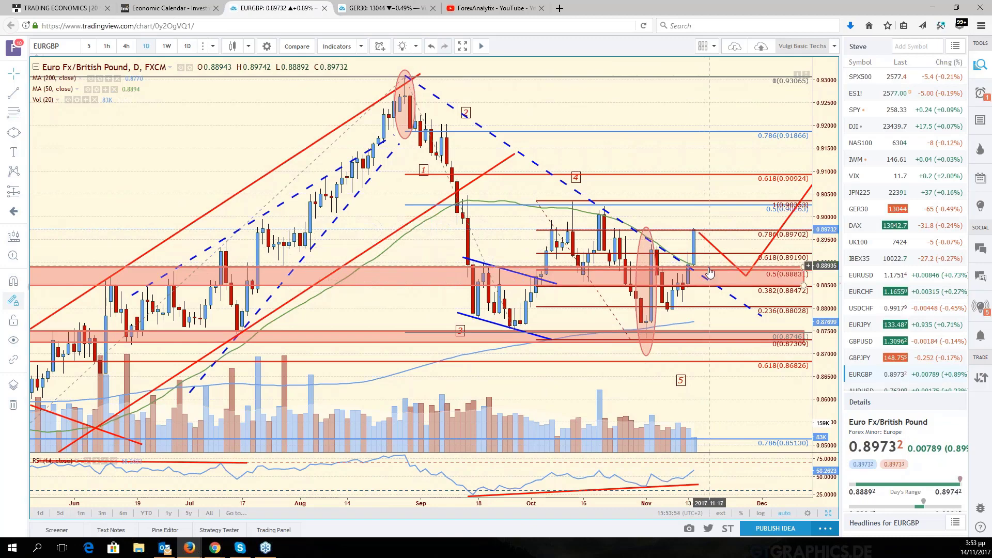
pyautogui.scroll(-3, 710, 272)
pyautogui.scroll(-2, 710, 276)
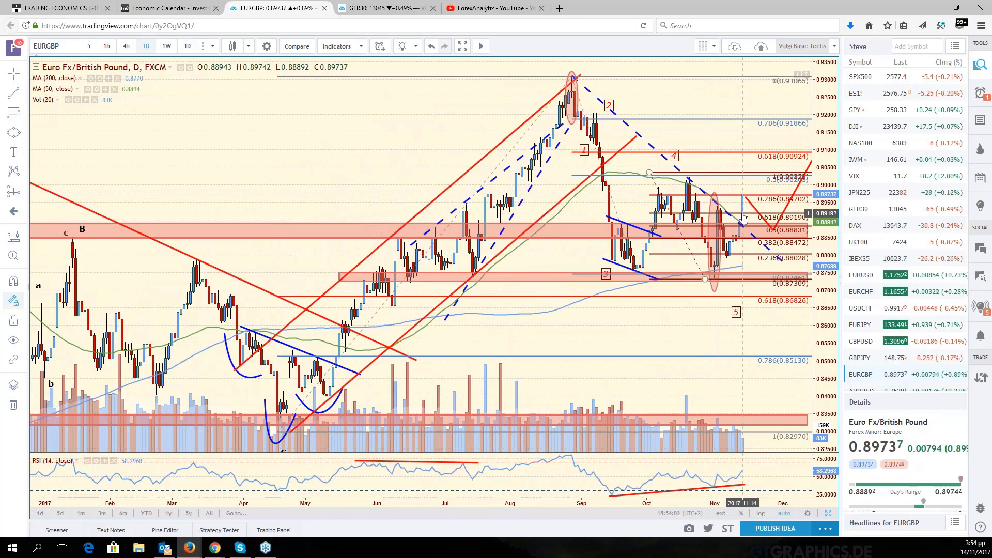
pyautogui.scroll(-1, 743, 217)
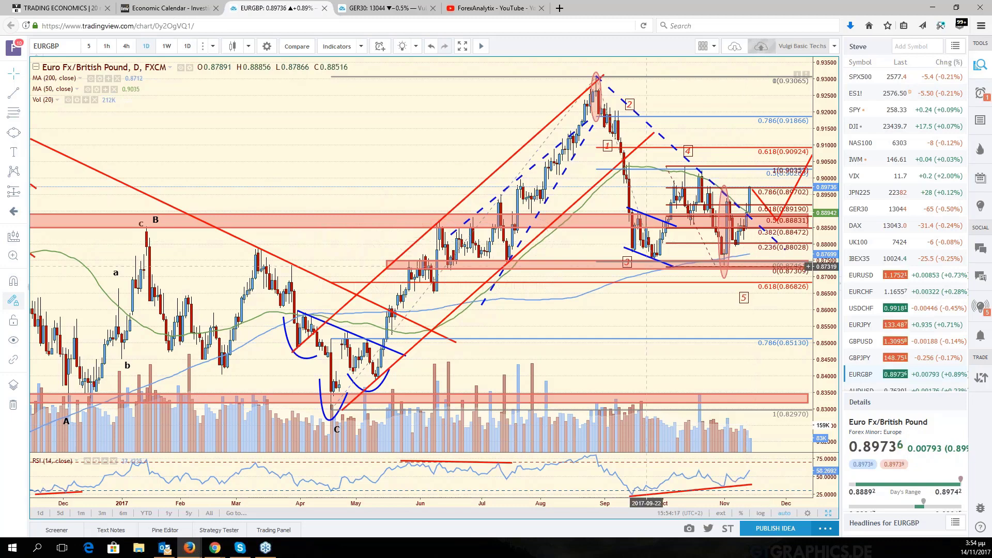
pyautogui.scroll(1, 657, 286)
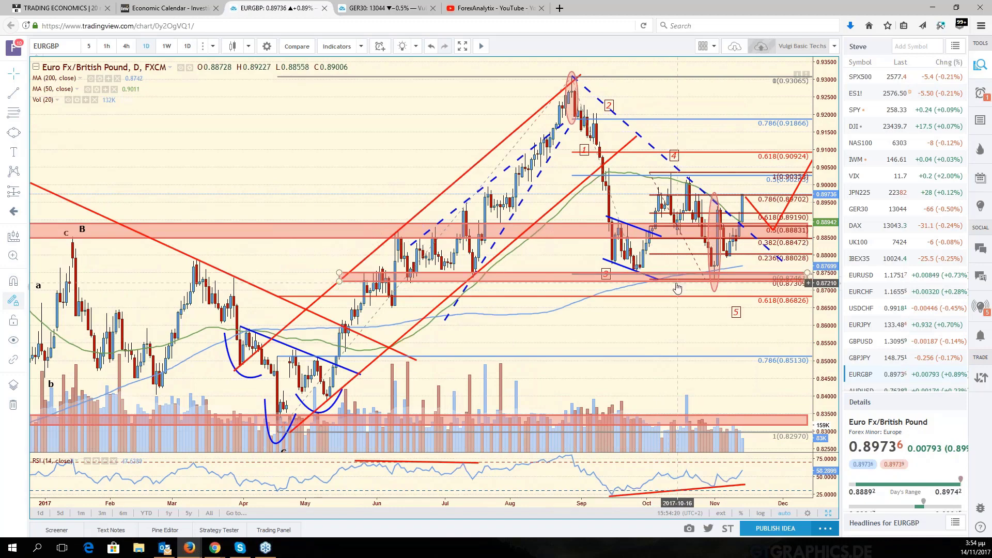
pyautogui.scroll(2, 677, 288)
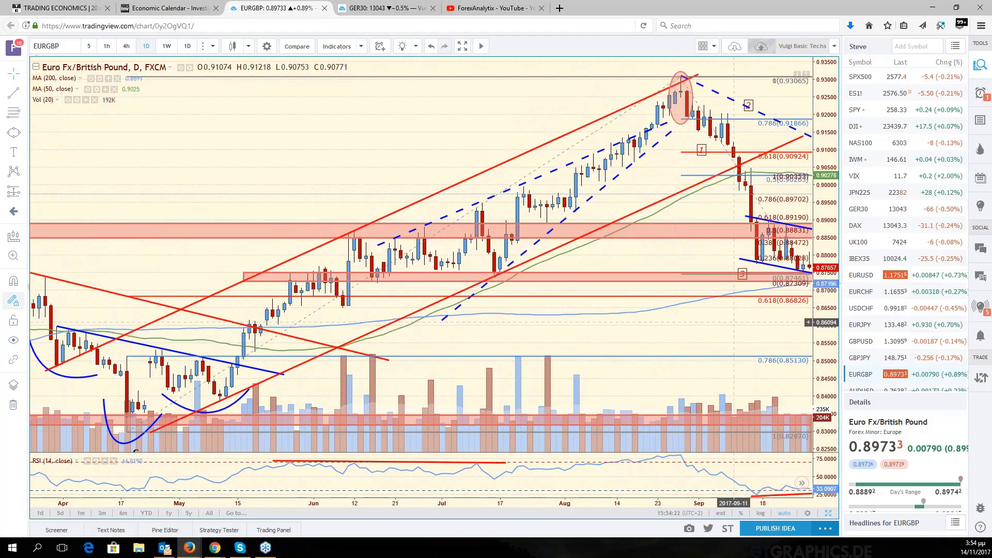
pyautogui.moveTo(734, 323); pyautogui.dragTo(417, 345)
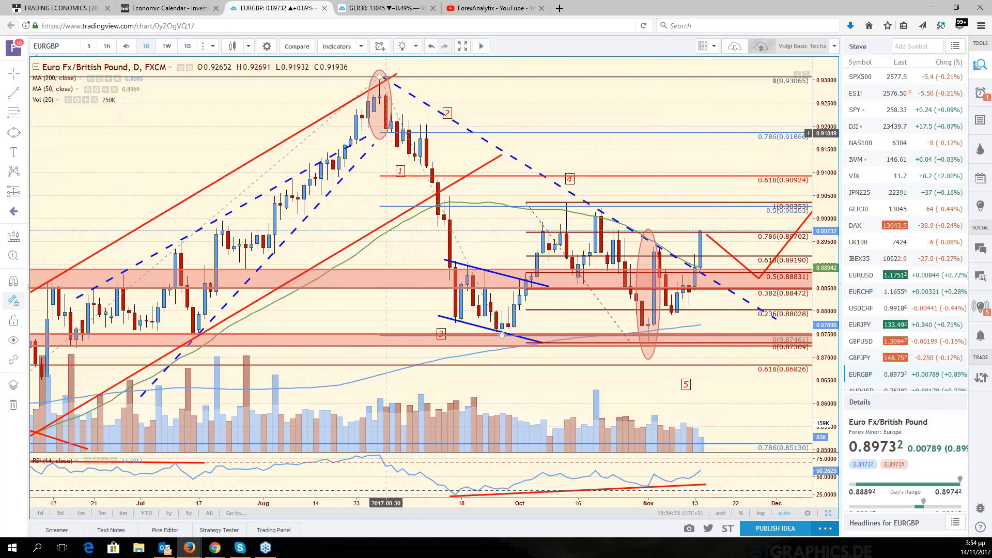
pyautogui.scroll(-3, 386, 133)
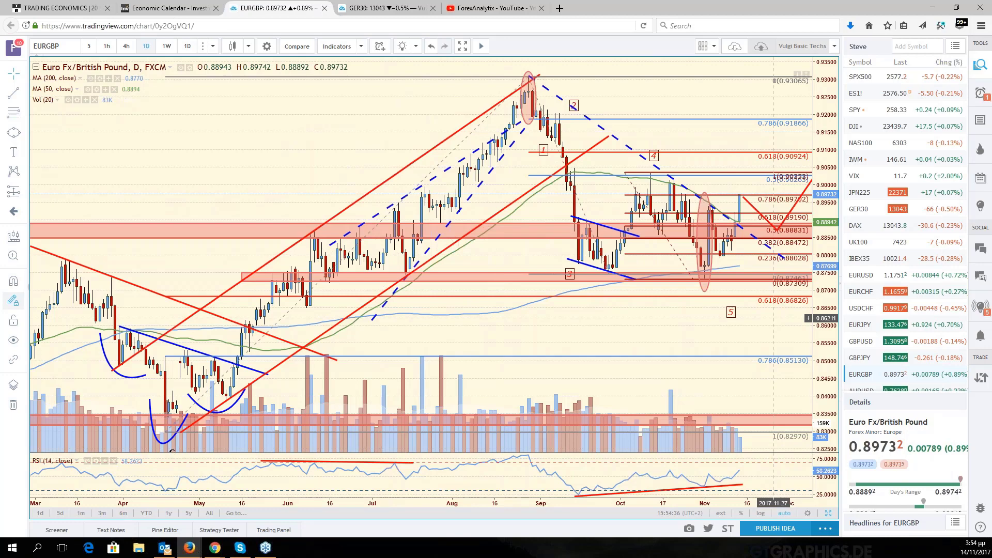
pyautogui.moveTo(773, 318); pyautogui.dragTo(757, 332)
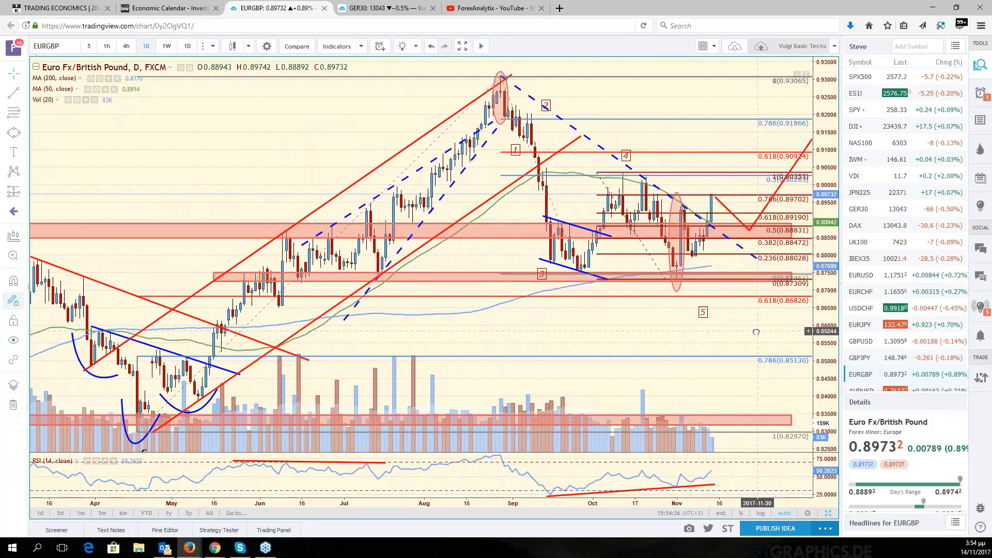
pyautogui.scroll(-2, 756, 332)
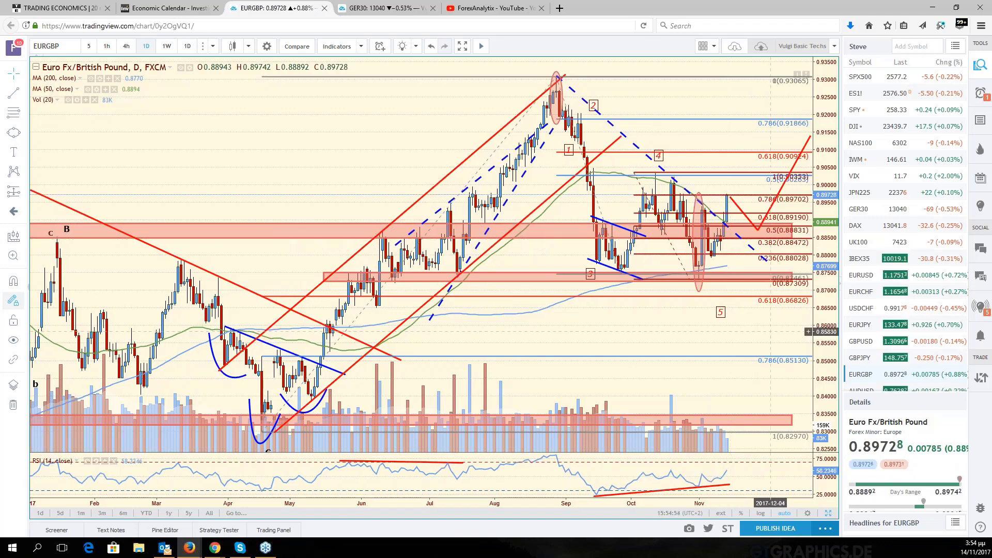
pyautogui.click(829, 514)
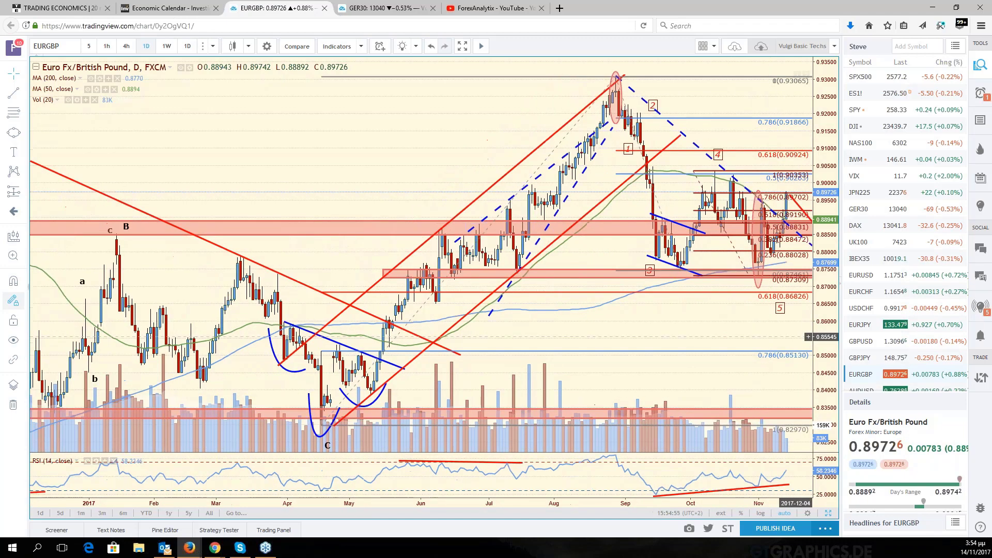
# Load JPN225 into the FTSE pane of the six-chart grid and maximize it with Alt+Enter
pyautogui.click(829, 514)
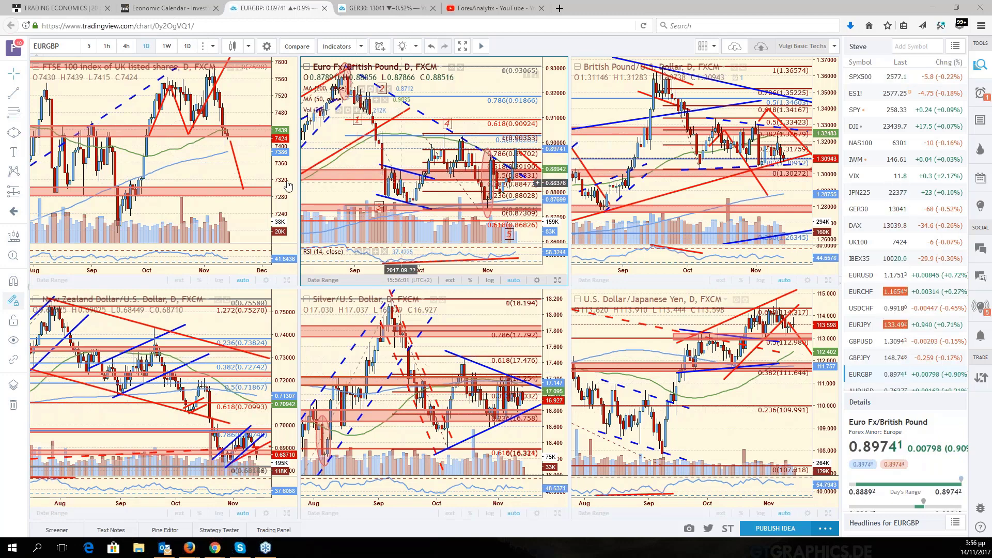
pyautogui.click(209, 176)
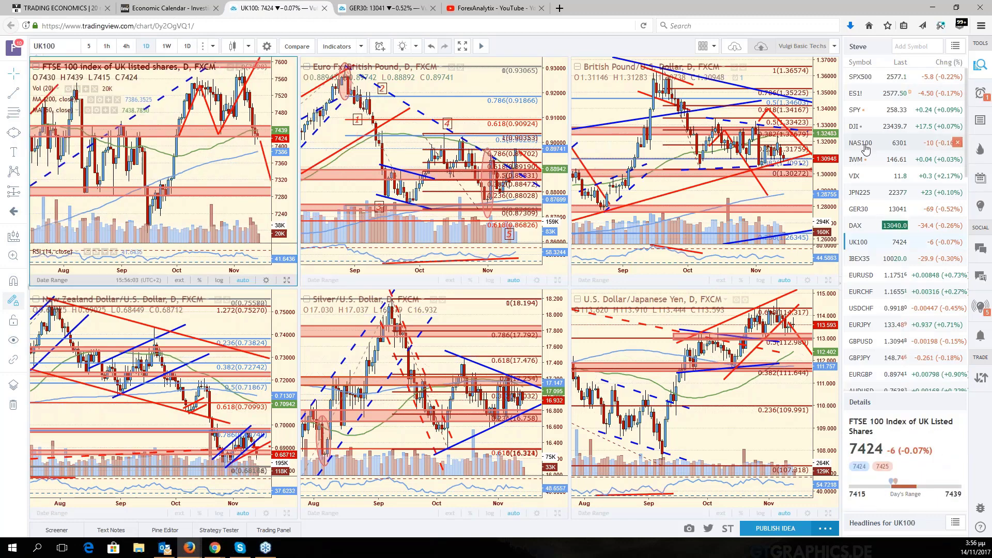
pyautogui.click(878, 196)
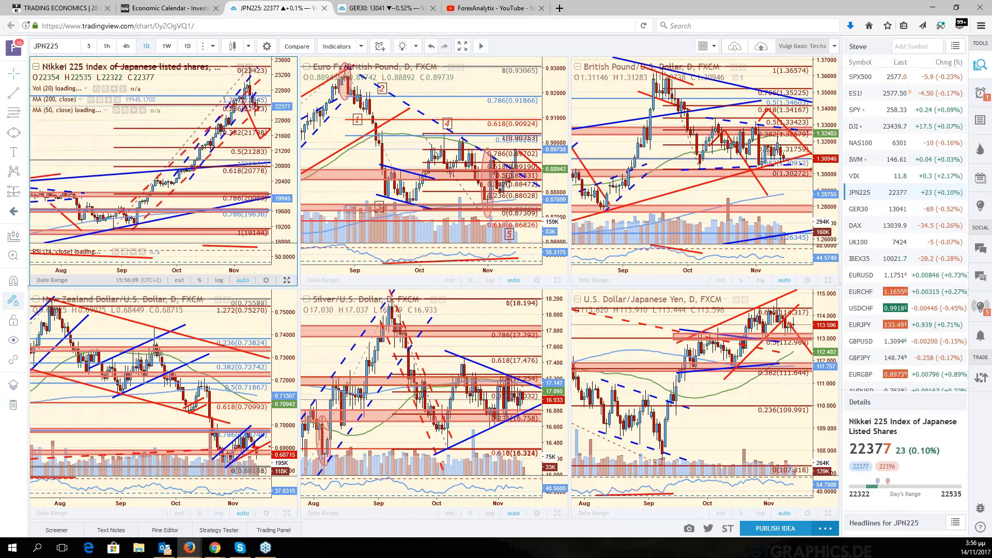
pyautogui.hotkey('alt', 'Return')
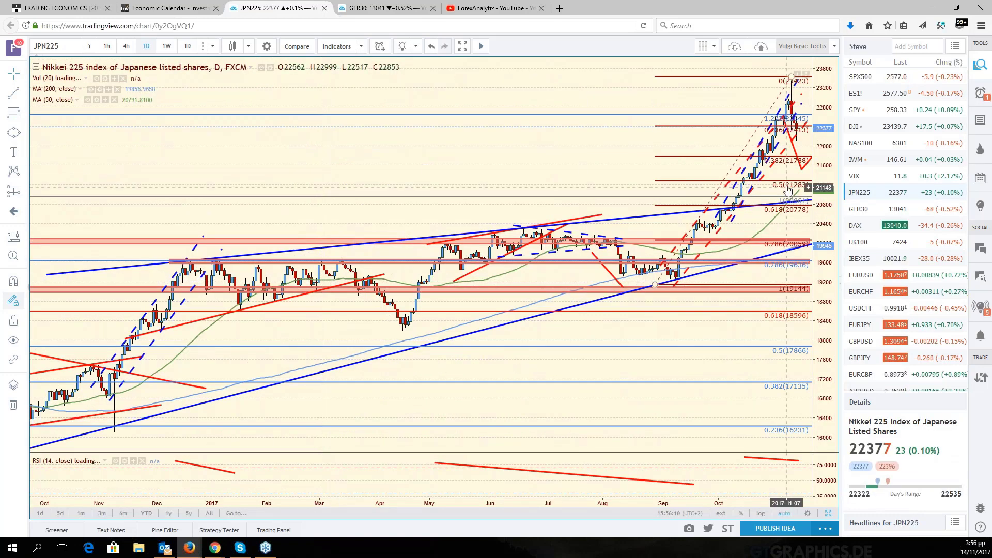
# Pan and zoom across the Nikkei 225 channel and Fibonacci targets, then restore the six-chart grid
pyautogui.moveTo(787, 190); pyautogui.dragTo(712, 203)
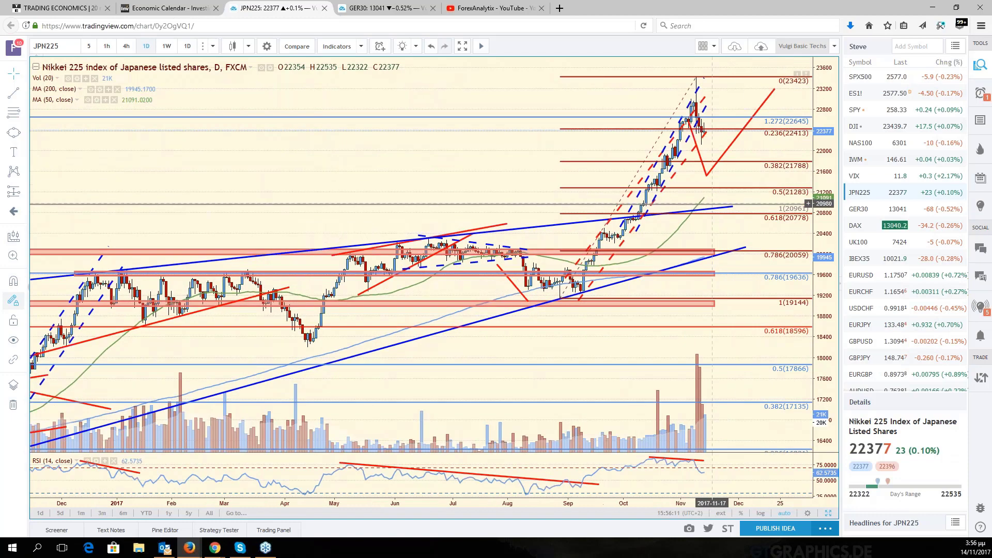
pyautogui.scroll(3, 712, 204)
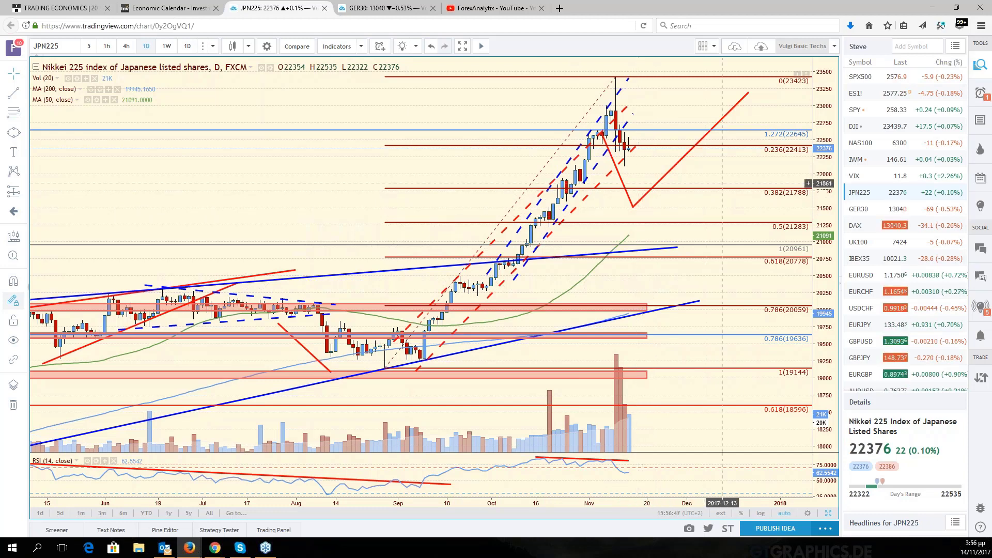
pyautogui.moveTo(722, 183); pyautogui.dragTo(797, 181)
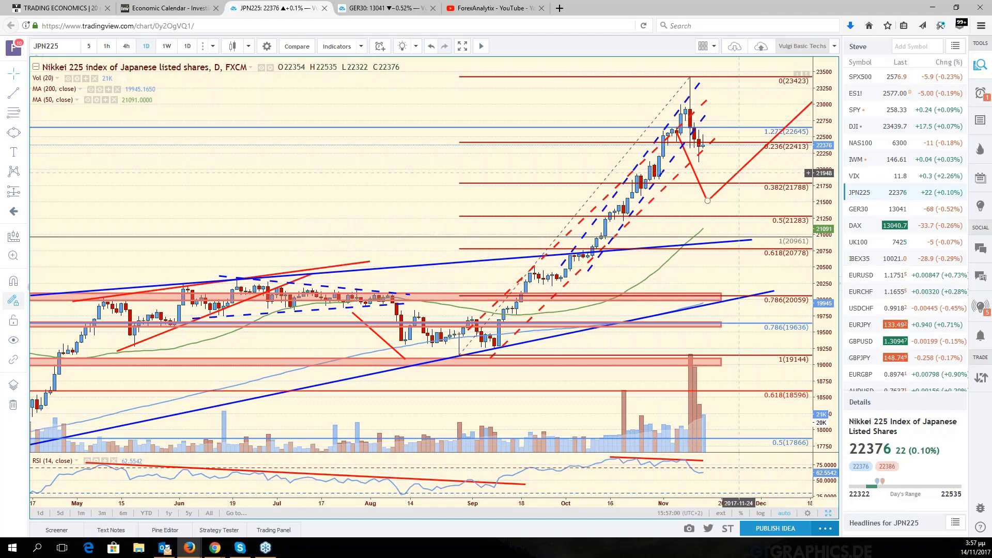
pyautogui.scroll(-1, 691, 226)
pyautogui.scroll(-1, 691, 225)
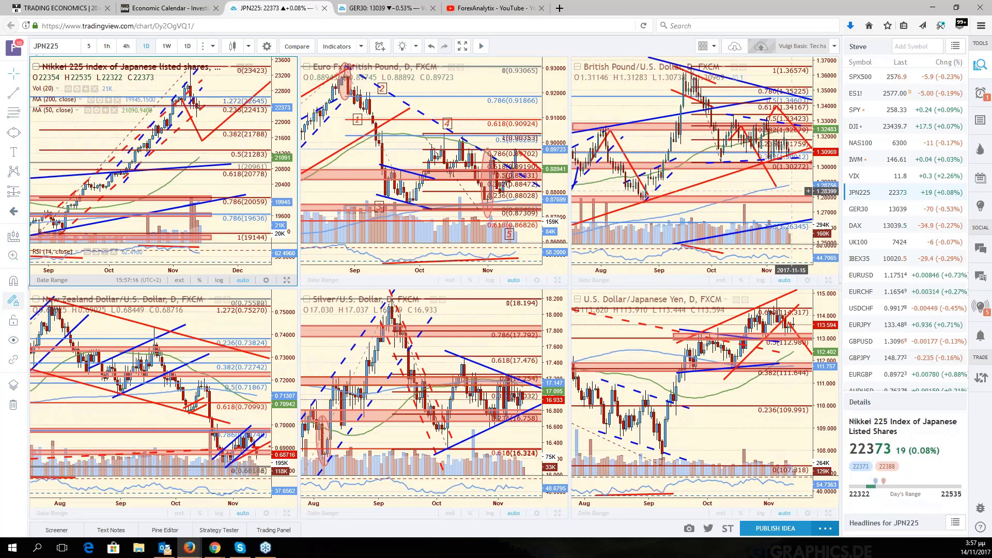
# Load GBP/AUD into the top-right pane in place of GBP/USD and maximize that daily chart
pyautogui.scroll(2, 809, 191)
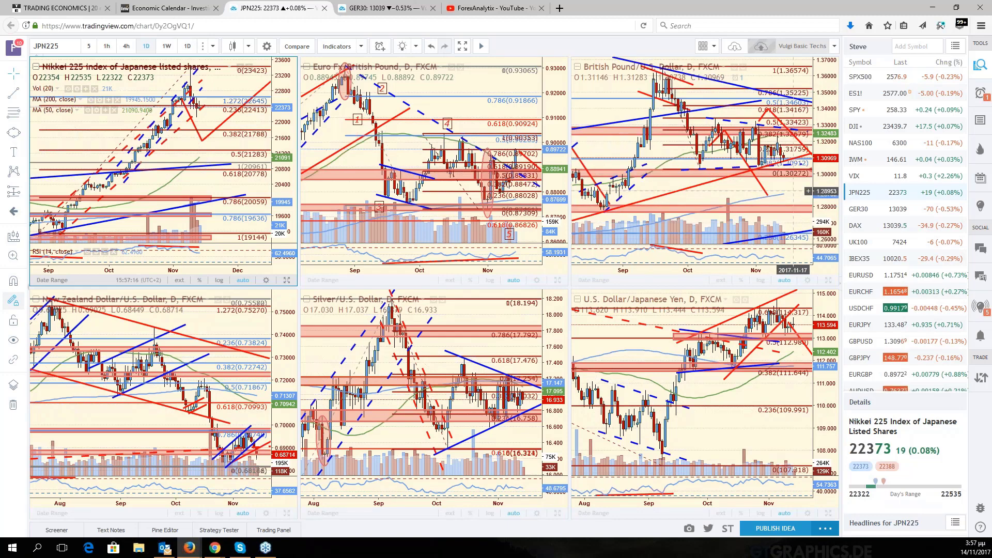
pyautogui.scroll(-2, 793, 191)
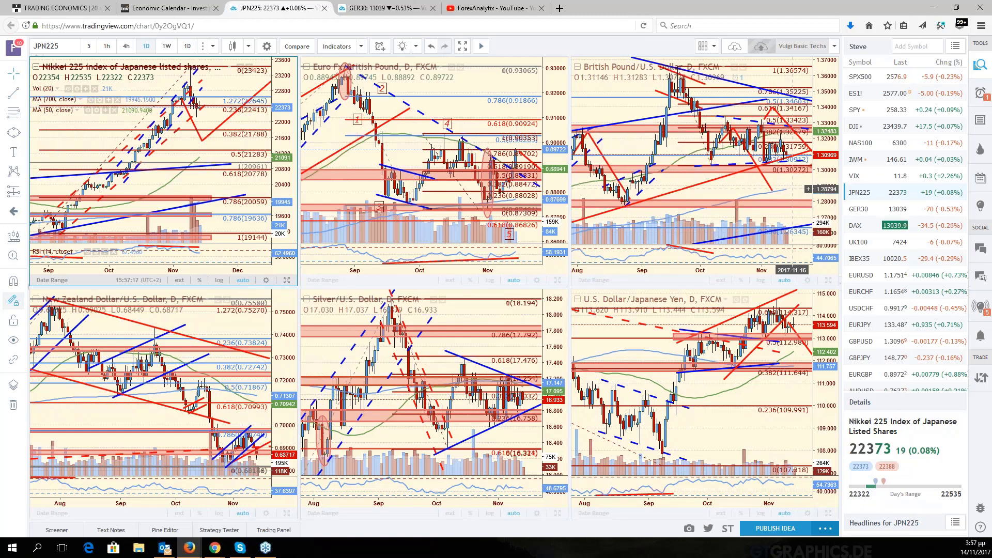
pyautogui.click(809, 189)
pyautogui.click(828, 280)
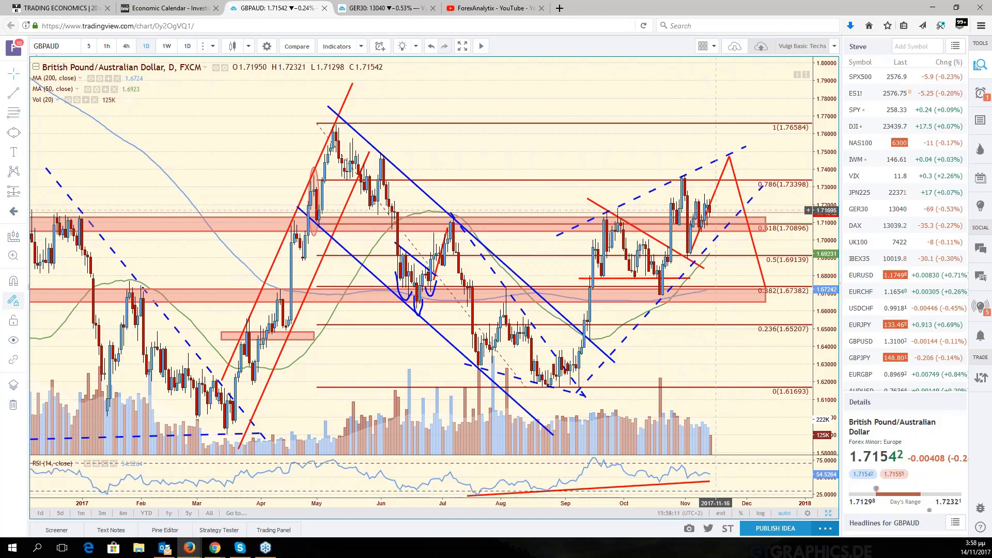
# Replace the GBP/AUD chart with the GBPNZD symbol
pyautogui.click(67, 46)
pyautogui.write('G')
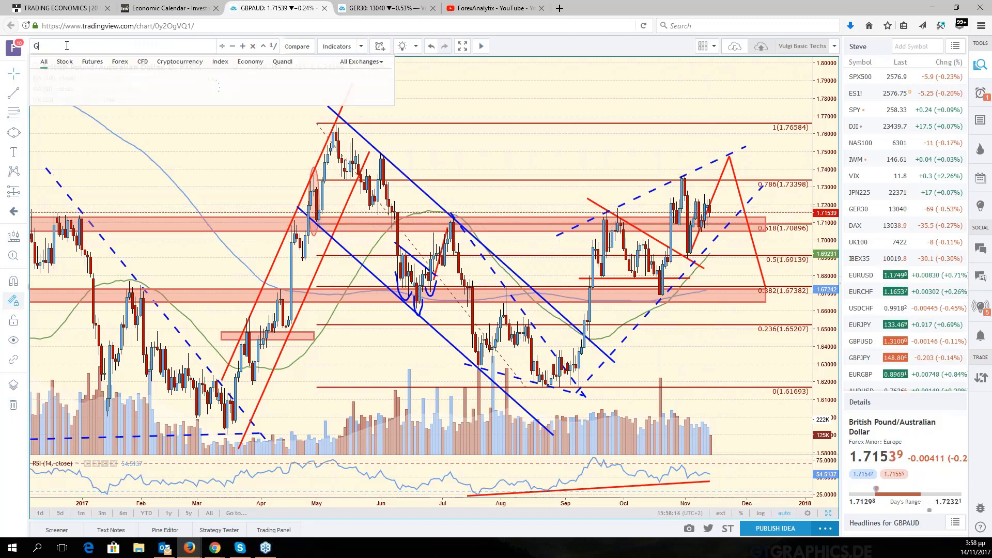
pyautogui.write('BPNZD')
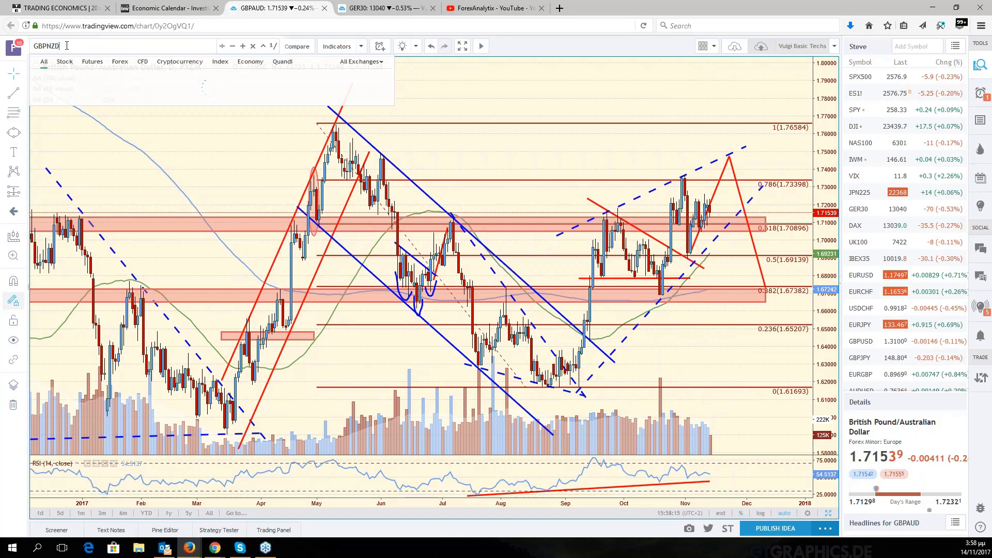
pyautogui.press('Return')
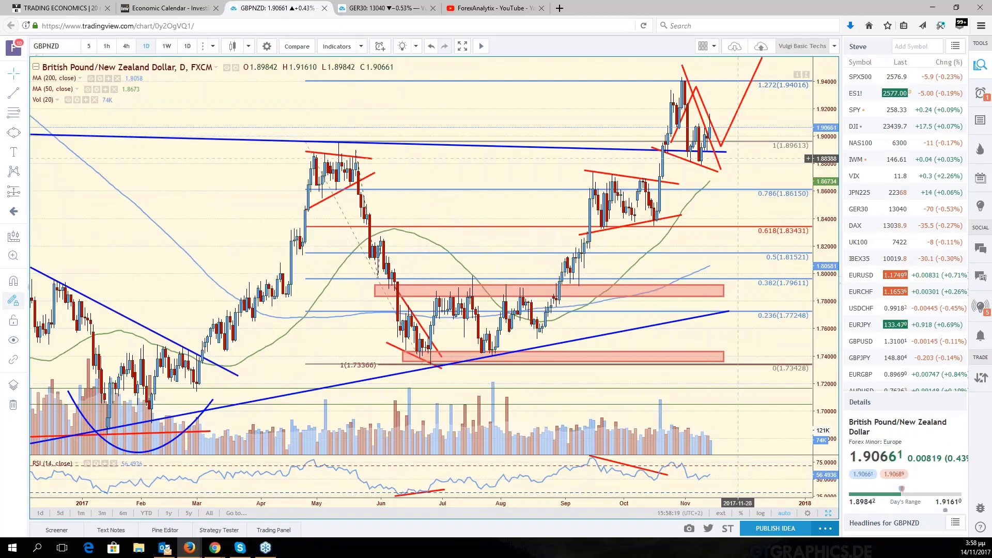
# Zoom out and back in on the GBP/NZD daily chart to review its longer history
pyautogui.scroll(-2, 738, 159)
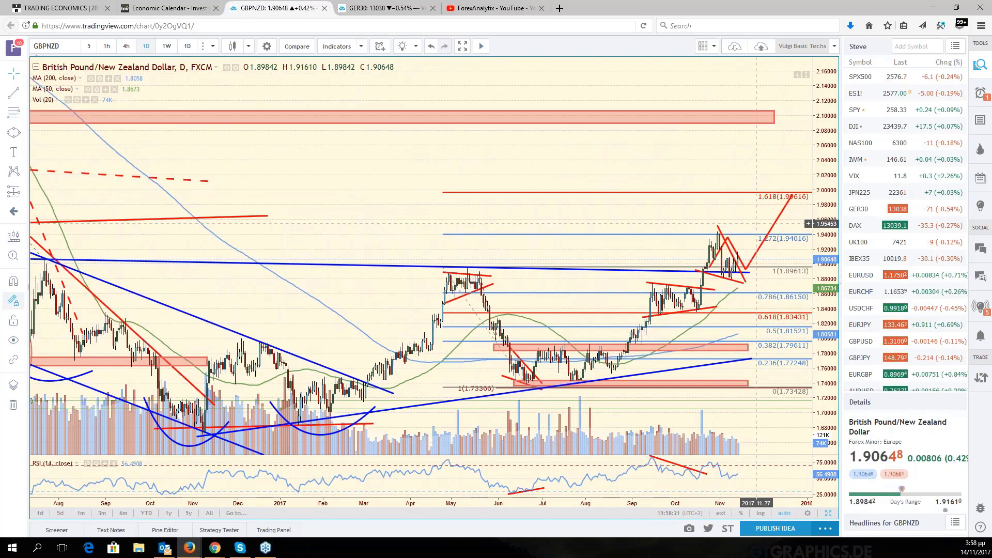
pyautogui.scroll(-1, 757, 224)
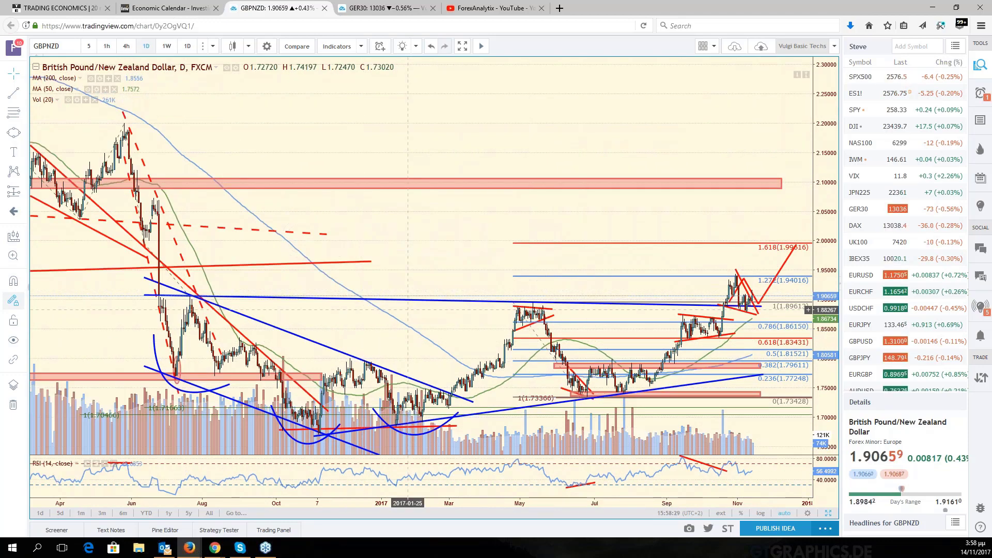
pyautogui.scroll(2, 721, 324)
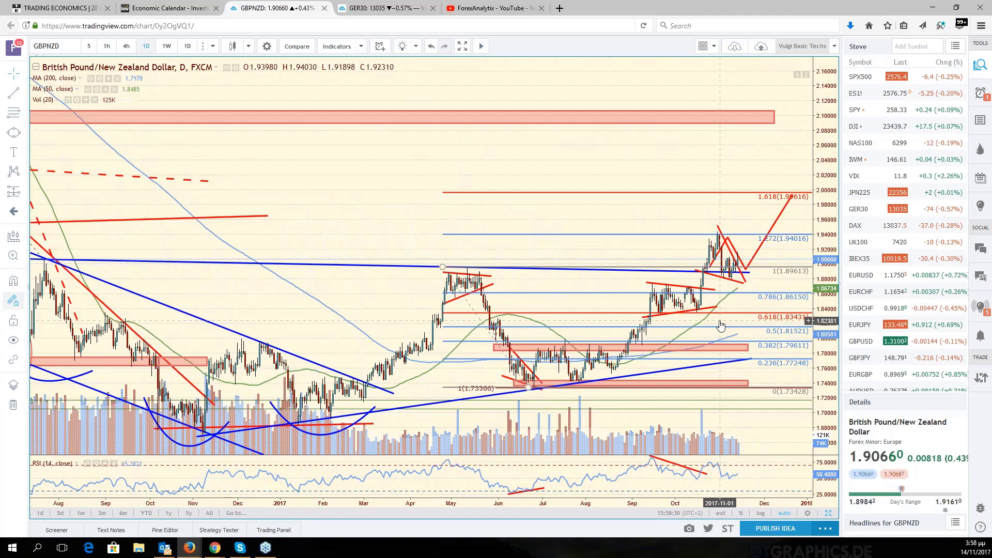
pyautogui.scroll(2, 721, 325)
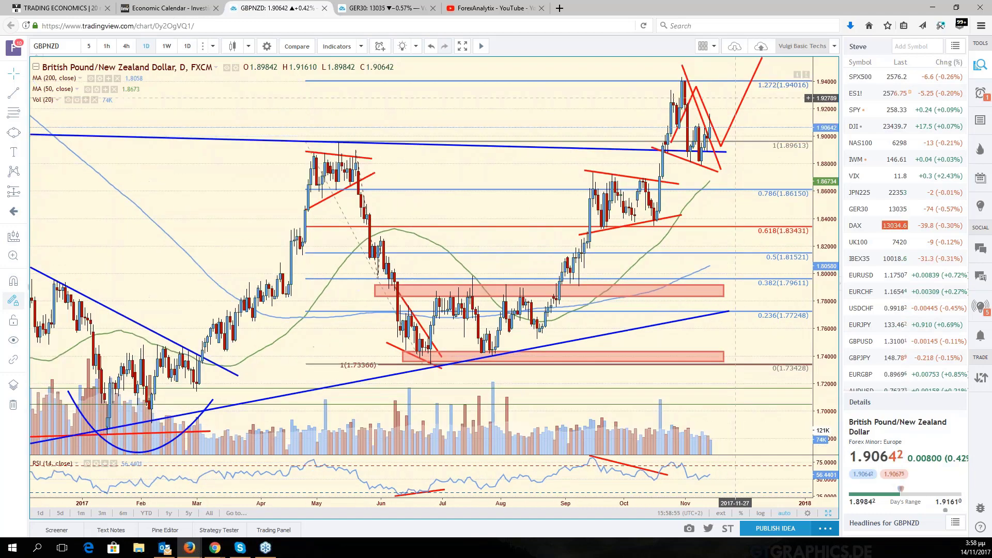
pyautogui.moveTo(746, 175); pyautogui.dragTo(807, 178)
pyautogui.write('GB')
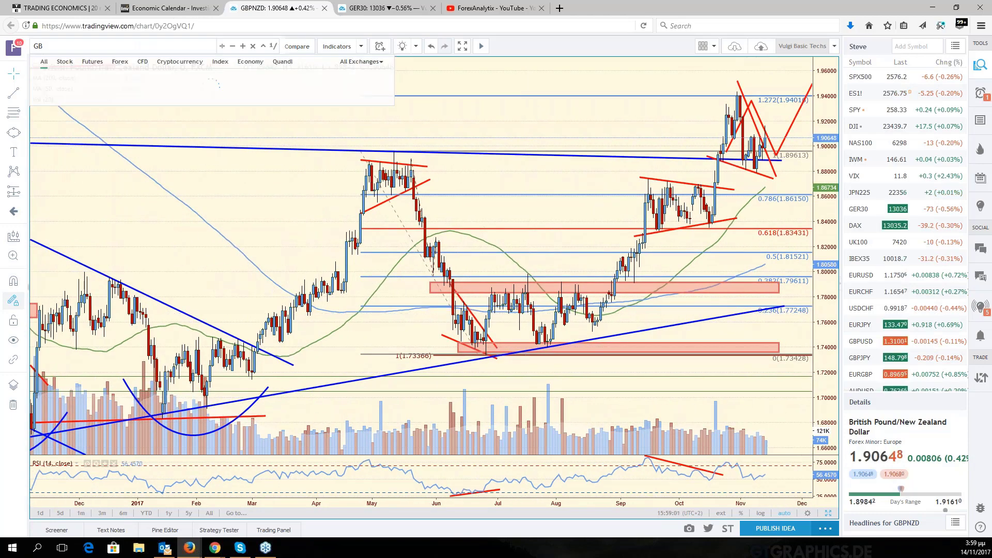
pyautogui.write('PCAD')
pyautogui.press('Return')
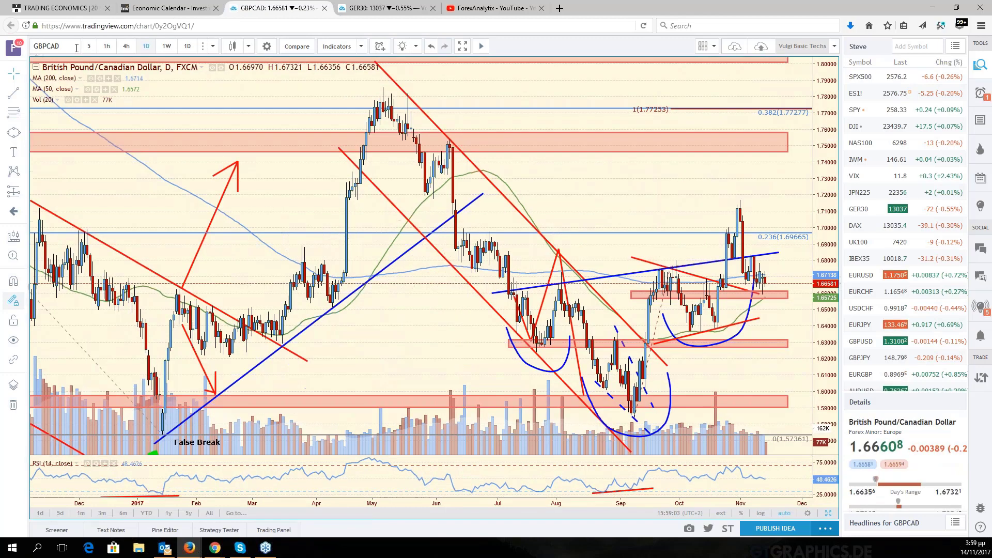
pyautogui.moveTo(724, 275); pyautogui.dragTo(689, 274)
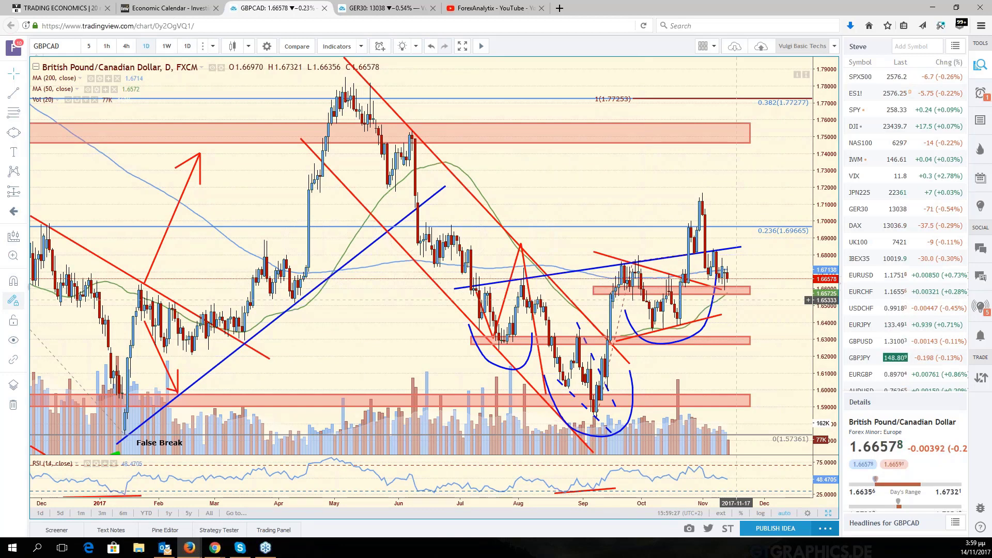
# Extend the lower rising red trend line's right end to 22 Nov 2017
pyautogui.click(733, 293)
pyautogui.click(742, 293)
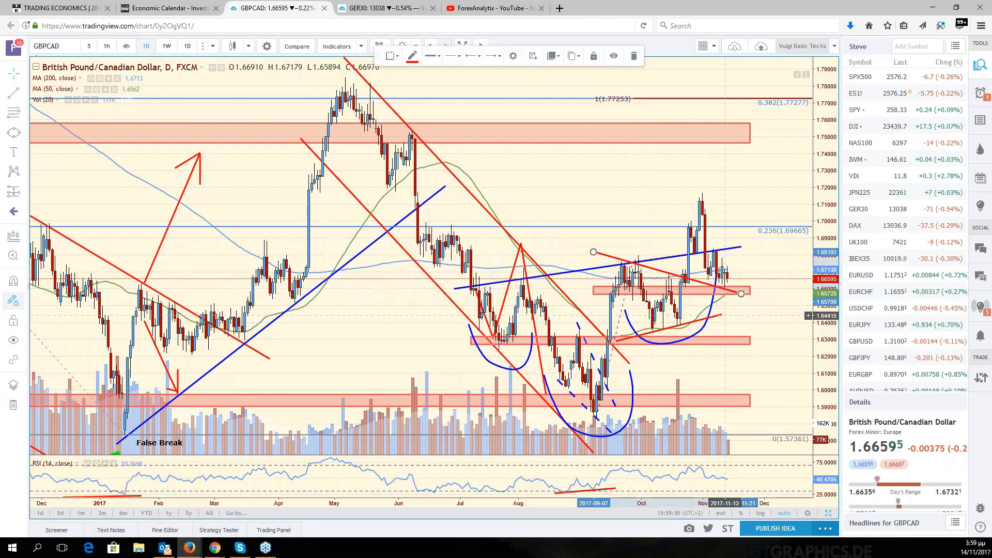
pyautogui.click(615, 341)
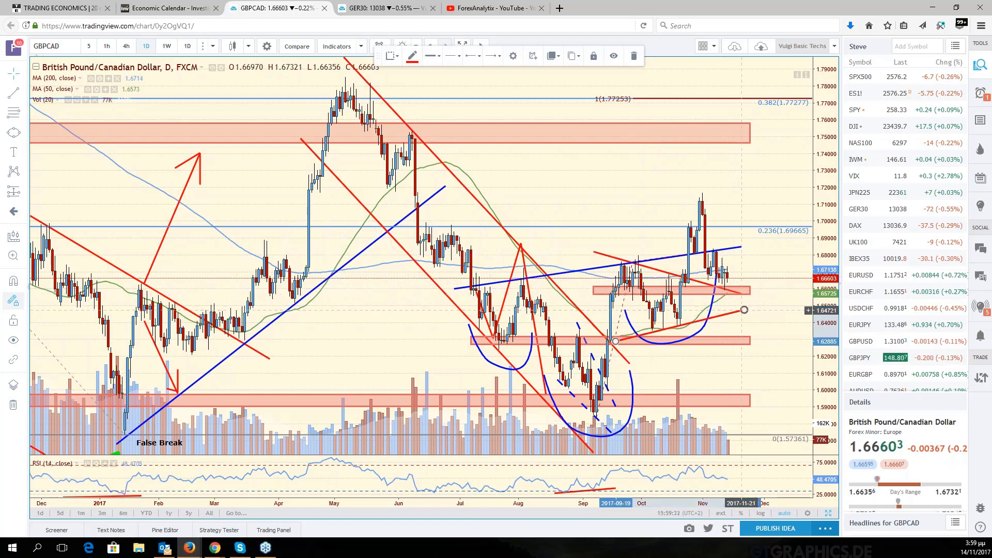
pyautogui.click(744, 310)
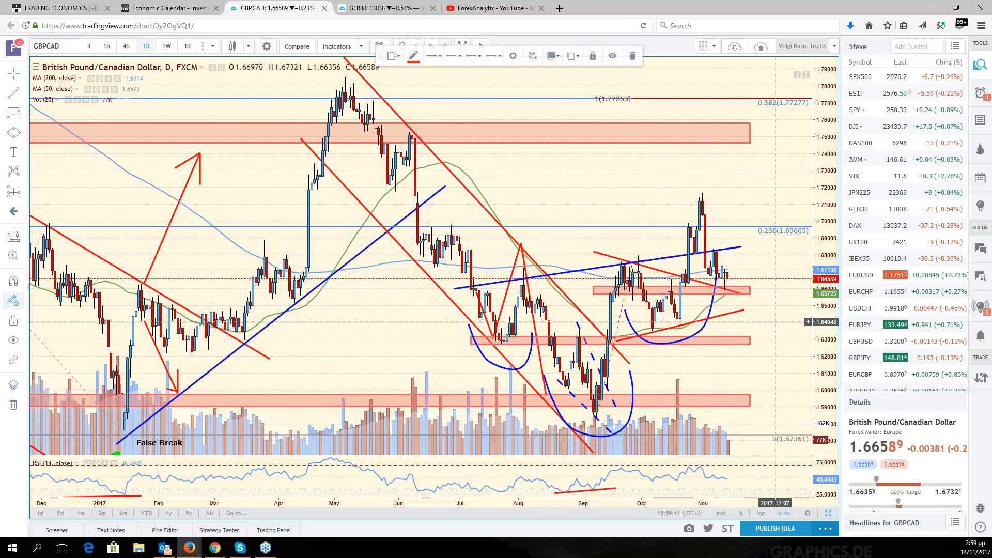
pyautogui.moveTo(775, 322); pyautogui.dragTo(821, 321)
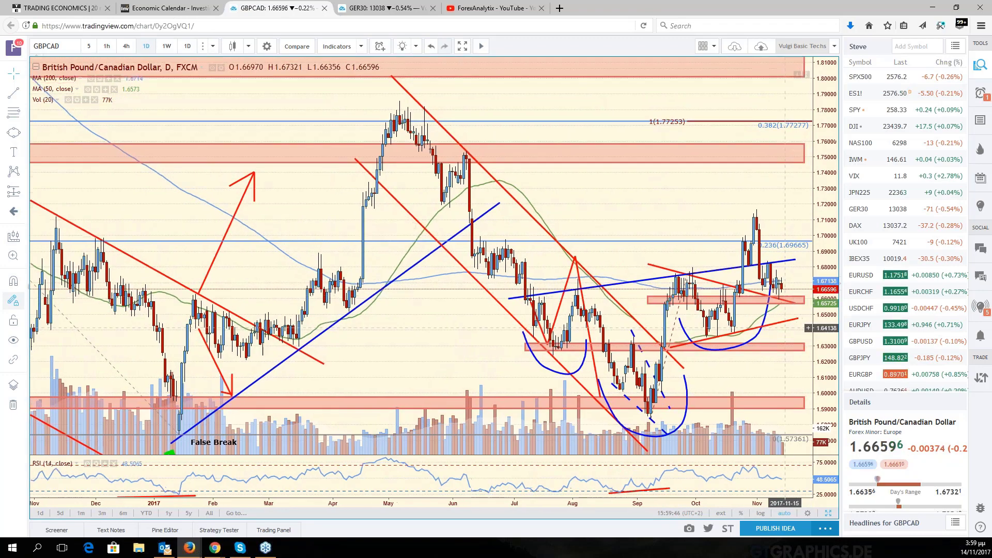
pyautogui.moveTo(786, 328); pyautogui.dragTo(771, 329)
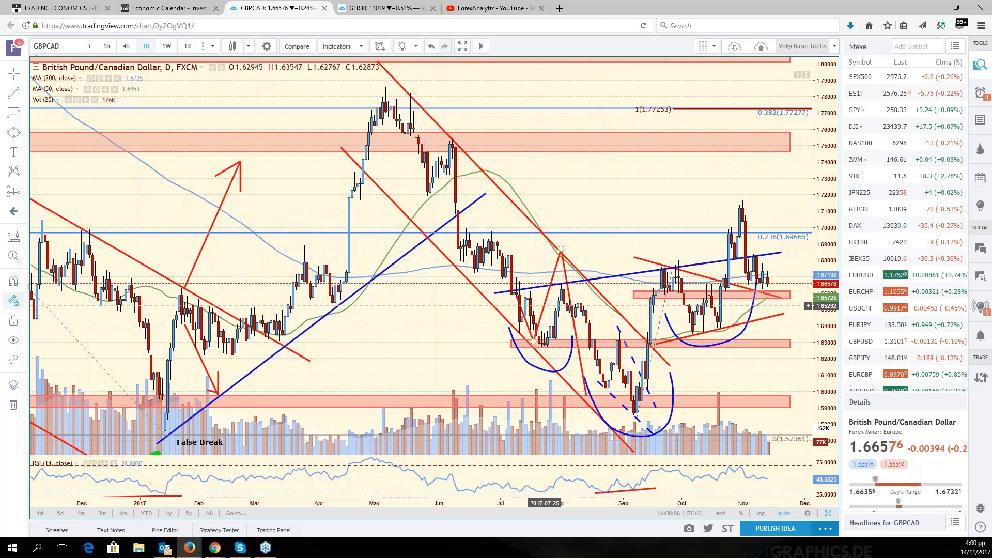
# Deselect the red trend lines and restore the six-chart grid layout with Alt+Enter
pyautogui.click(545, 306)
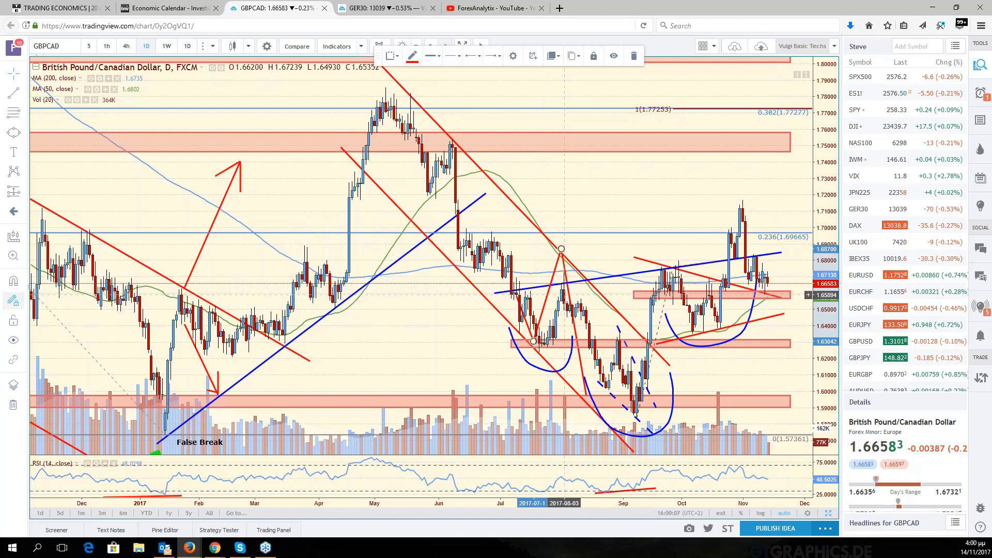
pyautogui.click(567, 295)
pyautogui.click(531, 323)
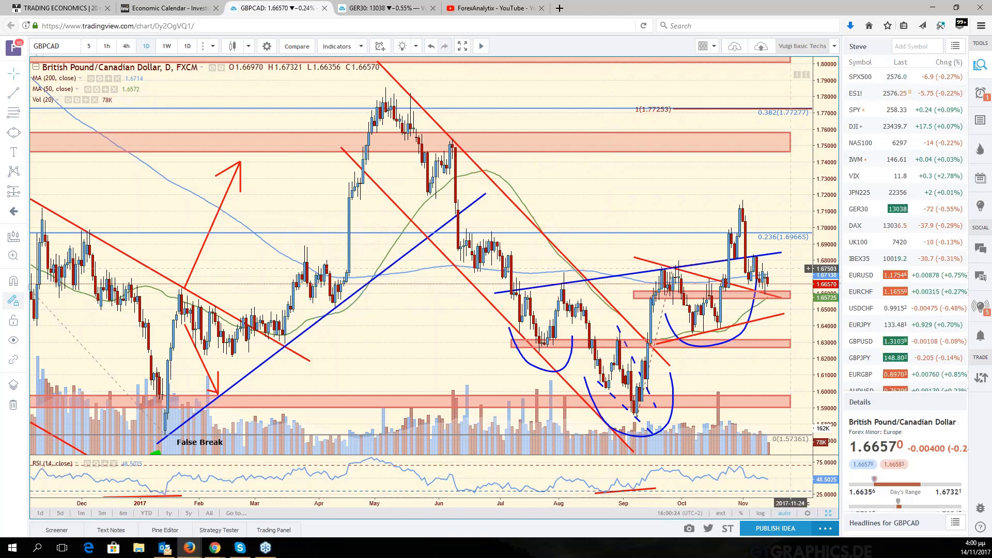
pyautogui.hscroll(-2, 790, 269)
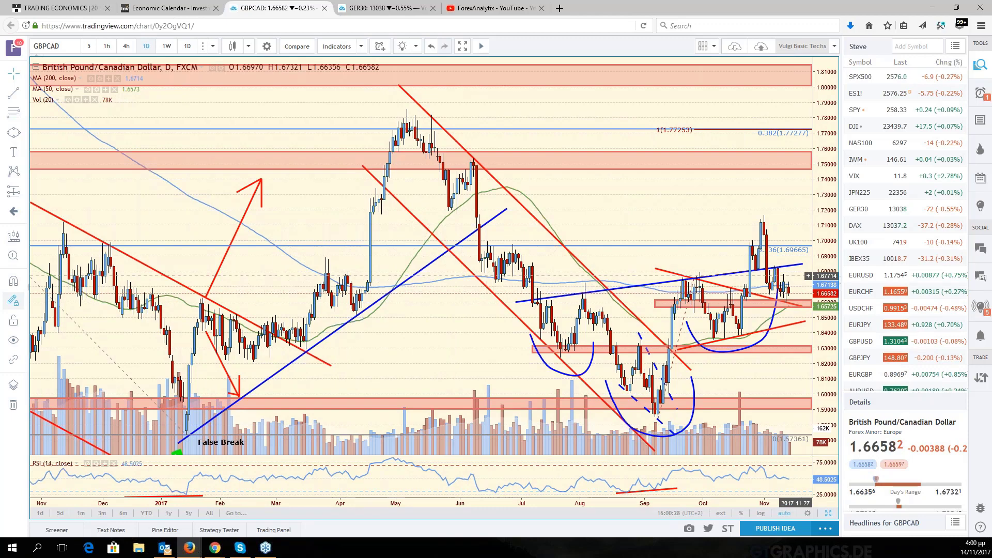
pyautogui.hotkey('alt', 'Return')
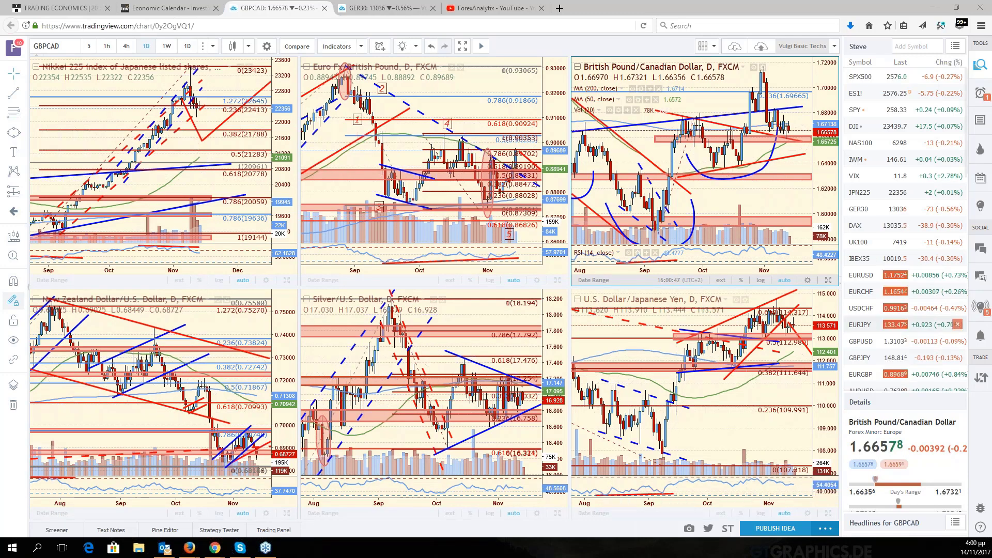
# Pan the EUR/GBP and Nikkei 225 charts slightly, then activate the Silver pane's symbol box
pyautogui.scroll(-3, 873, 342)
pyautogui.scroll(-3, 875, 342)
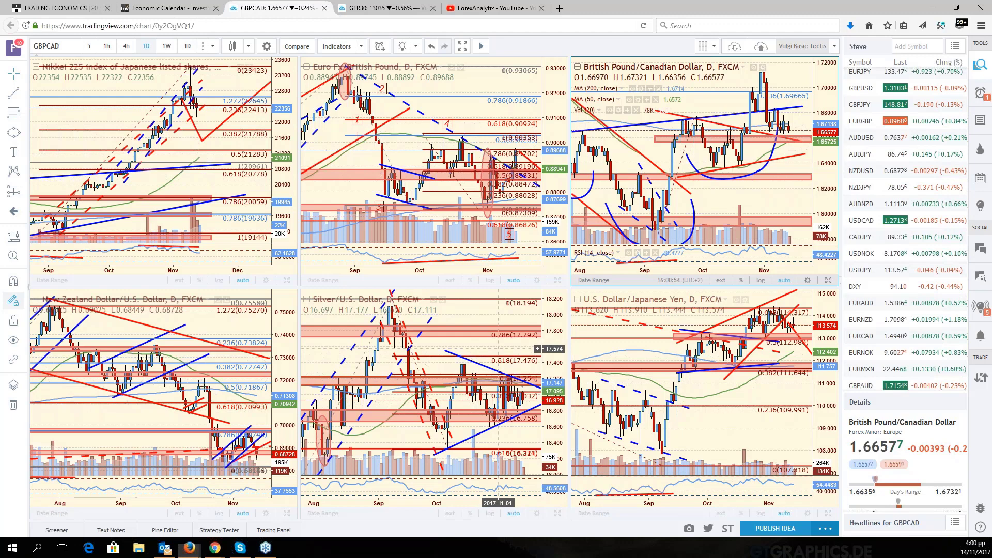
pyautogui.click(492, 357)
pyautogui.moveTo(491, 235); pyautogui.dragTo(503, 235)
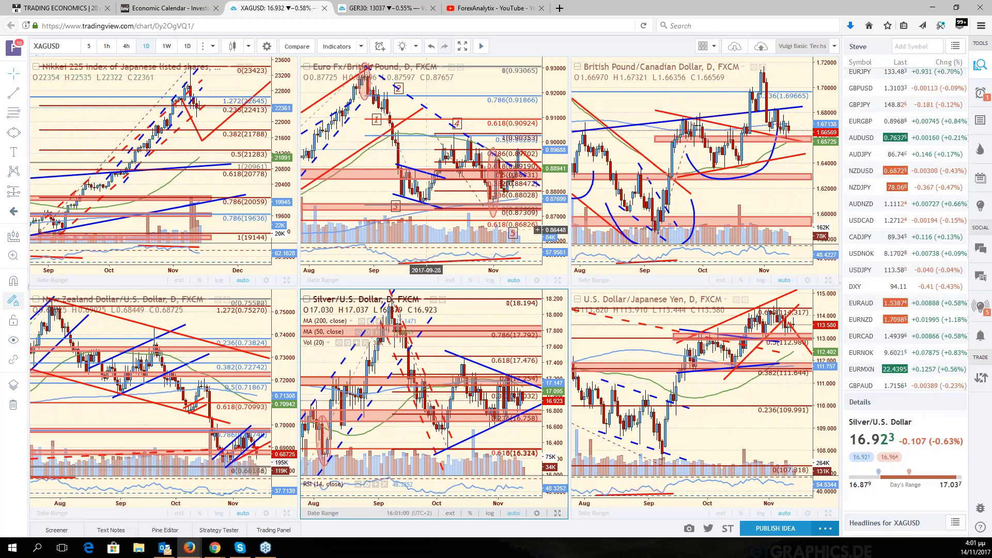
pyautogui.click(243, 124)
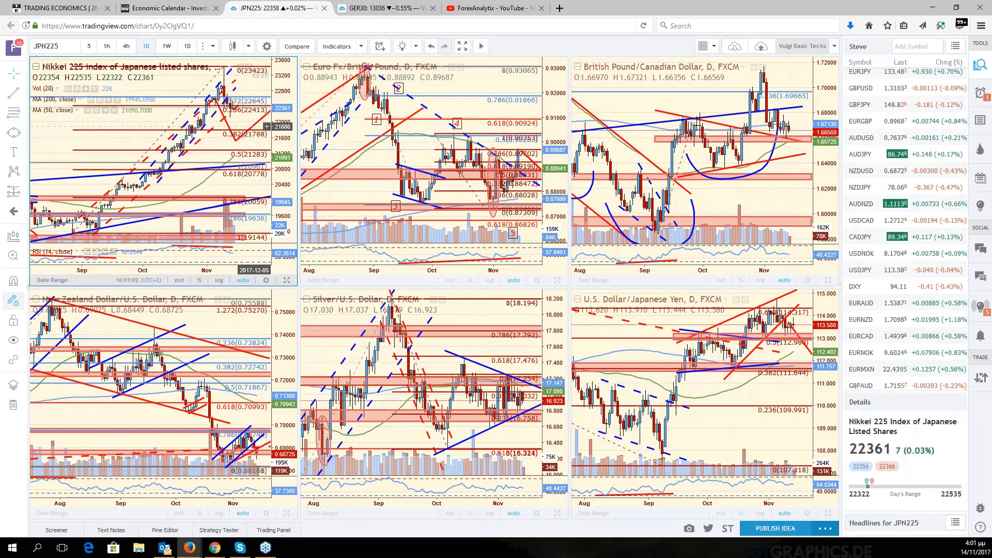
pyautogui.moveTo(253, 126); pyautogui.dragTo(269, 129)
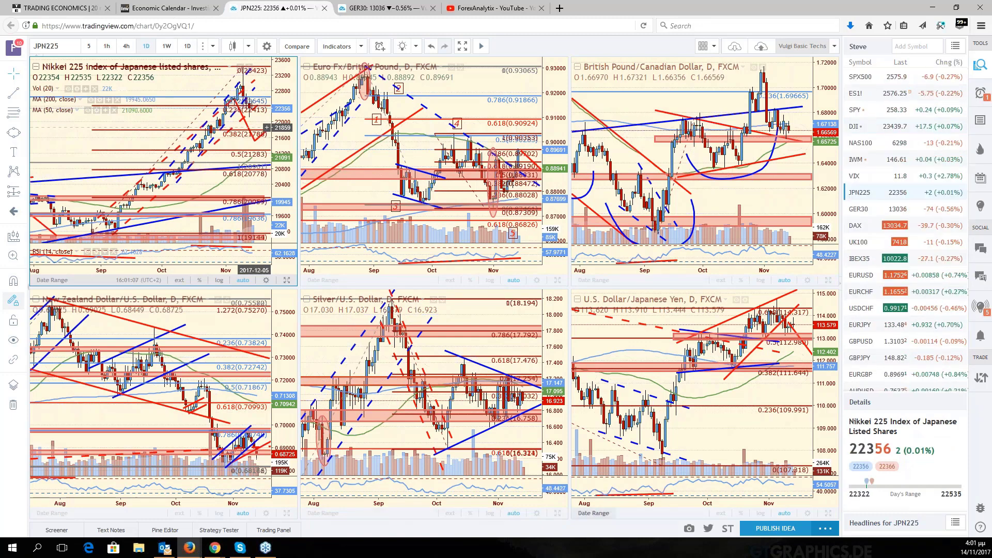
pyautogui.click(434, 330)
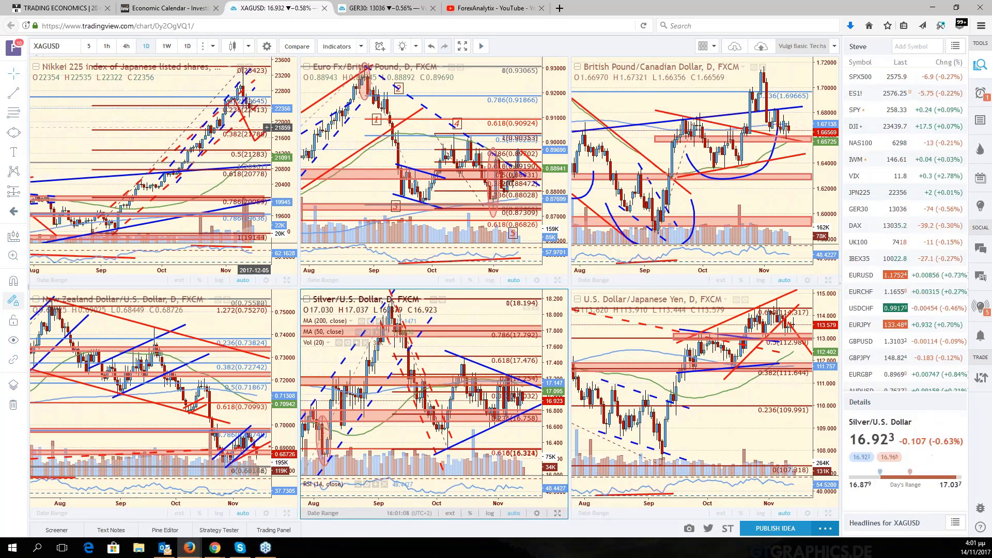
pyautogui.click(74, 46)
# Load USDSEK into the Silver pane and maximize the USD/SEK chart
pyautogui.write('USDSEK')
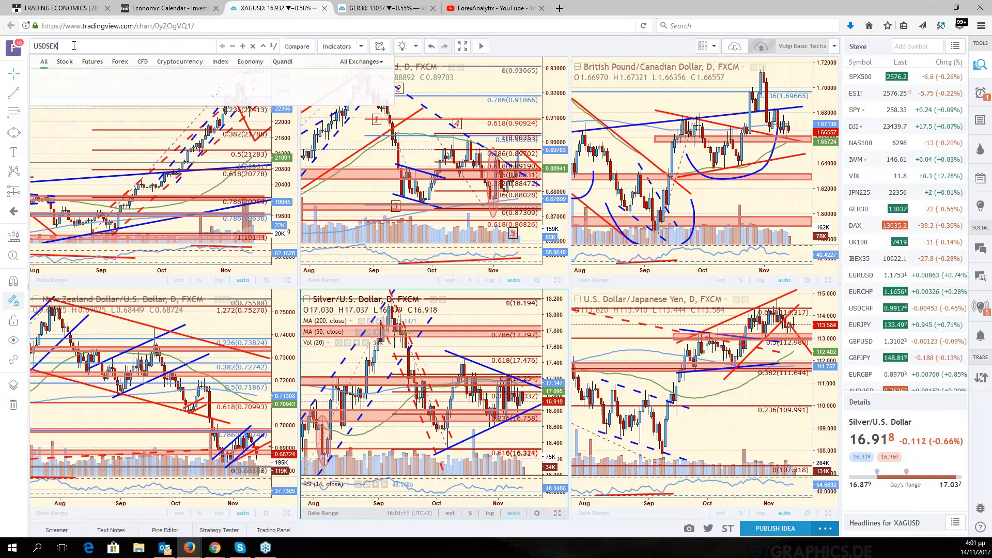
pyautogui.press('Return')
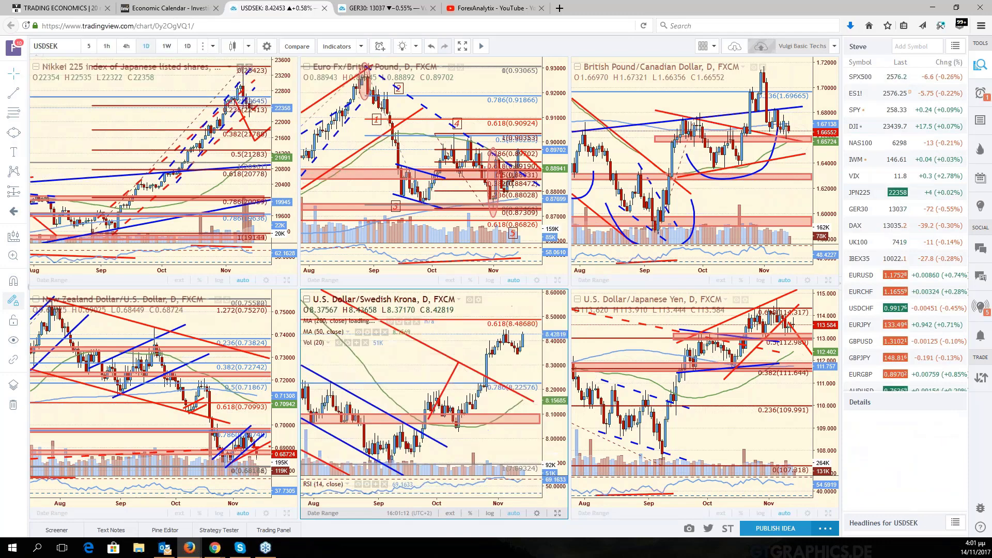
pyautogui.click(558, 514)
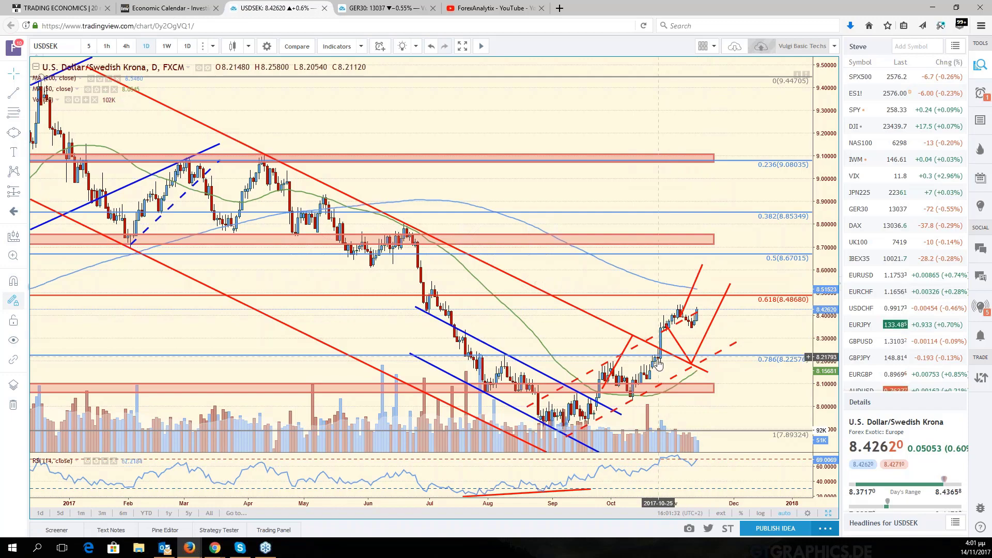
# Zoom and pan the USD/SEK daily chart to show earlier months
pyautogui.scroll(-2, 683, 349)
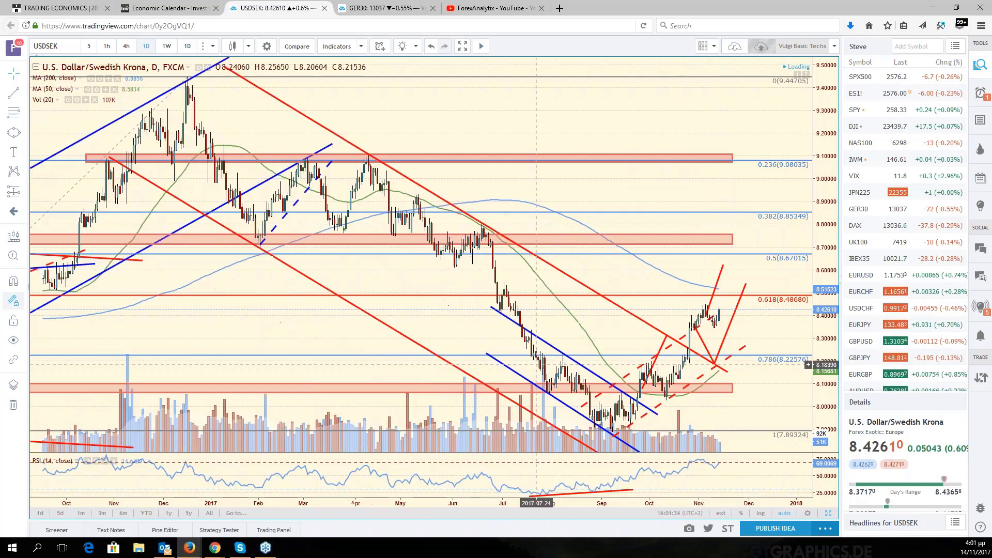
pyautogui.scroll(-2, 536, 365)
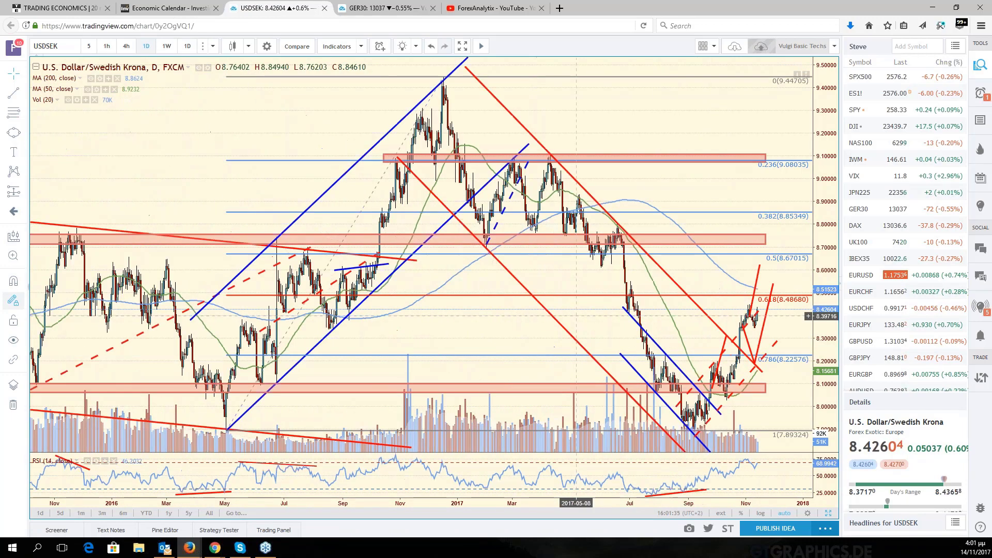
pyautogui.scroll(4, 698, 292)
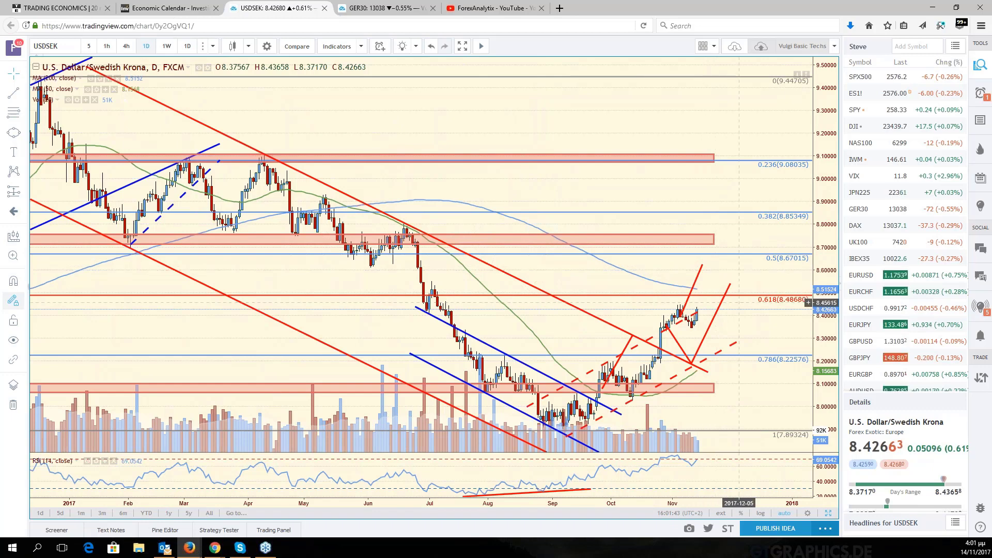
pyautogui.moveTo(739, 302); pyautogui.dragTo(814, 339)
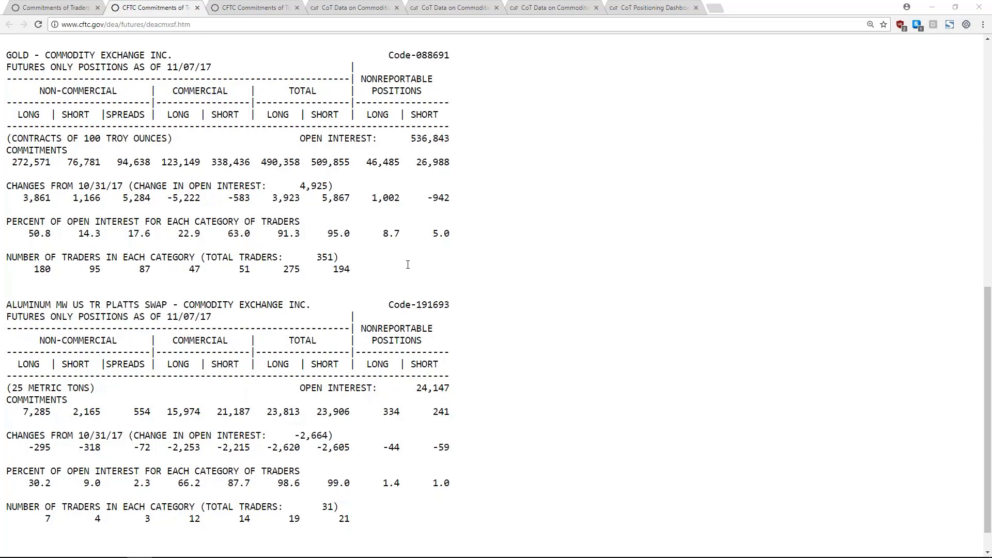
# Switch to the Commitments of Traders tab and briefly highlight its opening paragraph on COT reports
pyautogui.click(64, 7)
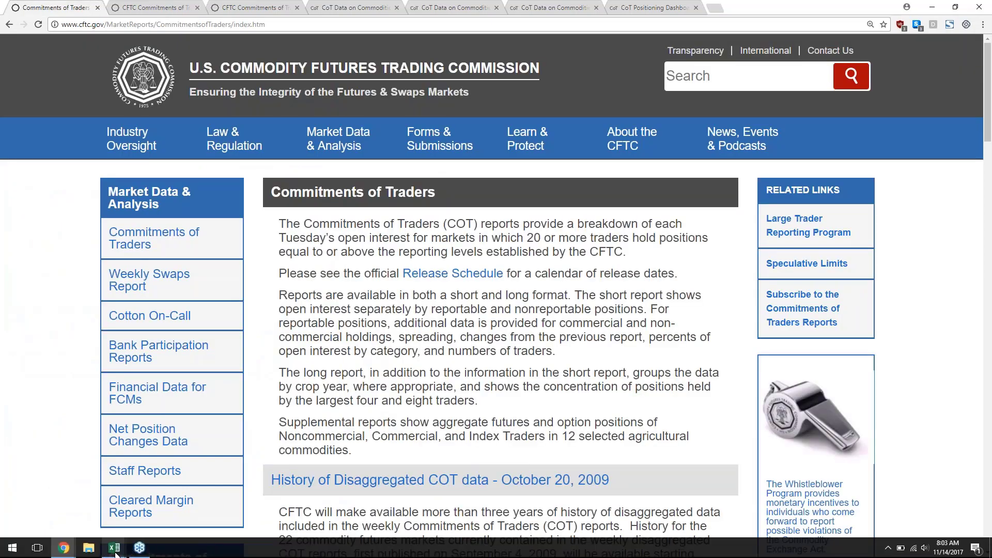
pyautogui.moveTo(115, 551)
pyautogui.tripleClick(332, 238)
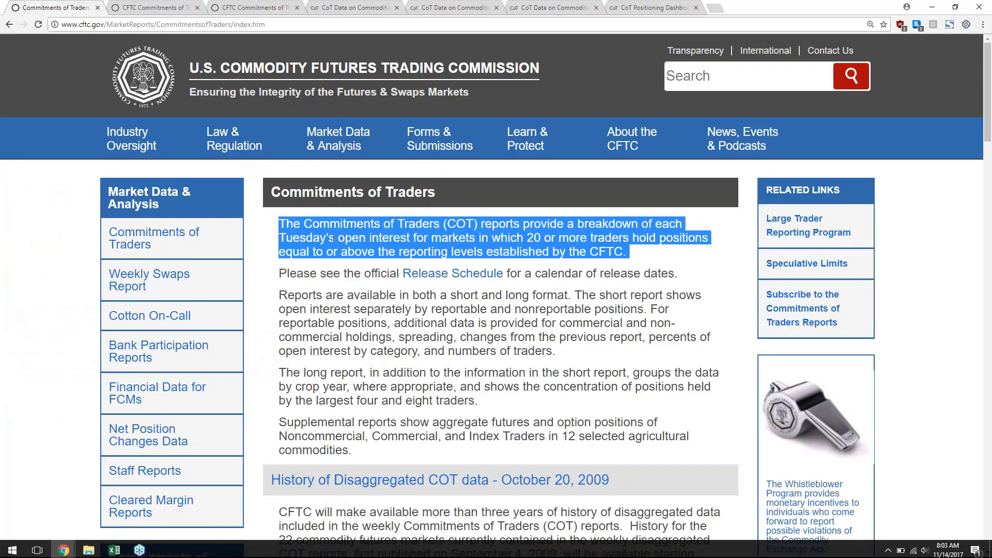
pyautogui.click(333, 239)
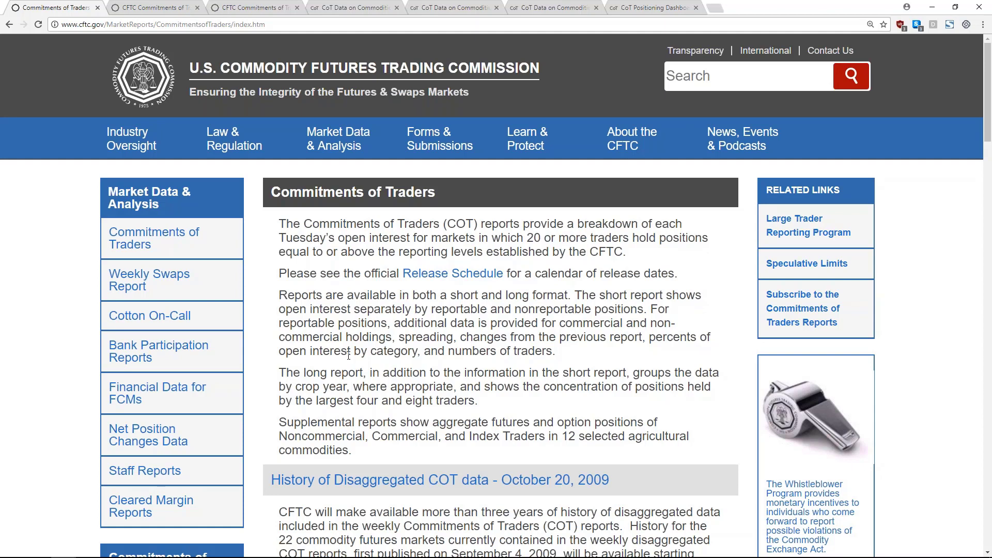
# Read the short-format report paragraph, then show the futures-only short-format report deacmxsf.htm listing Gold
pyautogui.doubleClick(347, 309)
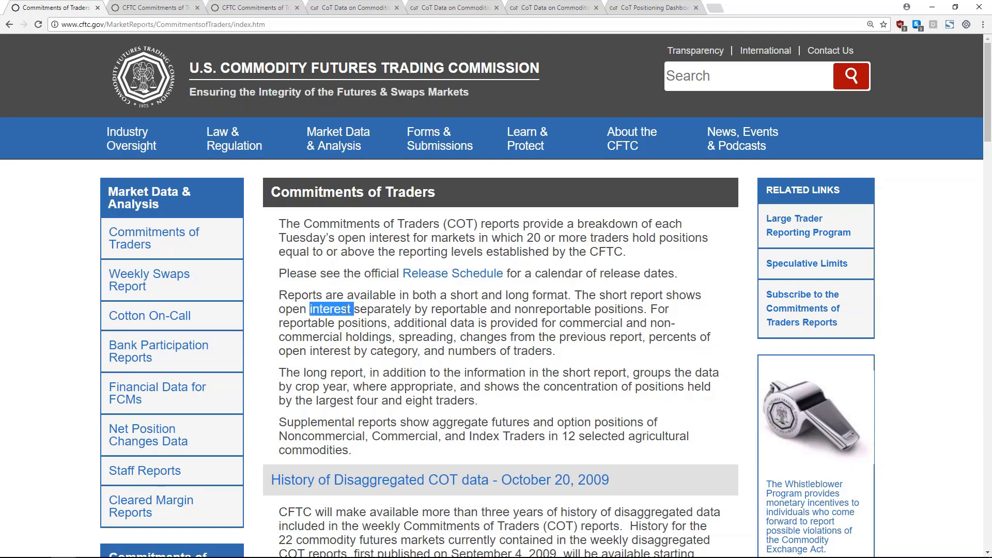
pyautogui.click(361, 311)
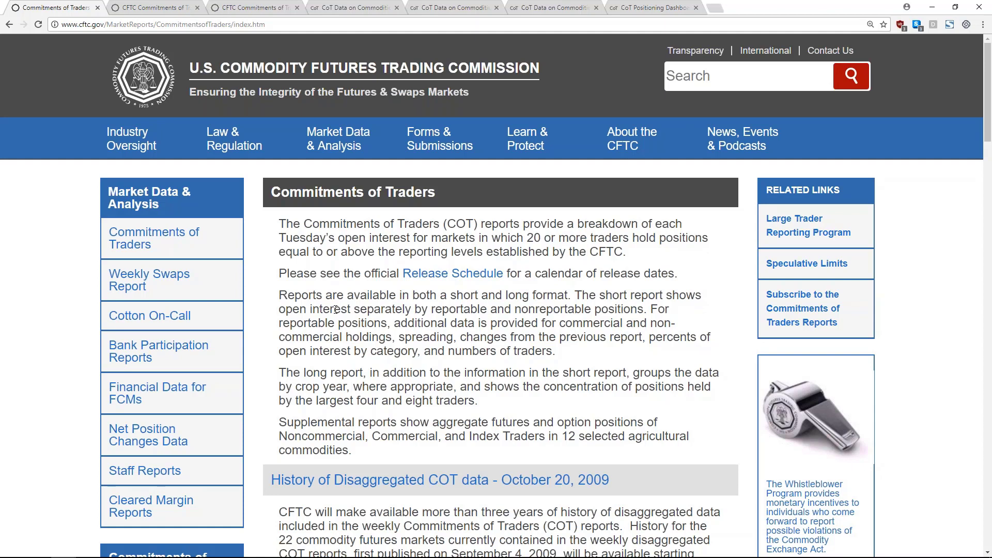
pyautogui.tripleClick(335, 309)
pyautogui.click(334, 310)
pyautogui.tripleClick(333, 309)
pyautogui.click(333, 311)
pyautogui.tripleClick(337, 309)
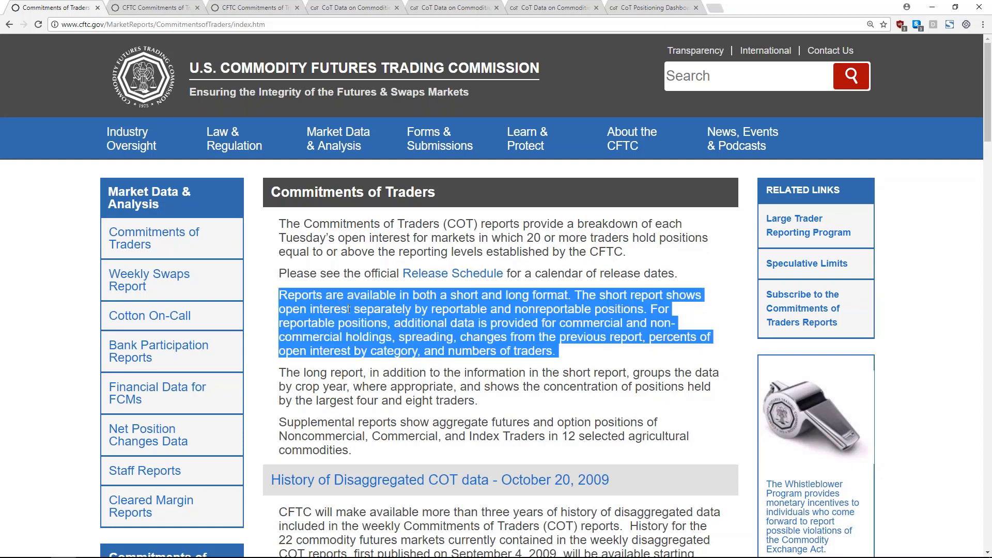
pyautogui.click(170, 7)
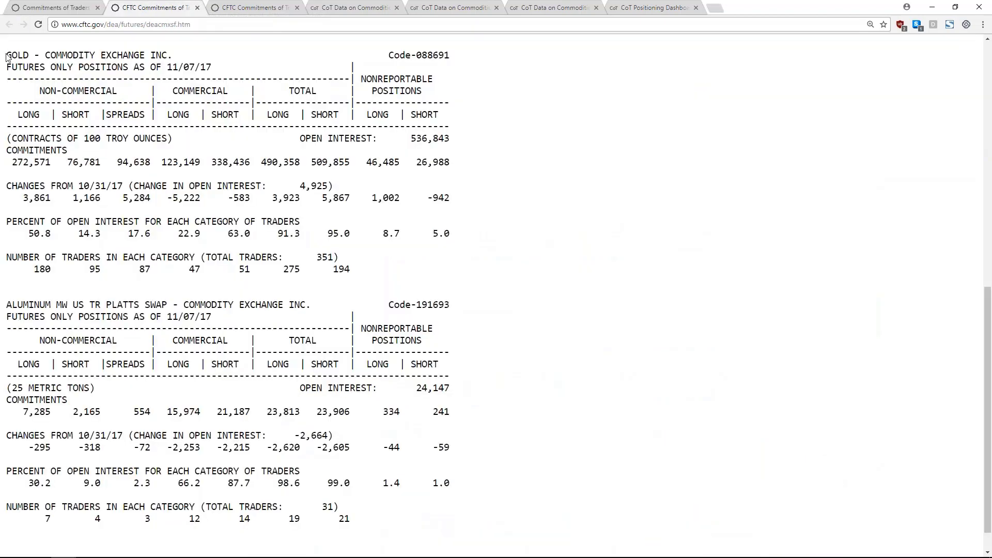
pyautogui.moveTo(6, 56); pyautogui.dragTo(408, 269)
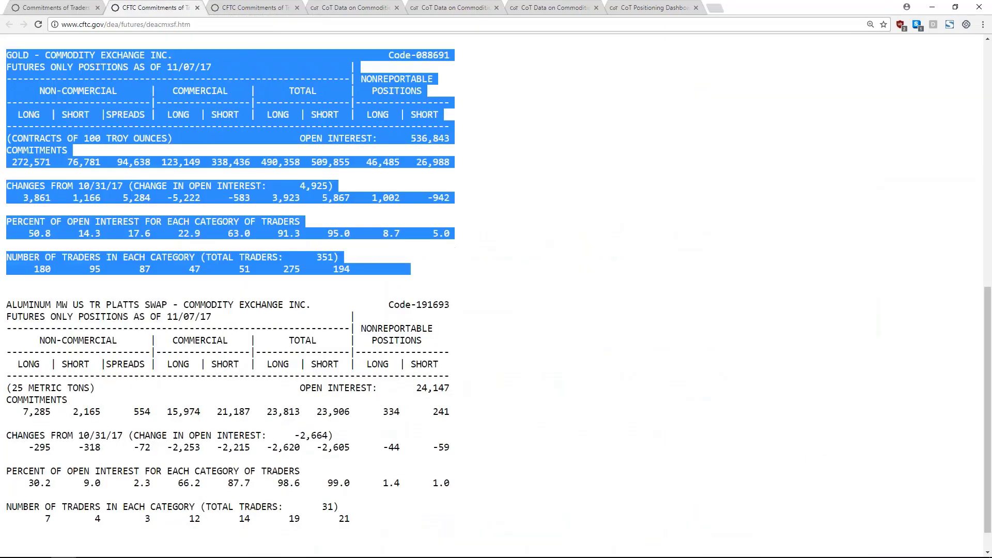
pyautogui.click(404, 268)
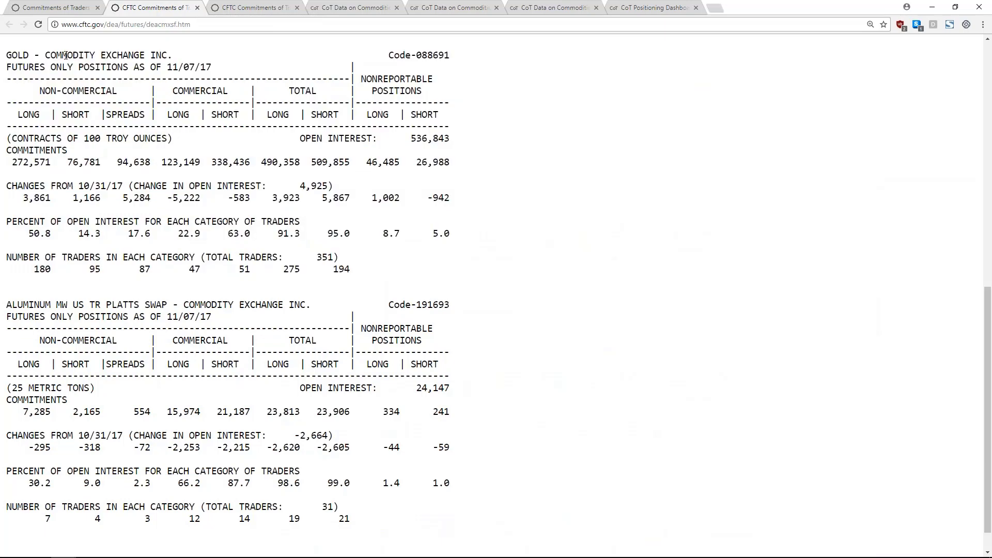
pyautogui.moveTo(66, 55); pyautogui.dragTo(364, 268)
pyautogui.click(364, 268)
pyautogui.moveTo(44, 90); pyautogui.dragTo(124, 90)
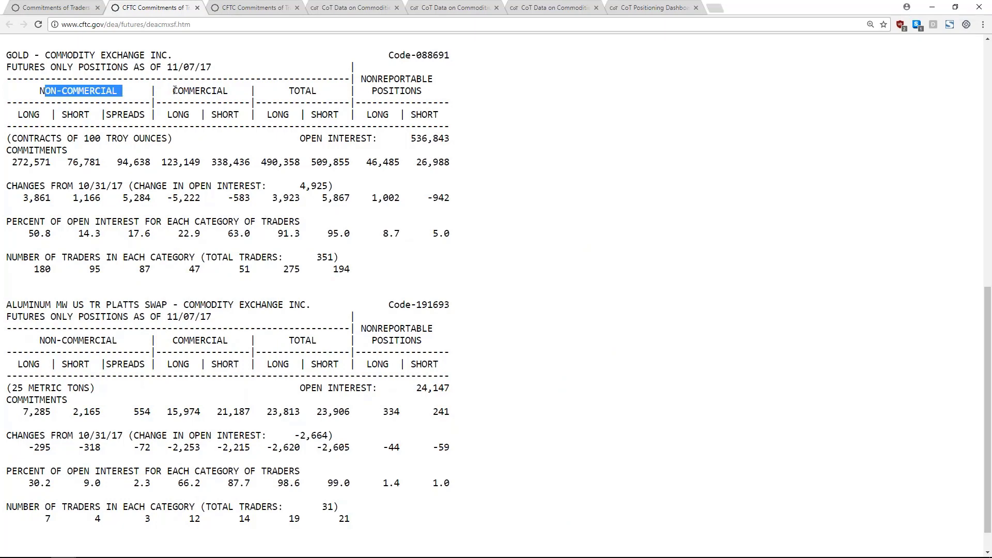
pyautogui.click(212, 90)
pyautogui.doubleClick(212, 91)
pyautogui.click(210, 92)
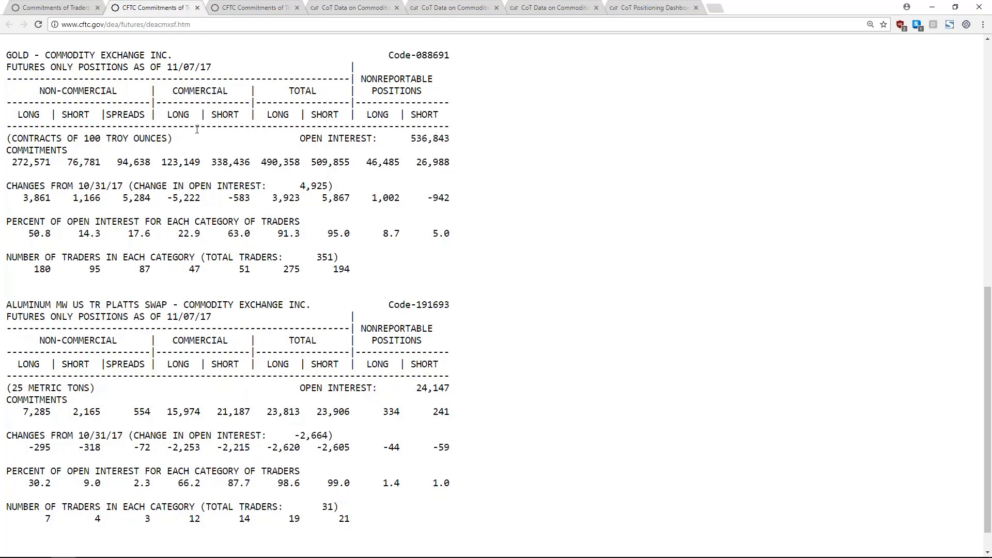
pyautogui.click(73, 7)
pyautogui.click(334, 315)
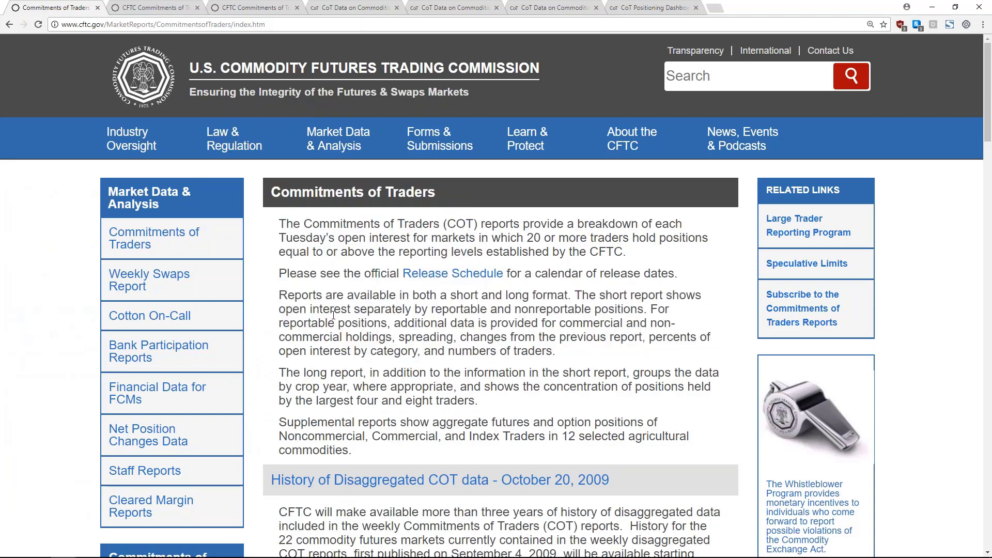
pyautogui.hotkey('ctrl', 'Tab')
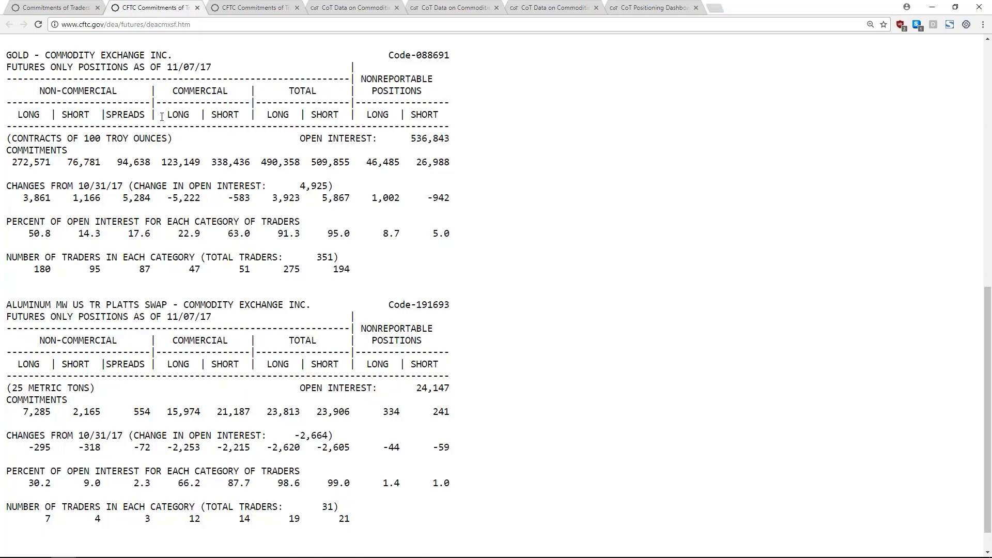
# Show the disaggregated combined Gold report (other_lof.htm) and highlight its Producer/Merchant/Processor/User heading
pyautogui.click(243, 4)
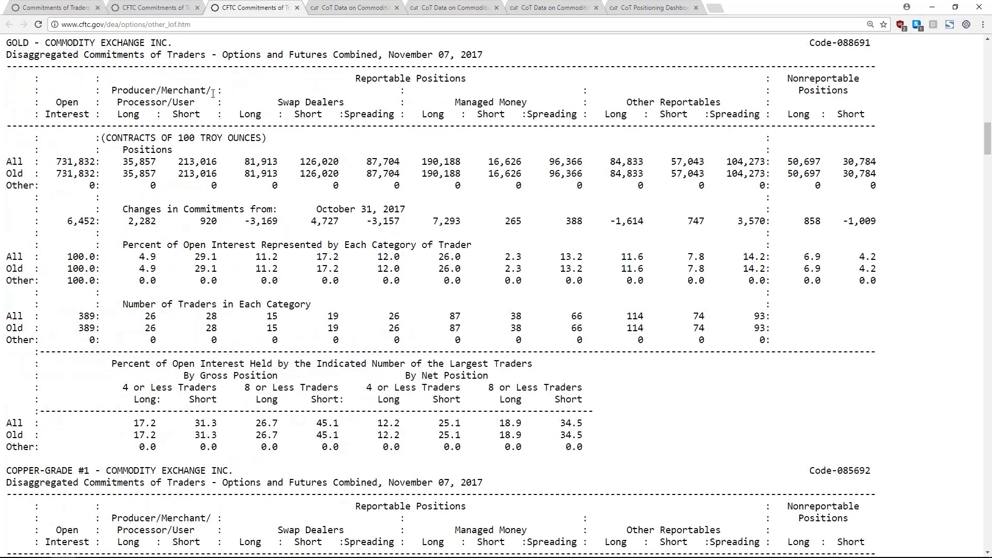
pyautogui.scroll(1, 291, 211)
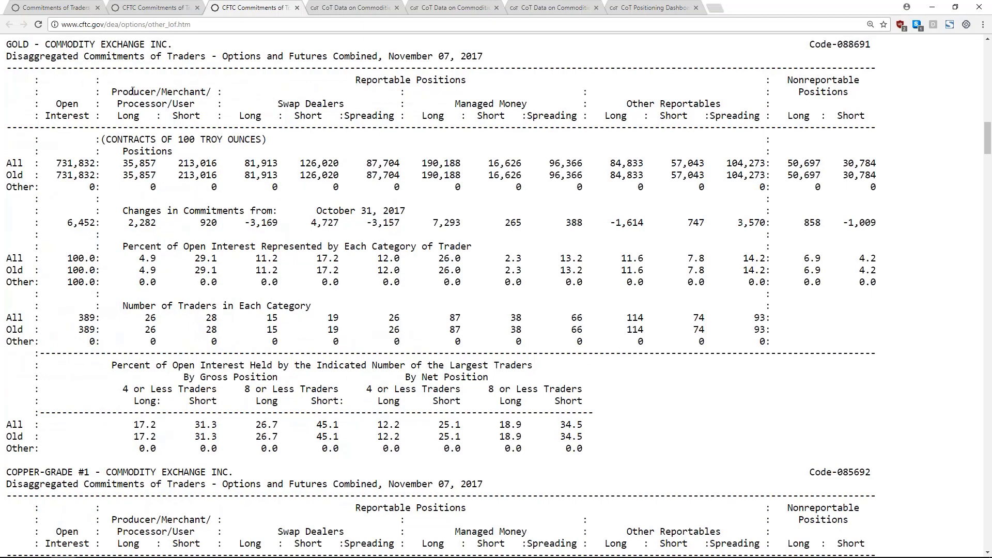
pyautogui.moveTo(117, 91); pyautogui.dragTo(199, 103)
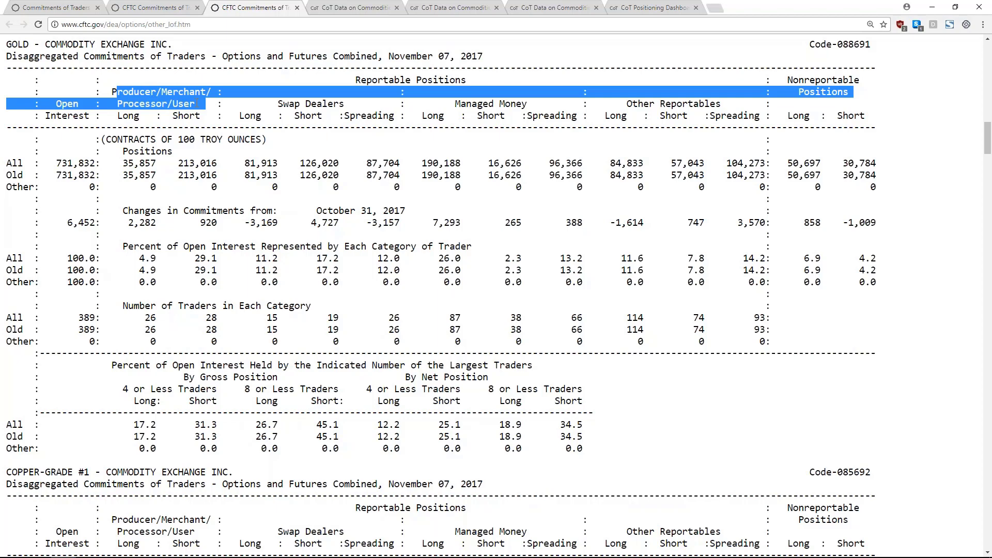
pyautogui.click(197, 102)
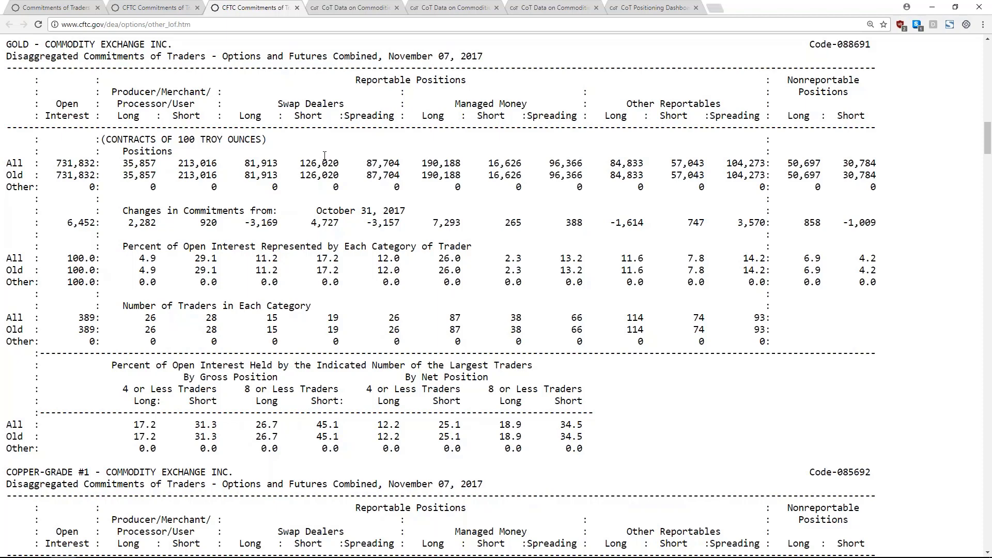
pyautogui.tripleClick(139, 92)
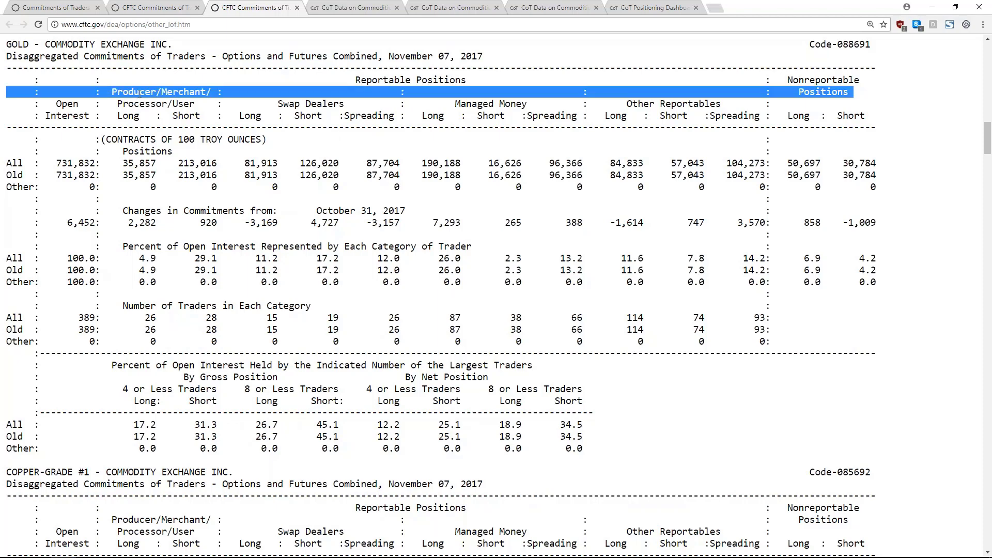
pyautogui.click(141, 94)
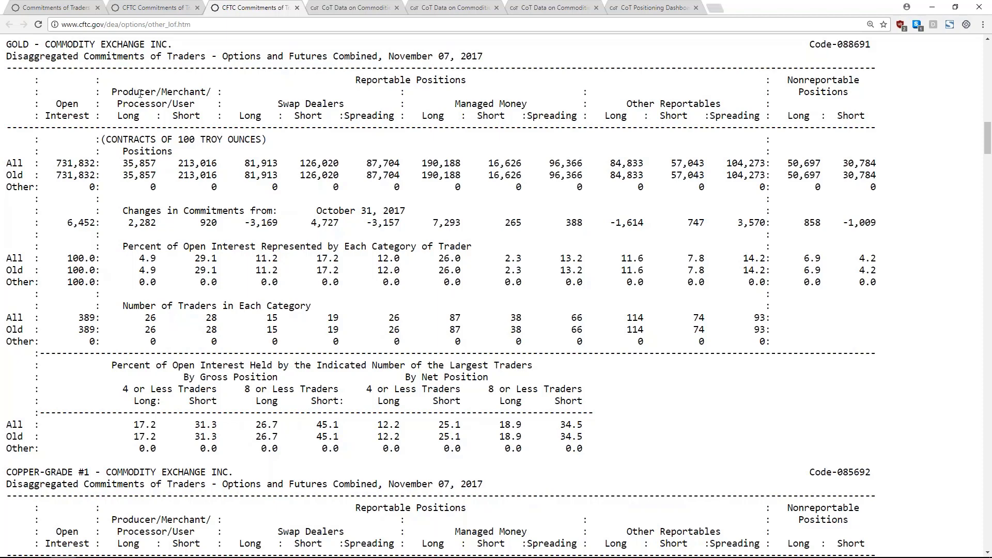
pyautogui.tripleClick(140, 93)
pyautogui.click(130, 92)
pyautogui.moveTo(273, 103); pyautogui.dragTo(351, 102)
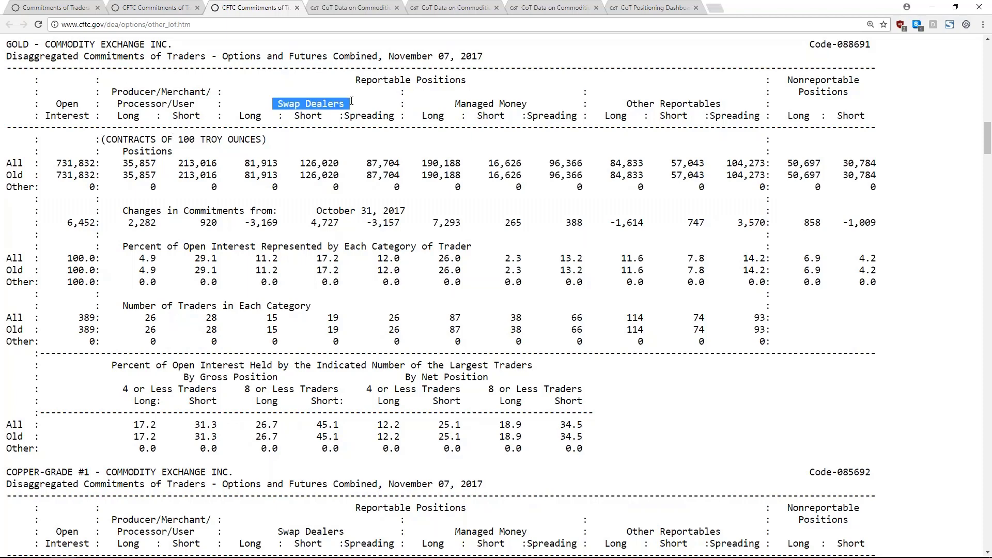
pyautogui.click(290, 106)
pyautogui.moveTo(271, 102); pyautogui.dragTo(351, 104)
pyautogui.click(352, 103)
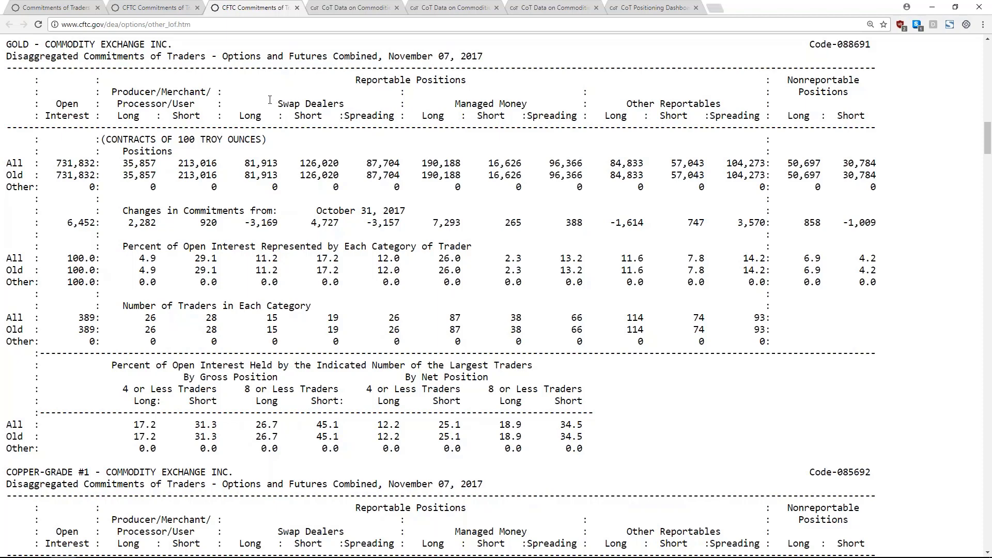
pyautogui.moveTo(274, 103); pyautogui.dragTo(342, 105)
pyautogui.click(340, 105)
pyautogui.moveTo(549, 103); pyautogui.dragTo(443, 103)
pyautogui.moveTo(616, 103); pyautogui.dragTo(721, 103)
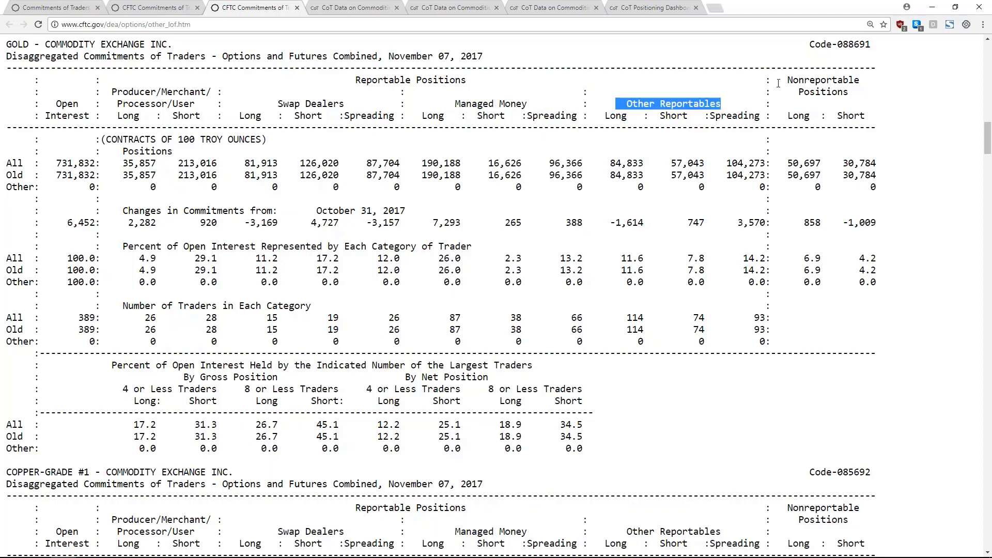
pyautogui.moveTo(789, 81); pyautogui.dragTo(857, 92)
pyautogui.click(537, 106)
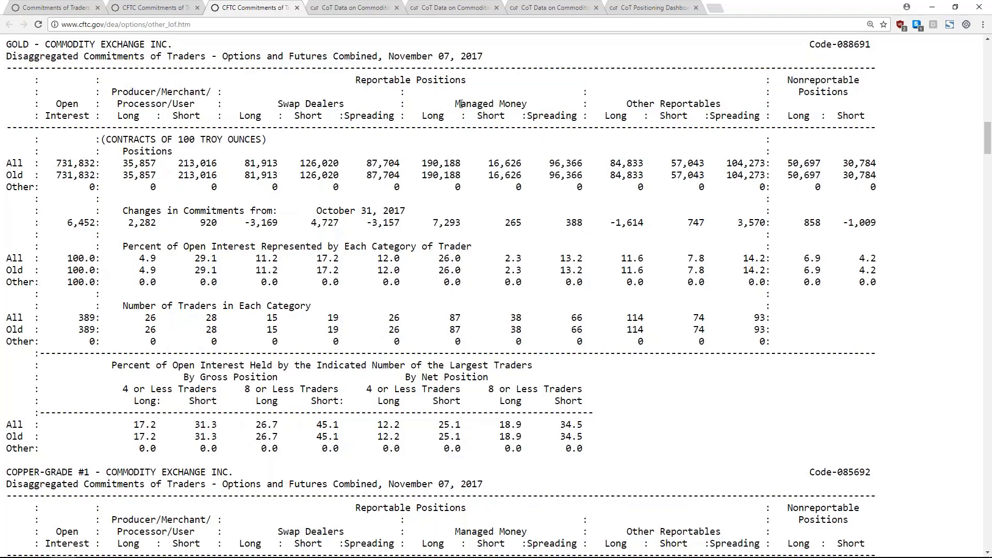
pyautogui.moveTo(454, 104); pyautogui.dragTo(529, 102)
pyautogui.click(528, 102)
pyautogui.moveTo(621, 102); pyautogui.dragTo(733, 106)
pyautogui.click(714, 104)
pyautogui.moveTo(788, 80); pyautogui.dragTo(816, 86)
pyautogui.click(808, 89)
pyautogui.moveTo(785, 79); pyautogui.dragTo(801, 94)
pyautogui.click(802, 97)
pyautogui.moveTo(451, 103); pyautogui.dragTo(529, 102)
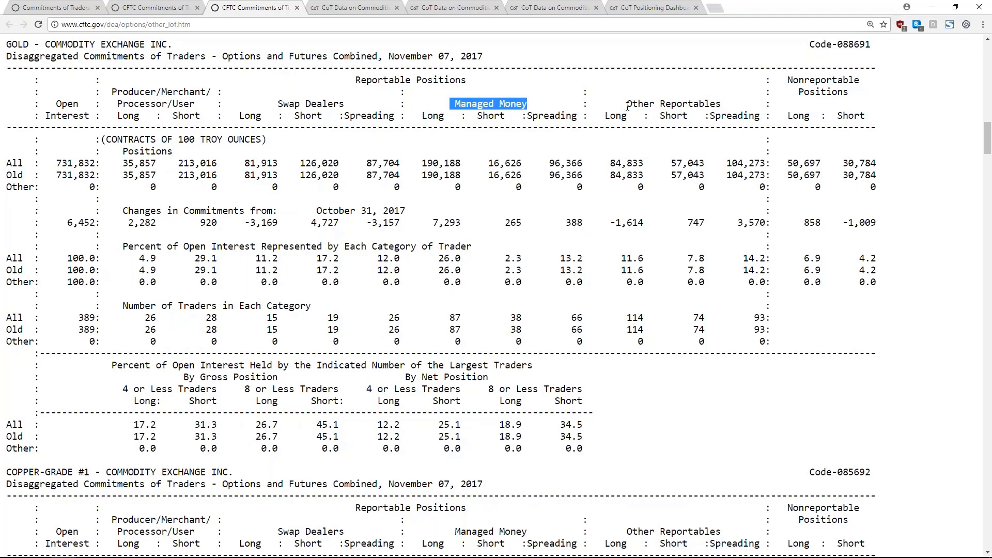
pyautogui.moveTo(627, 103); pyautogui.dragTo(729, 103)
pyautogui.click(713, 101)
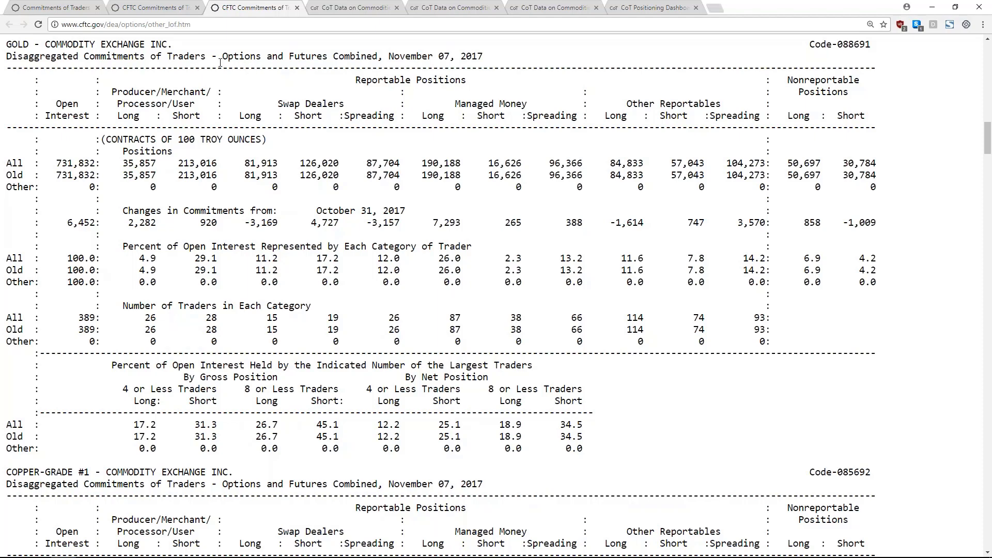
pyautogui.click(144, 8)
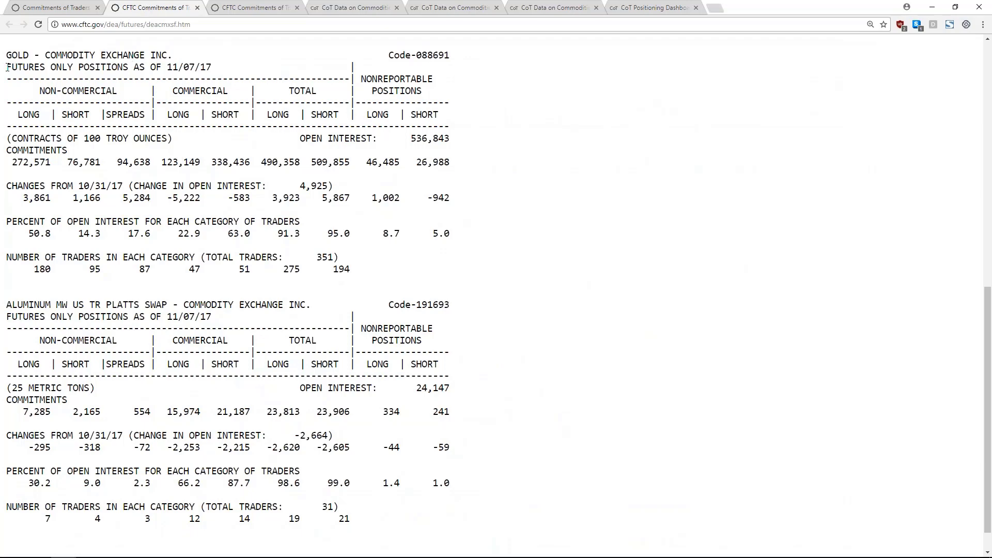
pyautogui.moveTo(7, 67); pyautogui.dragTo(75, 64)
pyautogui.click(241, 7)
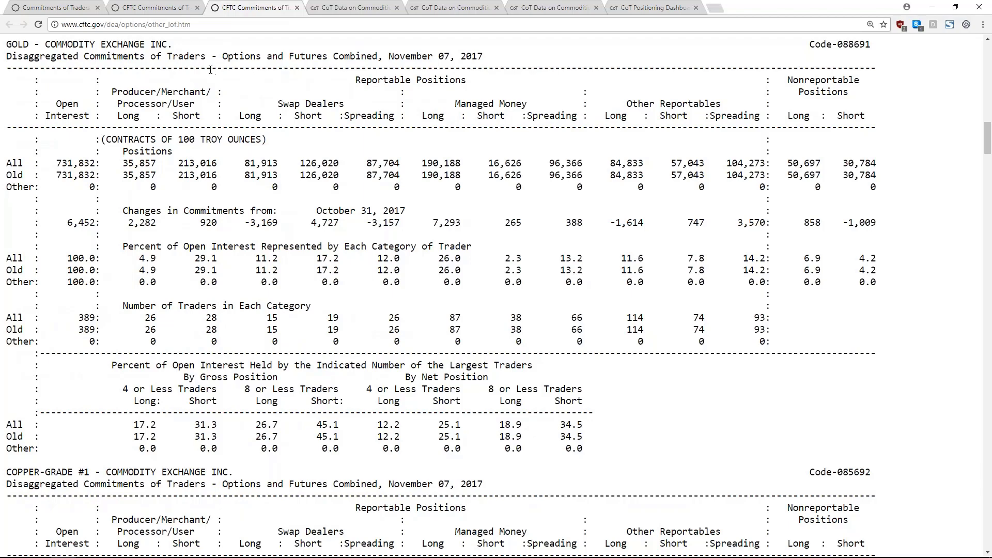
pyautogui.moveTo(222, 55); pyautogui.dragTo(333, 56)
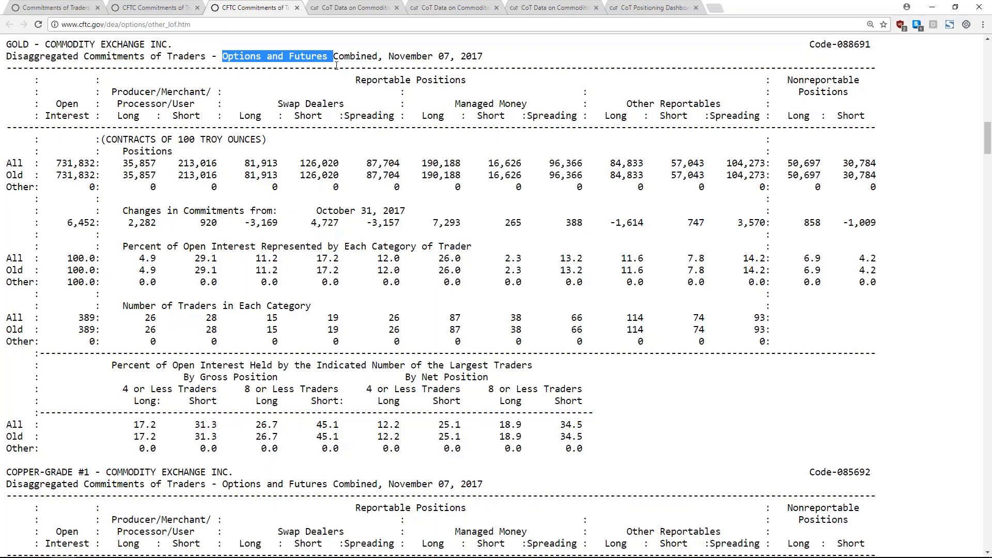
pyautogui.click(354, 53)
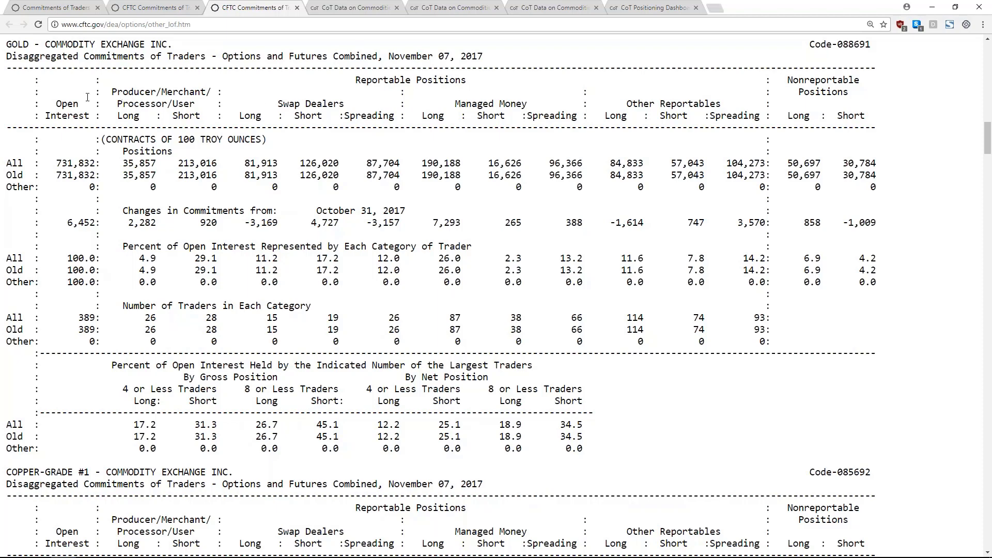
pyautogui.moveTo(396, 99); pyautogui.dragTo(707, 116)
pyautogui.click(708, 116)
pyautogui.moveTo(288, 101); pyautogui.dragTo(370, 115)
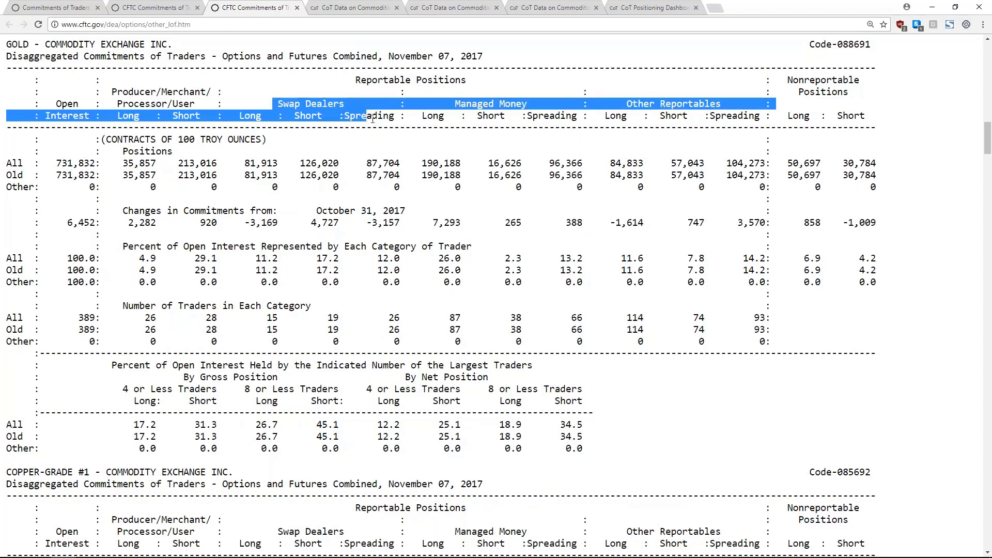
pyautogui.click(375, 115)
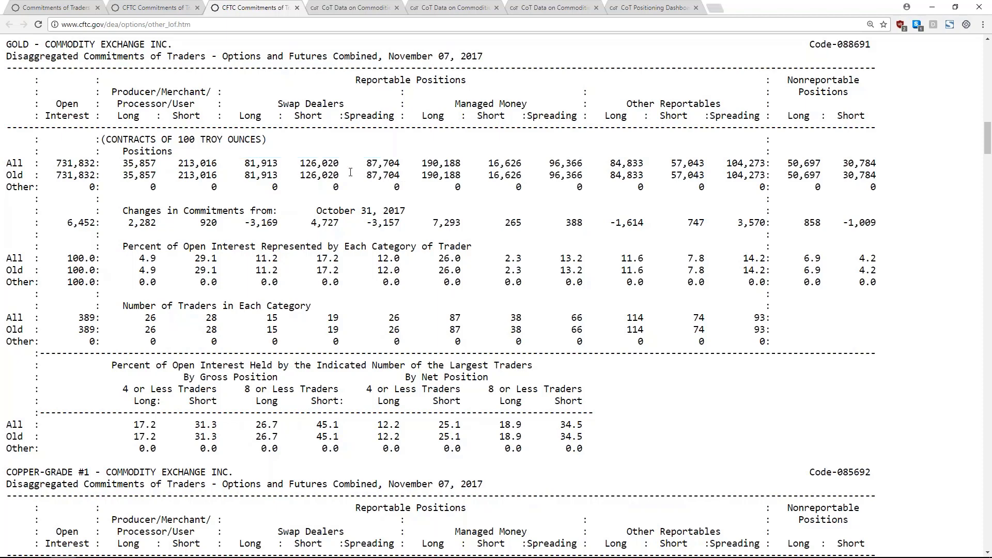
pyautogui.moveTo(351, 172); pyautogui.dragTo(225, 164)
pyautogui.click(224, 165)
pyautogui.moveTo(71, 162); pyautogui.dragTo(377, 201)
pyautogui.click(377, 184)
pyautogui.moveTo(23, 42); pyautogui.dragTo(119, 101)
pyautogui.click(118, 98)
pyautogui.doubleClick(17, 45)
pyautogui.click(78, 133)
pyautogui.moveTo(18, 45); pyautogui.dragTo(383, 279)
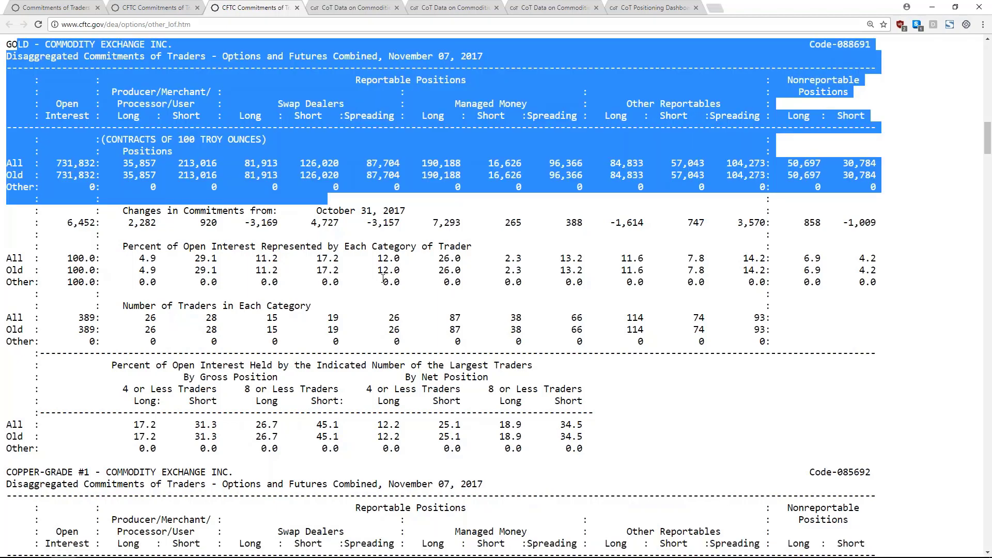
pyautogui.click(384, 279)
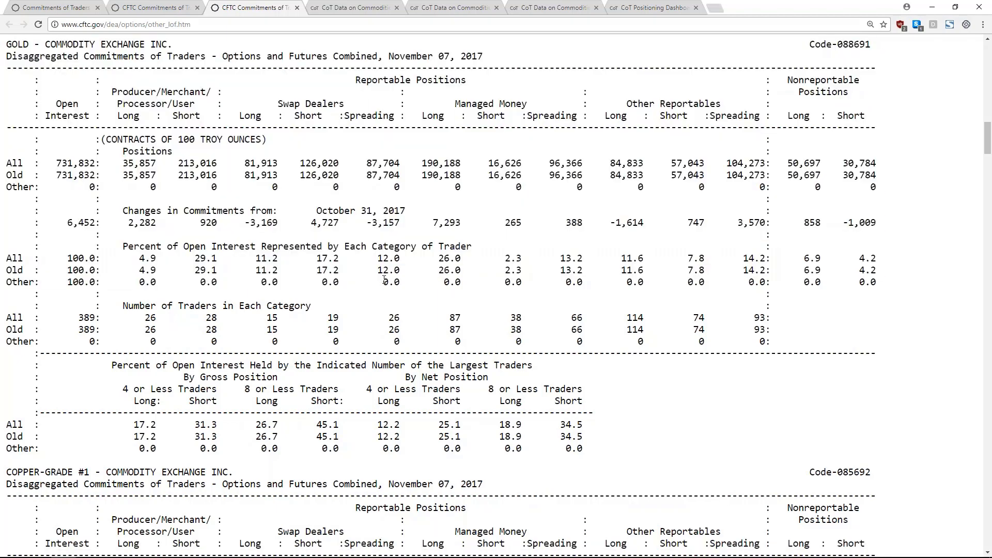
pyautogui.doubleClick(131, 163)
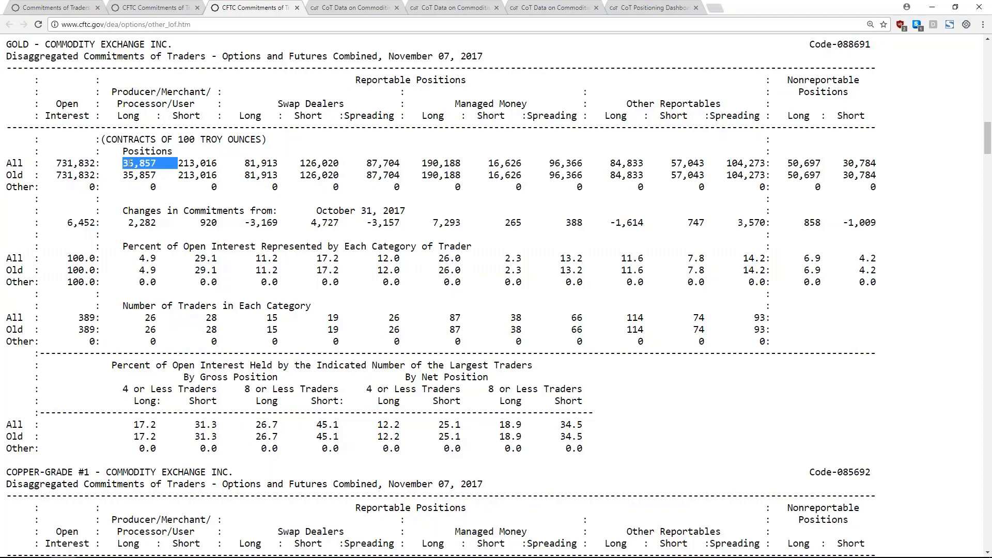
pyautogui.tripleClick(174, 163)
pyautogui.click(192, 161)
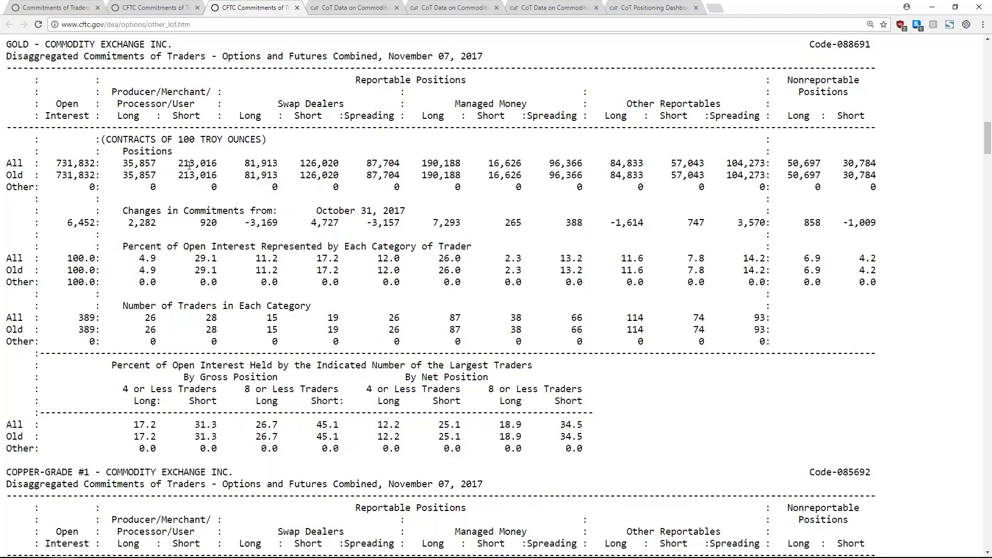
pyautogui.moveTo(183, 551)
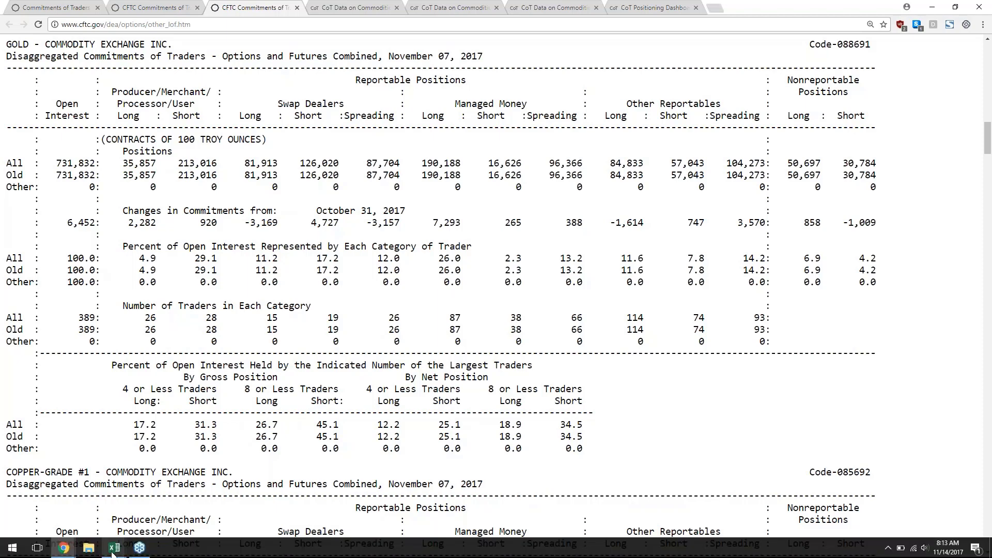
# Switch from c_year to the cotexample workbook and check C2, D2 (35857) and E2 (213016)
pyautogui.moveTo(114, 550)
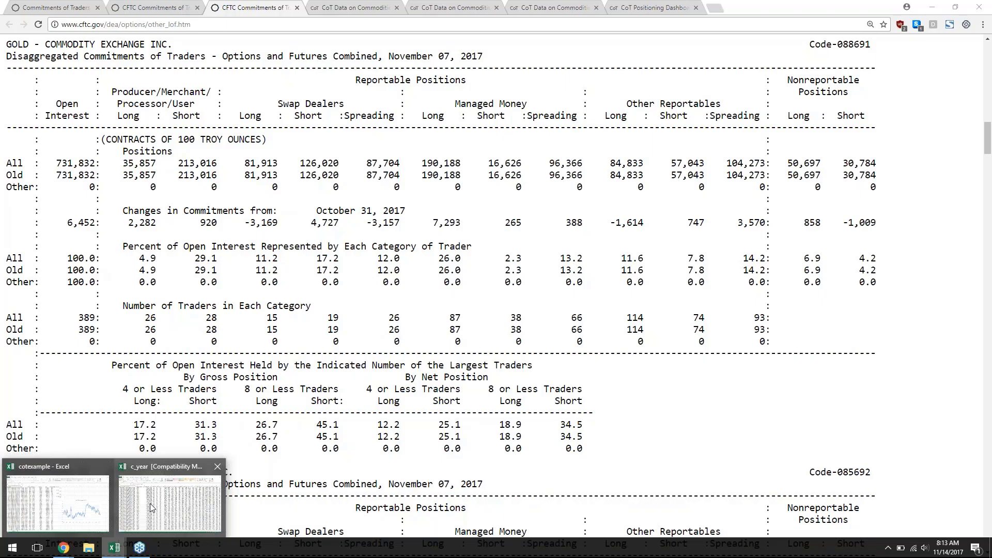
pyautogui.click(150, 504)
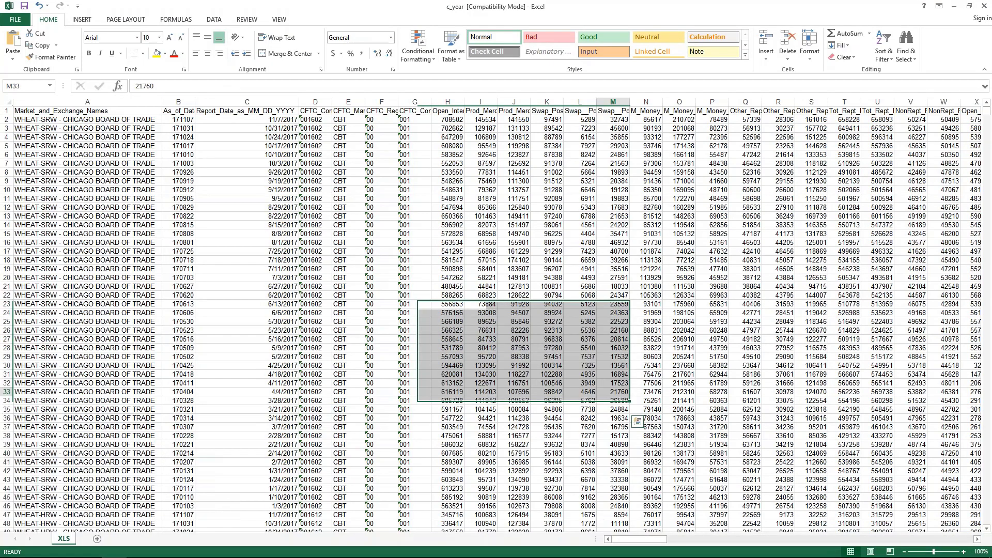
pyautogui.click(113, 548)
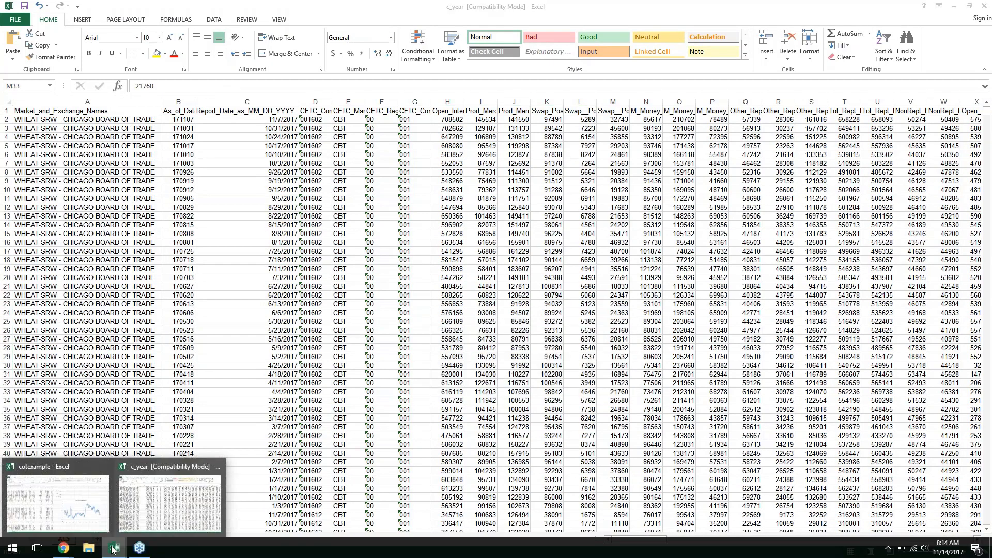
pyautogui.click(57, 498)
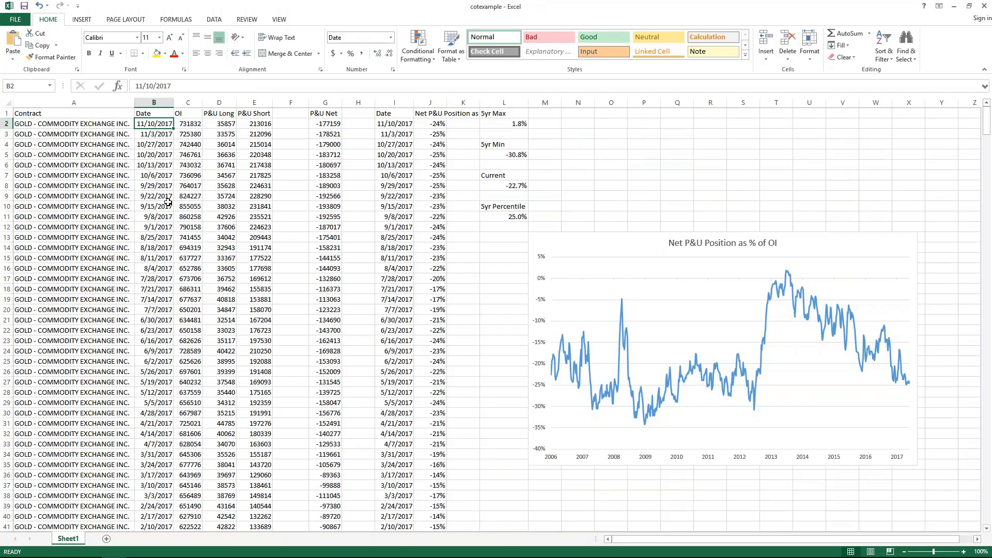
pyautogui.click(194, 123)
pyautogui.click(220, 123)
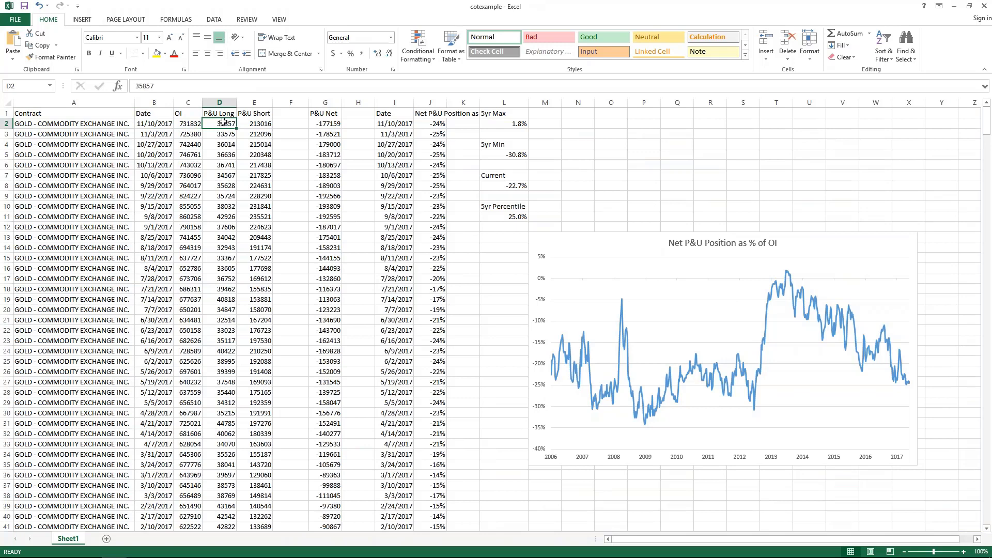
pyautogui.click(257, 124)
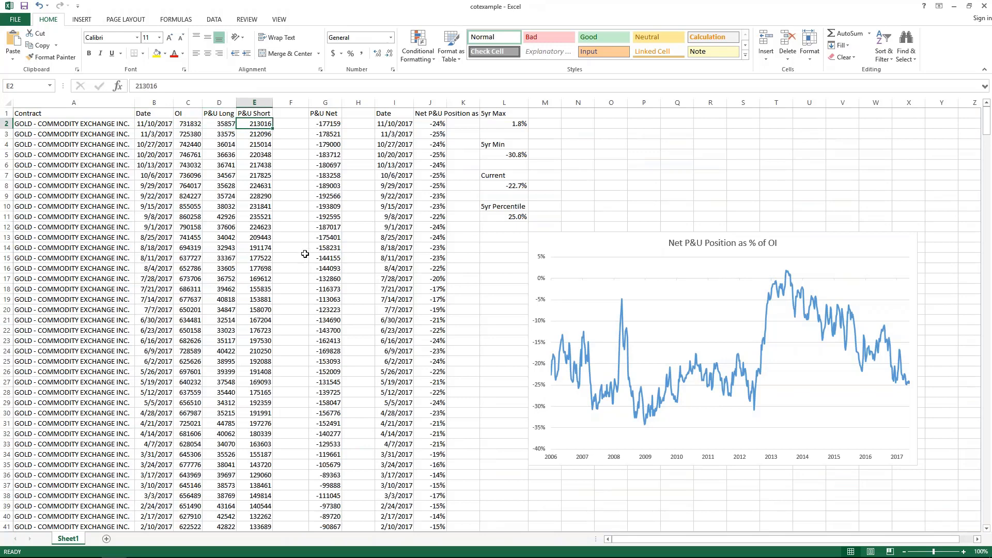
pyautogui.click(329, 124)
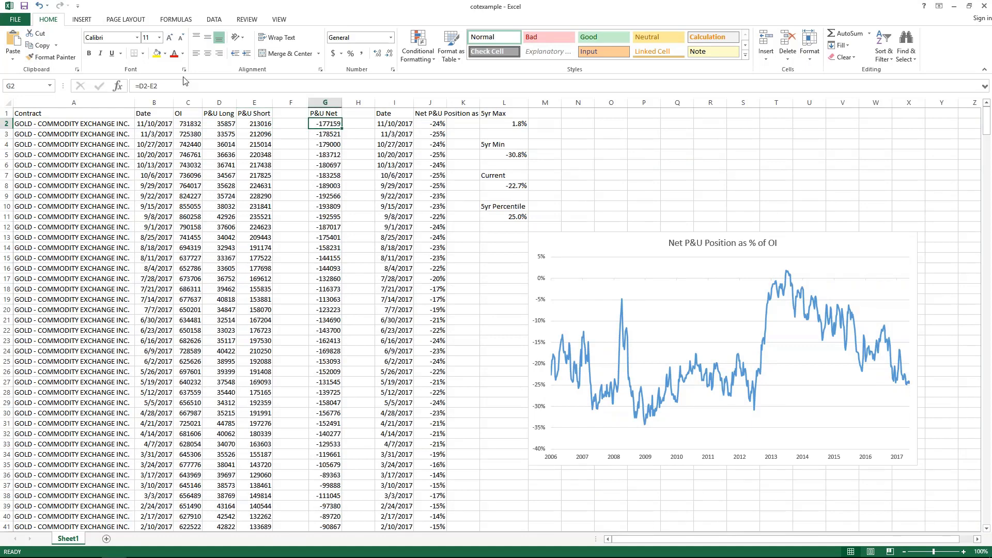
pyautogui.click(178, 85)
pyautogui.hotkey('ctrl', 'Return')
pyautogui.click(185, 124)
pyautogui.click(327, 124)
pyautogui.click(187, 124)
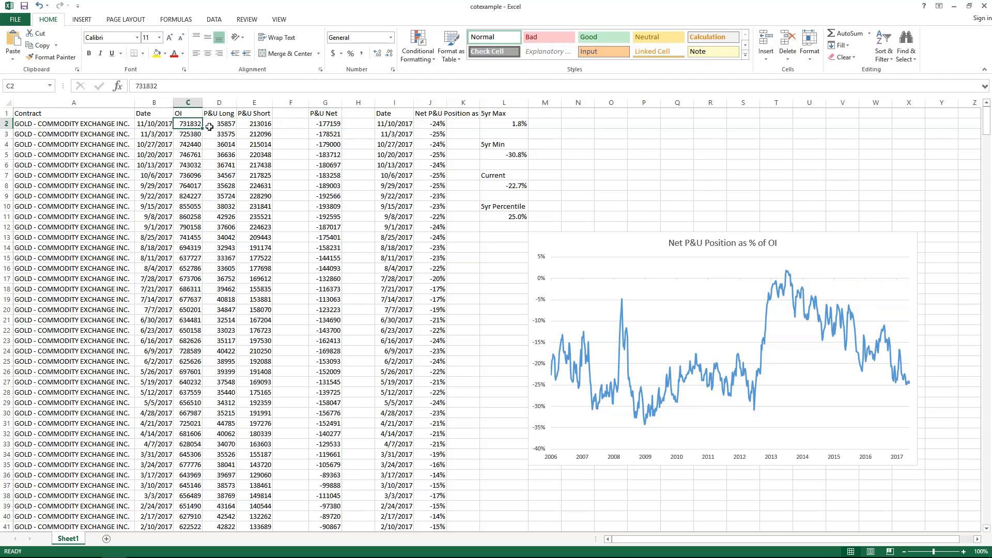
pyautogui.click(331, 125)
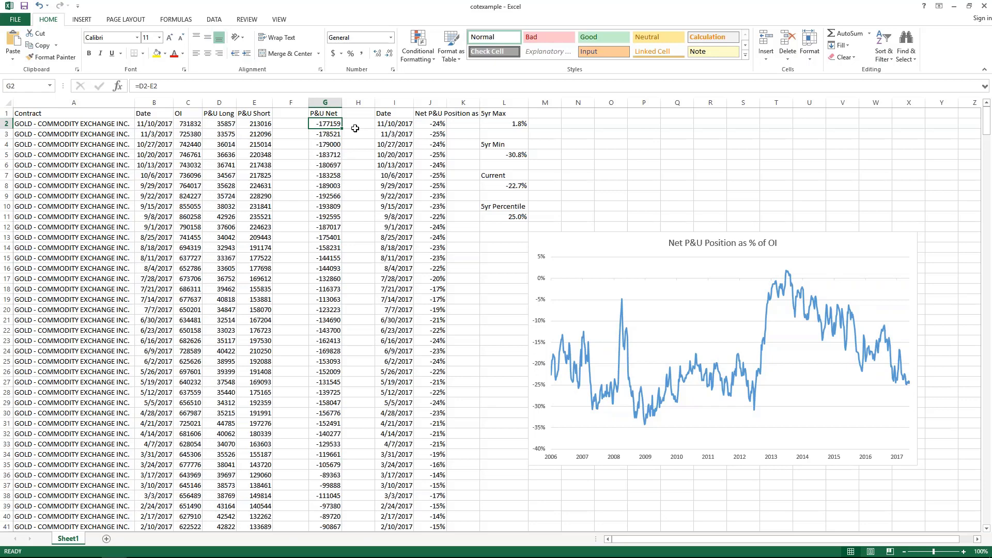
pyautogui.click(359, 123)
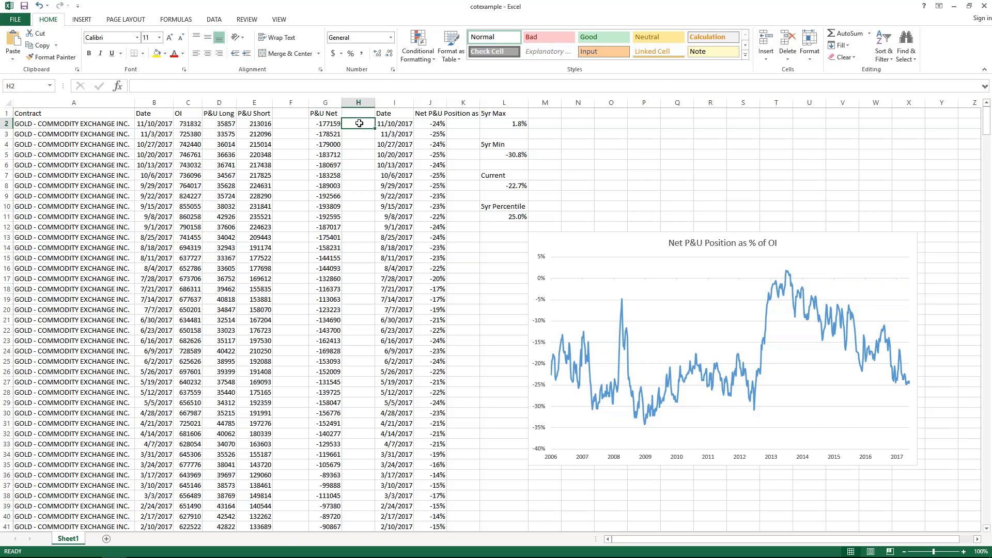
pyautogui.press('Left')
pyautogui.press('Right')
pyautogui.press('Right')
pyautogui.press('Right')
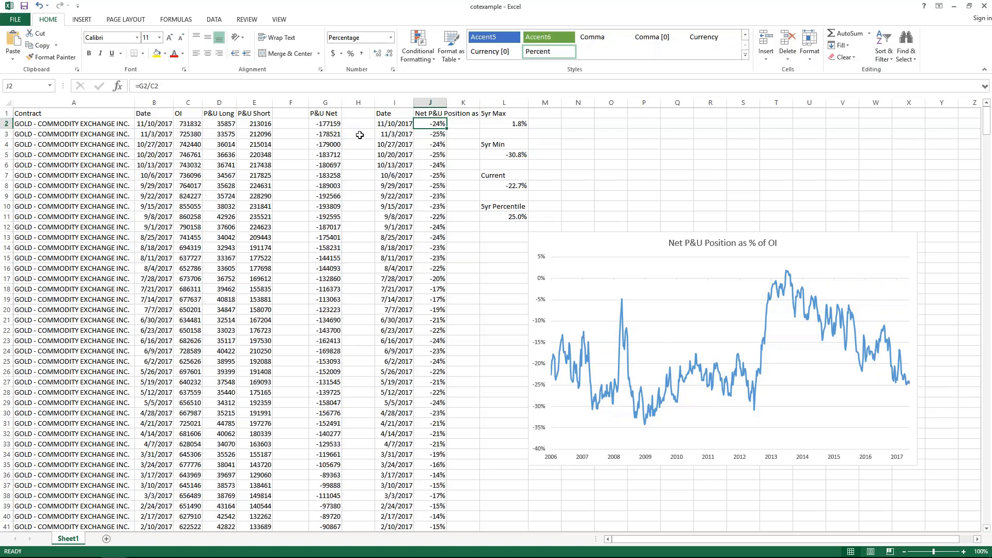
pyautogui.press('Left')
pyautogui.press('Left')
pyautogui.press('Left')
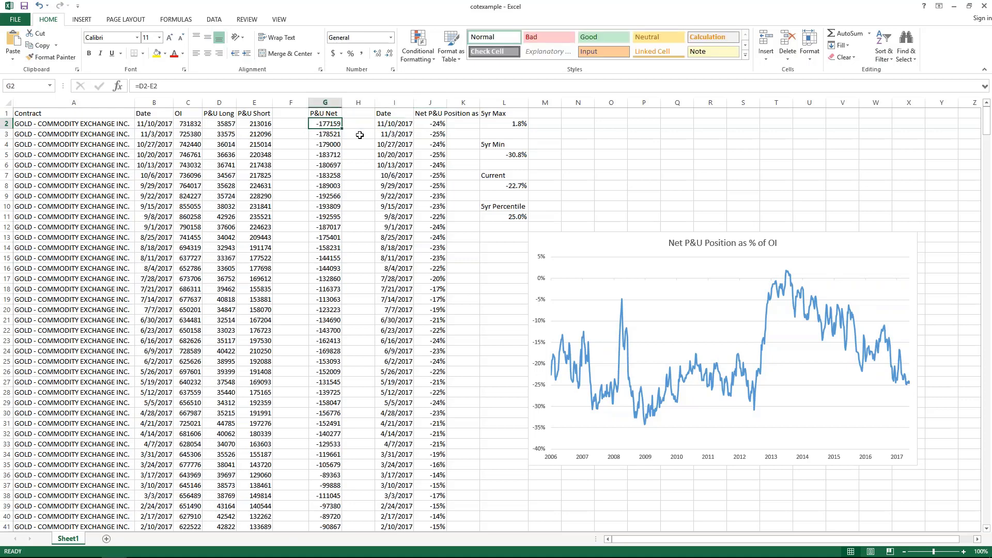
pyautogui.press('Right')
pyautogui.press('Right')
pyautogui.press('Right')
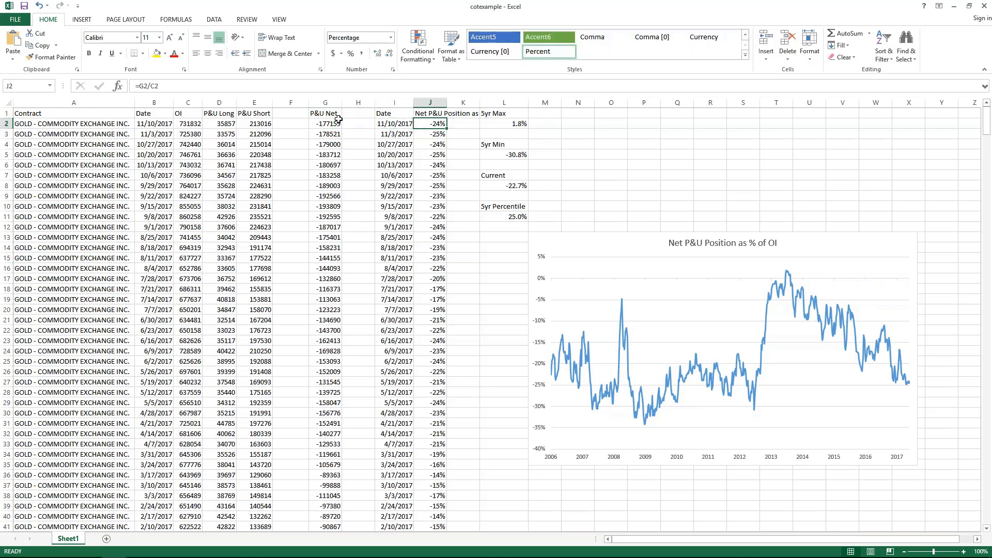
pyautogui.click(333, 124)
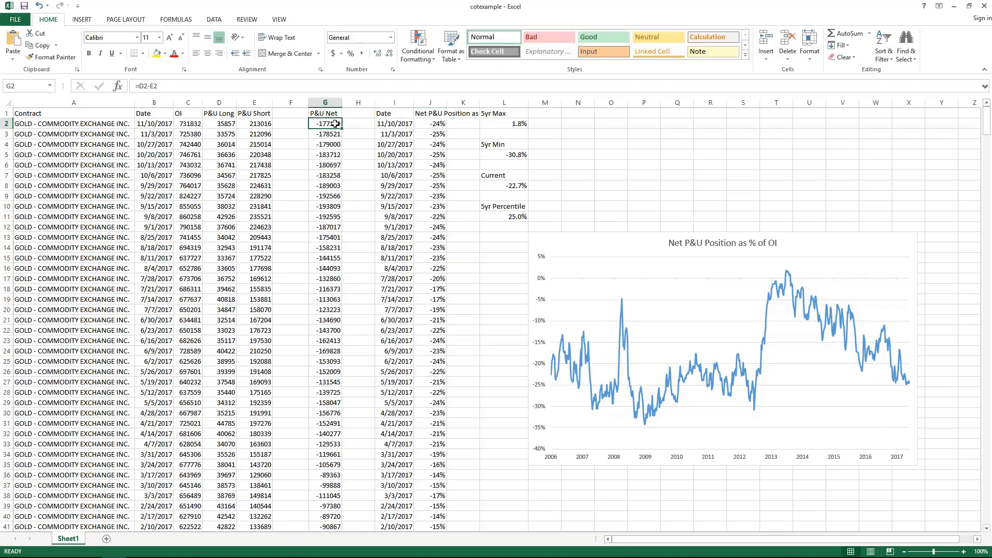
pyautogui.click(191, 124)
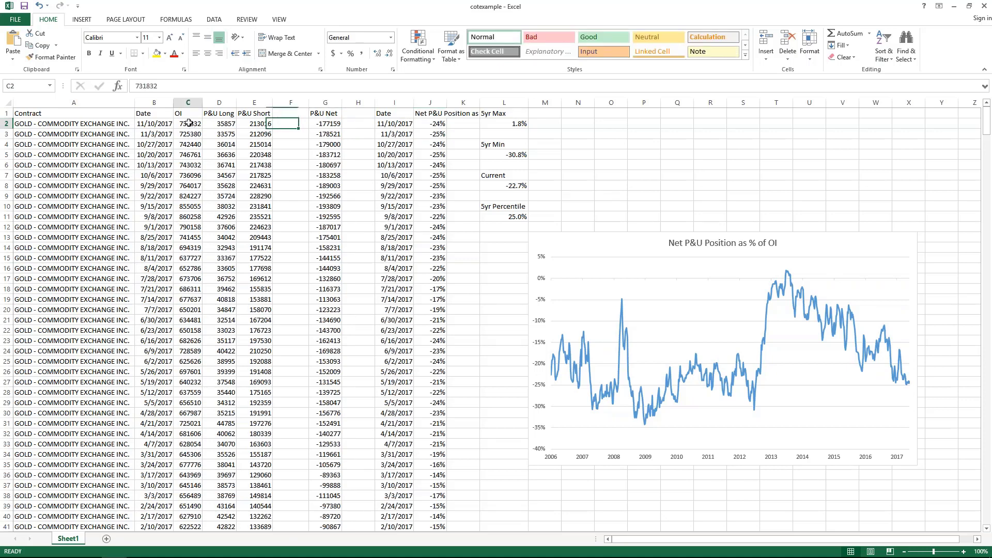
pyautogui.press('Right')
pyautogui.press('Right')
pyautogui.press('Right')
pyautogui.press('Right')
pyautogui.press('Right')
pyautogui.press('Right')
pyautogui.press('Right')
pyautogui.press('F2')
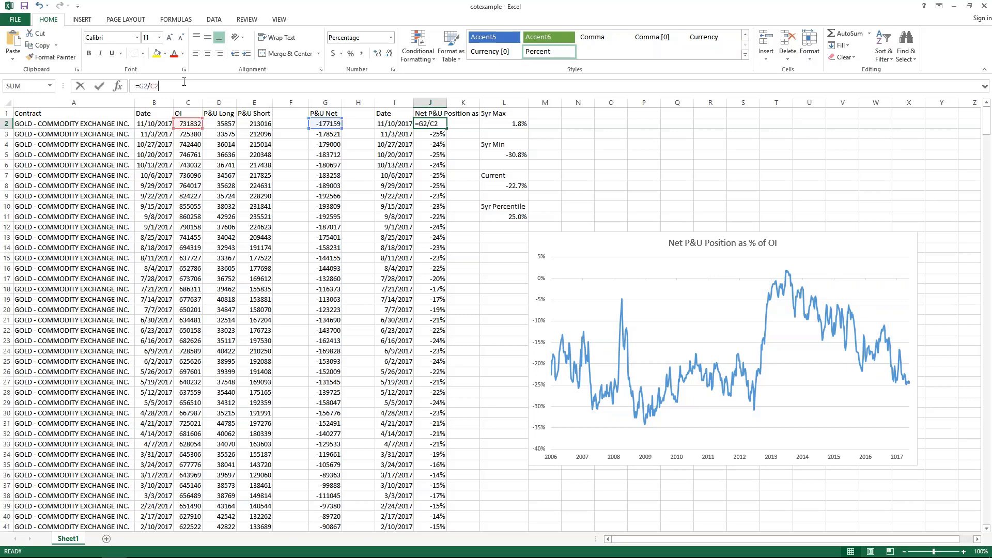
pyautogui.press('Return')
pyautogui.press('Up')
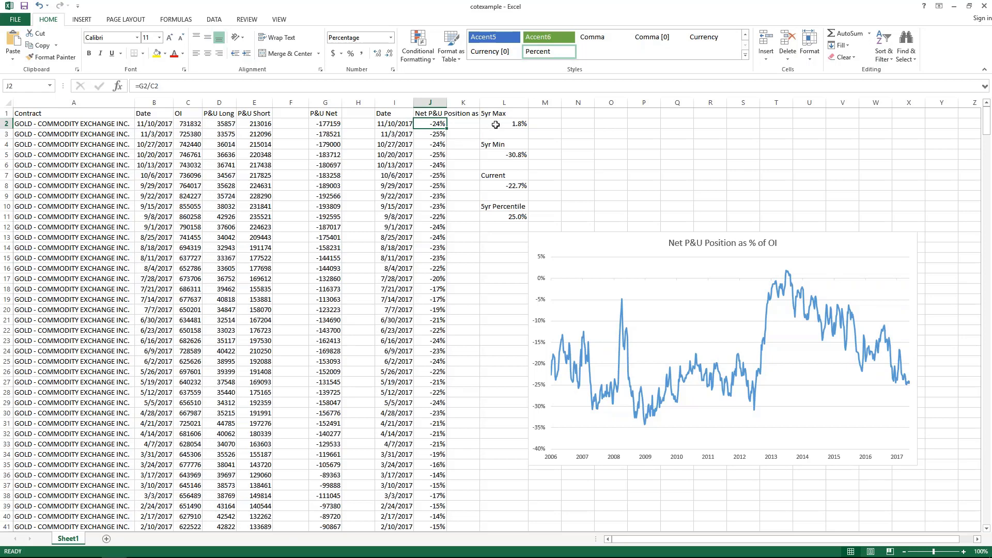
pyautogui.click(496, 125)
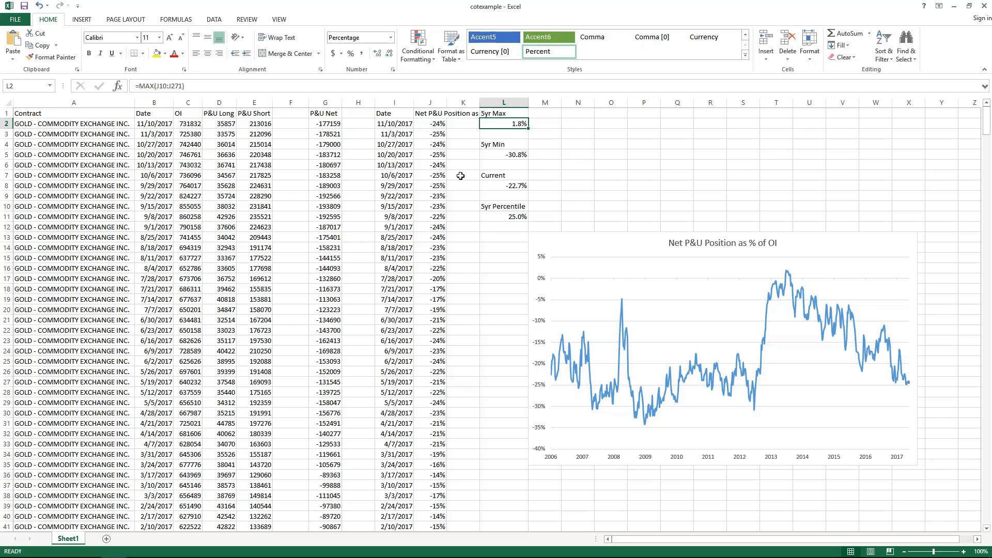
pyautogui.click(978, 540)
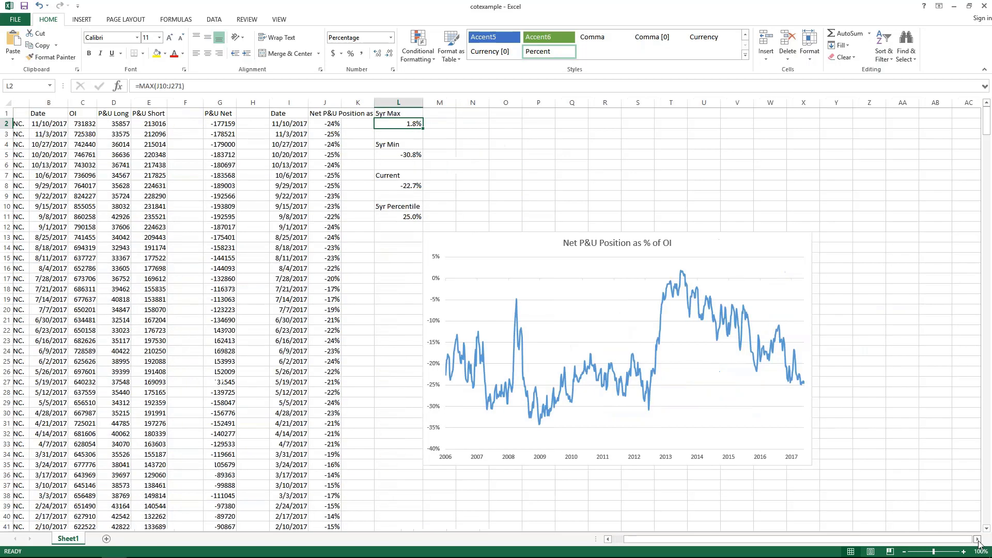
pyautogui.click(978, 540)
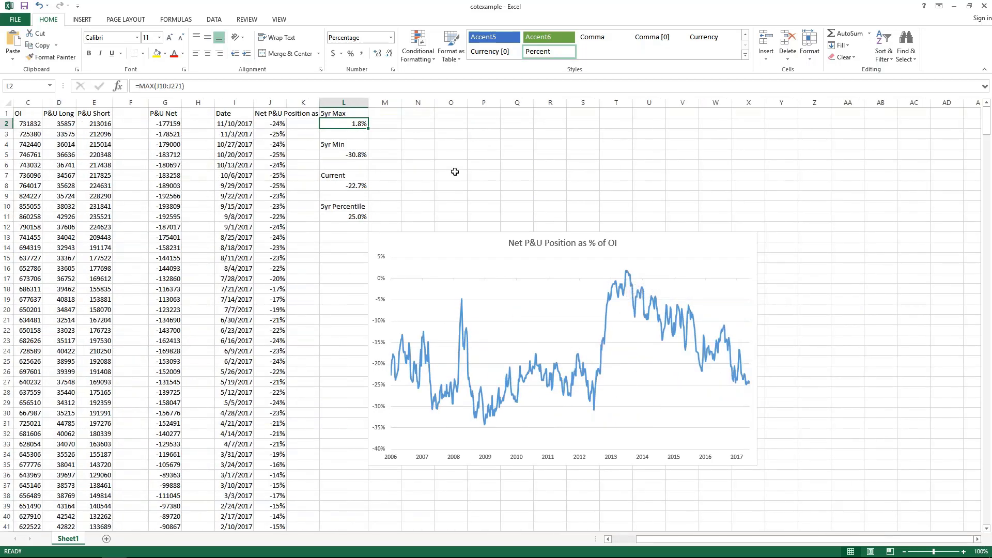
pyautogui.click(334, 154)
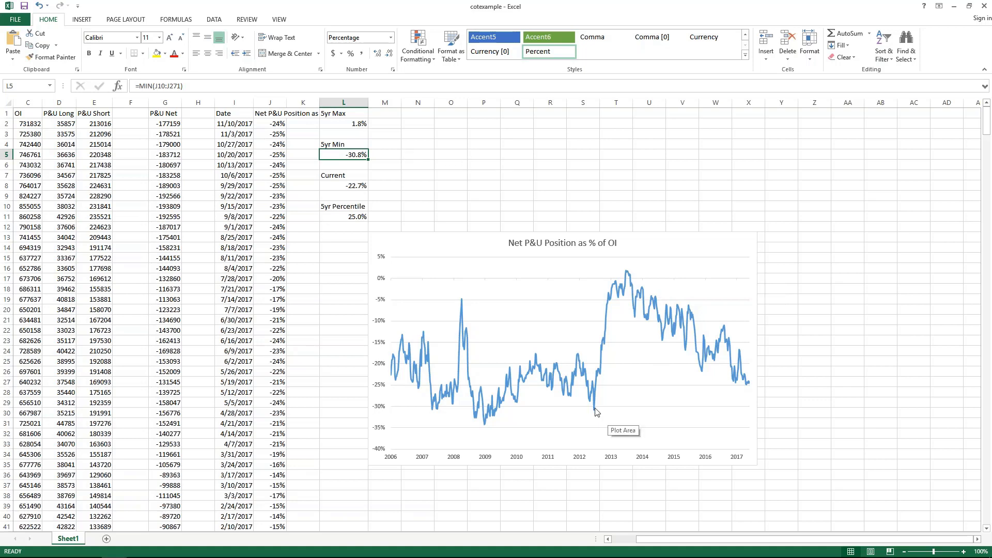
pyautogui.moveTo(596, 410)
pyautogui.doubleClick(344, 123)
pyautogui.press('Return')
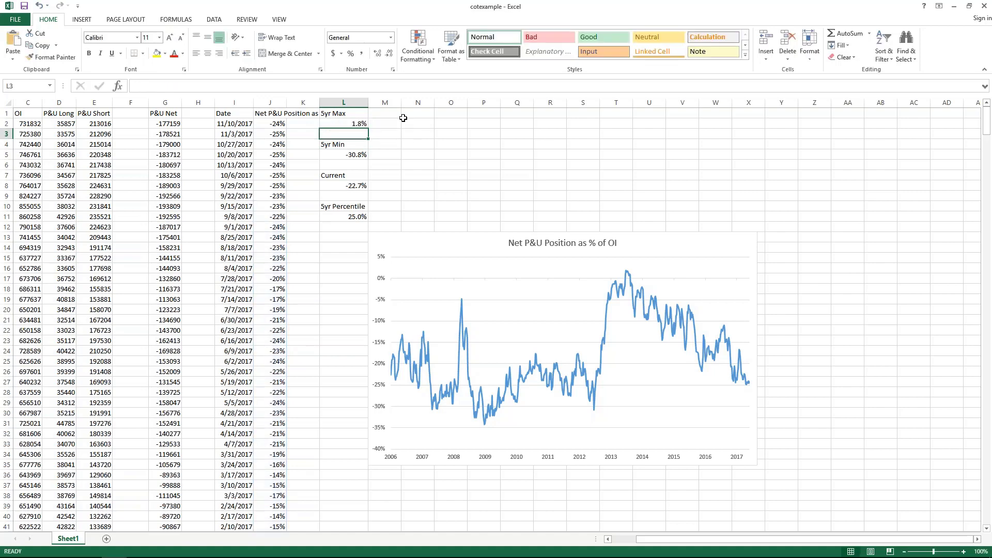
pyautogui.press('Up')
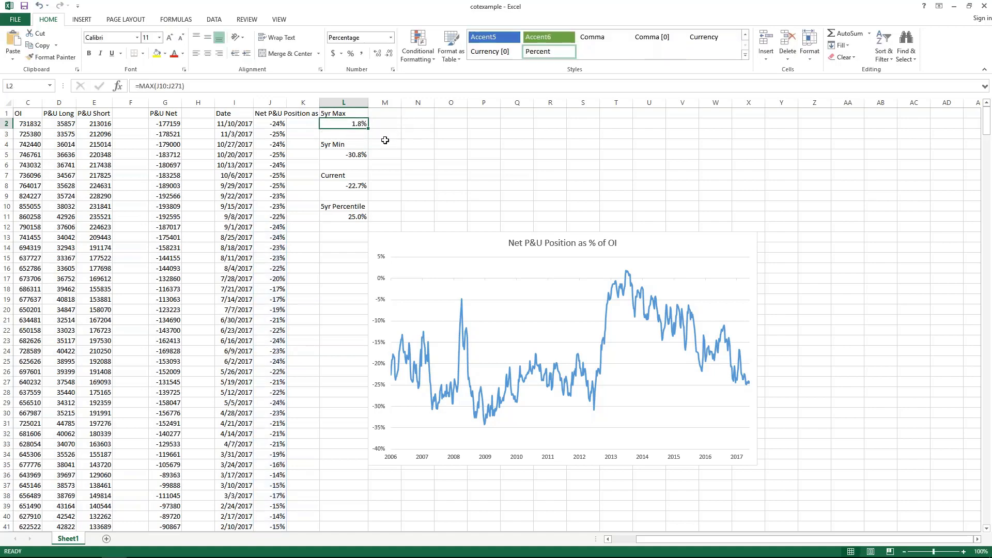
pyautogui.press('Down')
pyautogui.press('Down')
pyautogui.press('Down')
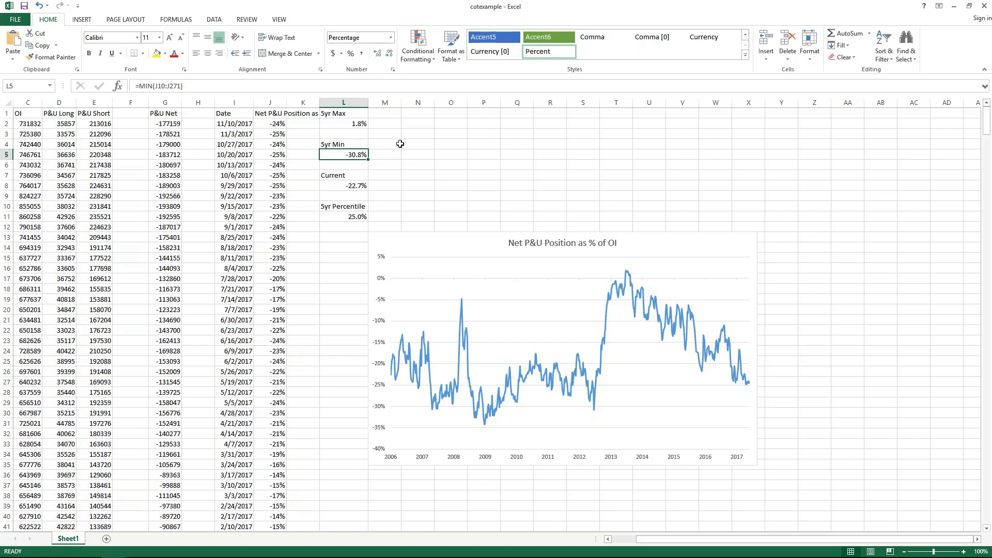
pyautogui.press('Right')
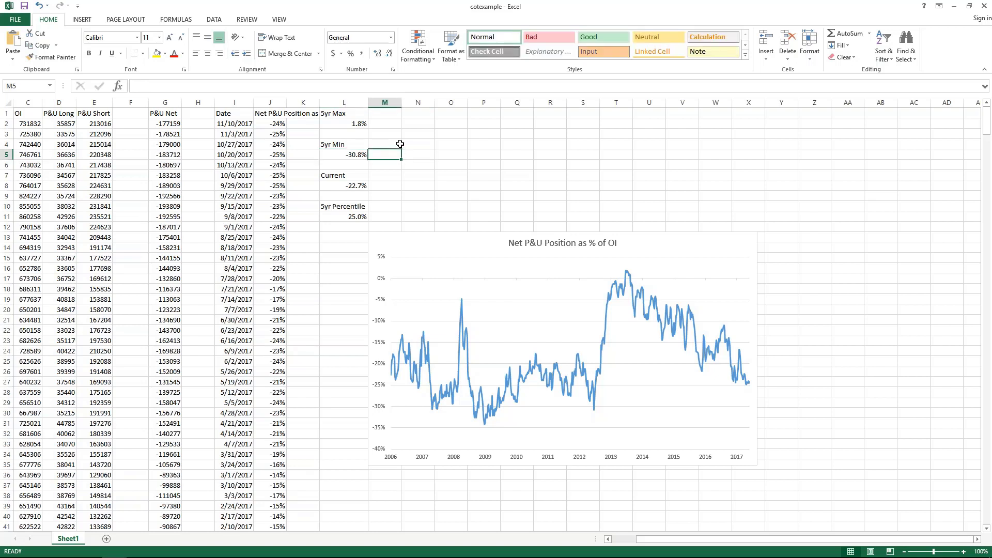
pyautogui.press('Left')
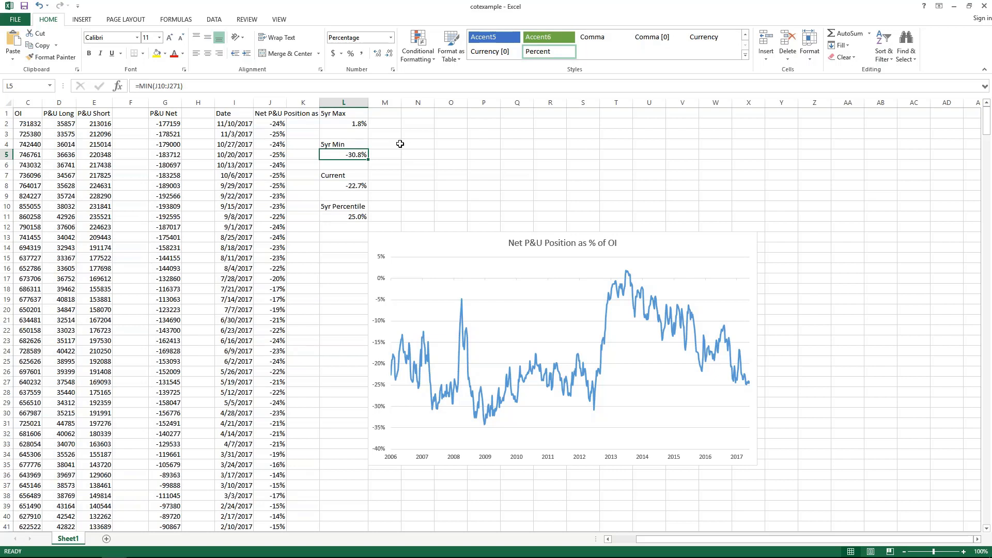
pyautogui.click(400, 144)
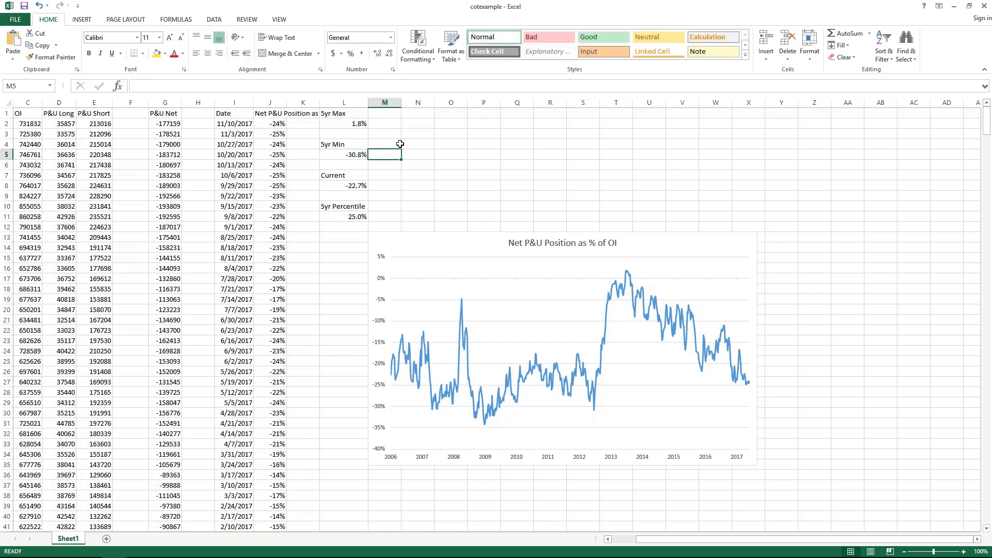
pyautogui.press('Left')
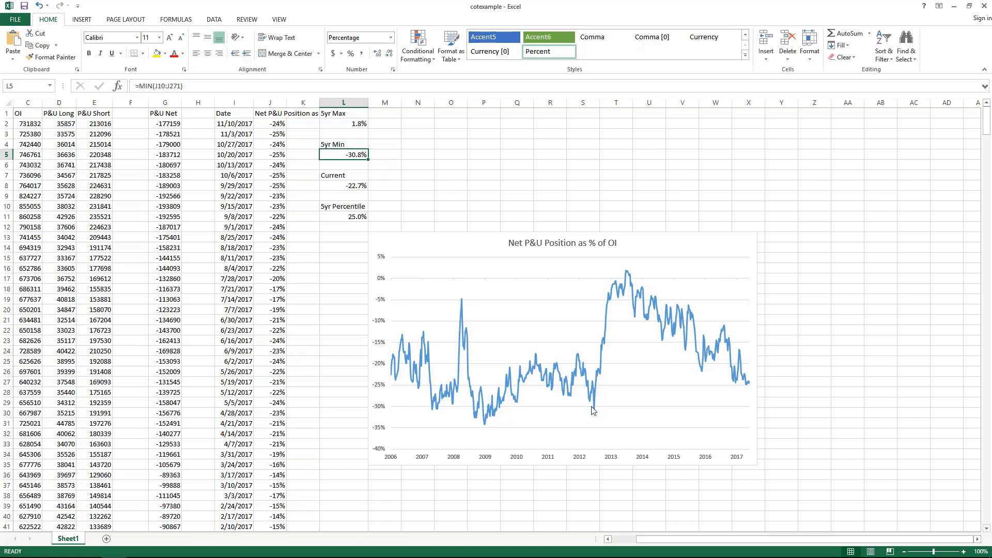
# Change the Current formula in L8 from =J10 to =J2, giving -24.2% and 5yr Percentile 20.2%
pyautogui.click(263, 123)
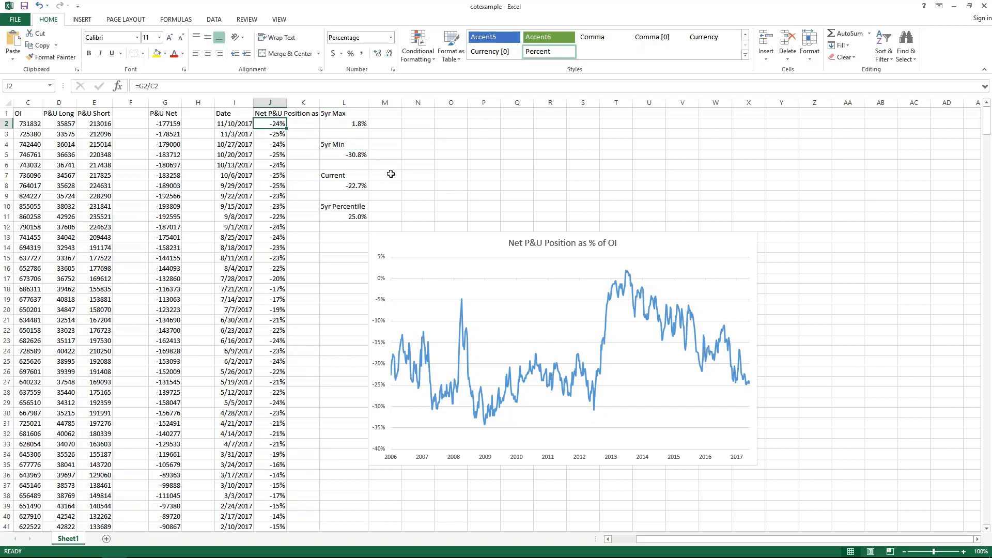
pyautogui.click(331, 185)
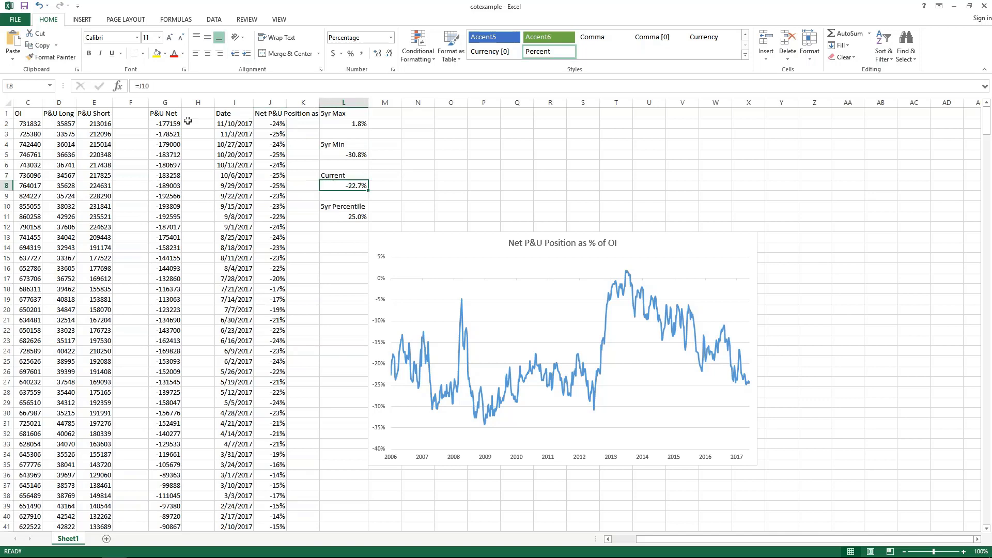
pyautogui.write('=')
pyautogui.click(270, 206)
pyautogui.click(169, 82)
pyautogui.press('BackSpace')
pyautogui.press('BackSpace')
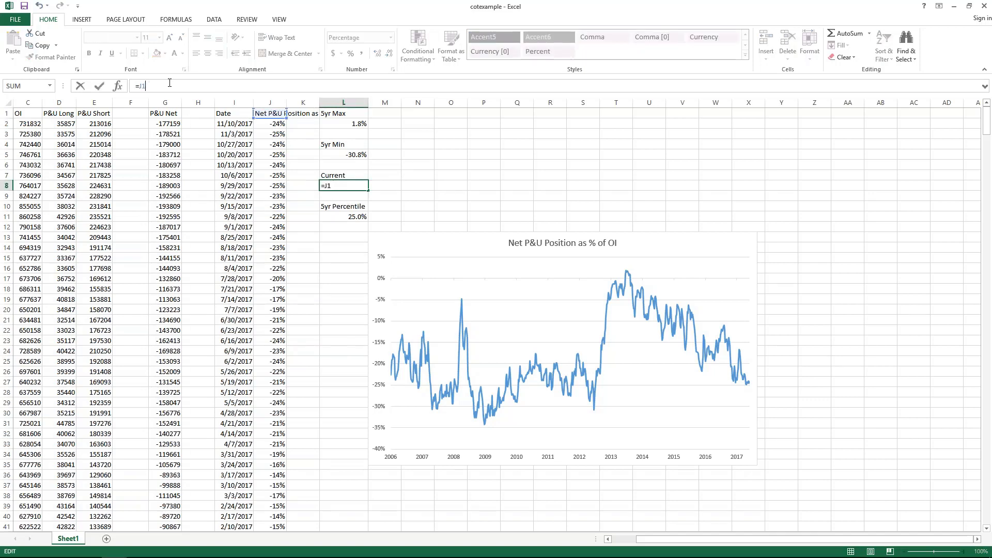
pyautogui.write('2')
pyautogui.press('Return')
pyautogui.press('Down')
pyautogui.press('Down')
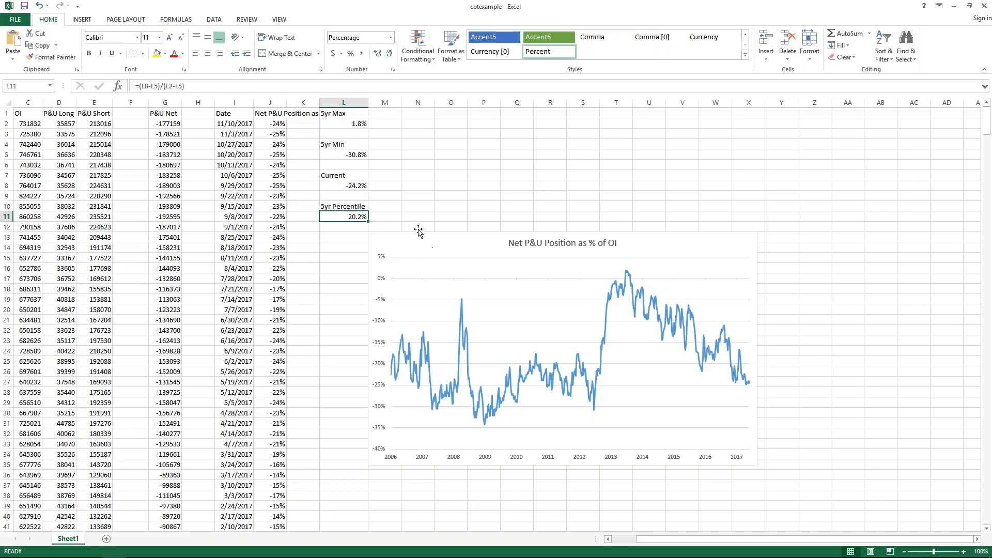
pyautogui.click(347, 205)
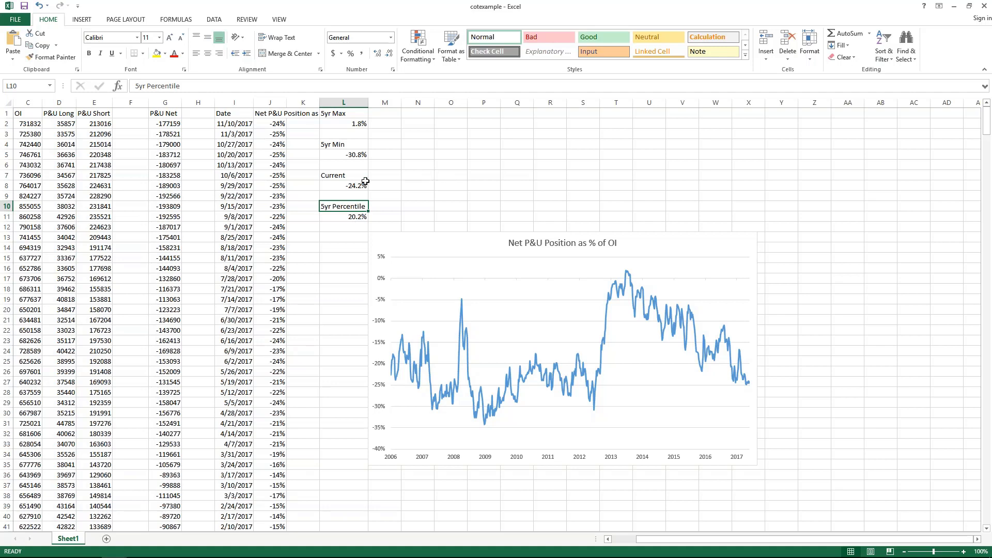
pyautogui.click(348, 186)
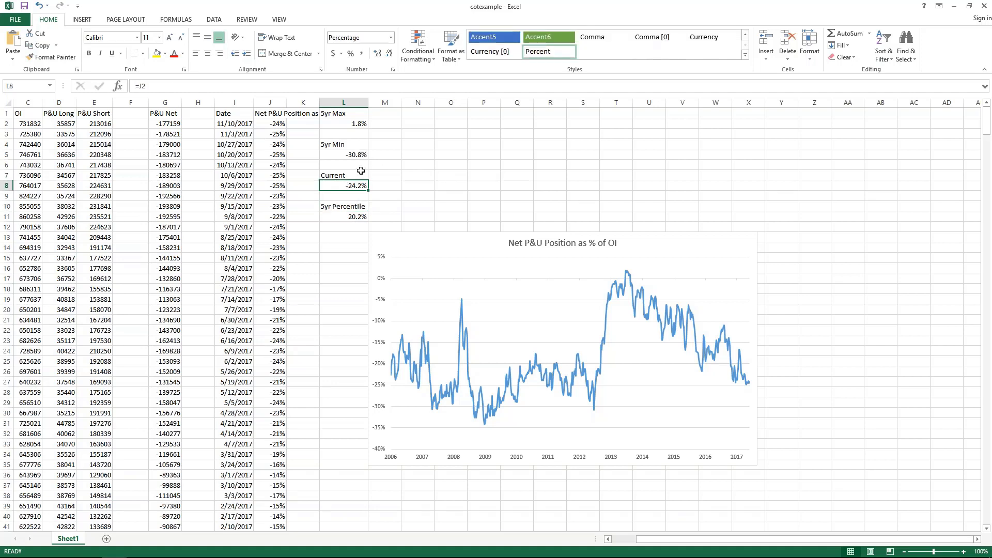
pyautogui.click(274, 123)
pyautogui.click(346, 185)
pyautogui.write('-30.8')
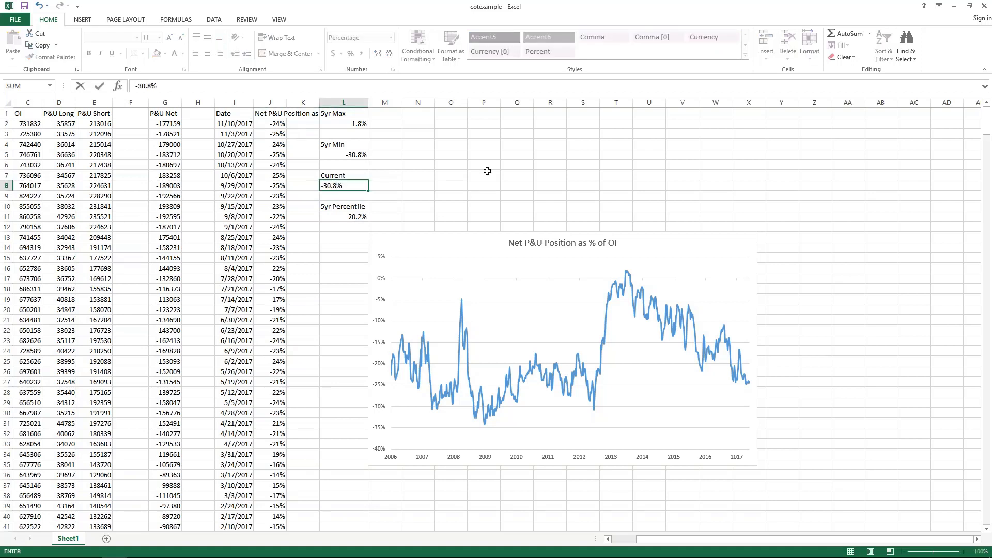
pyautogui.press('Return')
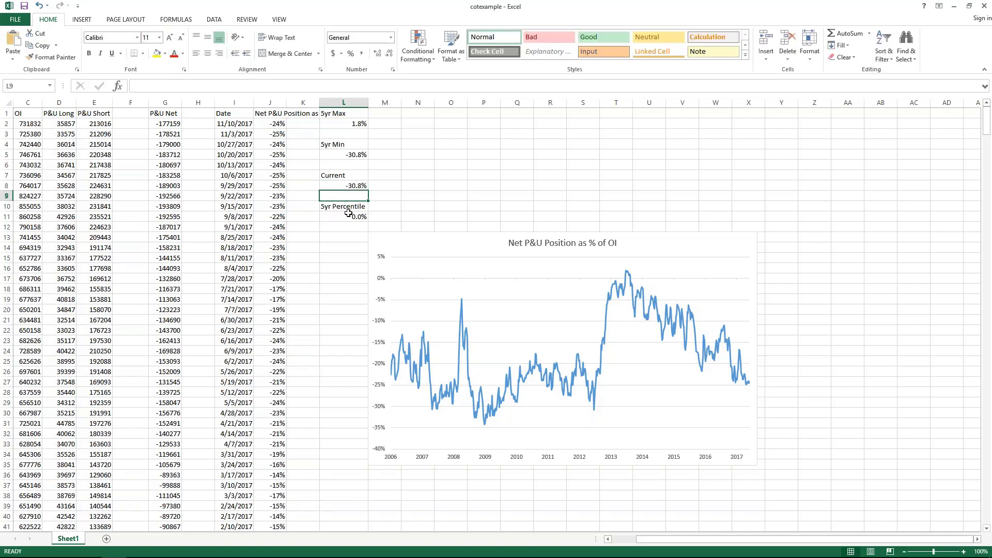
pyautogui.click(347, 214)
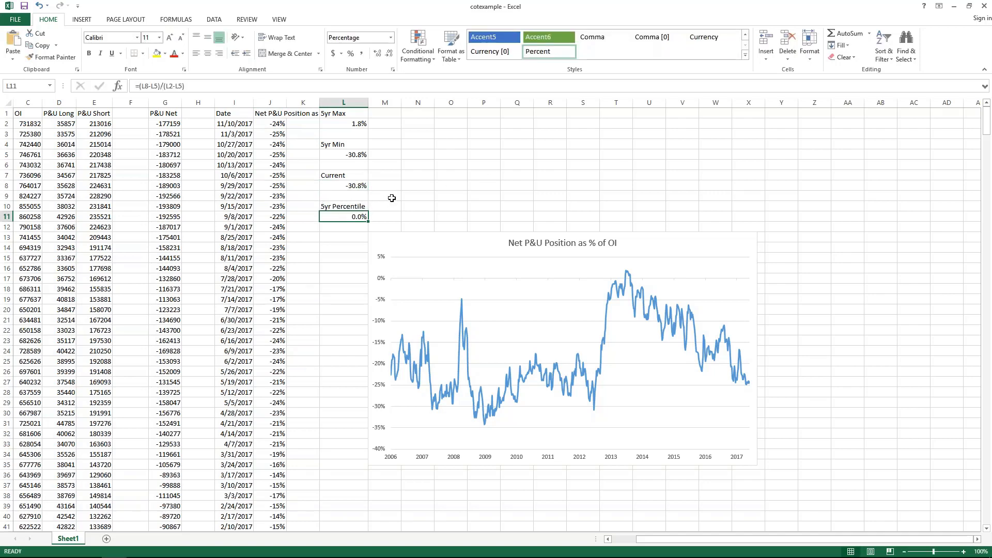
pyautogui.hotkey('ctrl', 'z')
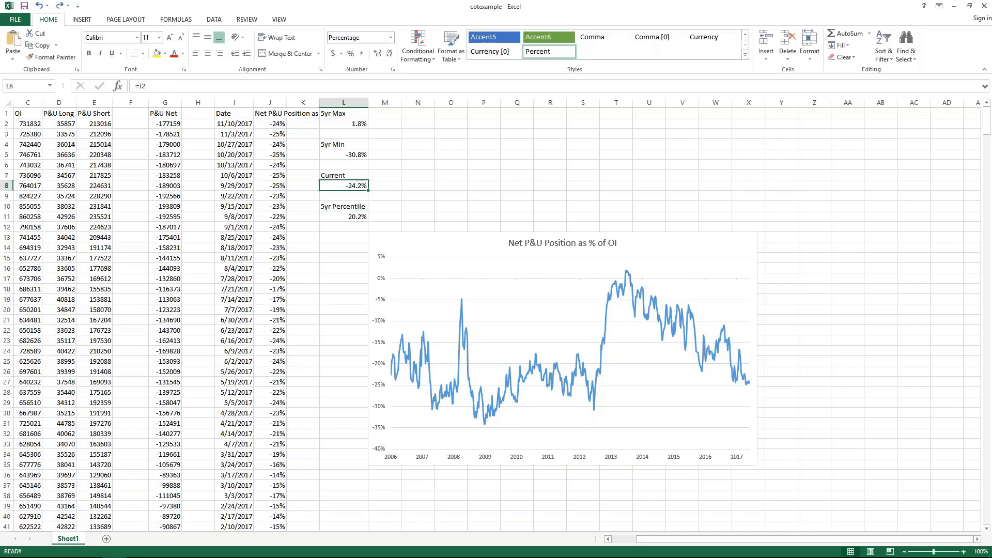
pyautogui.click(339, 218)
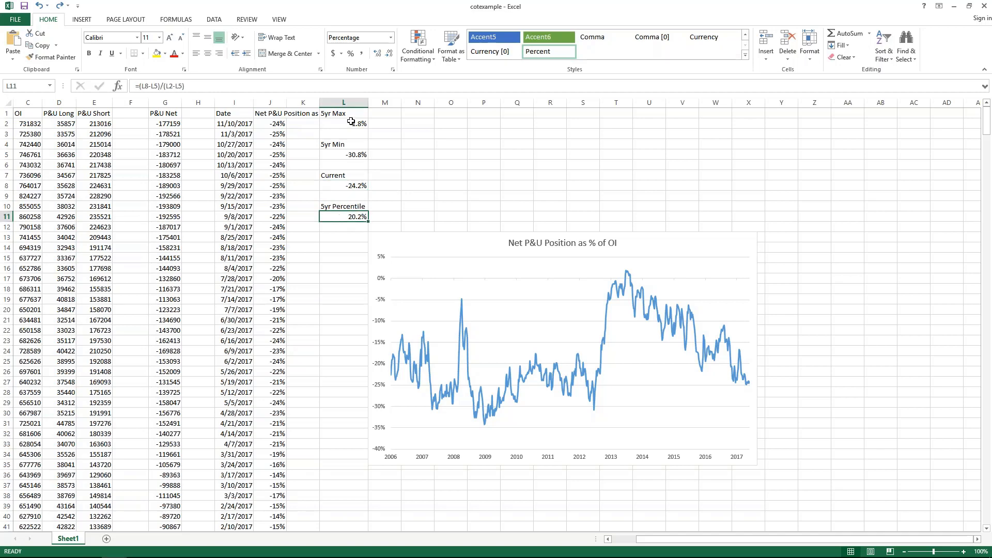
pyautogui.click(62, 548)
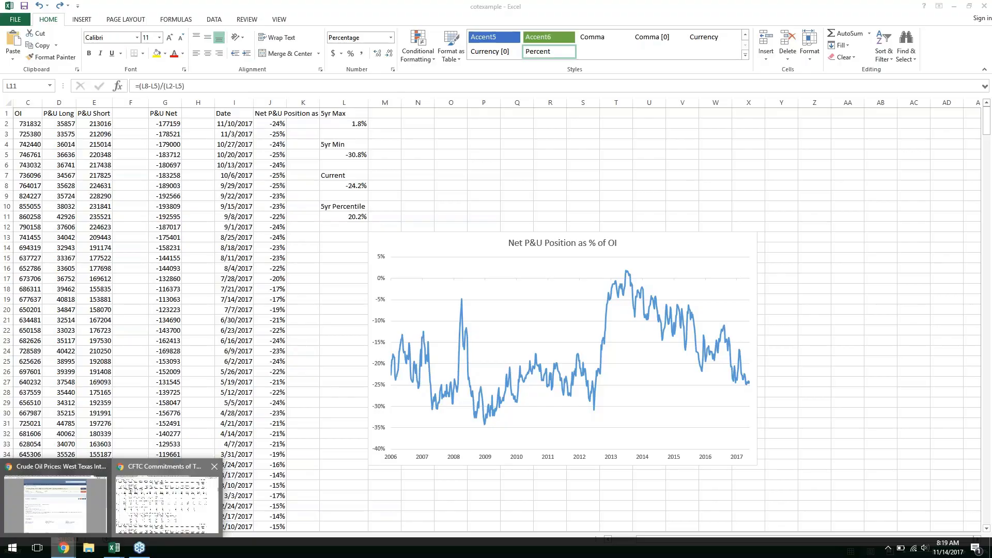
# Bring up Chrome and flip between the CFTC Commitments, gold text report and gold CoT chart tabs
pyautogui.click(165, 504)
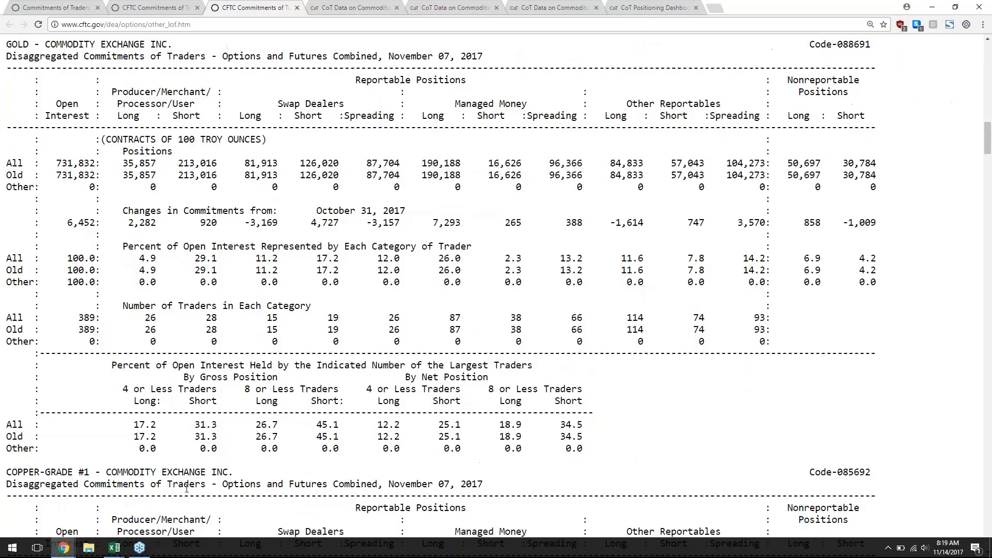
pyautogui.click(357, 7)
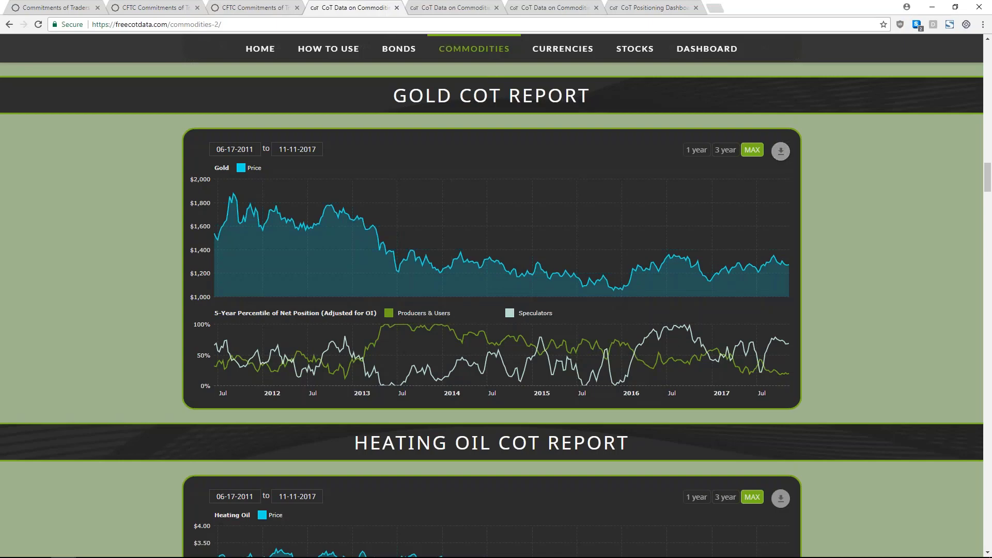
pyautogui.moveTo(393, 95); pyautogui.dragTo(567, 96)
pyautogui.click(469, 183)
pyautogui.click(63, 6)
pyautogui.click(253, 7)
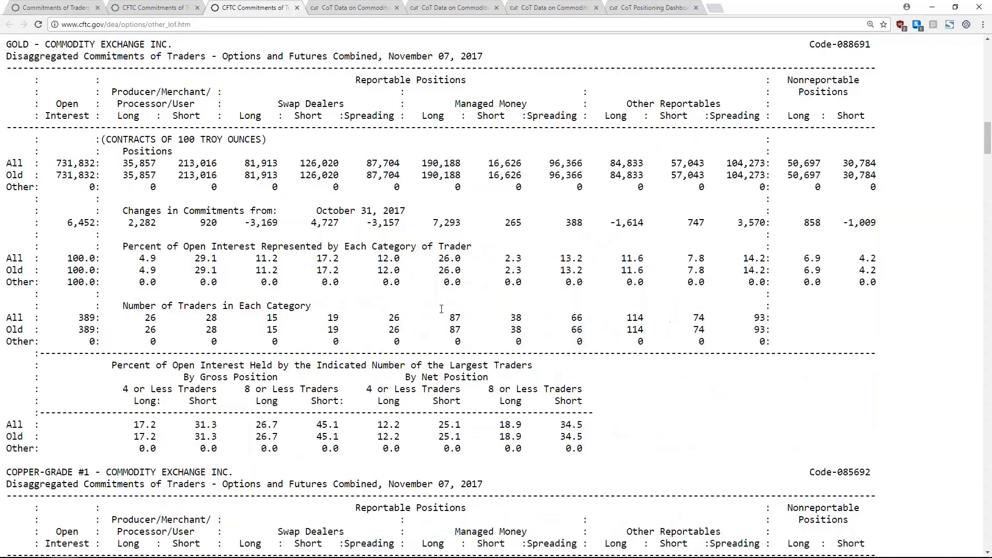
pyautogui.click(351, 7)
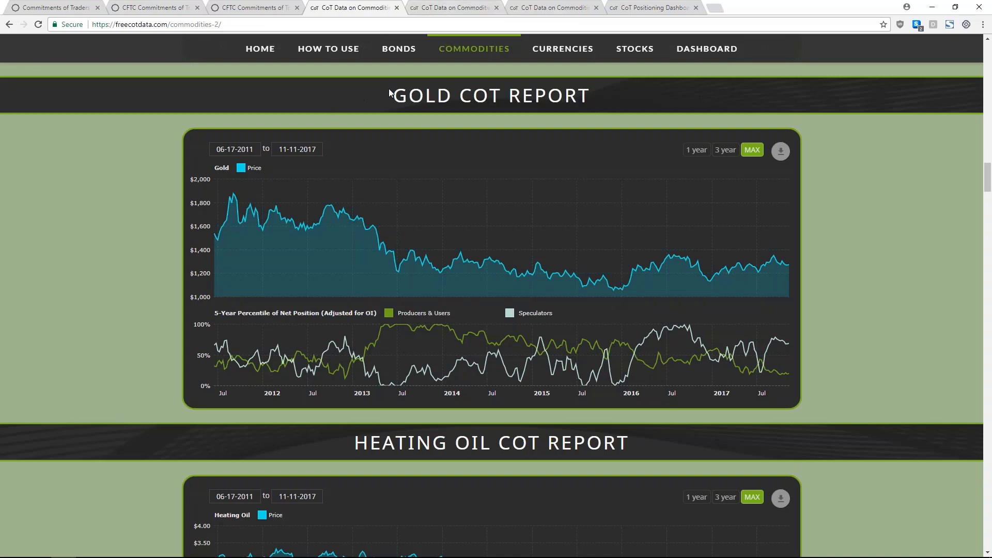
# Select the GOLD COT REPORT heading, then move to the commodities page showing the Coffee report
pyautogui.moveTo(389, 90); pyautogui.dragTo(579, 96)
pyautogui.click(583, 94)
pyautogui.doubleClick(567, 93)
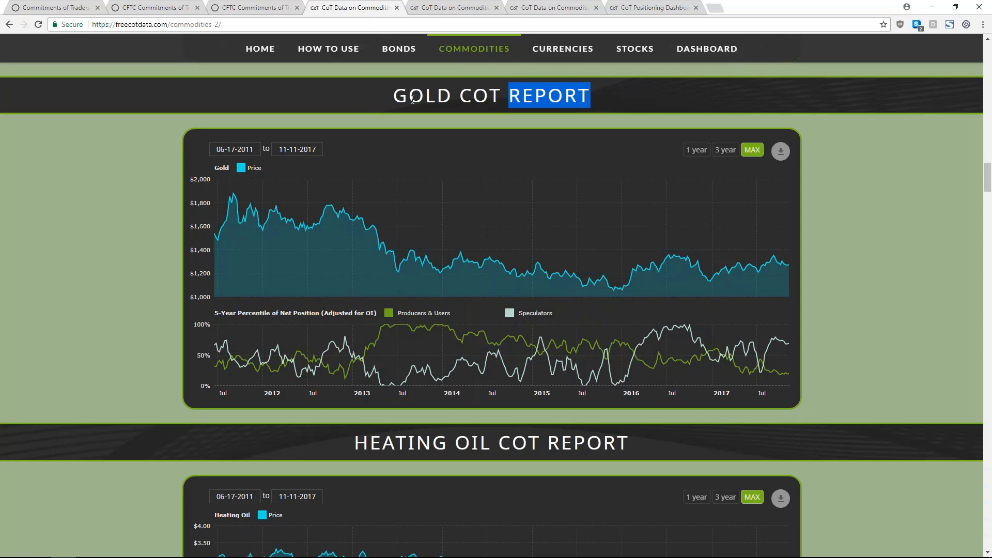
pyautogui.click(427, 96)
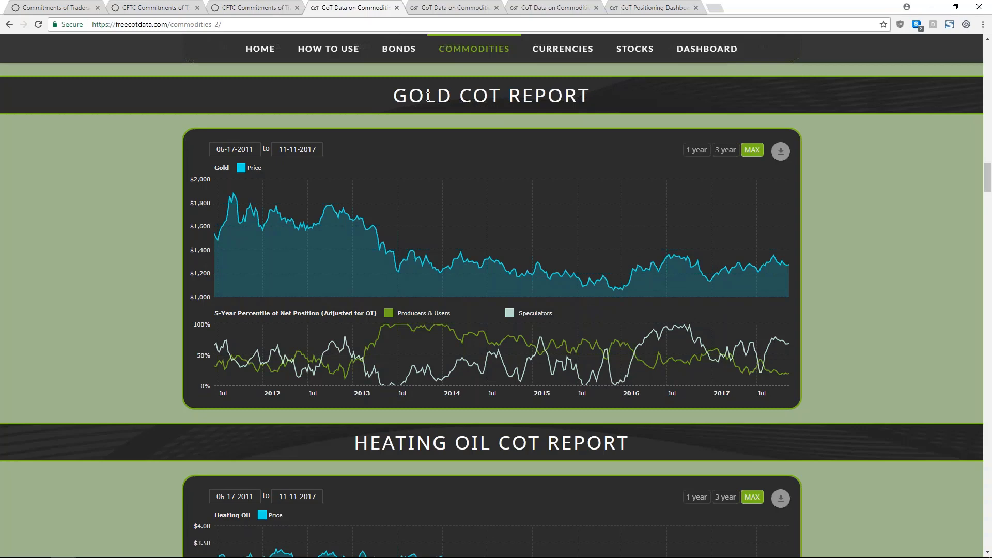
pyautogui.click(459, 5)
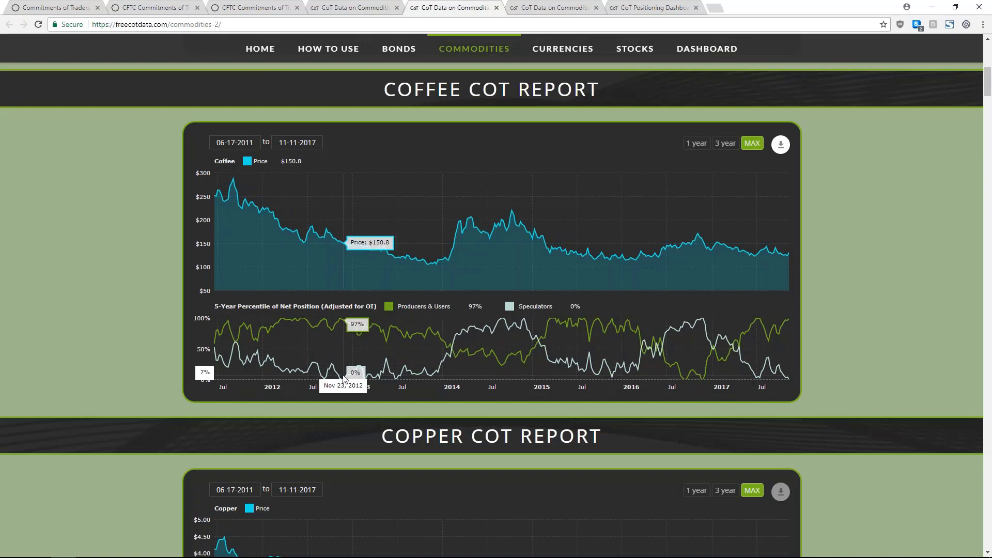
pyautogui.click(138, 6)
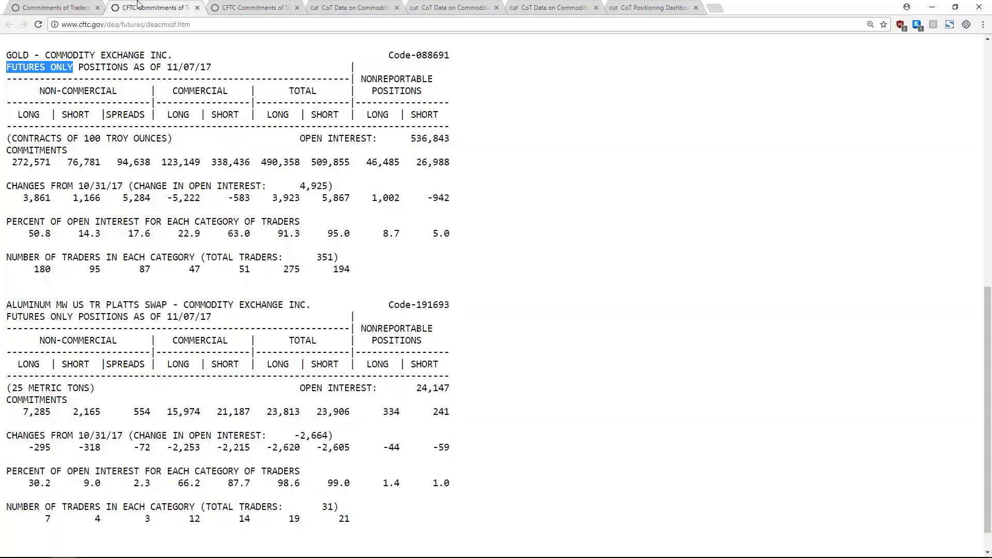
pyautogui.click(254, 7)
pyautogui.moveTo(455, 105); pyautogui.dragTo(535, 107)
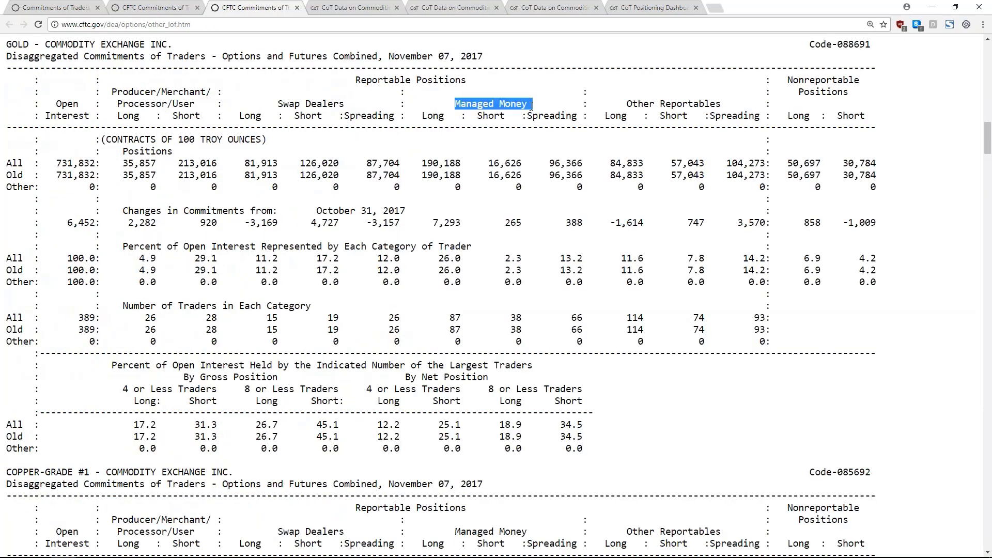
pyautogui.moveTo(626, 105); pyautogui.dragTo(722, 104)
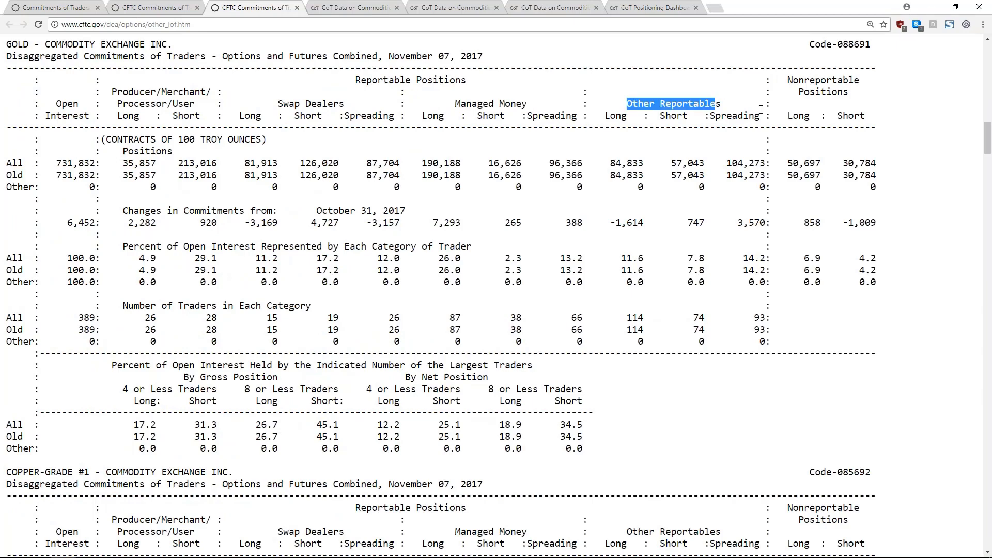
pyautogui.click(447, 7)
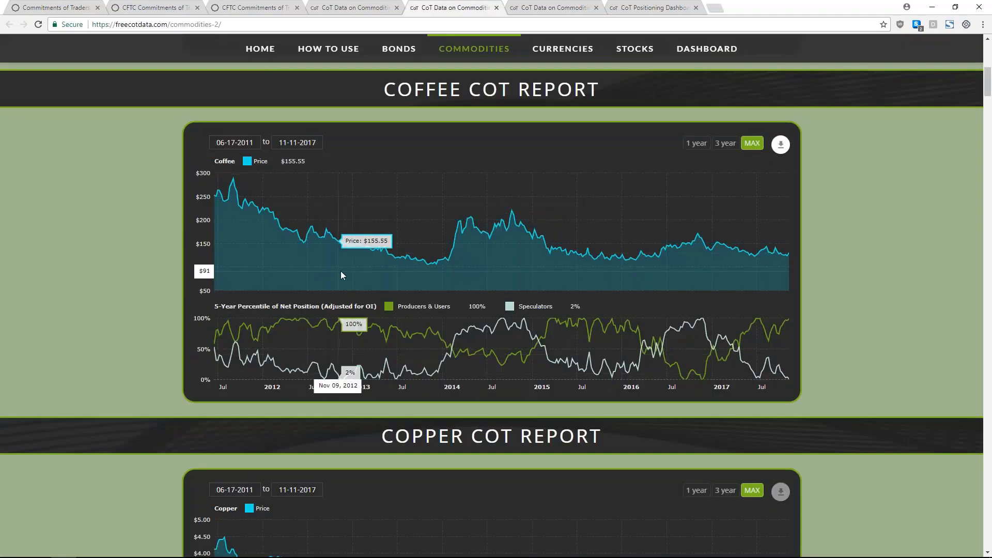
# Read values off the Coffee chart, then move to the tab with the Palladium COT report
pyautogui.moveTo(343, 271)
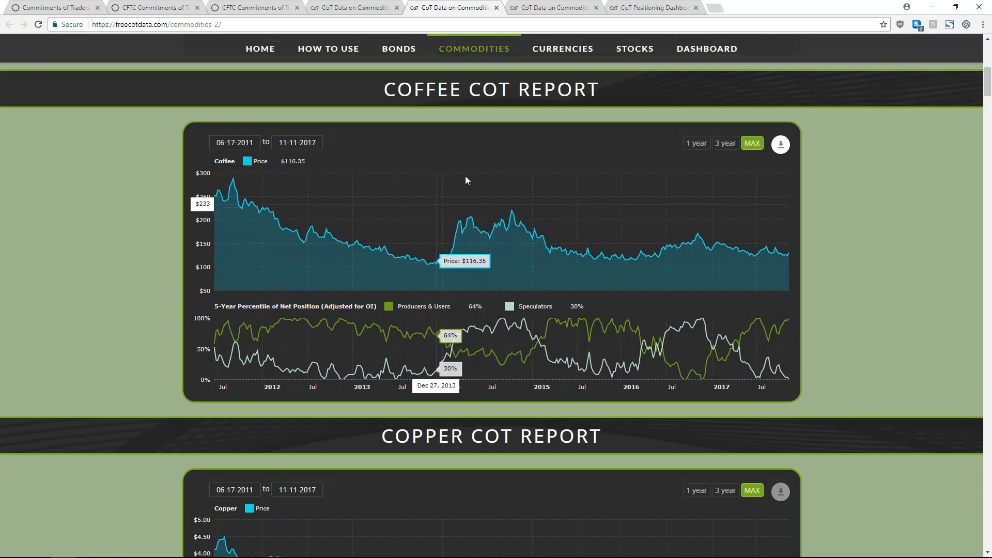
pyautogui.click(542, 9)
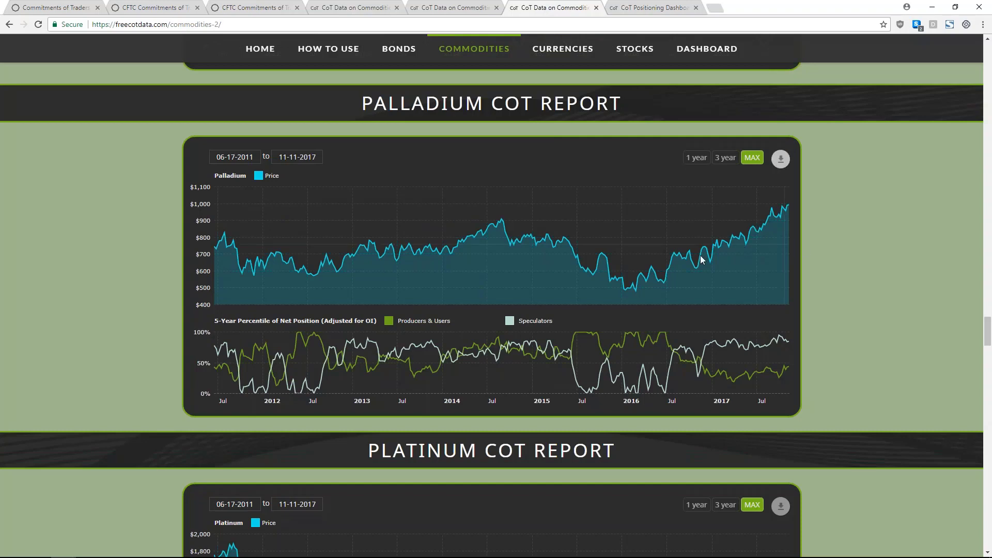
pyautogui.moveTo(640, 281)
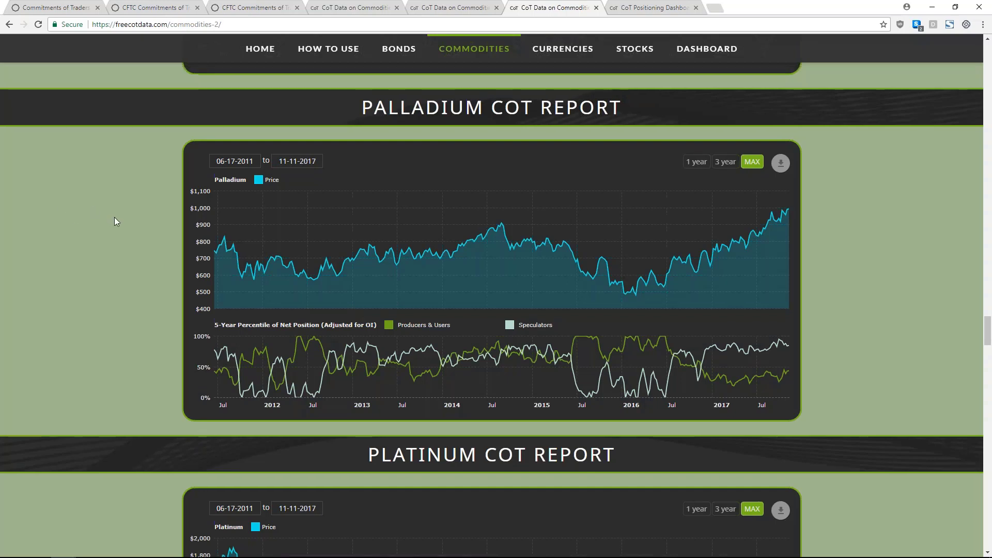
pyautogui.scroll(20, 114, 217)
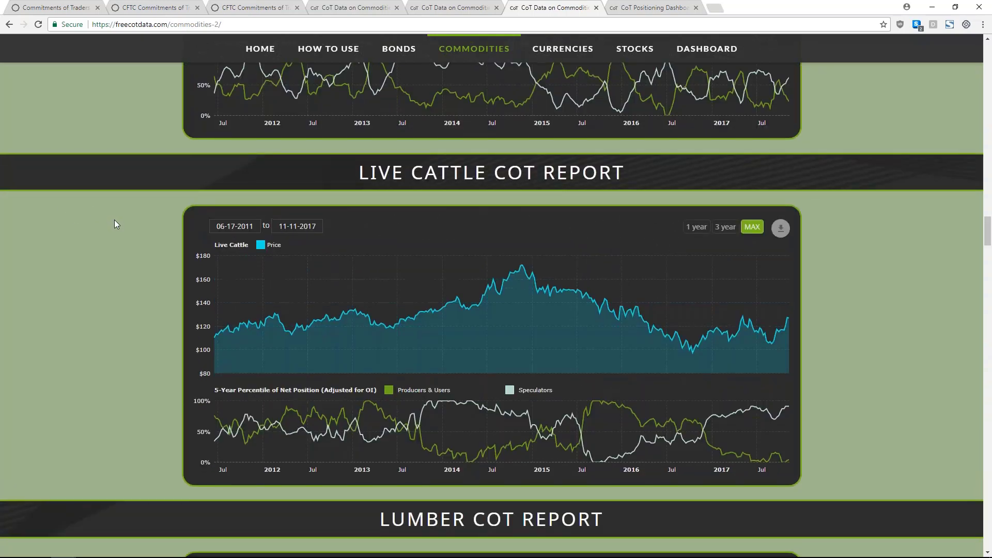
pyautogui.scroll(-8, 114, 220)
pyautogui.scroll(-13, 107, 230)
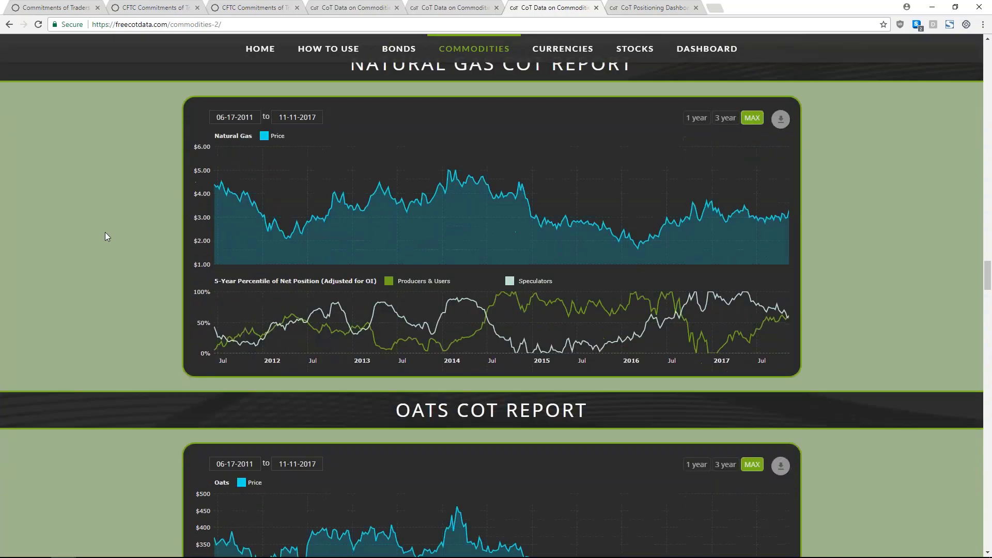
pyautogui.scroll(-7, 104, 237)
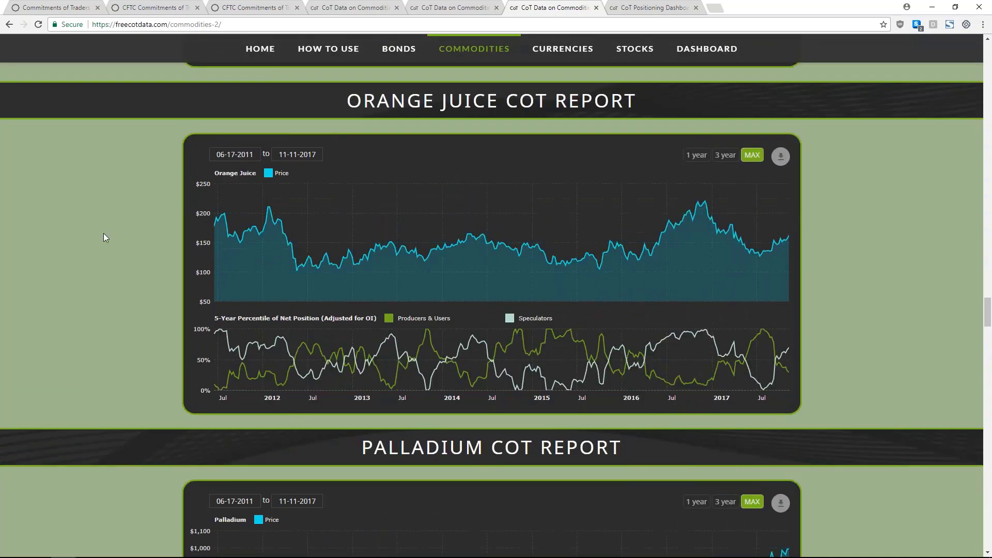
pyautogui.scroll(-5, 103, 238)
pyautogui.scroll(-1, 102, 234)
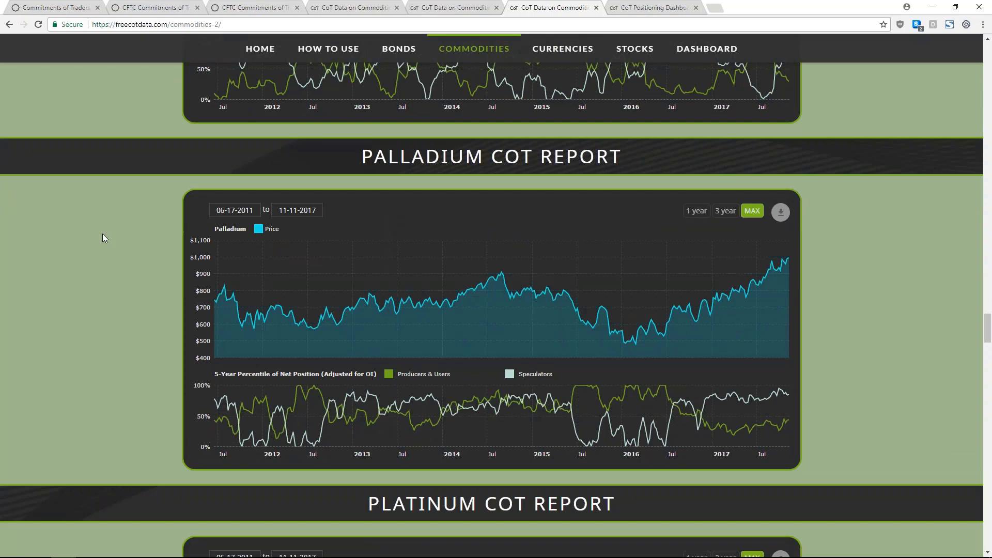
pyautogui.scroll(-1, 116, 222)
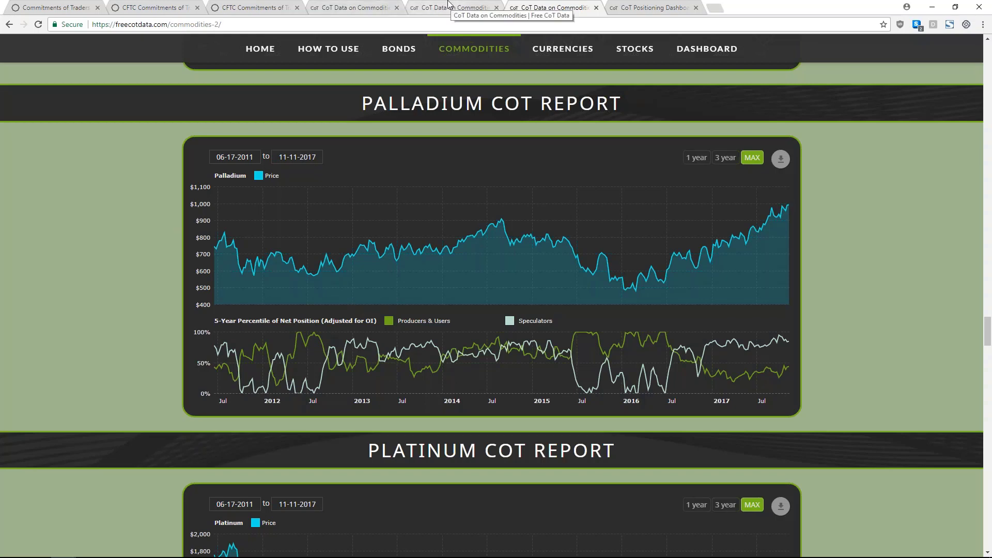
# Return to the Coffee report page and scroll down past Gold, Heating Oil and Lean Hogs
pyautogui.click(449, 5)
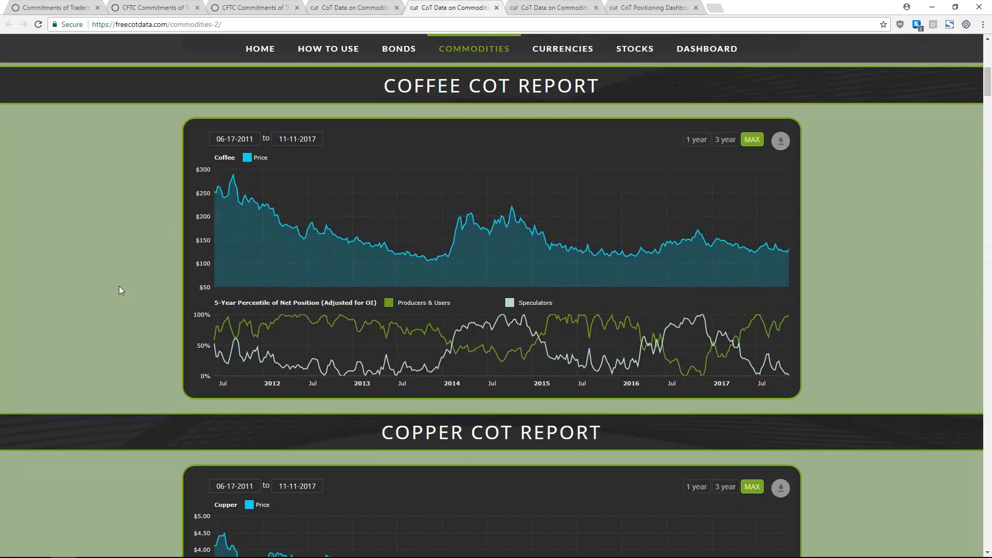
pyautogui.scroll(-8, 119, 286)
pyautogui.scroll(-6, 129, 284)
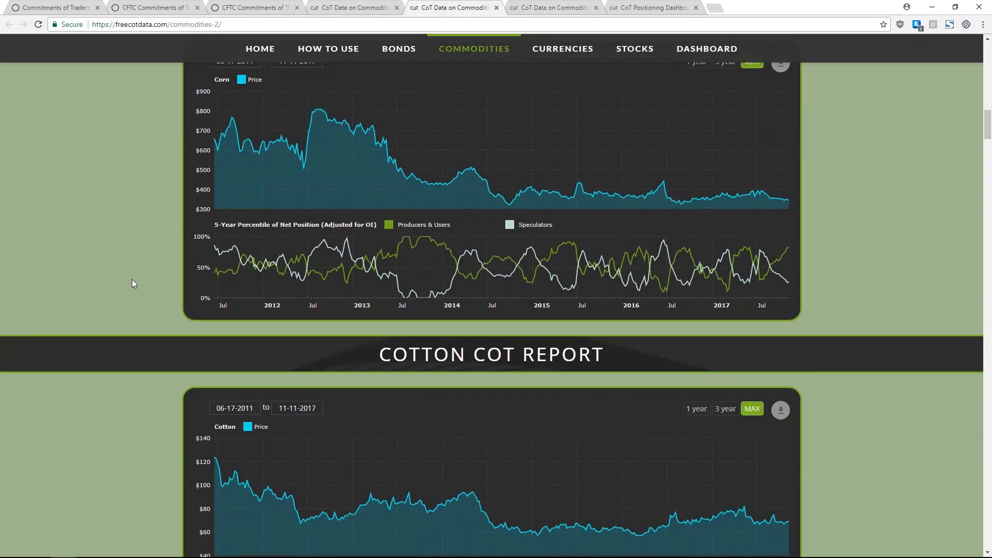
pyautogui.scroll(-6, 137, 280)
pyautogui.scroll(-5, 144, 279)
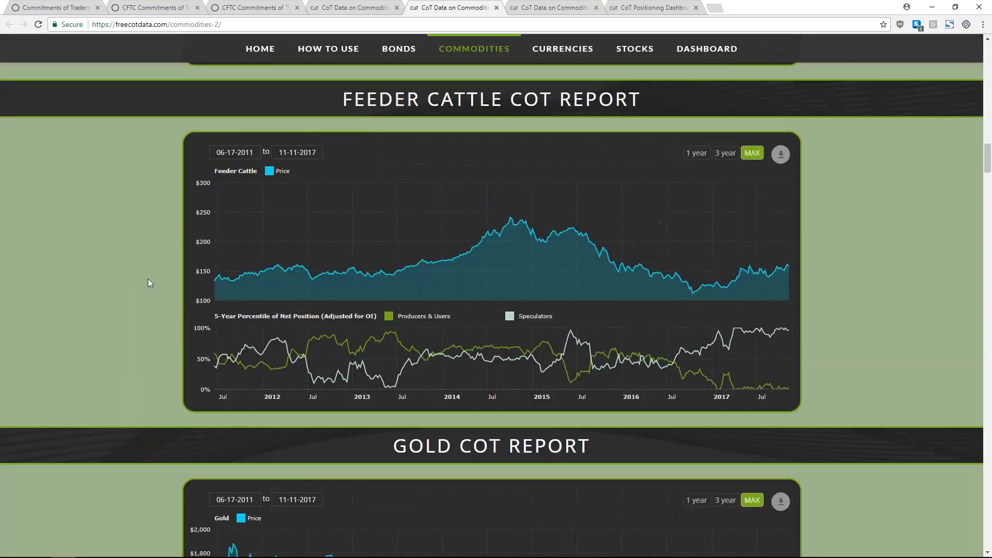
pyautogui.scroll(-8, 147, 280)
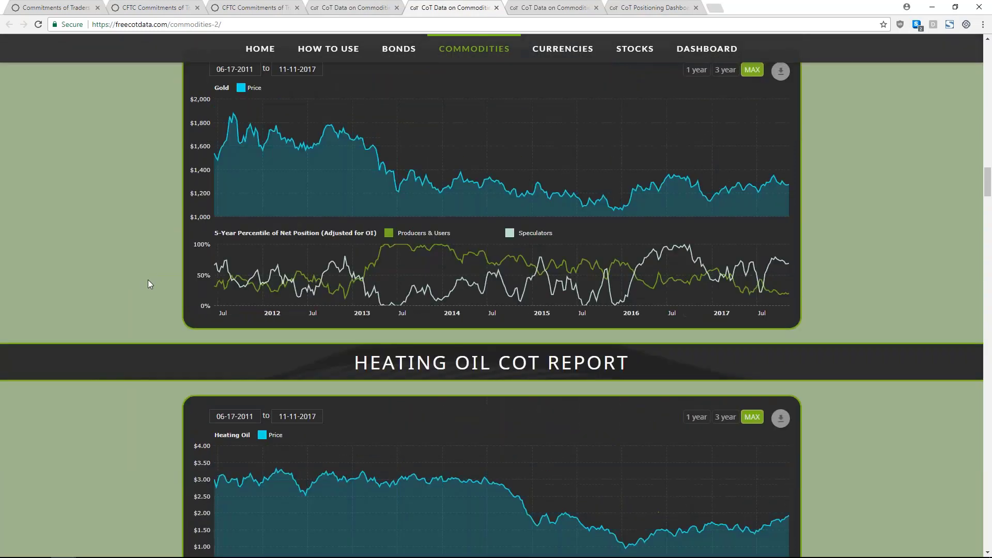
pyautogui.scroll(-6, 148, 279)
pyautogui.scroll(3, 149, 282)
pyautogui.scroll(-2, 450, 144)
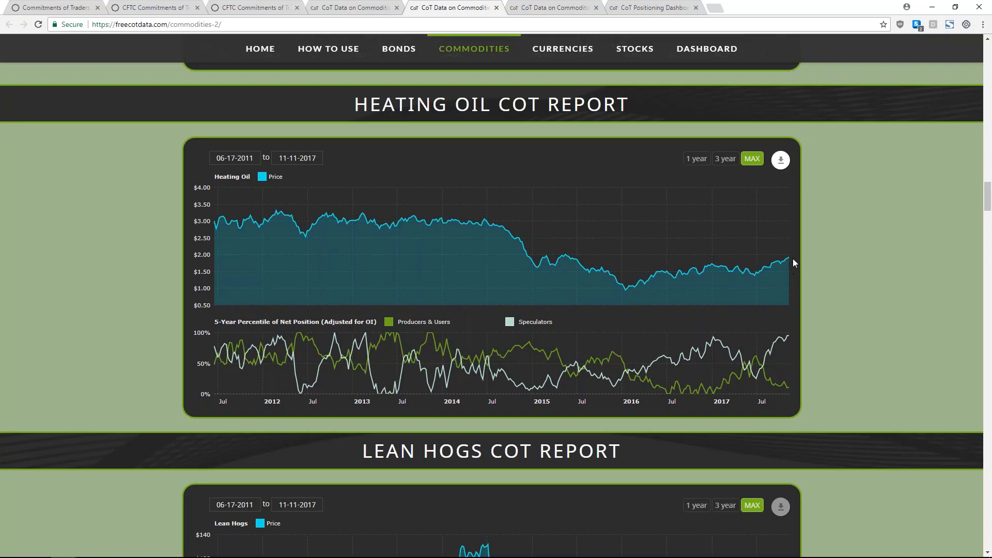
# Continue down past Live Cattle to the Lumber COT report chart
pyautogui.moveTo(723, 275)
pyautogui.scroll(-6, 223, 197)
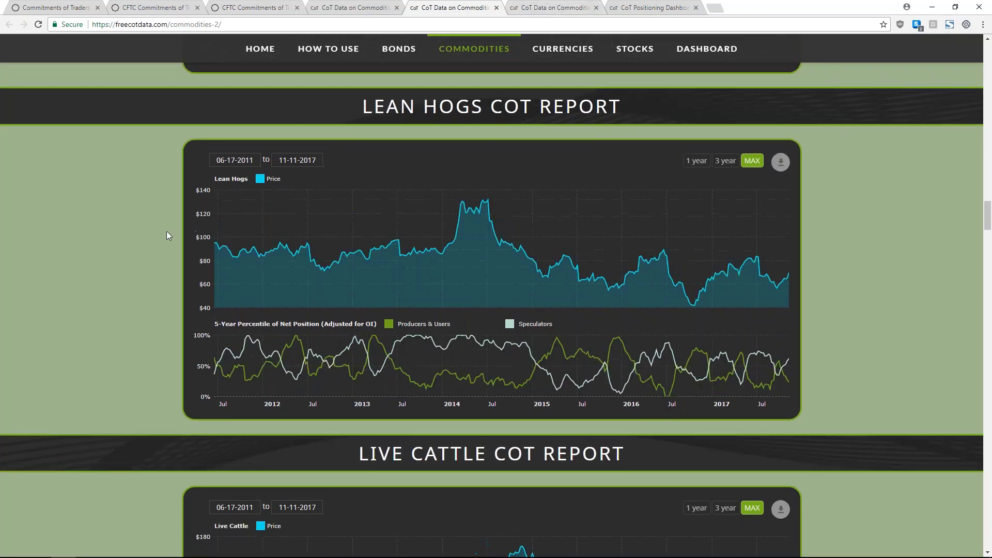
pyautogui.scroll(-6, 156, 255)
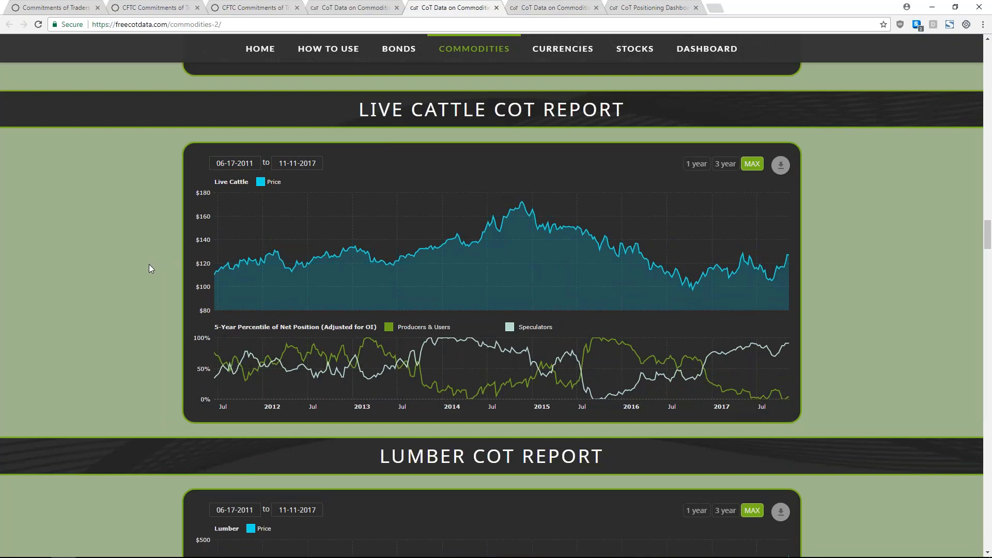
pyautogui.scroll(-1, 149, 264)
# Search the commodities page for 'orange'
pyautogui.scroll(-3, 149, 269)
pyautogui.hotkey('ctrl', 'f')
pyautogui.write('o')
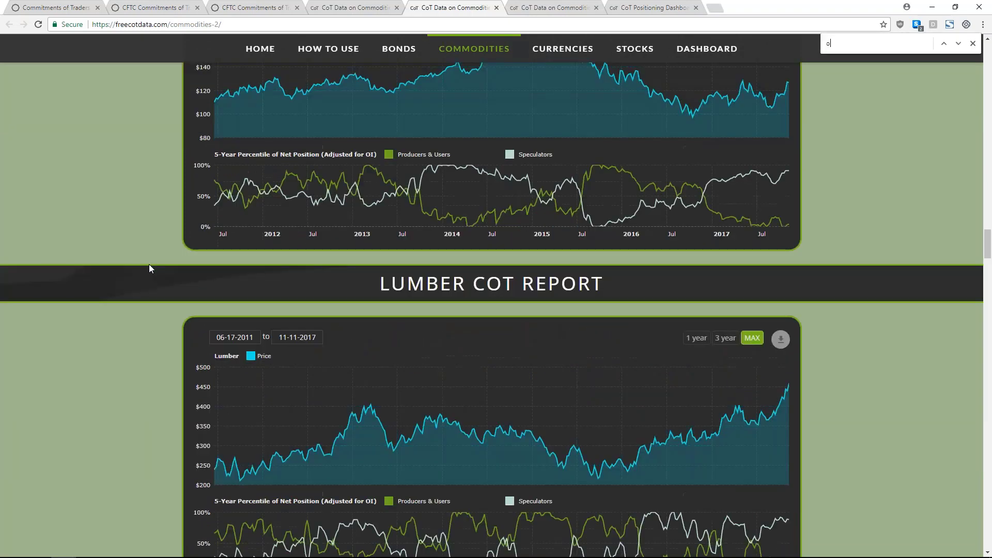
pyautogui.write('range')
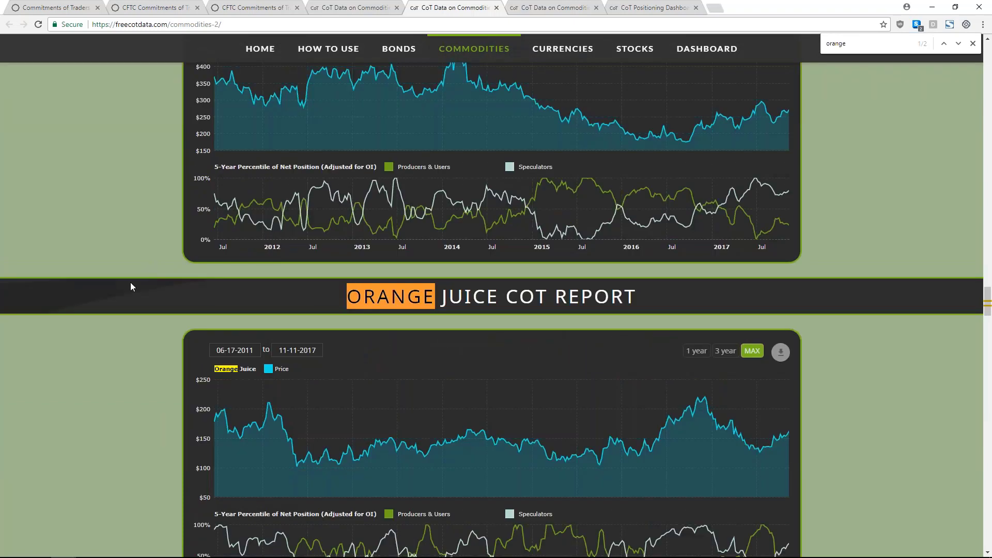
pyautogui.scroll(-2, 131, 287)
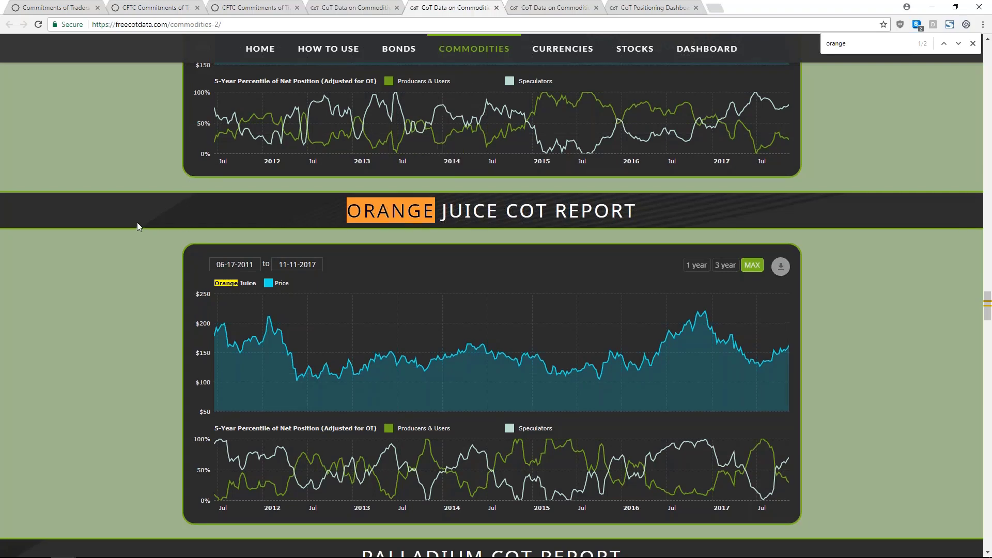
# Scroll down to the Sugar and Wheat COT report charts
pyautogui.scroll(20, 138, 223)
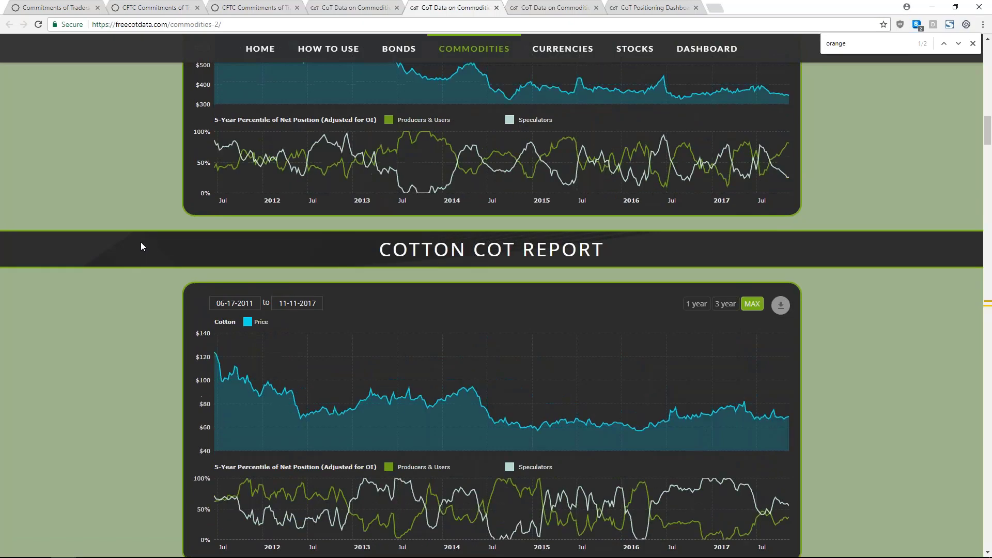
pyautogui.scroll(20, 141, 242)
pyautogui.scroll(-20, 140, 242)
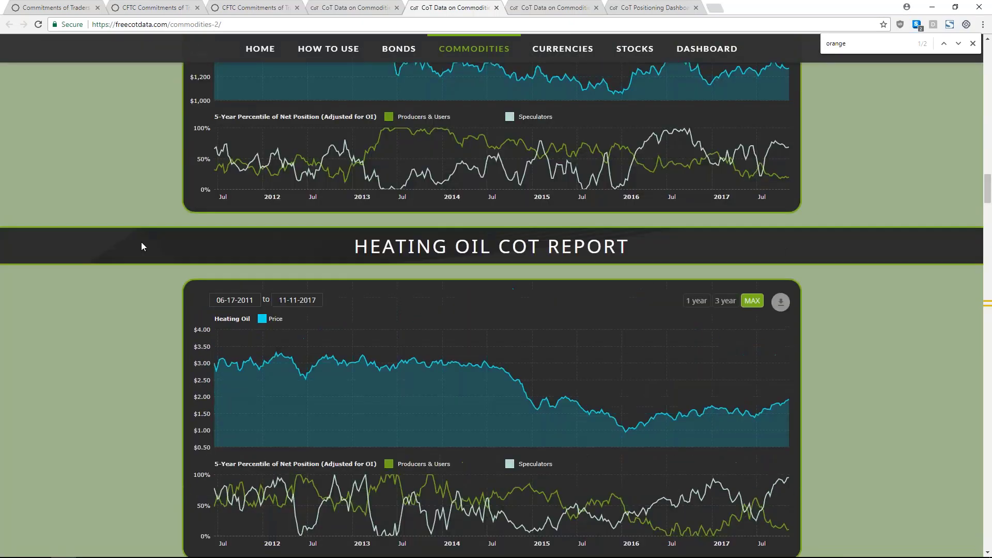
pyautogui.scroll(-20, 140, 241)
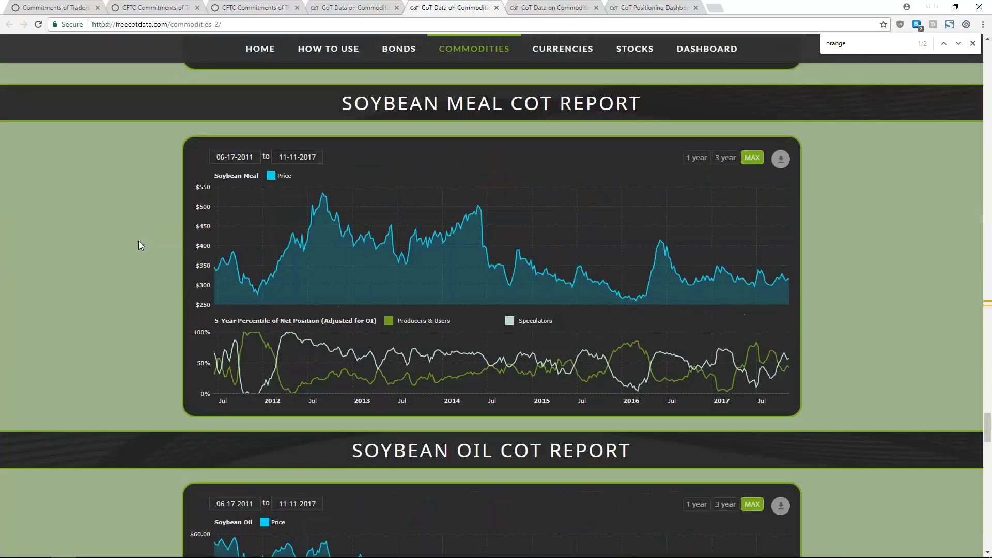
pyautogui.scroll(-20, 138, 241)
pyautogui.scroll(-2, 139, 240)
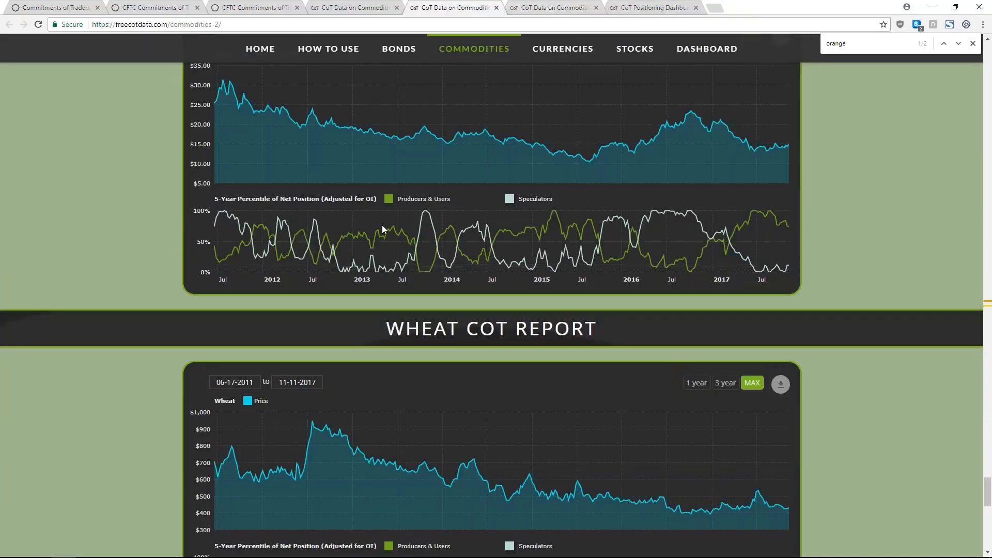
# Switch to the CoT Positioning Dashboard and highlight part of the COMMODITY SPECS heading
pyautogui.click(645, 3)
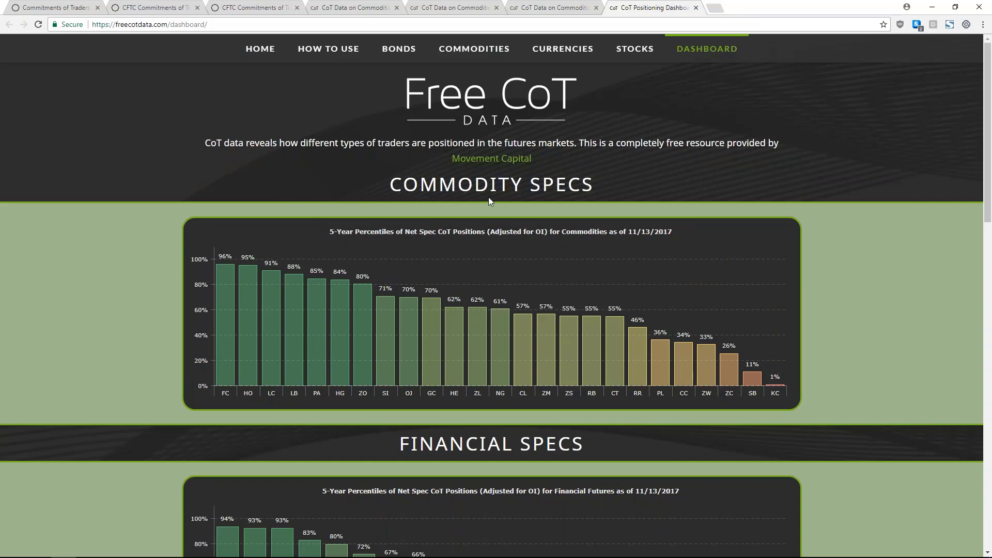
pyautogui.moveTo(541, 184); pyautogui.dragTo(594, 184)
pyautogui.click(425, 186)
pyautogui.moveTo(220, 255)
pyautogui.moveTo(783, 380)
# Dismiss the subscribe popup covering the Commodity Specs 5-year percentile chart
pyautogui.scroll(-3, 783, 380)
pyautogui.moveTo(420, 271); pyautogui.dragTo(558, 280)
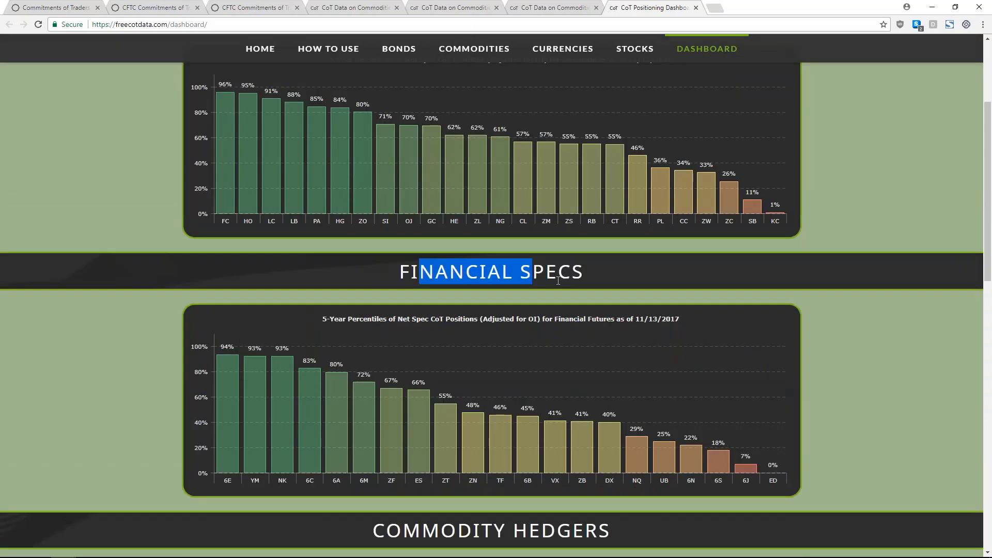
pyautogui.scroll(-3, 554, 376)
pyautogui.scroll(6, 554, 376)
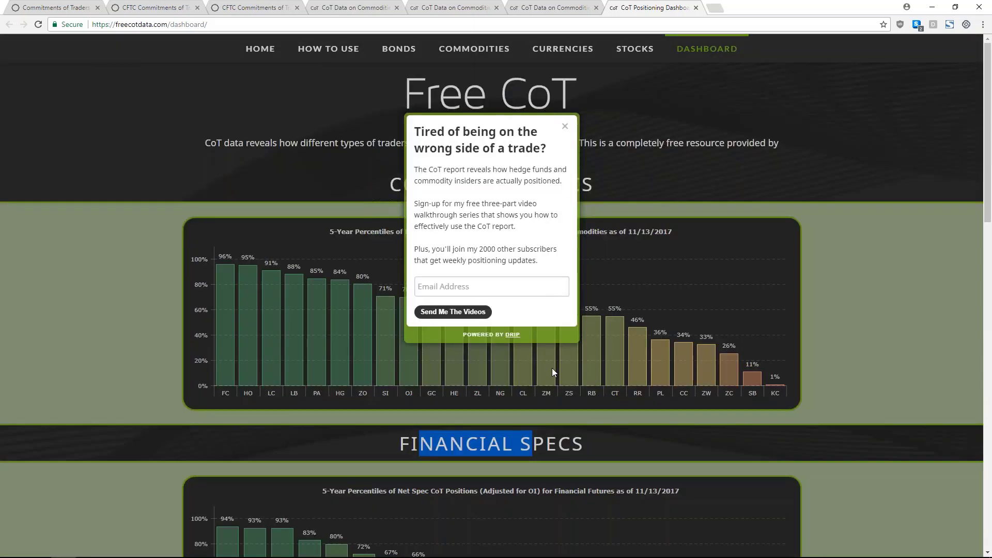
pyautogui.click(552, 368)
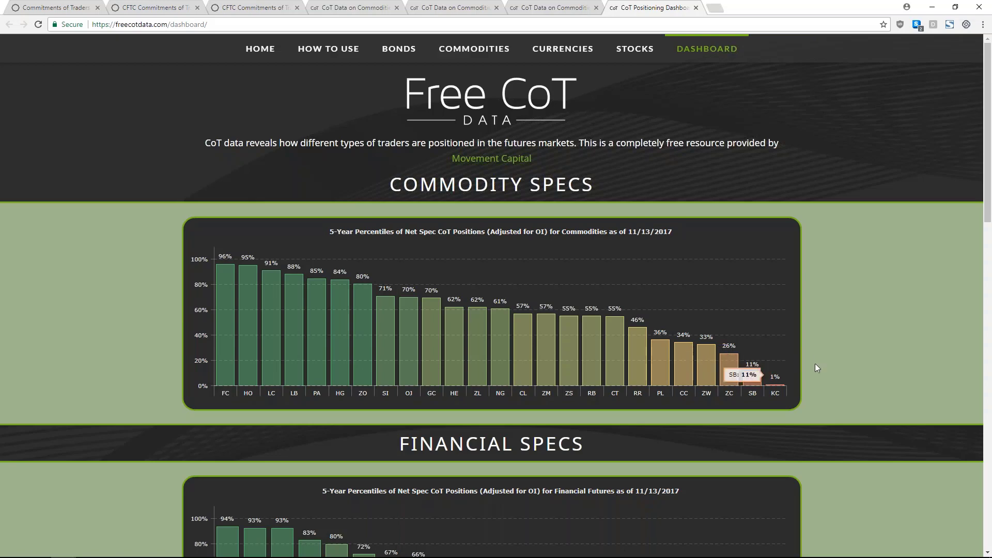
# Scroll down the dashboard to the Financial Specs chart, ranked from 6E at 94% to ED at 0%
pyautogui.scroll(-3, 816, 357)
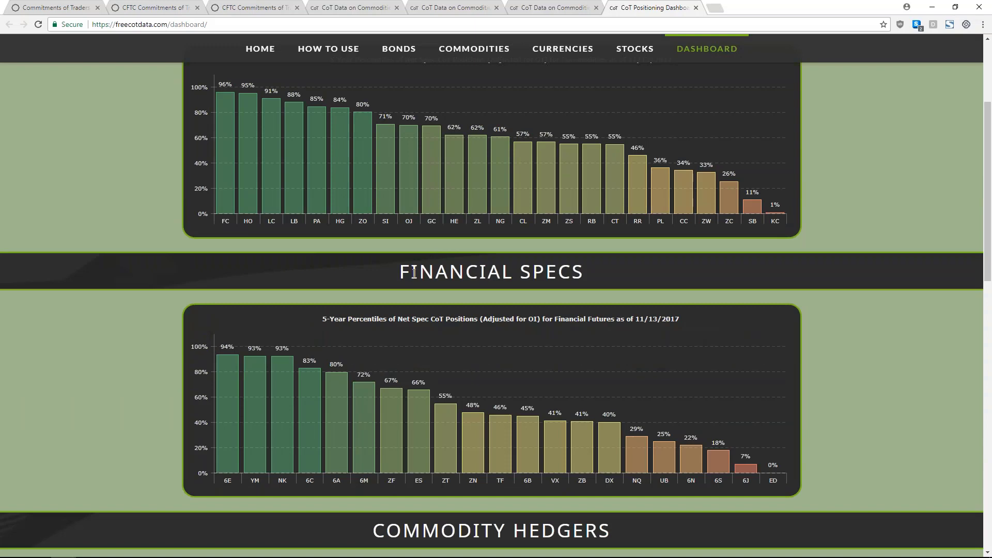
pyautogui.scroll(-1, 414, 273)
pyautogui.scroll(-1, 414, 201)
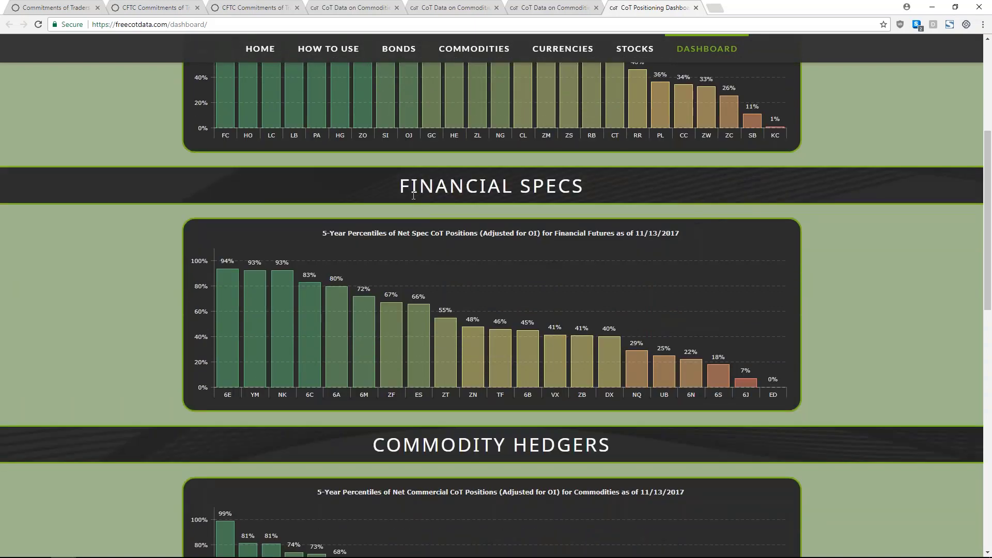
pyautogui.scroll(2, 414, 195)
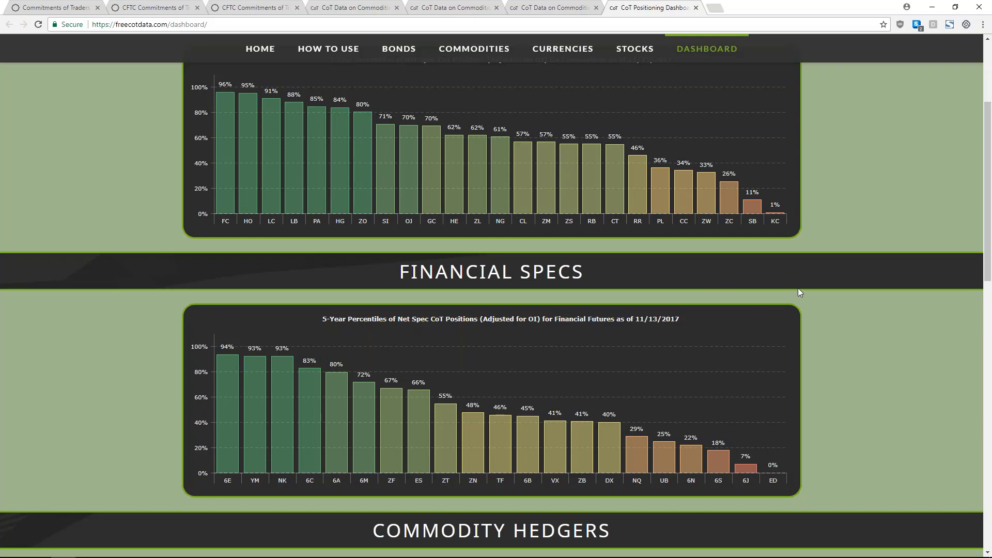
pyautogui.scroll(-1, 799, 293)
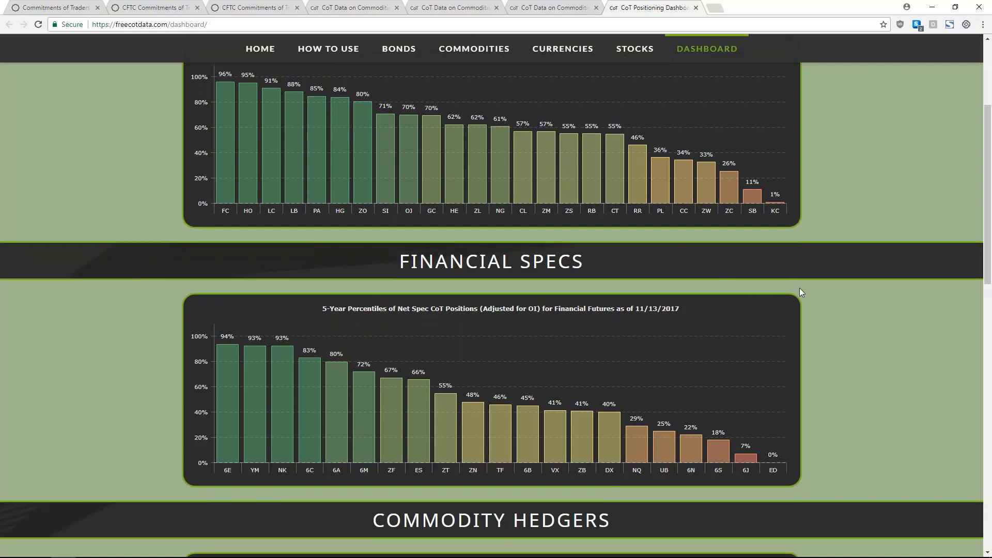
pyautogui.scroll(-5, 800, 292)
pyautogui.scroll(3, 333, 207)
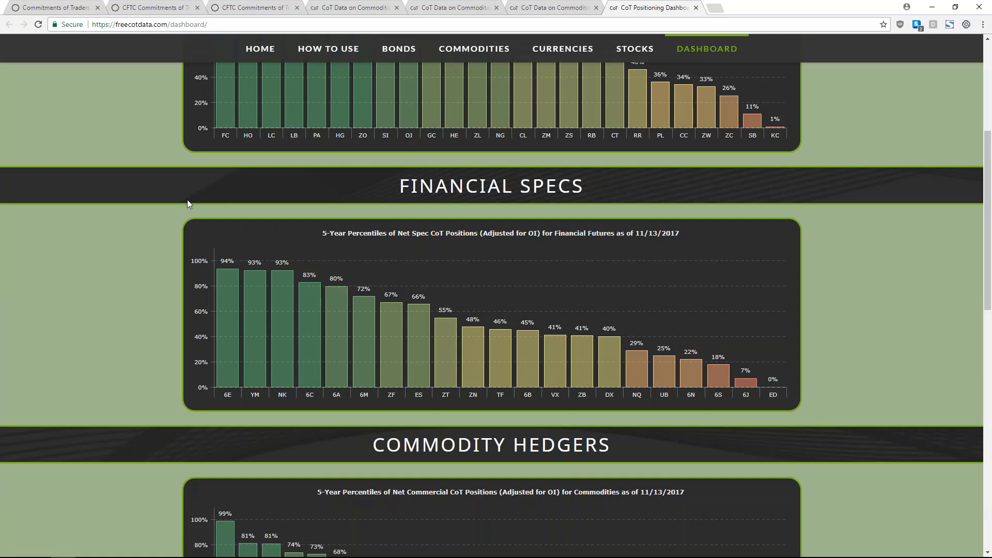
# Scroll through the dashboard's Commodity Hedgers chart and intro text, briefly highlighting the word 'different'
pyautogui.scroll(-3, 183, 197)
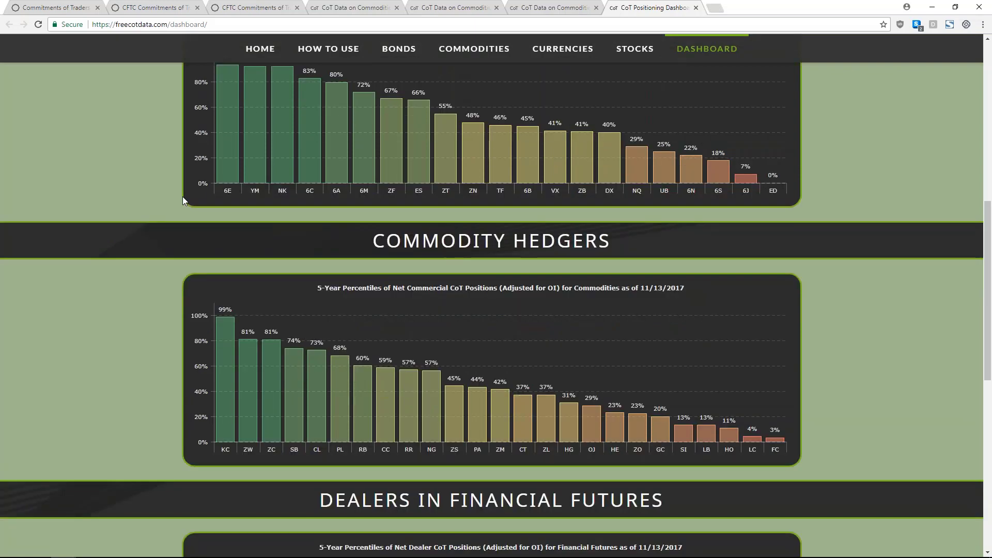
pyautogui.scroll(-1, 183, 200)
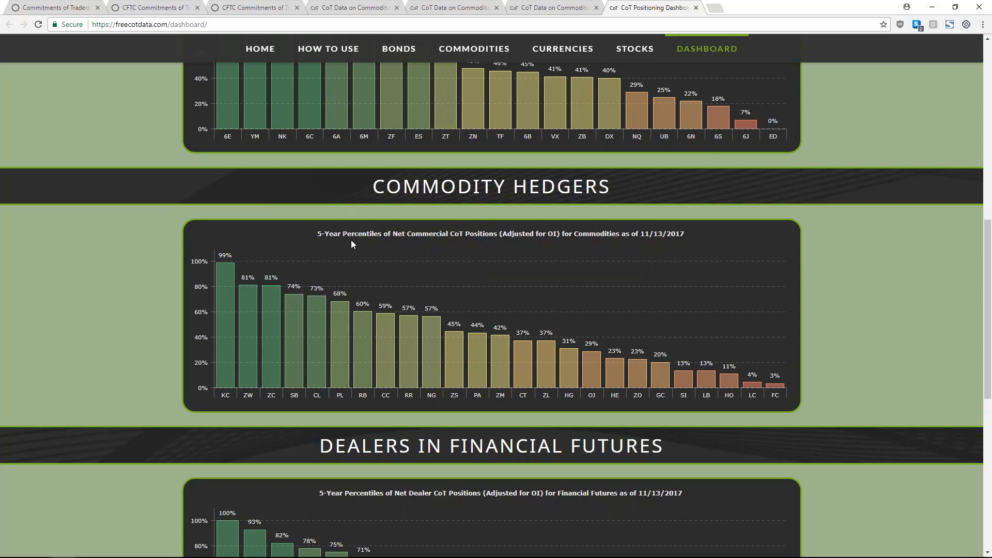
pyautogui.scroll(8, 351, 240)
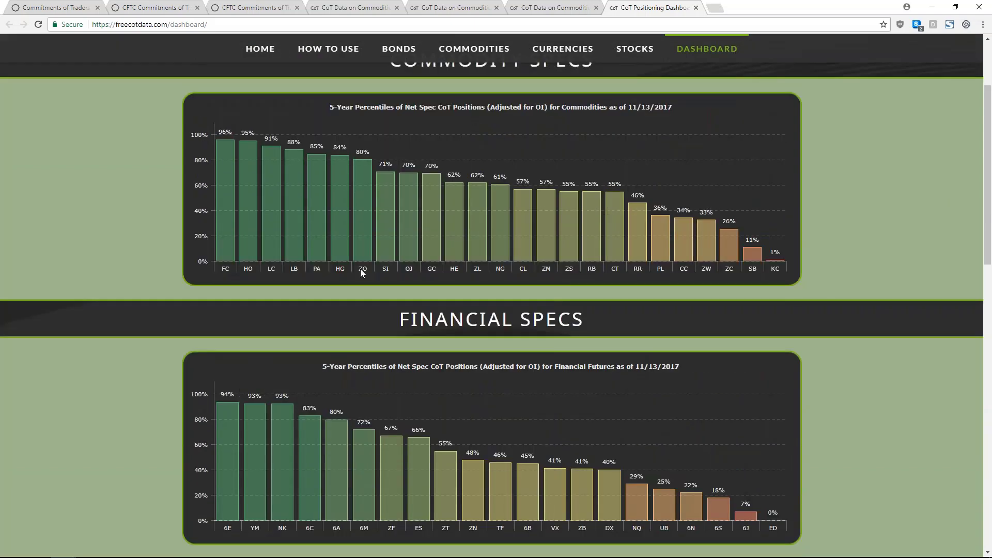
pyautogui.scroll(1, 361, 269)
pyautogui.moveTo(594, 98); pyautogui.dragTo(389, 98)
pyautogui.click(401, 96)
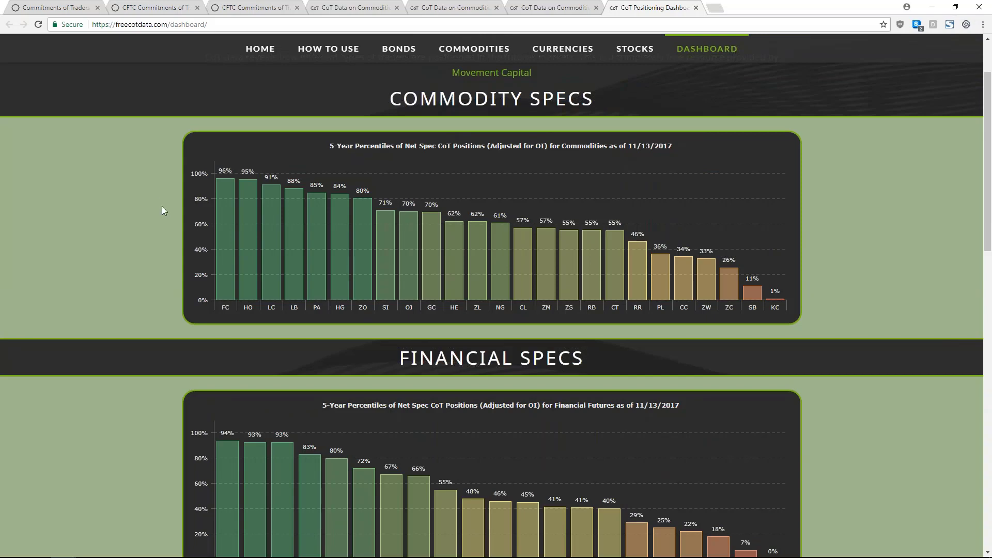
pyautogui.scroll(2, 162, 206)
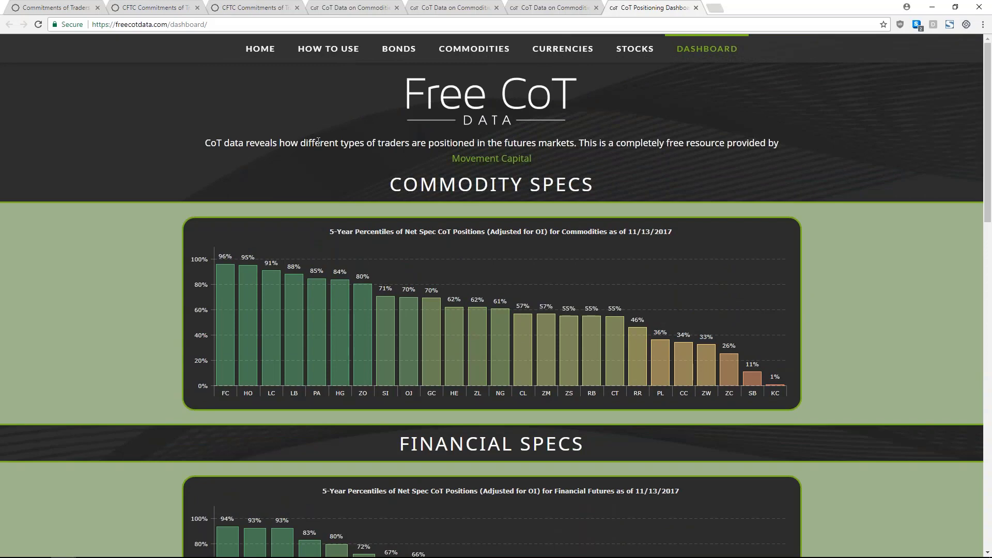
pyautogui.doubleClick(319, 143)
pyautogui.click(324, 144)
pyautogui.doubleClick(327, 141)
pyautogui.click(328, 141)
# Return to the CoT Data on Commodities tab showing the Gold COT Report (speculators ~70%, producers ~20%)
pyautogui.scroll(-5, 117, 228)
pyautogui.scroll(-3, 143, 333)
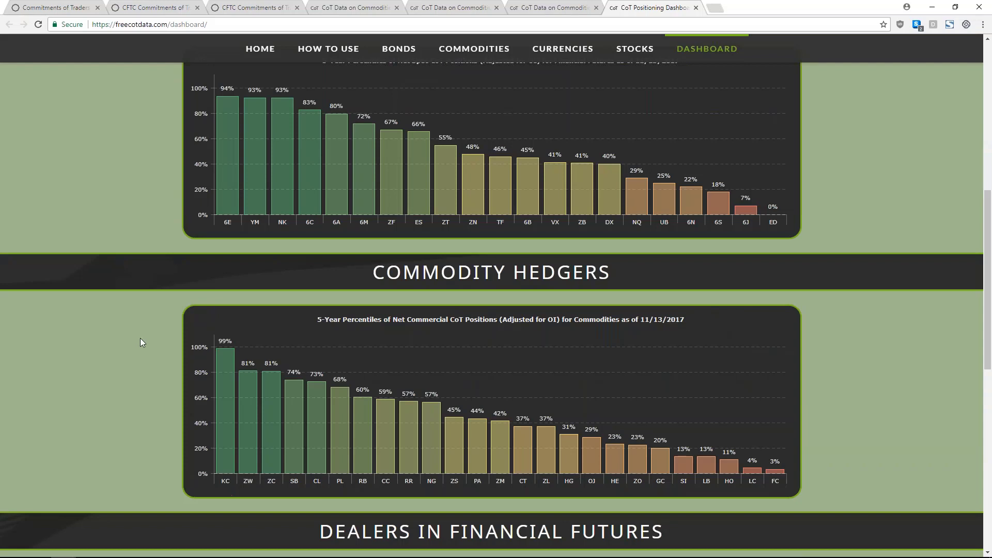
pyautogui.press('XF86AudioLowerVolume')
pyautogui.click(362, 4)
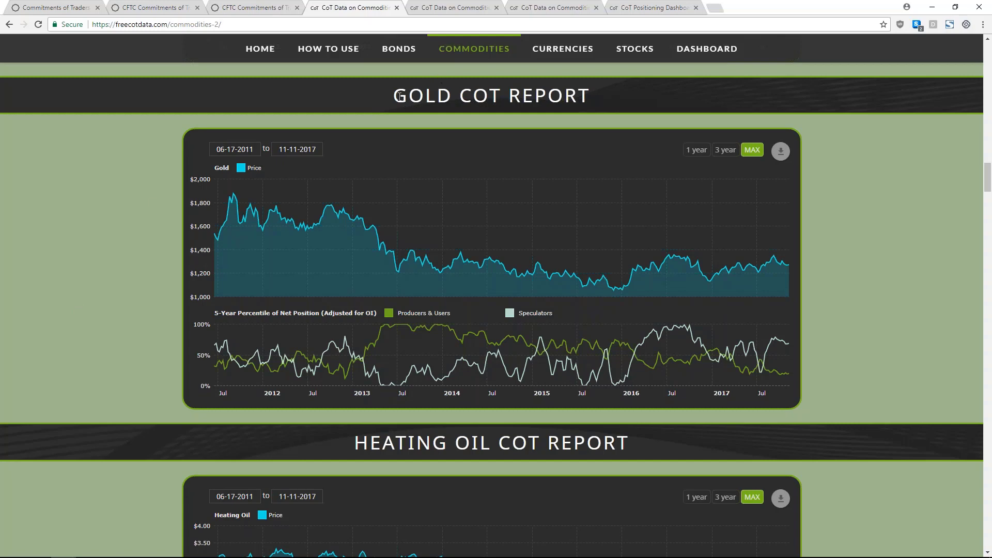
# Switch from the Gold COT Report to the CFTC futures-only gold report (non-commercials 272,571 long, 76,781 short)
pyautogui.moveTo(392, 96); pyautogui.dragTo(605, 100)
pyautogui.click(604, 99)
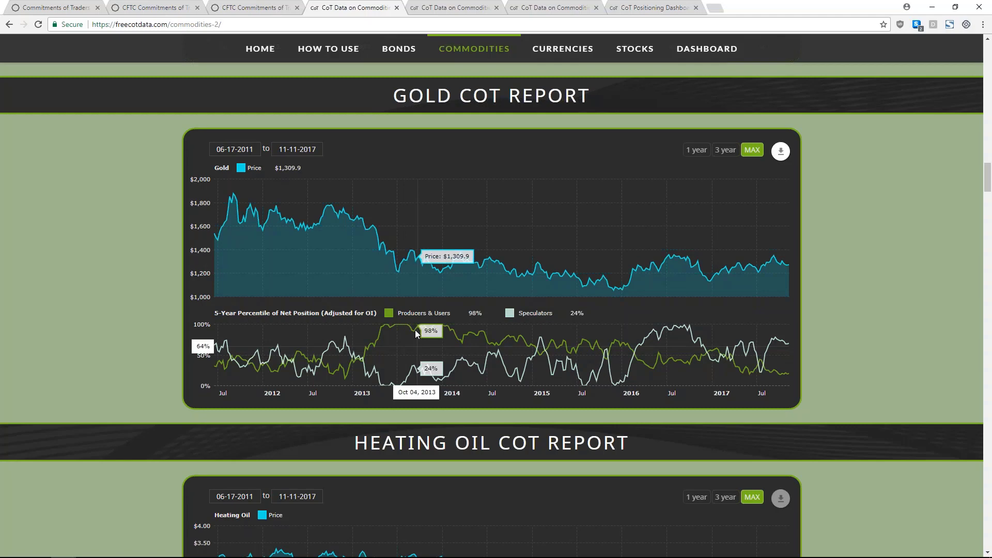
pyautogui.click(155, 7)
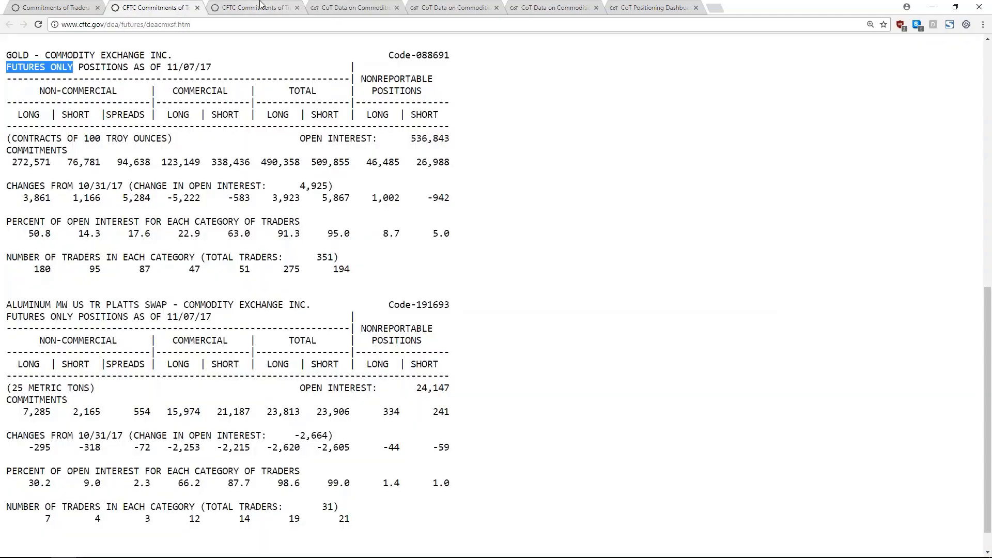
# Glance at the CFTC disaggregated gold report, then return to the Gold COT chart at Jul 01, 2016 ($1,339, speculators 96%)
pyautogui.click(260, 5)
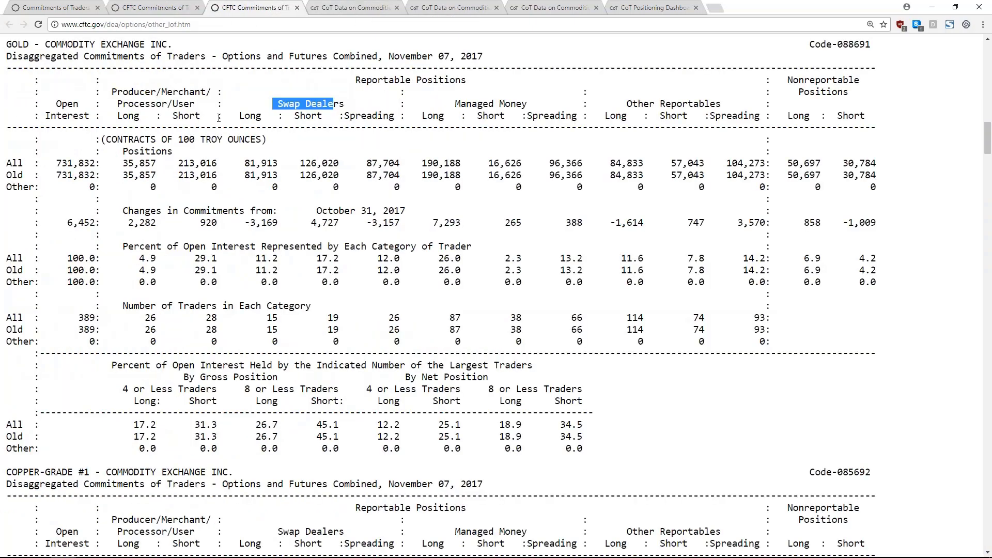
pyautogui.click(352, 7)
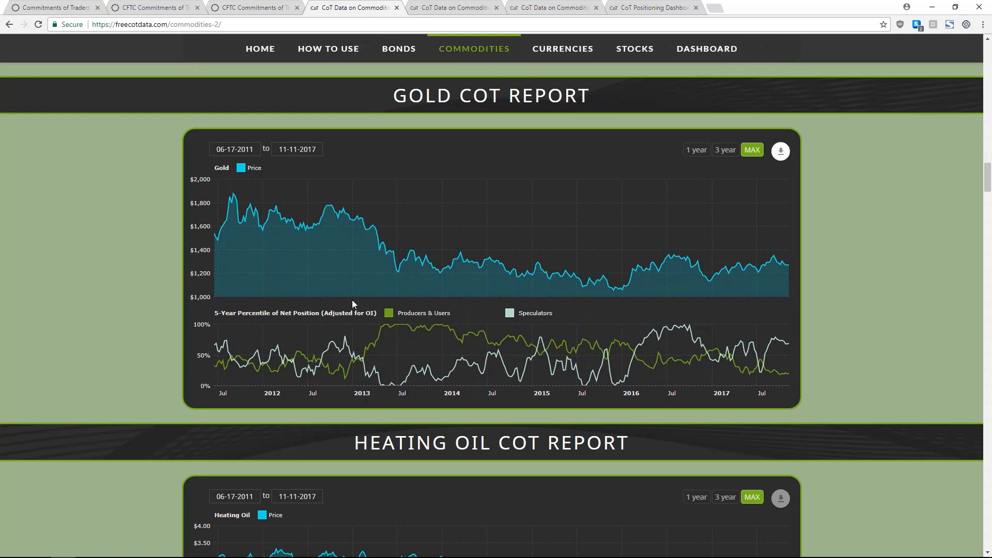
pyautogui.moveTo(665, 343)
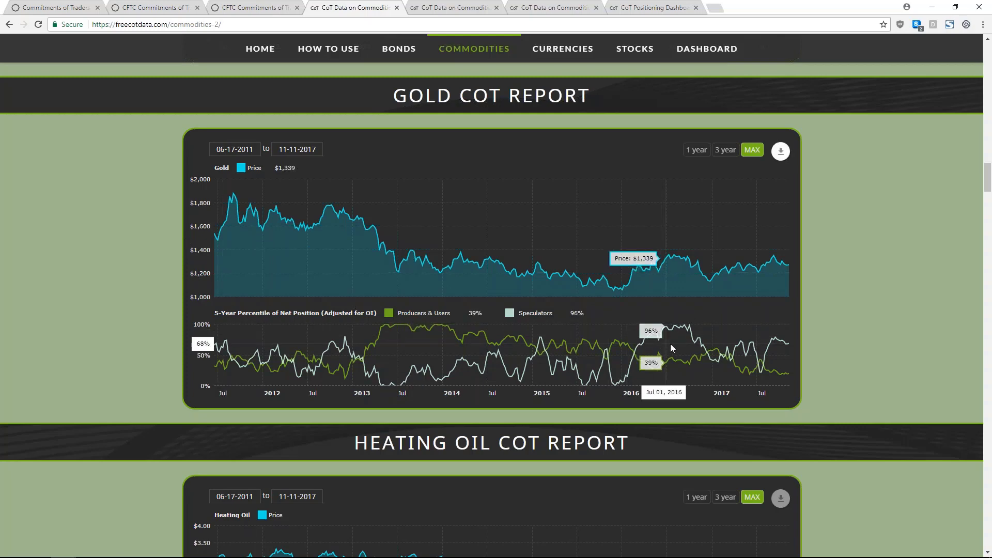
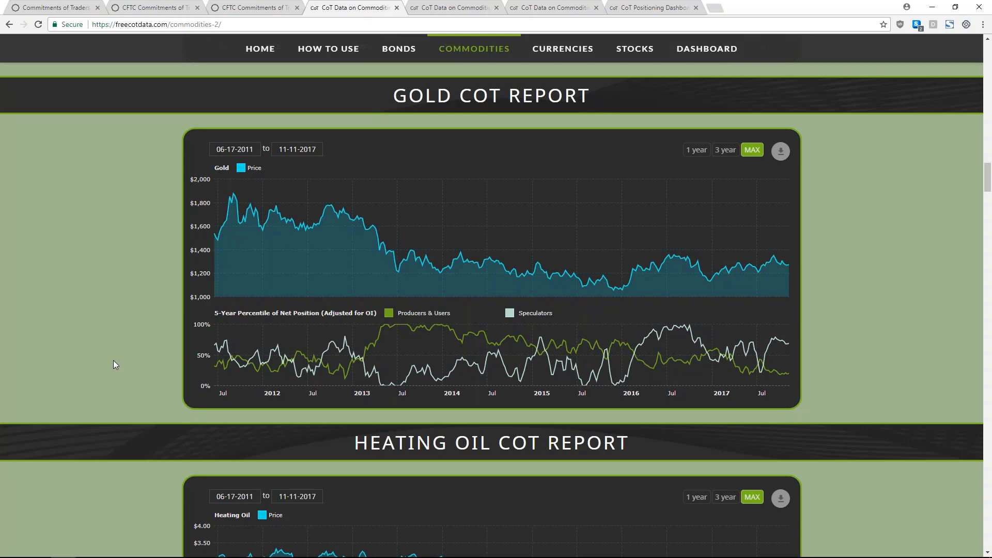
# Search the page for 'oats' to jump to the OATS COT REPORT charts
pyautogui.scroll(-1, 115, 364)
pyautogui.scroll(-8, 114, 365)
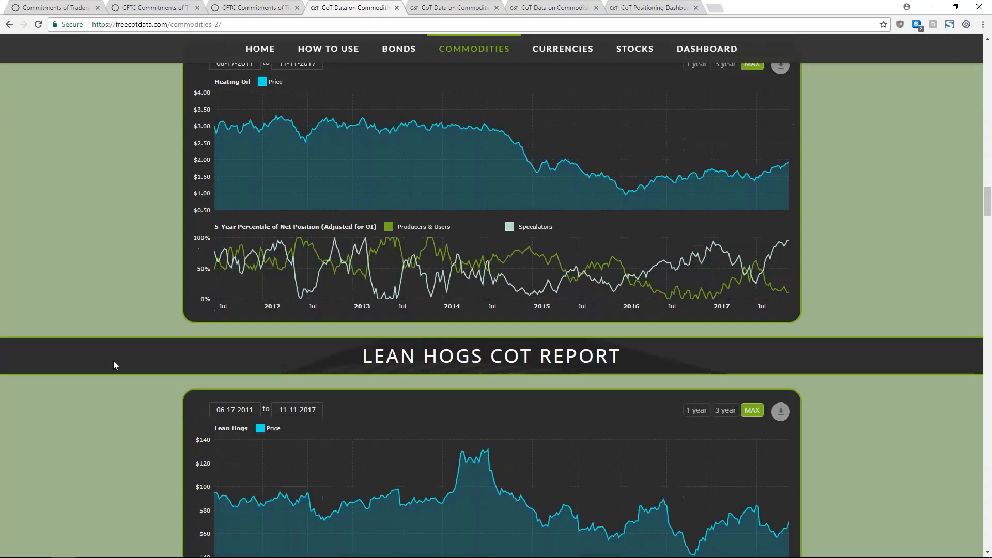
pyautogui.scroll(-8, 86, 373)
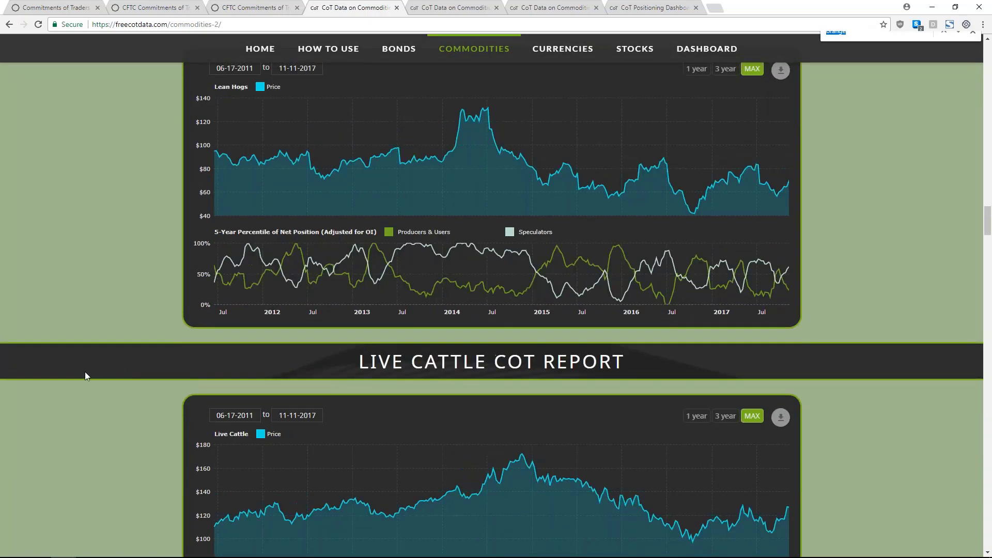
pyautogui.hotkey('ctrl', 'f')
pyautogui.write('oats')
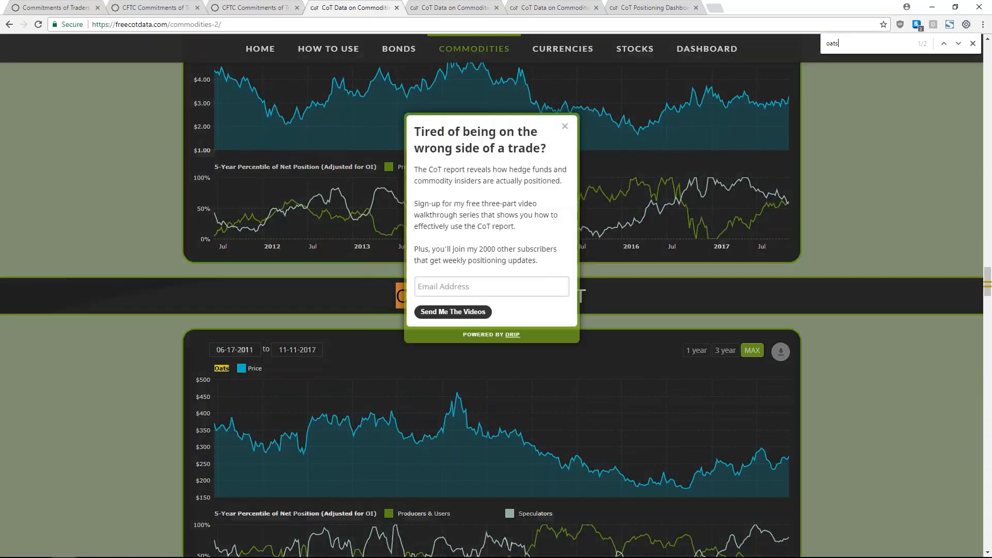
pyautogui.click(271, 243)
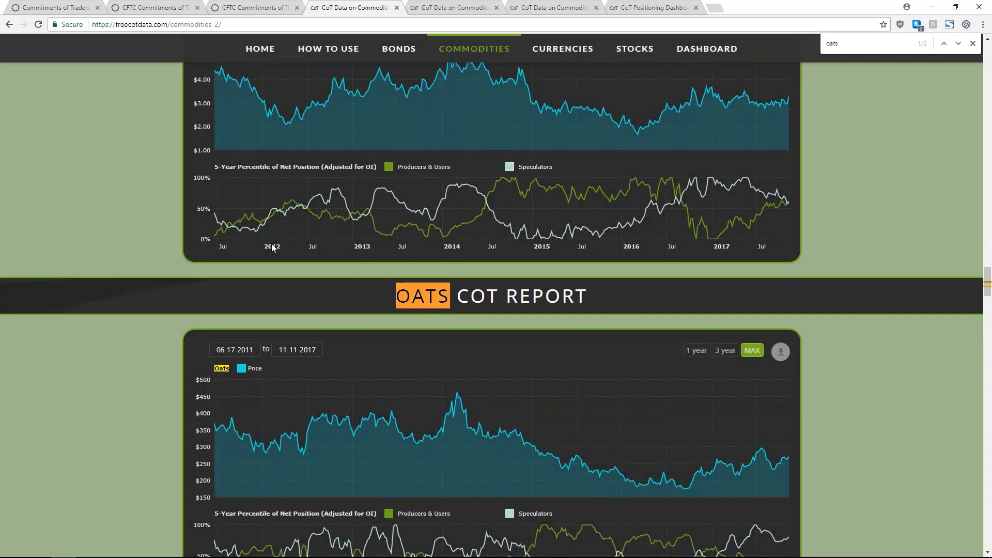
pyautogui.scroll(-1, 272, 243)
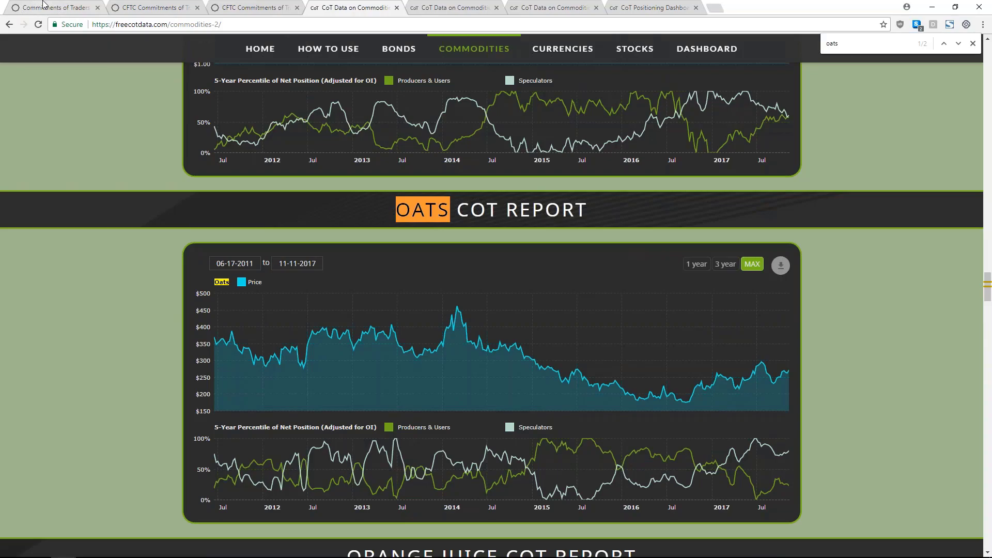
# Glance at the CFTC Commitments of Traders tabs, then return to the Oats report
pyautogui.click(43, 7)
pyautogui.hotkey('ctrl', 'Tab')
pyautogui.hotkey('ctrl', 'Tab')
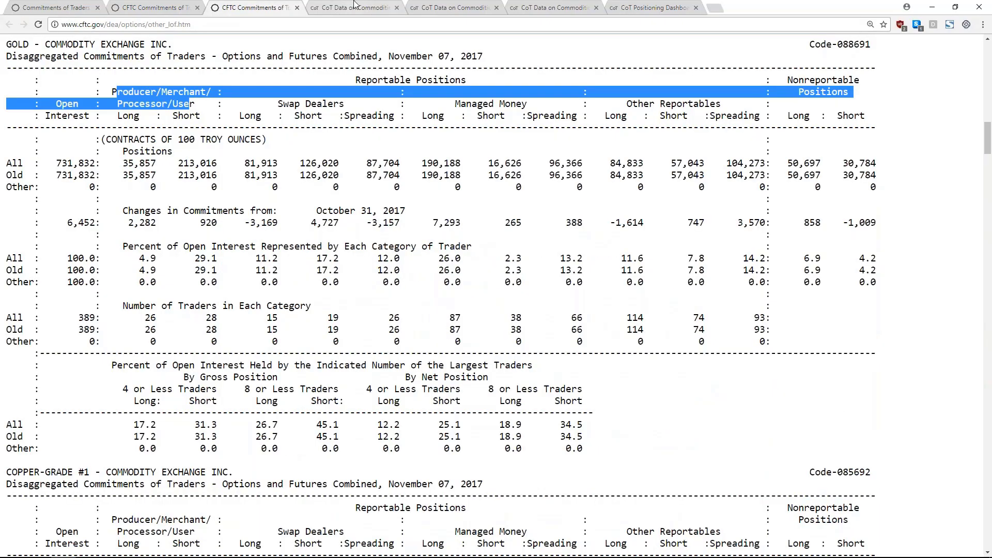
pyautogui.hotkey('ctrl', 'Tab')
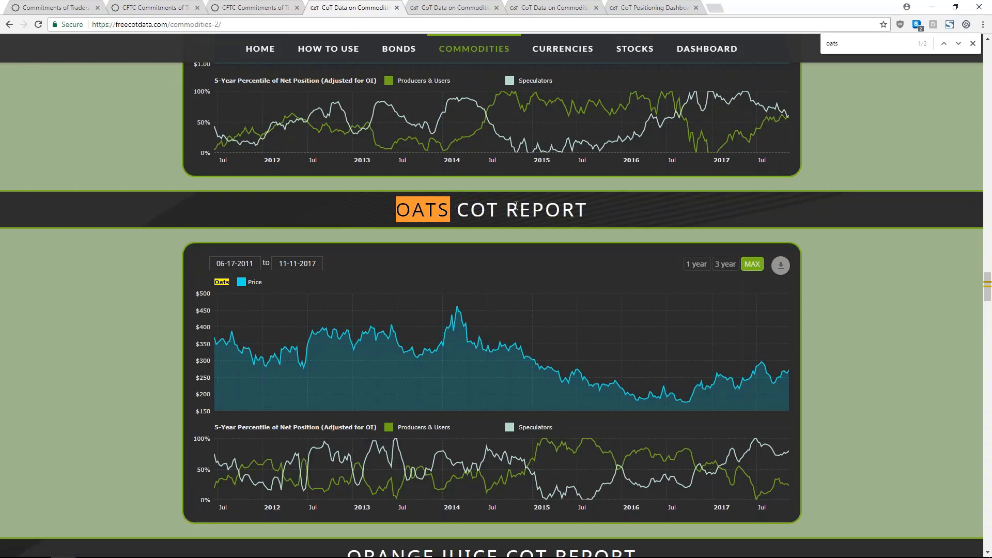
pyautogui.moveTo(758, 386)
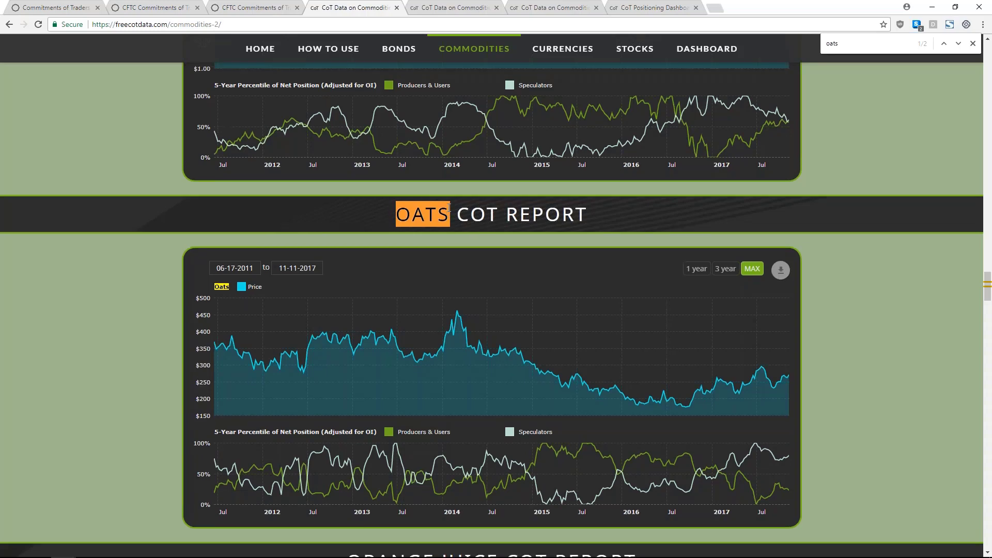
# Scroll back up past Lumber, Live Cattle, Lean Hogs and Heating Oil to the Gold report
pyautogui.scroll(8, 161, 261)
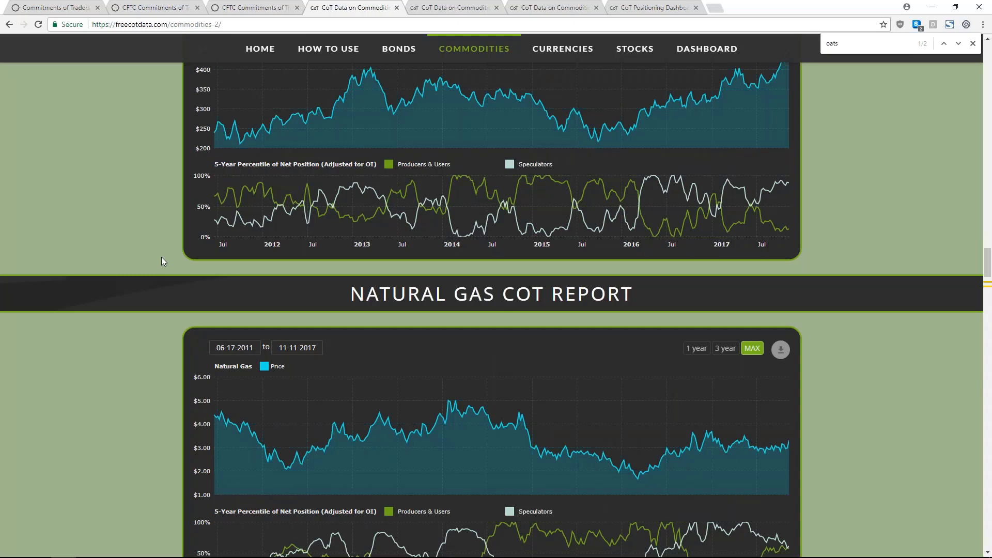
pyautogui.scroll(-2, 150, 224)
pyautogui.scroll(5, 150, 223)
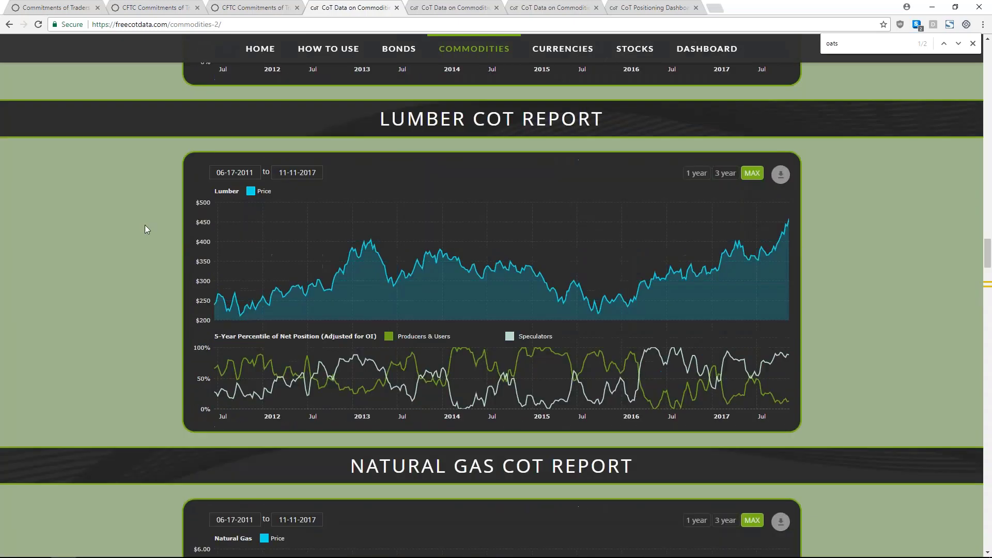
pyautogui.scroll(2, 145, 225)
pyautogui.scroll(7, 145, 225)
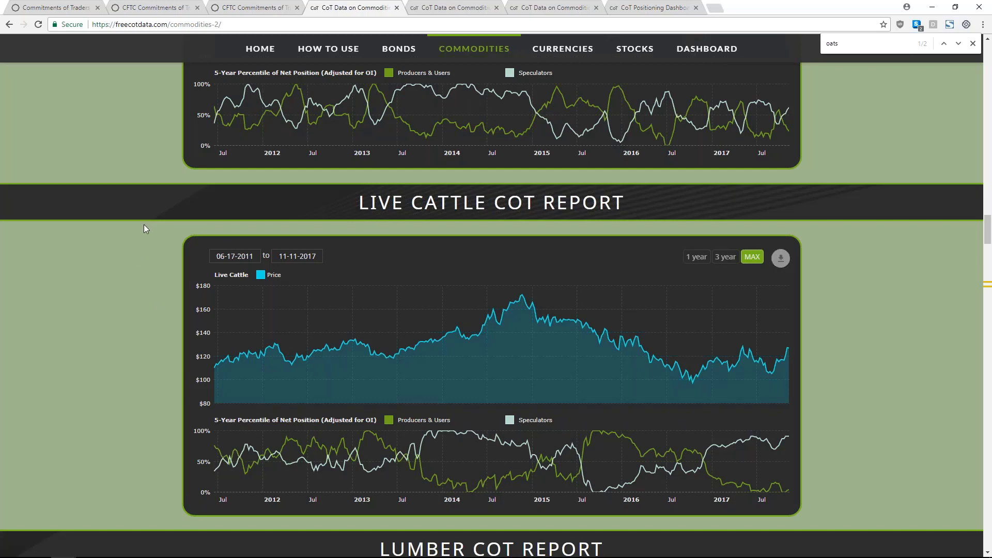
pyautogui.scroll(6, 134, 226)
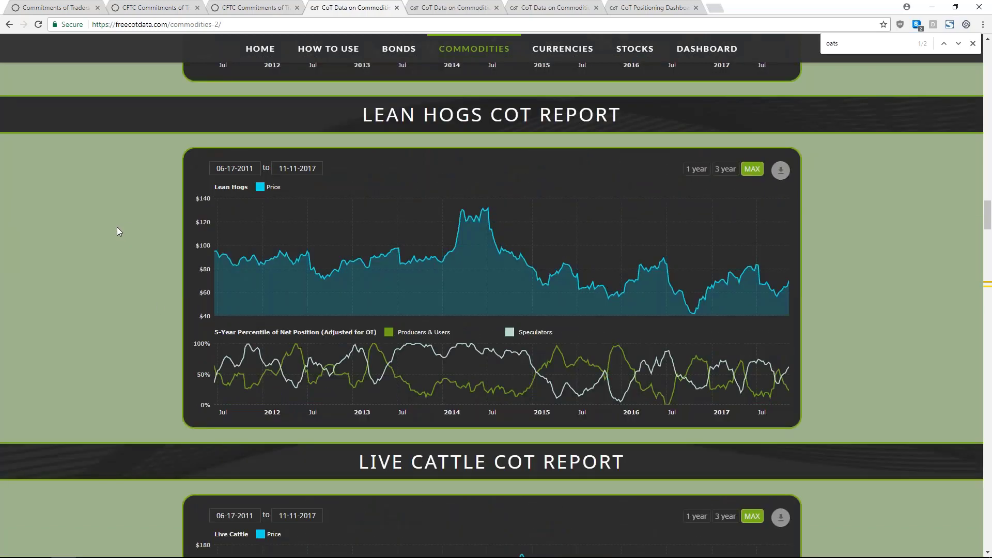
pyautogui.scroll(7, 112, 230)
pyautogui.scroll(2, 109, 230)
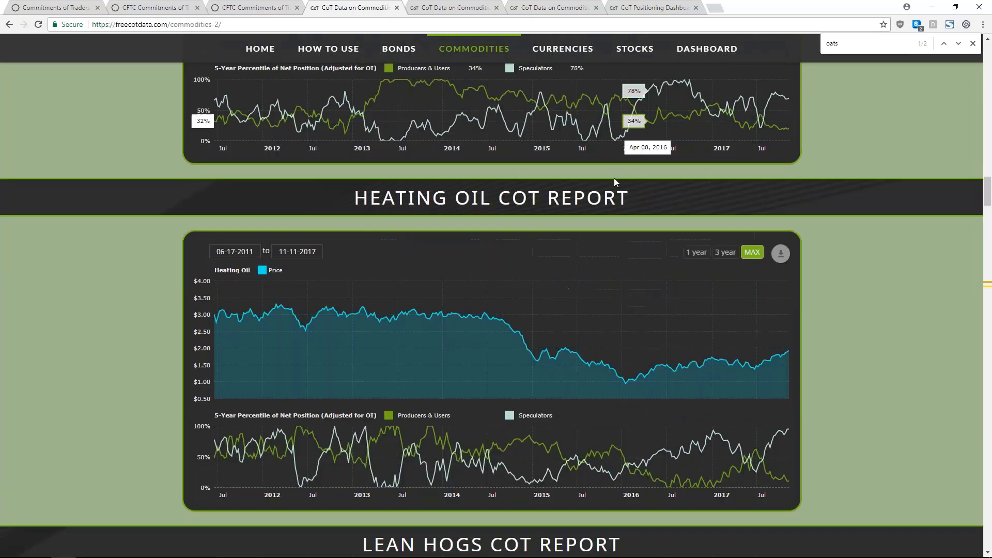
pyautogui.scroll(1, 602, 192)
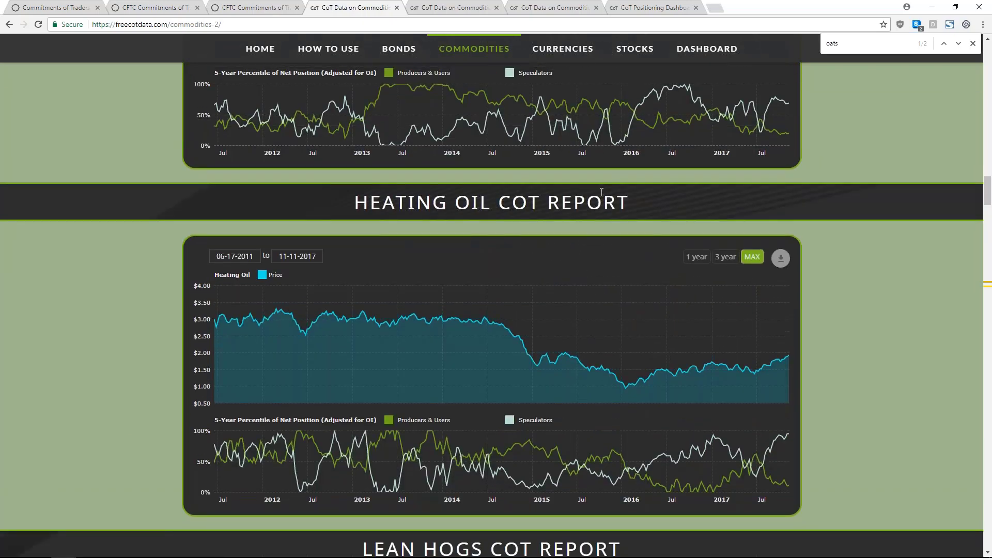
pyautogui.scroll(7, 141, 193)
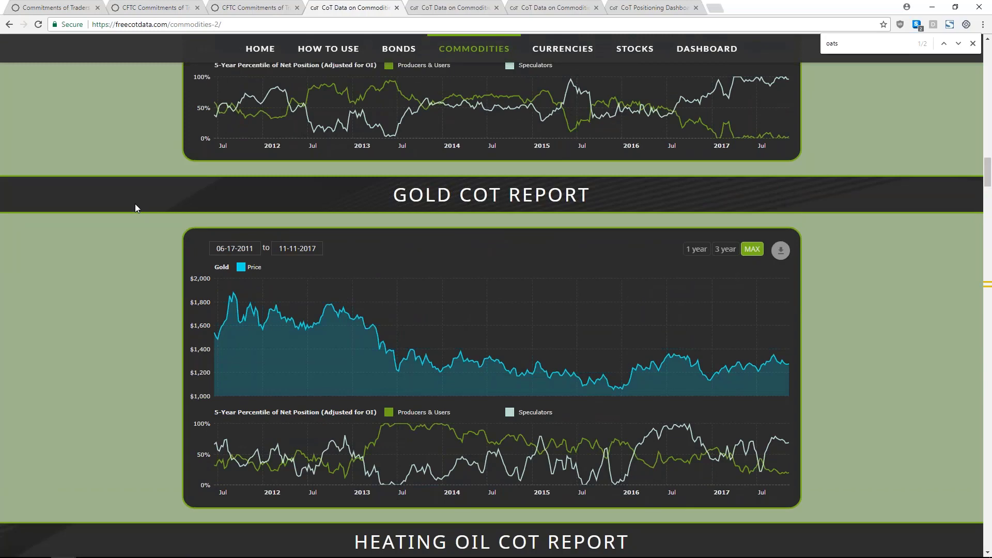
pyautogui.scroll(-2, 135, 204)
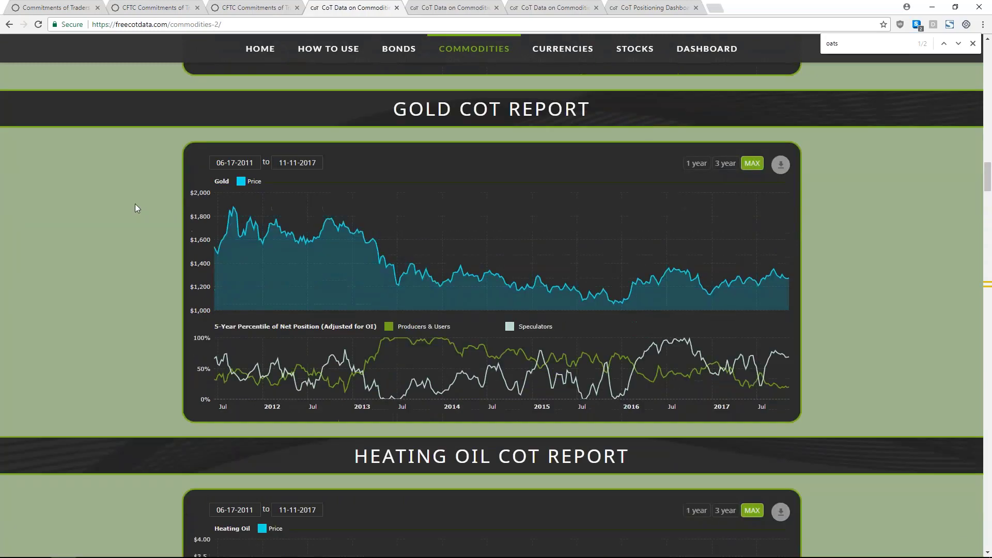
# Highlight REPORT in the Gold COT Report heading, then select the page's full URL
pyautogui.moveTo(393, 109); pyautogui.dragTo(589, 109)
pyautogui.click(568, 110)
pyautogui.doubleClick(568, 111)
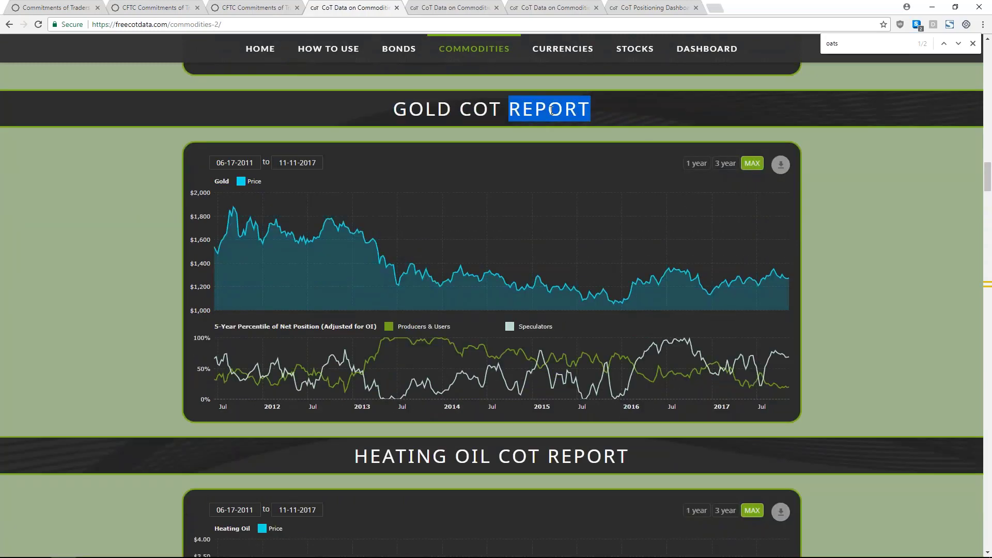
pyautogui.click(548, 110)
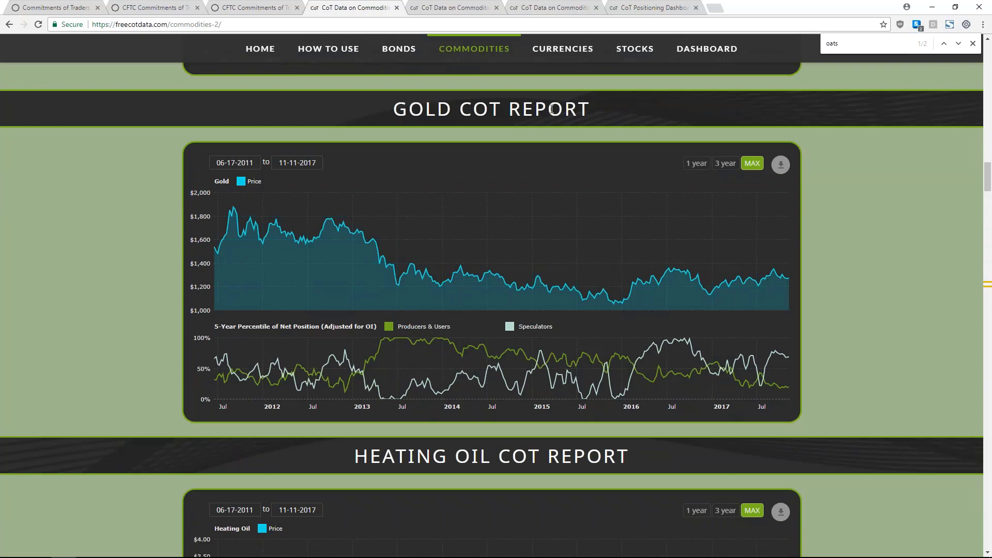
pyautogui.doubleClick(551, 110)
pyautogui.click(549, 110)
pyautogui.doubleClick(554, 110)
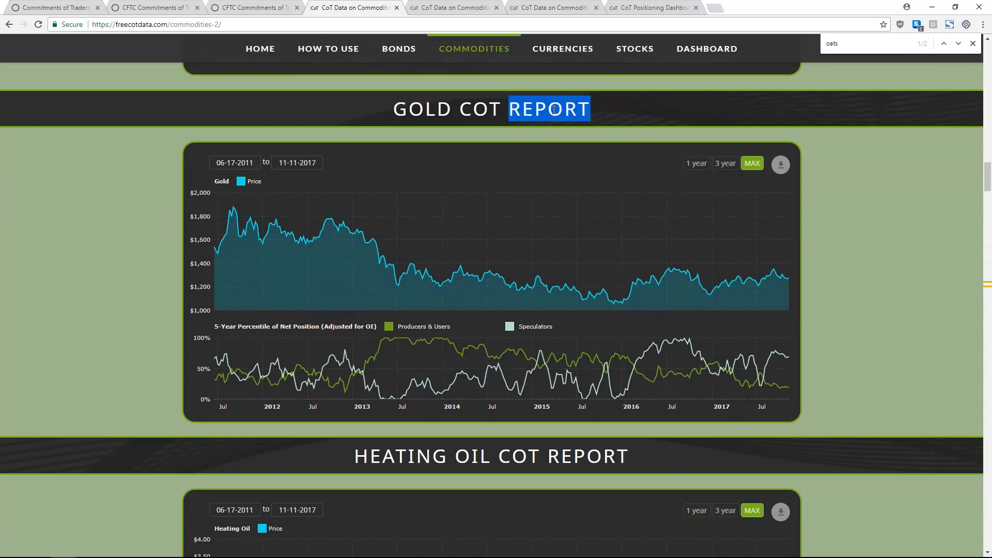
pyautogui.click(546, 112)
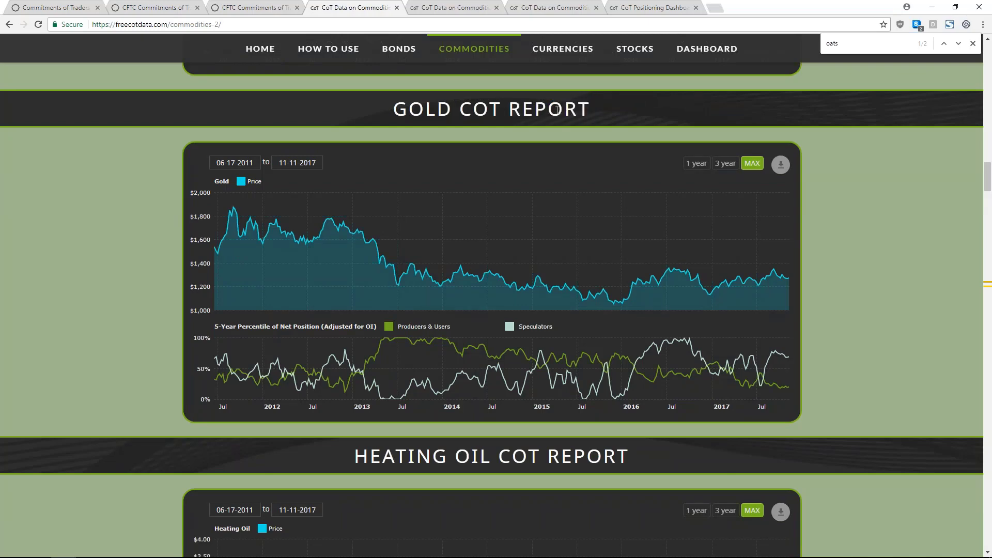
pyautogui.click(251, 24)
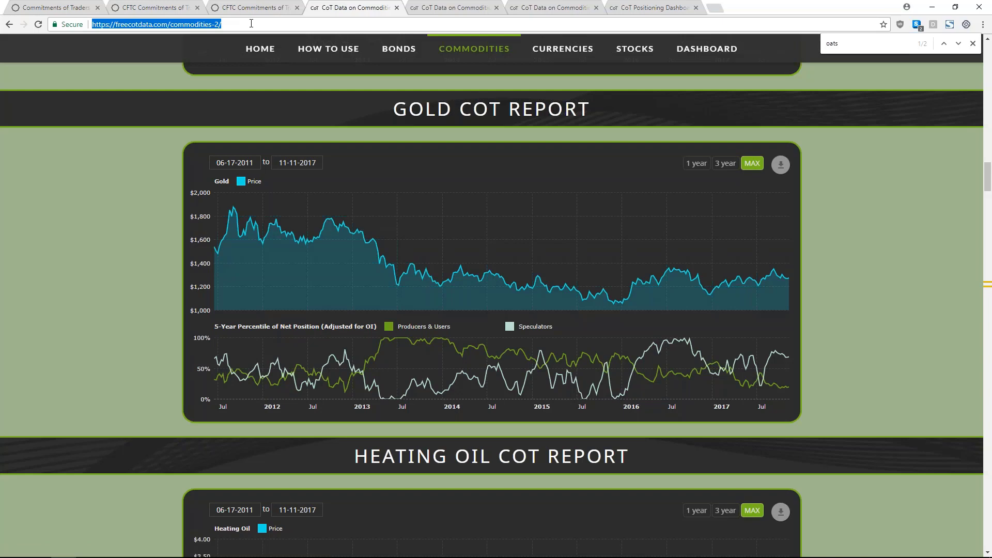
# Search Google for 'movement_cap twitter' and open the Movement Capital Twitter profile
pyautogui.write('movement_ca')
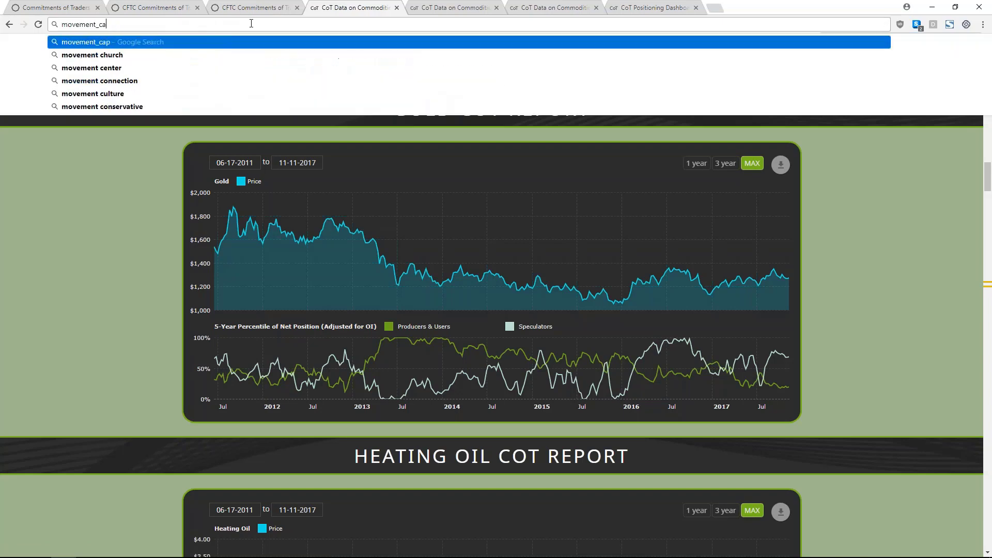
pyautogui.write('p twitter')
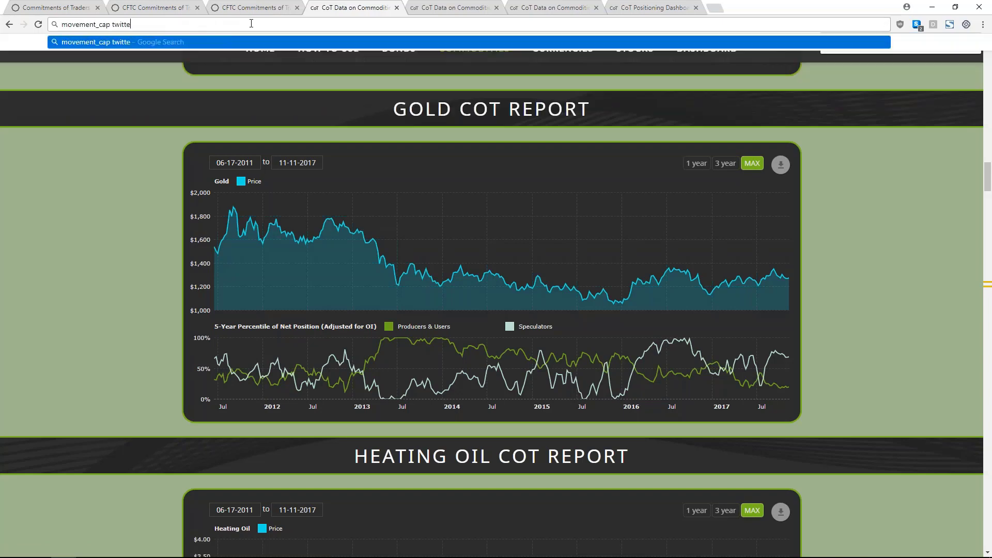
pyautogui.press('Return')
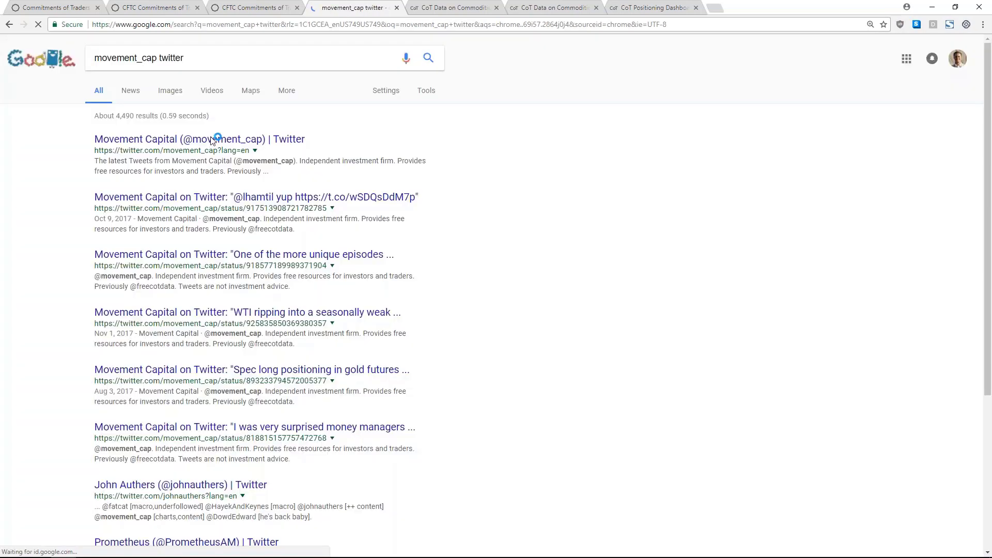
pyautogui.click(210, 141)
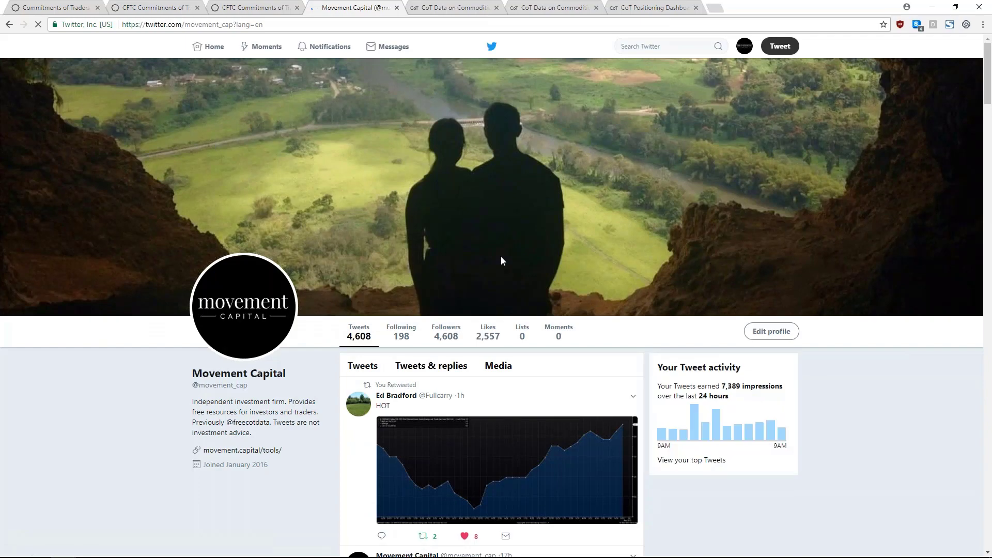
# Scroll the feed and follow the profile's movement.capital/tools website link
pyautogui.scroll(-3, 498, 248)
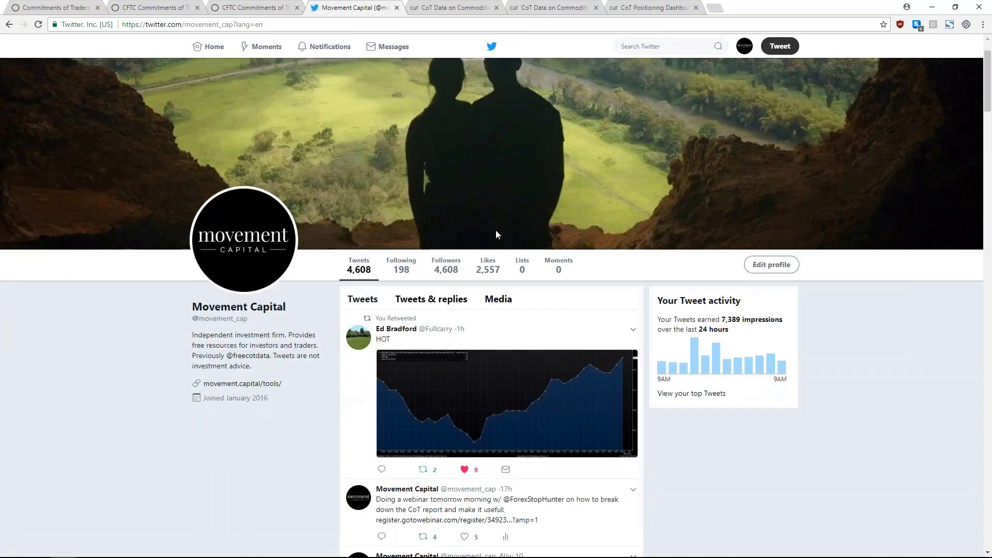
pyautogui.scroll(-10, 506, 238)
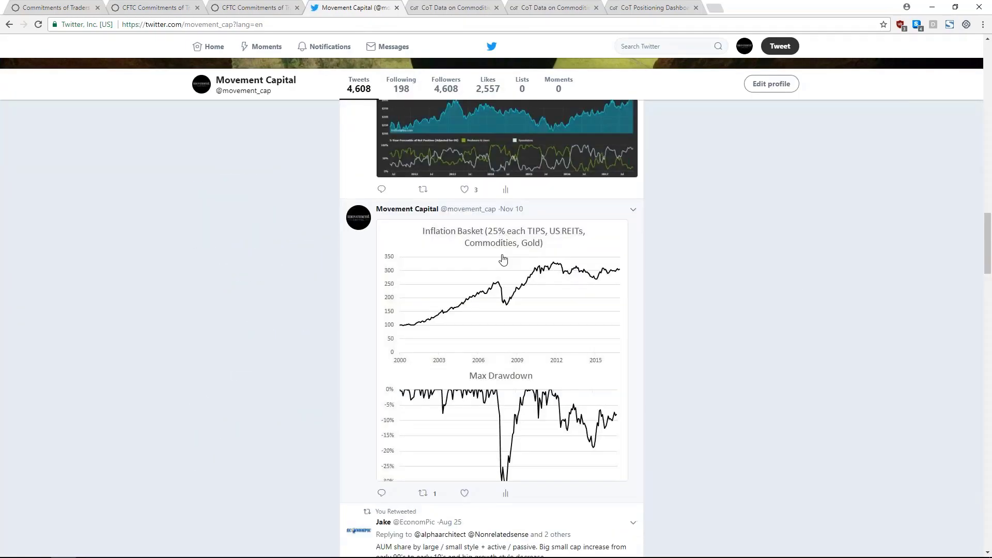
pyautogui.scroll(15, 504, 259)
pyautogui.click(259, 456)
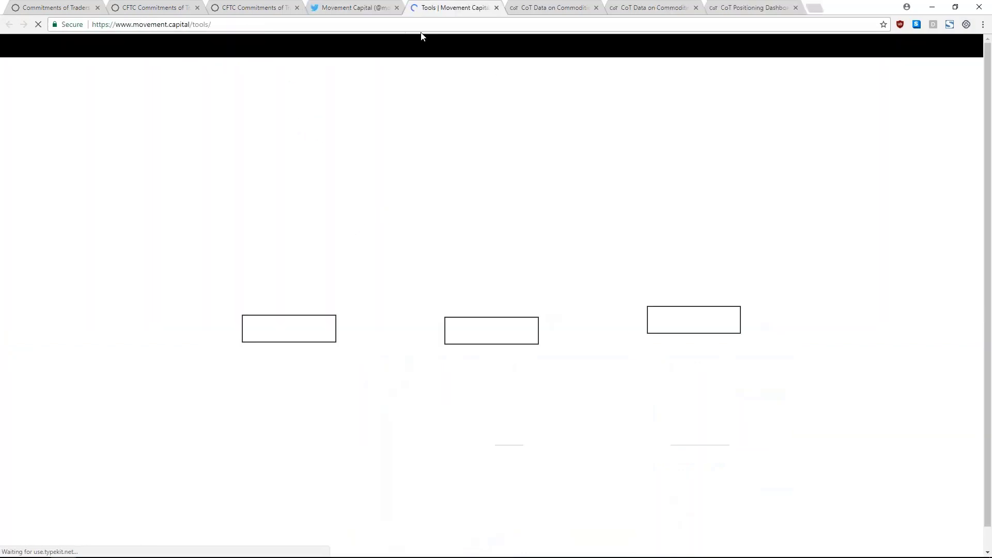
# Compare the Twitter, Tools and CoT tabs, then open commodityseasonality.com from the Tools page
pyautogui.click(354, 7)
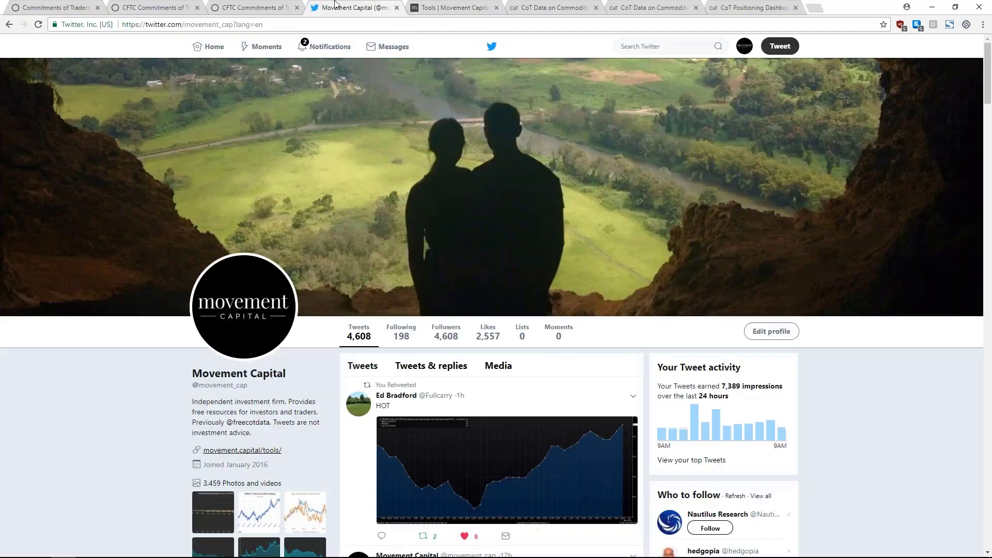
pyautogui.click(457, 7)
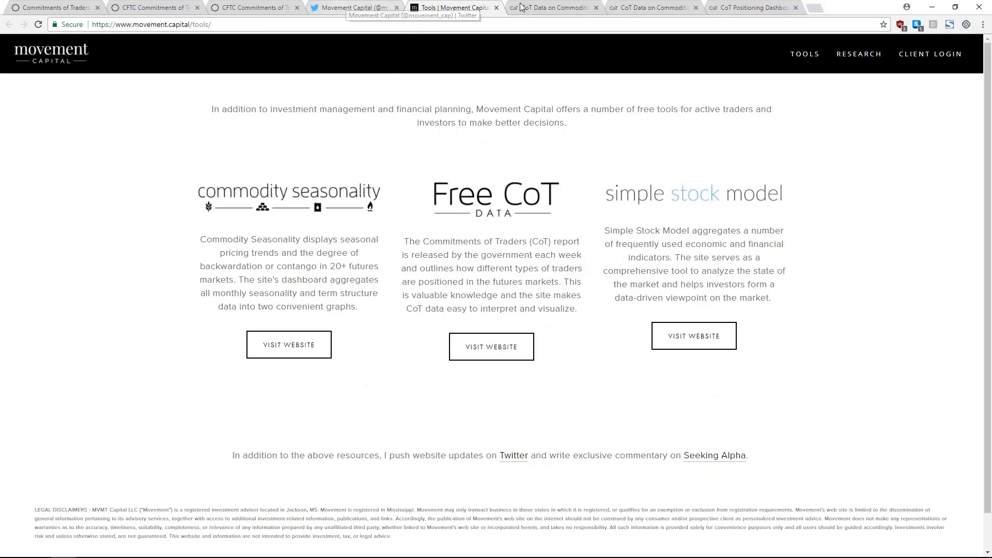
pyautogui.click(546, 11)
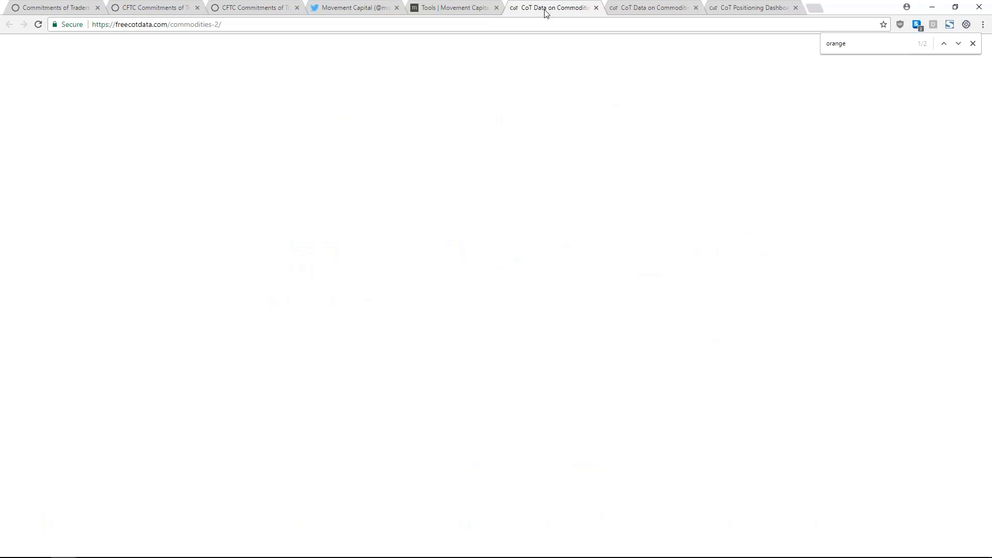
pyautogui.click(436, 117)
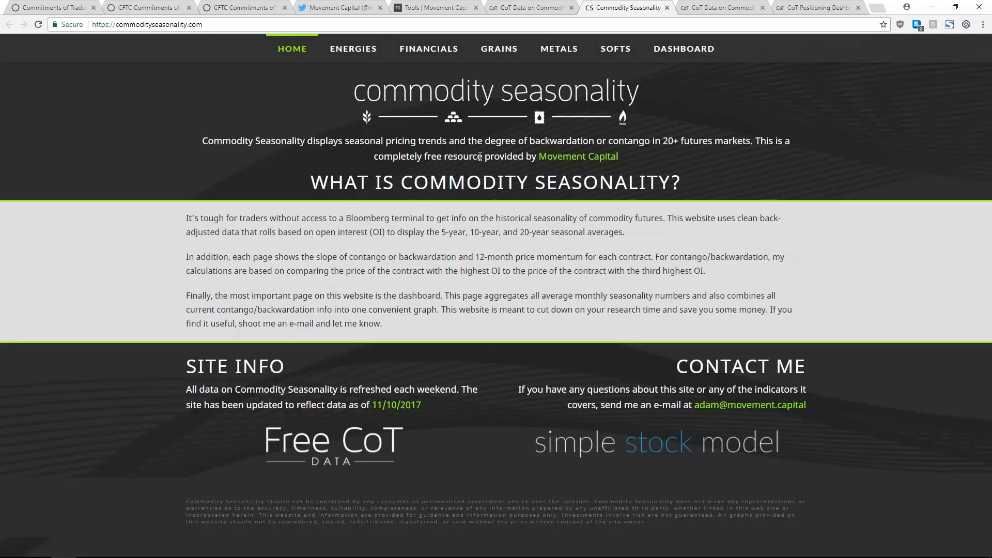
# Go to ENERGIES and scroll to the Heating Oil seasonality and 20-year average charts
pyautogui.click(351, 50)
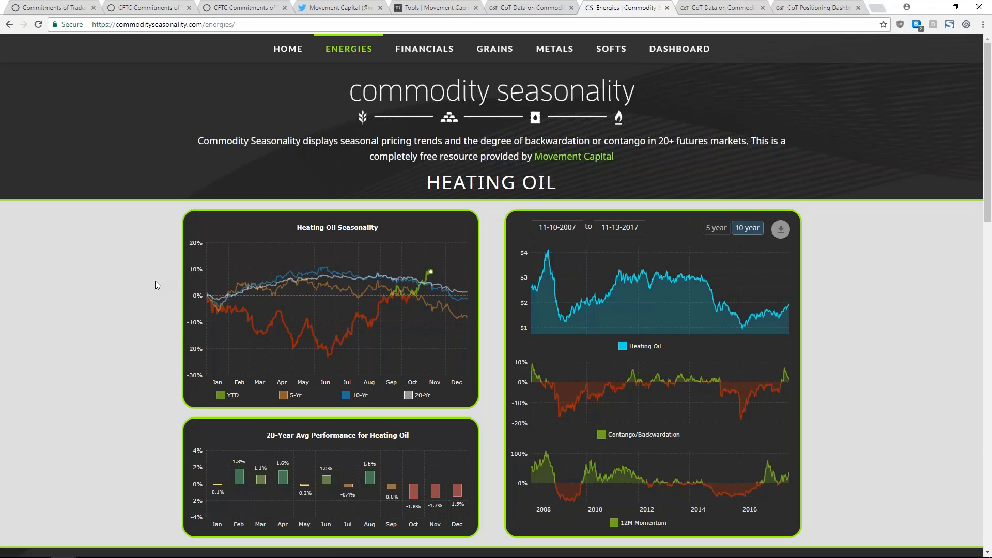
pyautogui.scroll(-1, 155, 281)
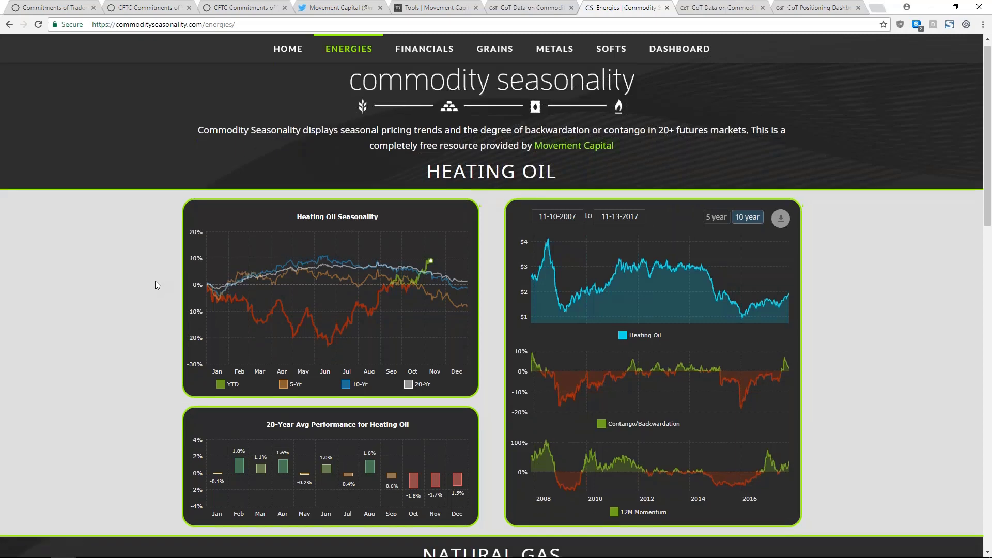
pyautogui.scroll(-2, 155, 281)
pyautogui.moveTo(239, 388)
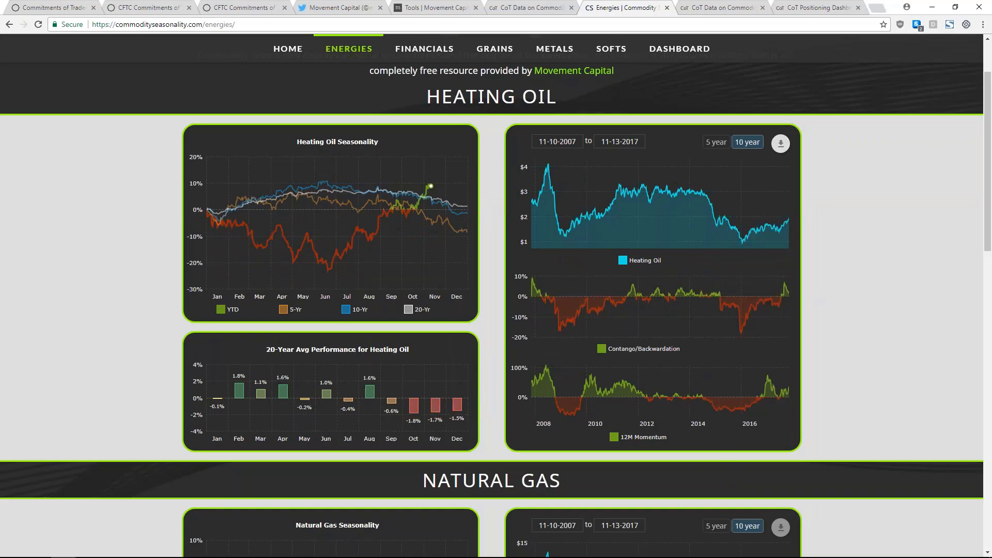
# Return to the Free CoT Data commodities page at the WTI Crude Oil report
pyautogui.click(528, 3)
pyautogui.scroll(3, 341, 206)
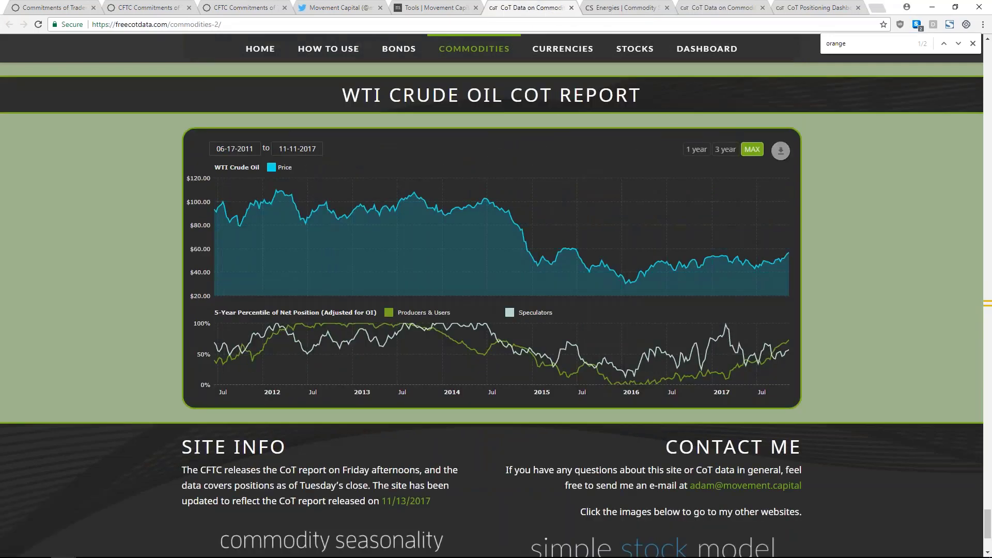
pyautogui.doubleClick(622, 95)
pyautogui.click(611, 94)
# Scroll up through the Wheat and Sugar reports to the Soybeans COT Report
pyautogui.scroll(2, 617, 95)
pyautogui.scroll(5, 615, 99)
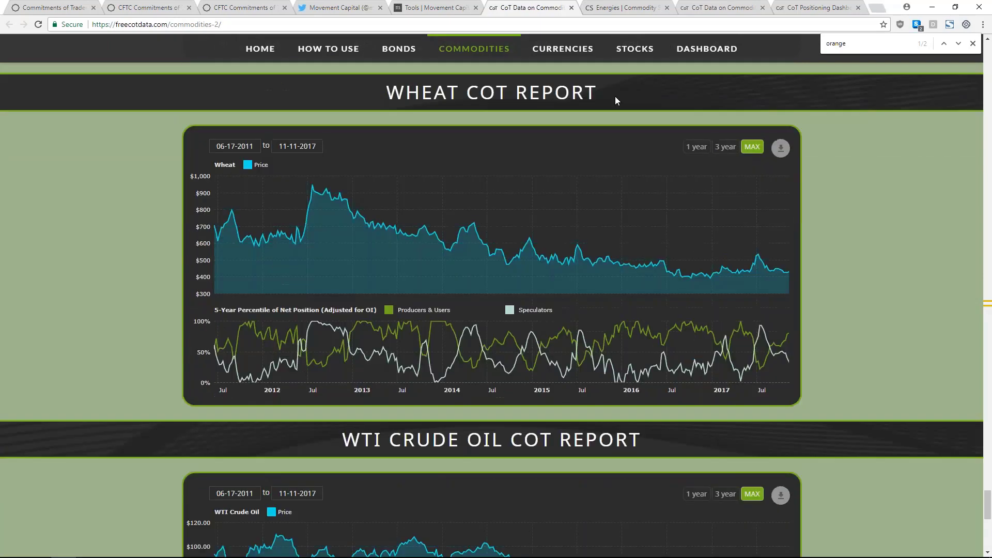
pyautogui.scroll(1, 615, 97)
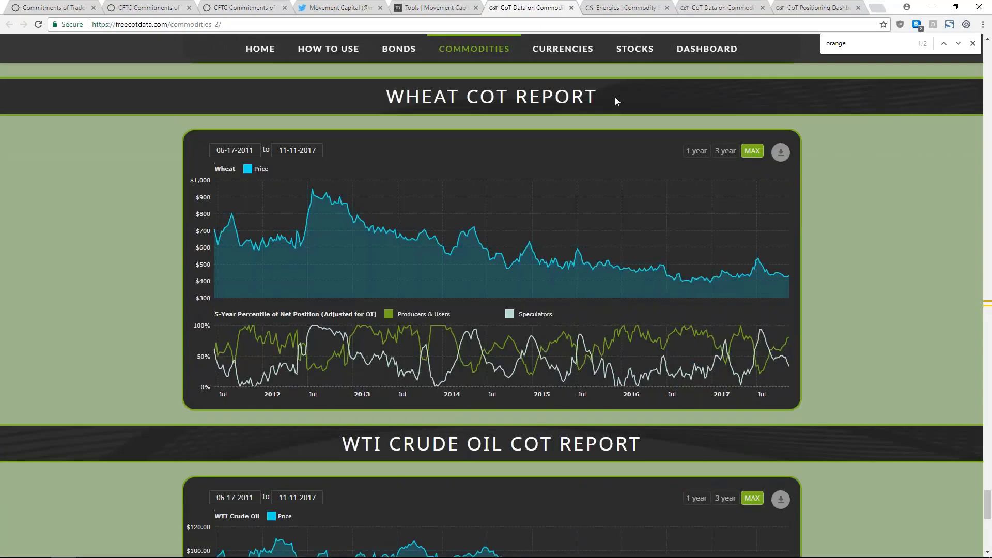
pyautogui.scroll(7, 615, 98)
pyautogui.scroll(2, 614, 104)
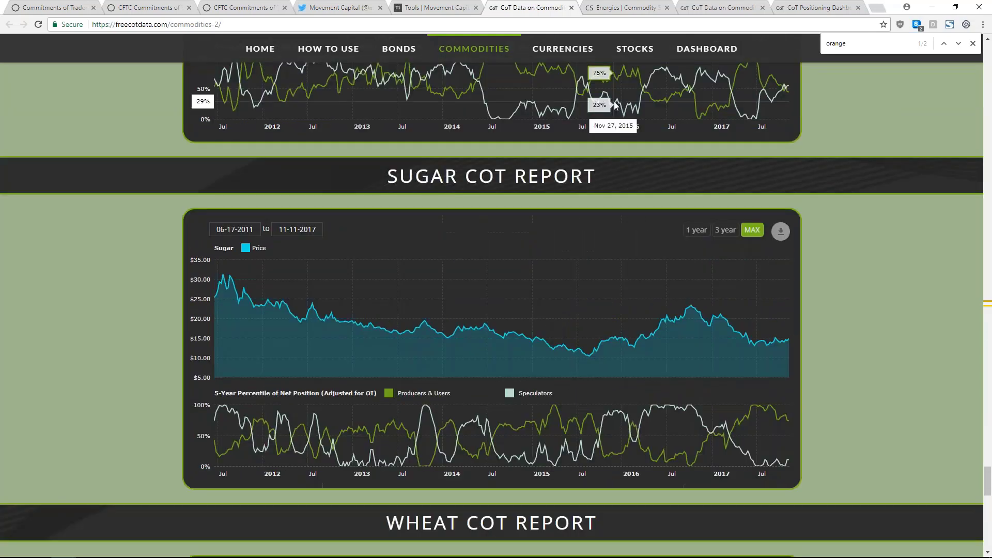
pyautogui.scroll(7, 560, 186)
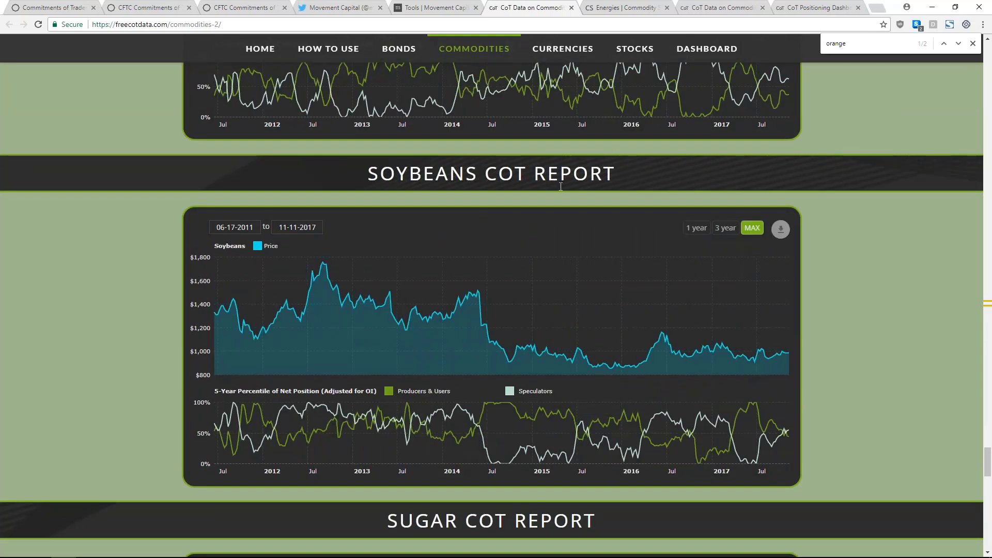
pyautogui.doubleClick(580, 170)
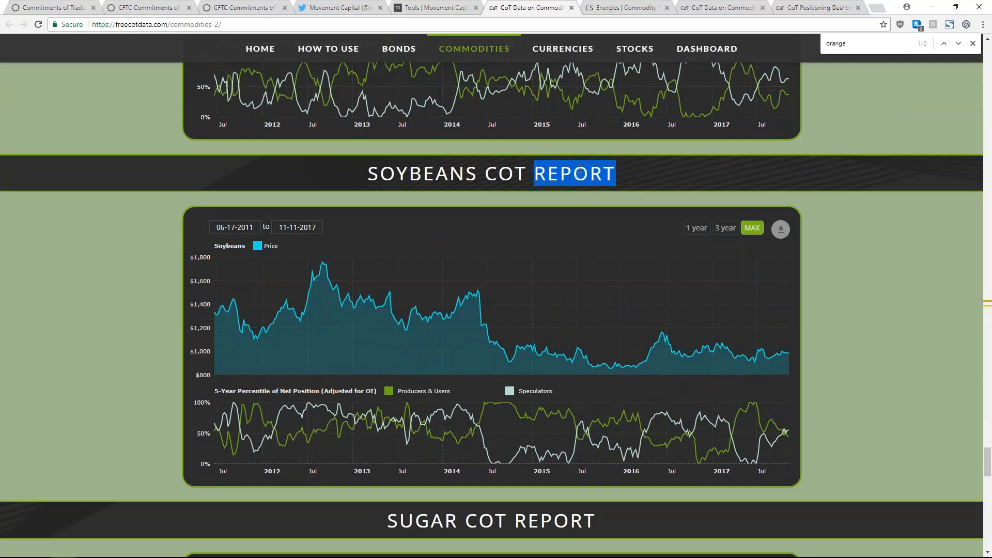
pyautogui.click(509, 174)
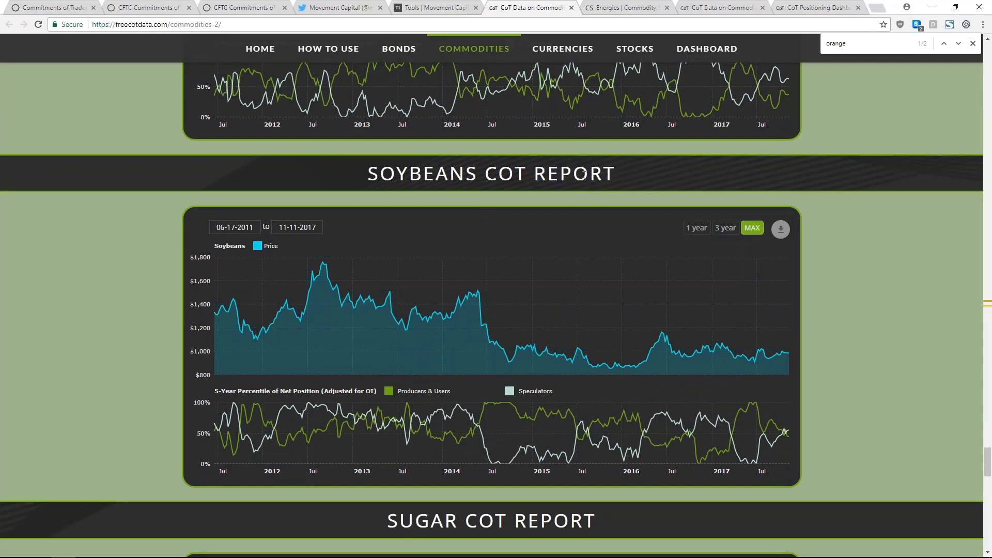